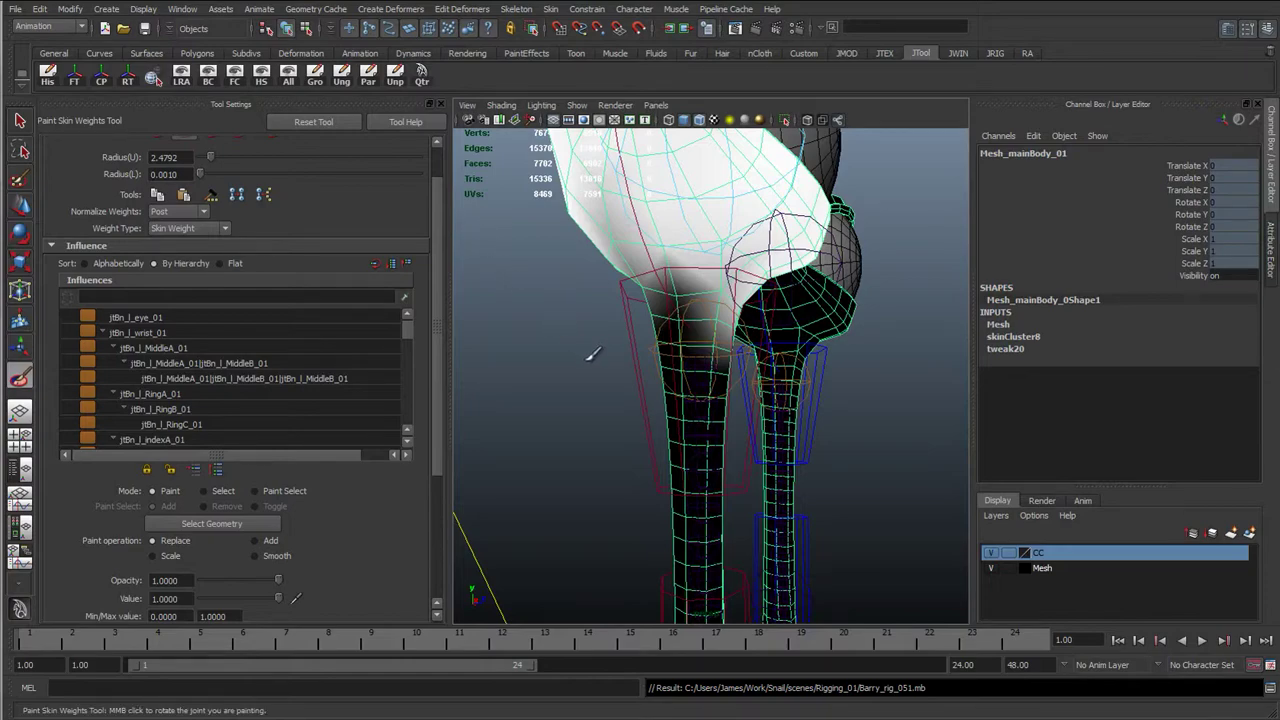
Step: Examine the painted skin weights on the white-weighted eyeball and its stalk, plus the snail's overall body, from several angles
{"action": "left_click_drag", "start_coordinate": [503, 376], "coordinate": [741, 373], "text": "alt"}
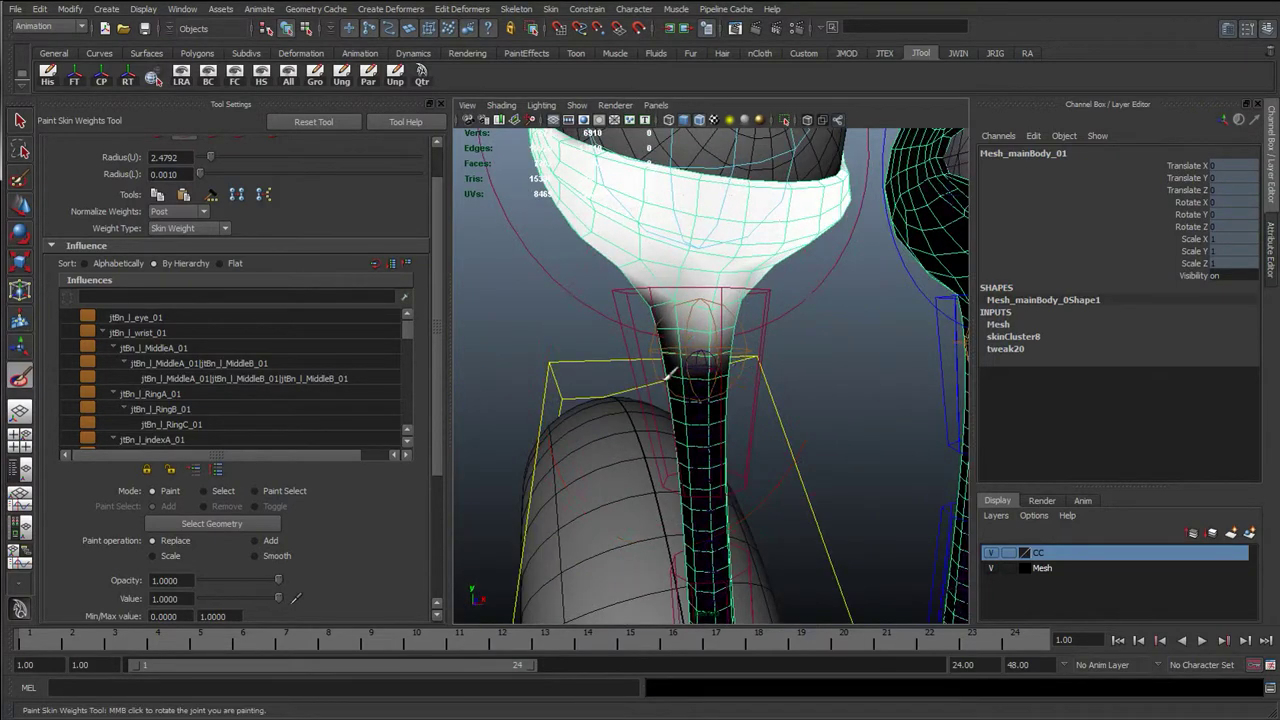
{"action": "right_click_drag", "start_coordinate": [824, 368], "coordinate": [573, 389], "text": "alt"}
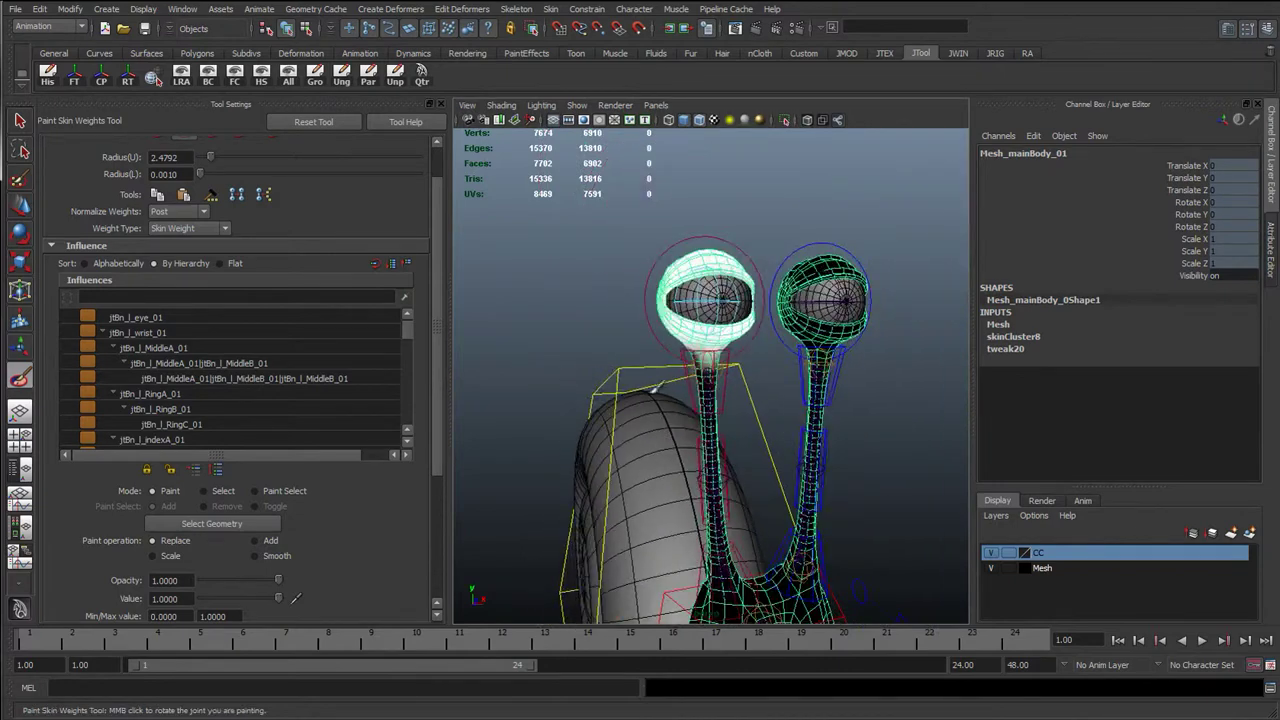
{"action": "mouse_move", "coordinate": [728, 399]}
{"action": "right_mouse_down", "text": "alt"}
{"action": "mouse_move", "coordinate": [909, 400]}
{"action": "mouse_move", "coordinate": [797, 397]}
{"action": "mouse_move", "coordinate": [835, 396]}
{"action": "right_mouse_up", "text": "alt"}
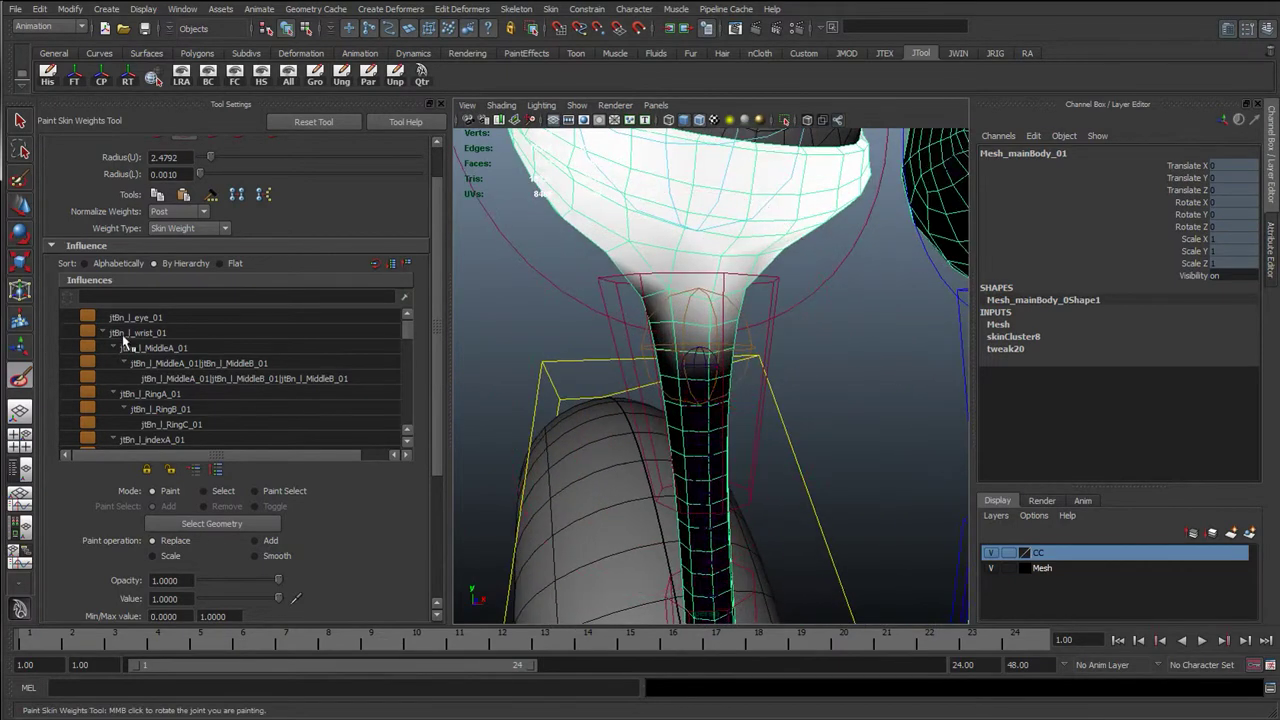
{"action": "right_click_drag", "start_coordinate": [804, 352], "coordinate": [705, 355], "text": "alt"}
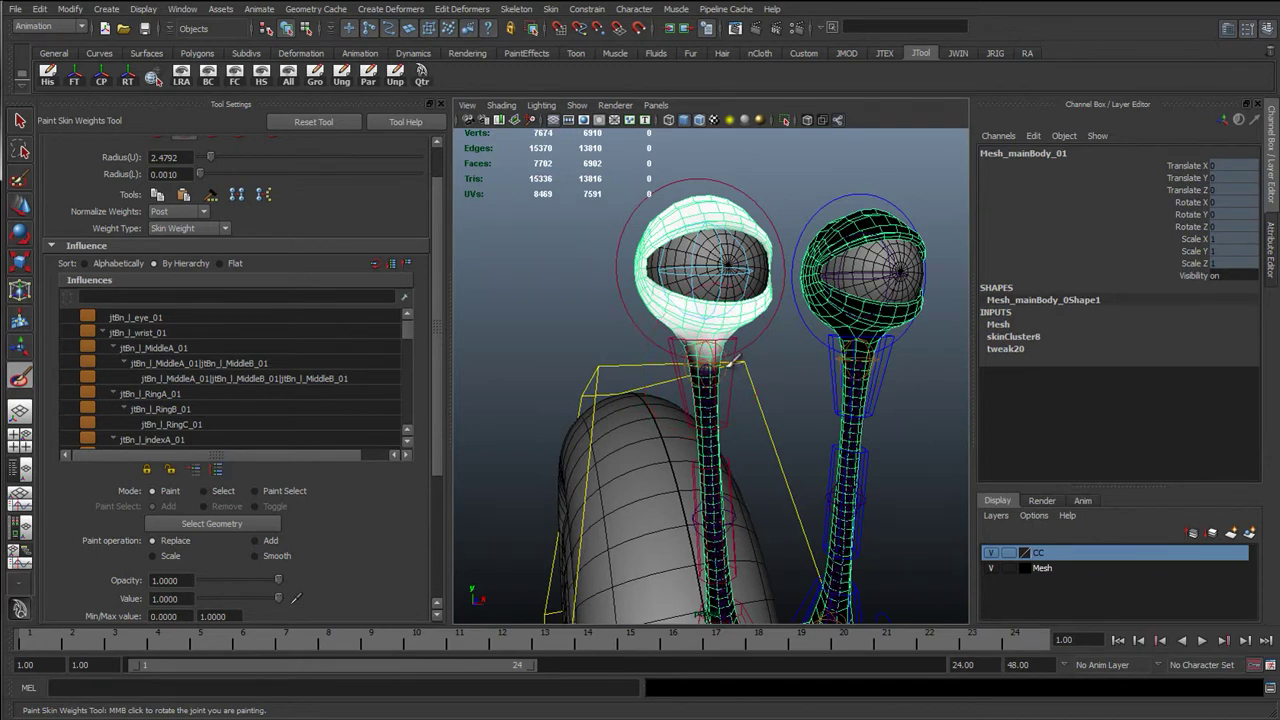
{"action": "scroll", "coordinate": [722, 362], "scroll_direction": "down", "scroll_amount": 10}
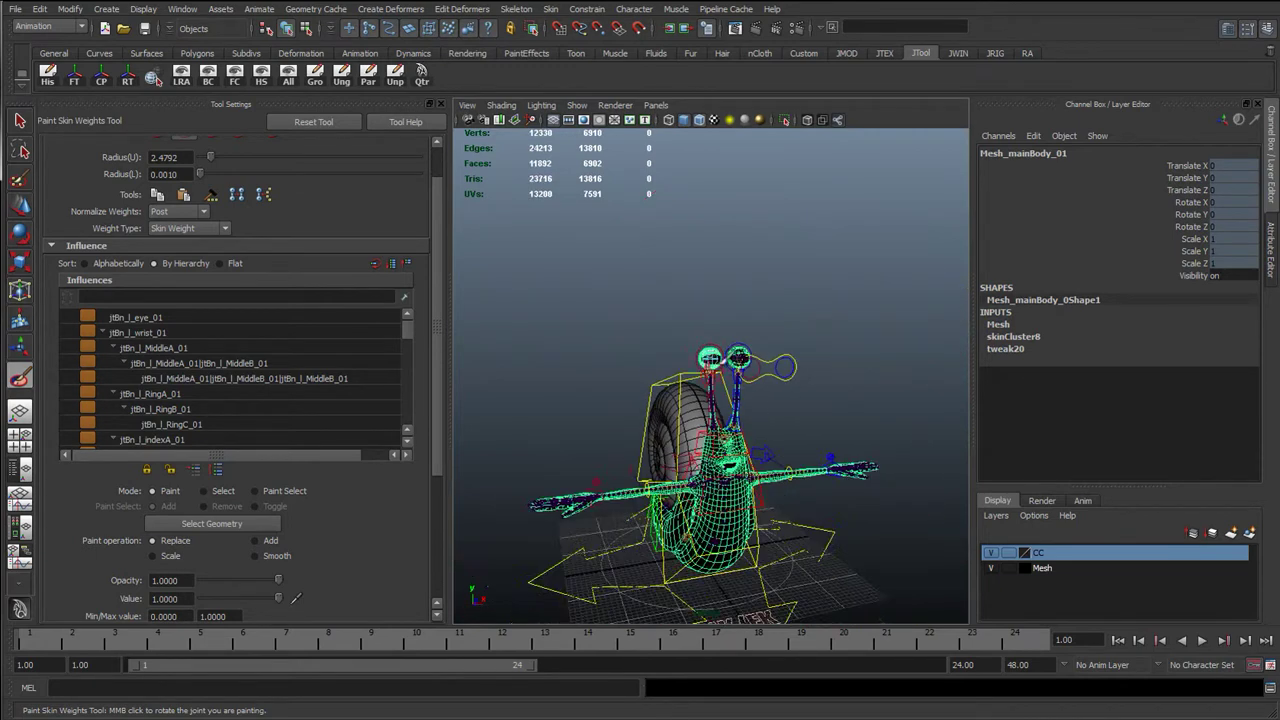
{"action": "middle_click_drag", "start_coordinate": [758, 398], "coordinate": [752, 290], "text": "alt"}
{"action": "right_click_drag", "start_coordinate": [752, 300], "coordinate": [851, 337], "text": "alt"}
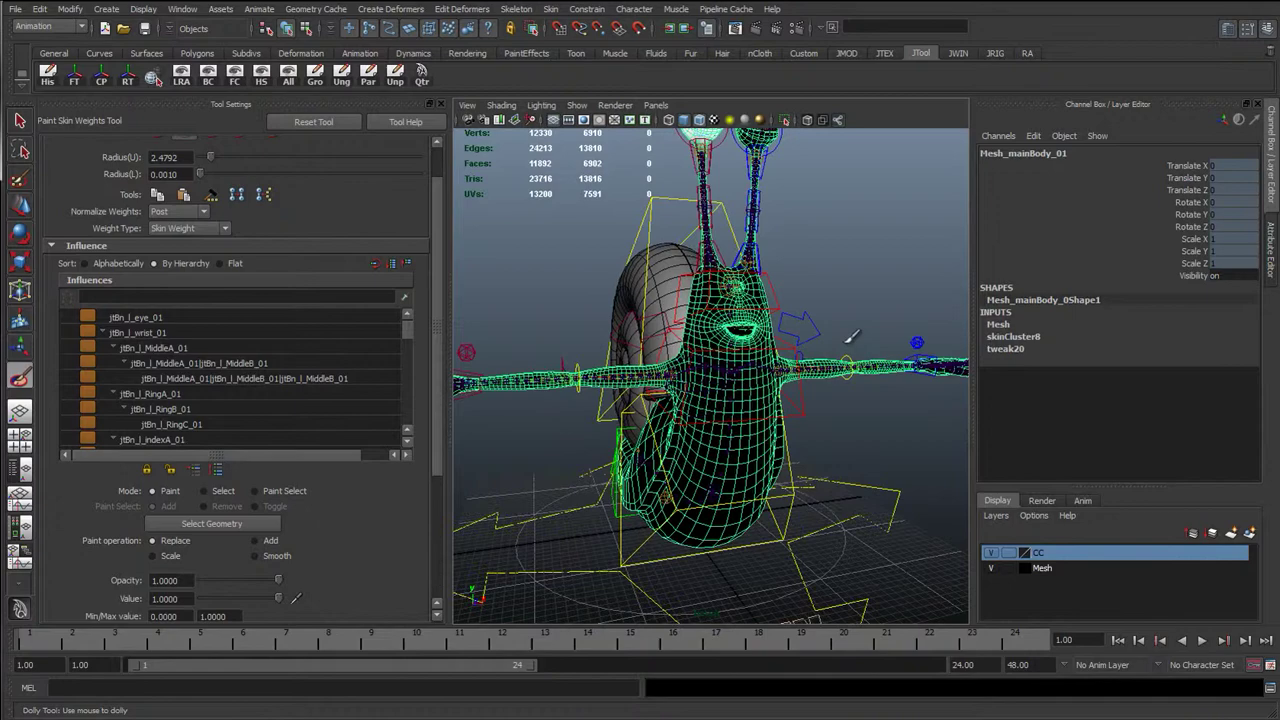
{"action": "mouse_move", "coordinate": [797, 385]}
{"action": "left_mouse_down", "text": "alt"}
{"action": "mouse_move", "coordinate": [600, 392]}
{"action": "mouse_move", "coordinate": [815, 386]}
{"action": "left_mouse_up", "text": "alt"}
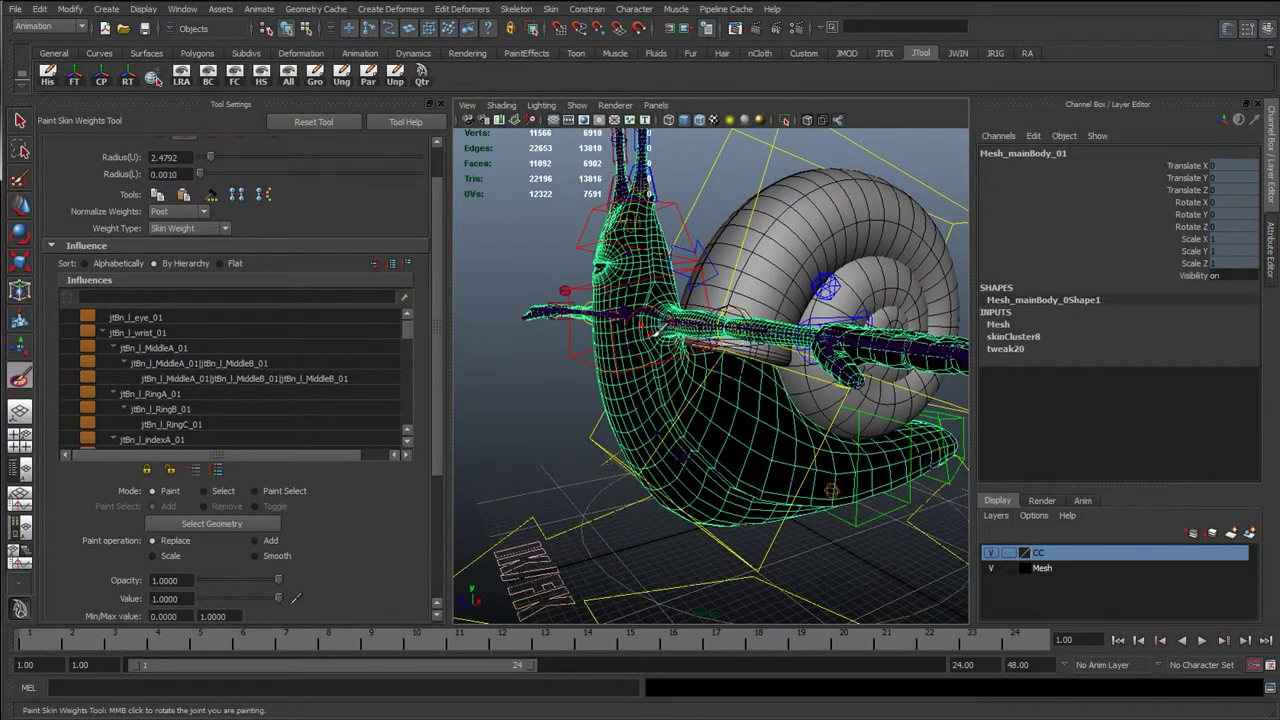
{"action": "left_click_drag", "start_coordinate": [650, 330], "coordinate": [430, 295], "text": "alt"}
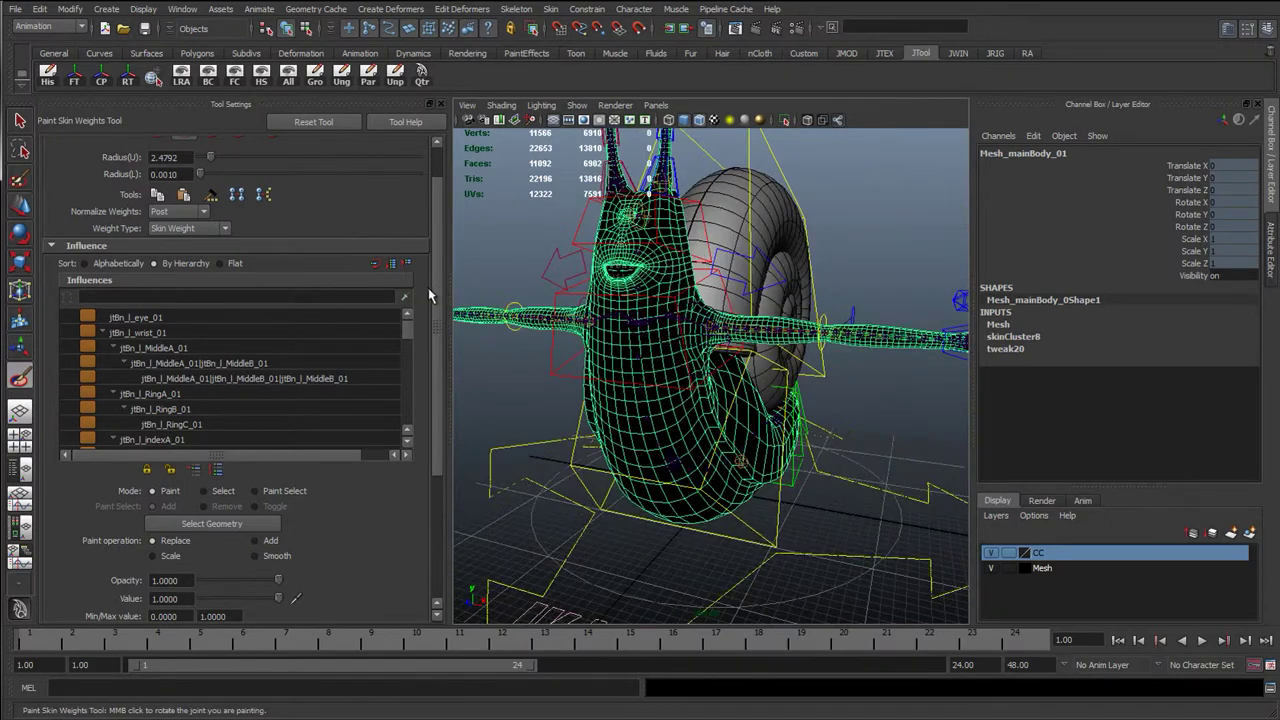
Step: Examine the snail's torso, shoulder and arm mesh in the Paint Skin Weights tool from several angles
{"action": "key", "text": "q"}
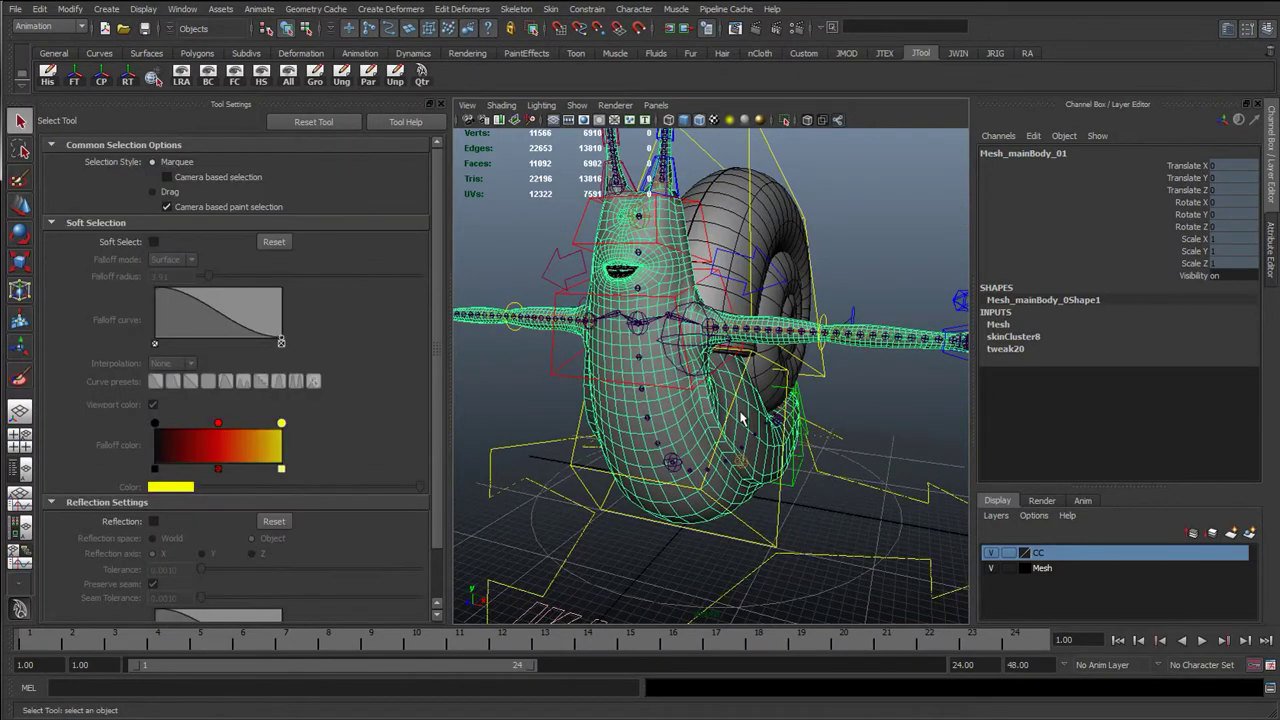
{"action": "key", "text": "y"}
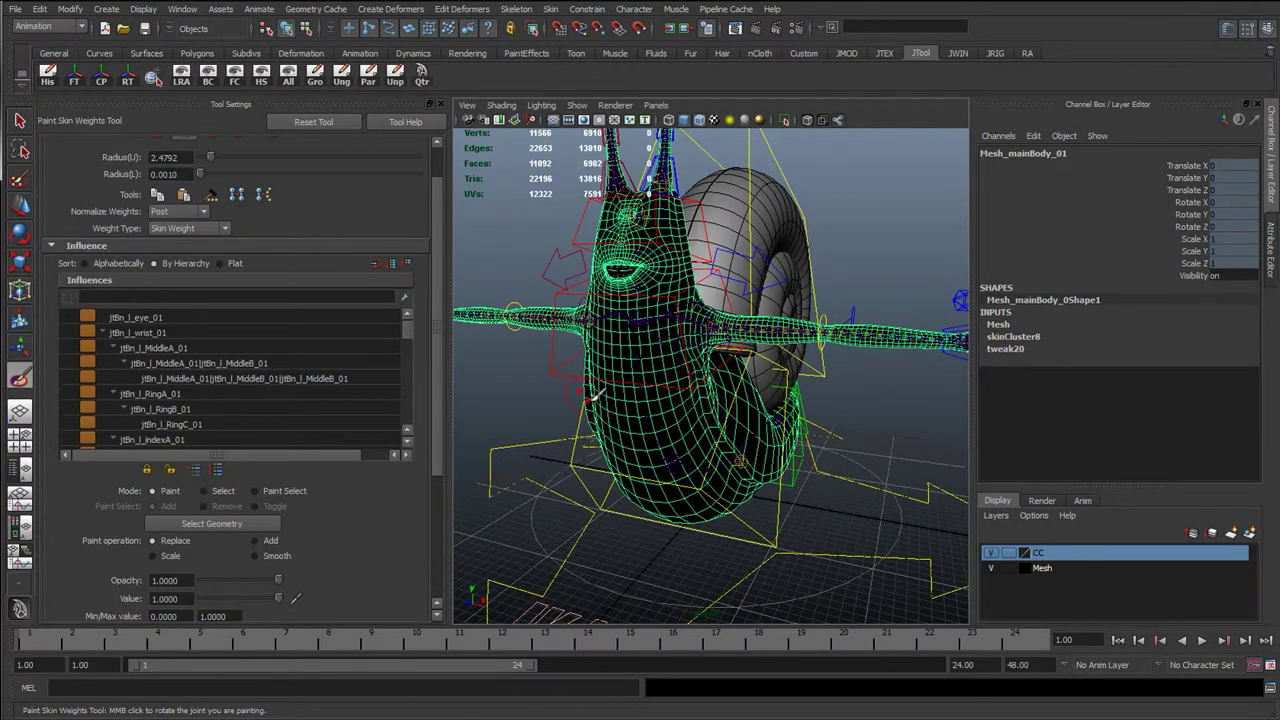
{"action": "left_click_drag", "start_coordinate": [593, 399], "coordinate": [663, 395], "text": "alt"}
{"action": "right_click_drag", "start_coordinate": [627, 386], "coordinate": [718, 389], "text": "alt"}
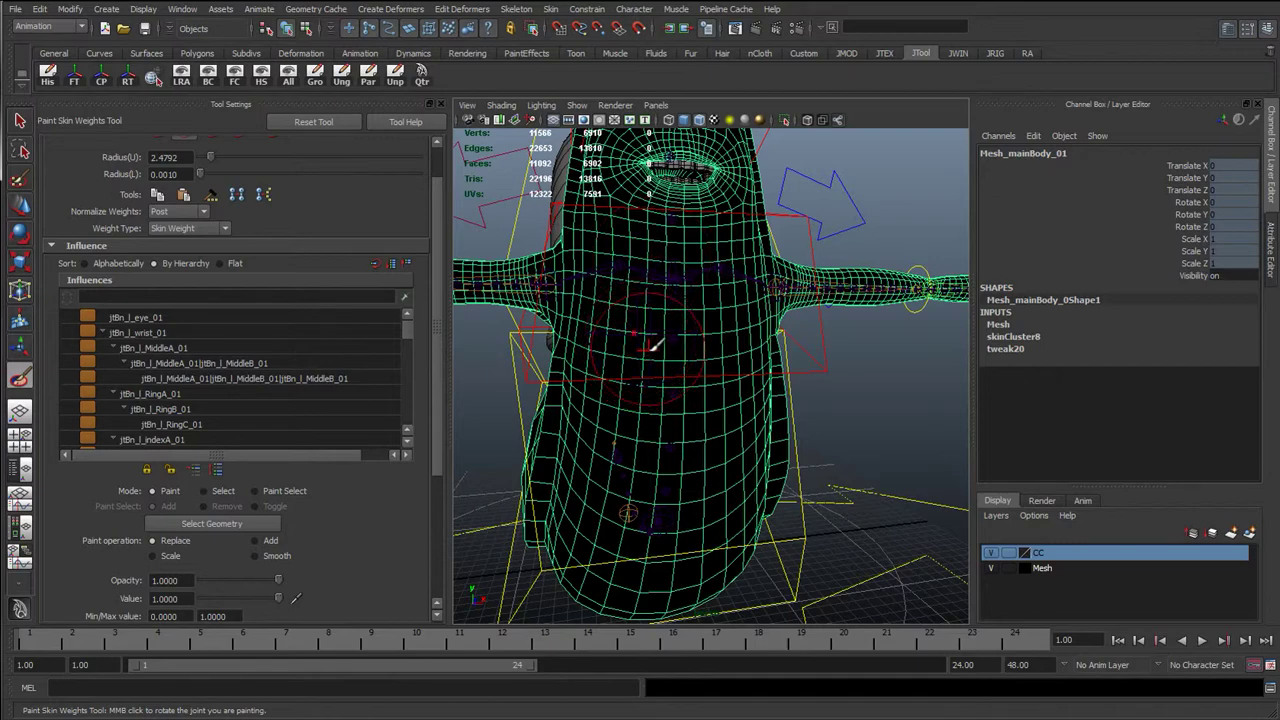
{"action": "left_click_drag", "start_coordinate": [551, 349], "coordinate": [745, 292], "text": "alt"}
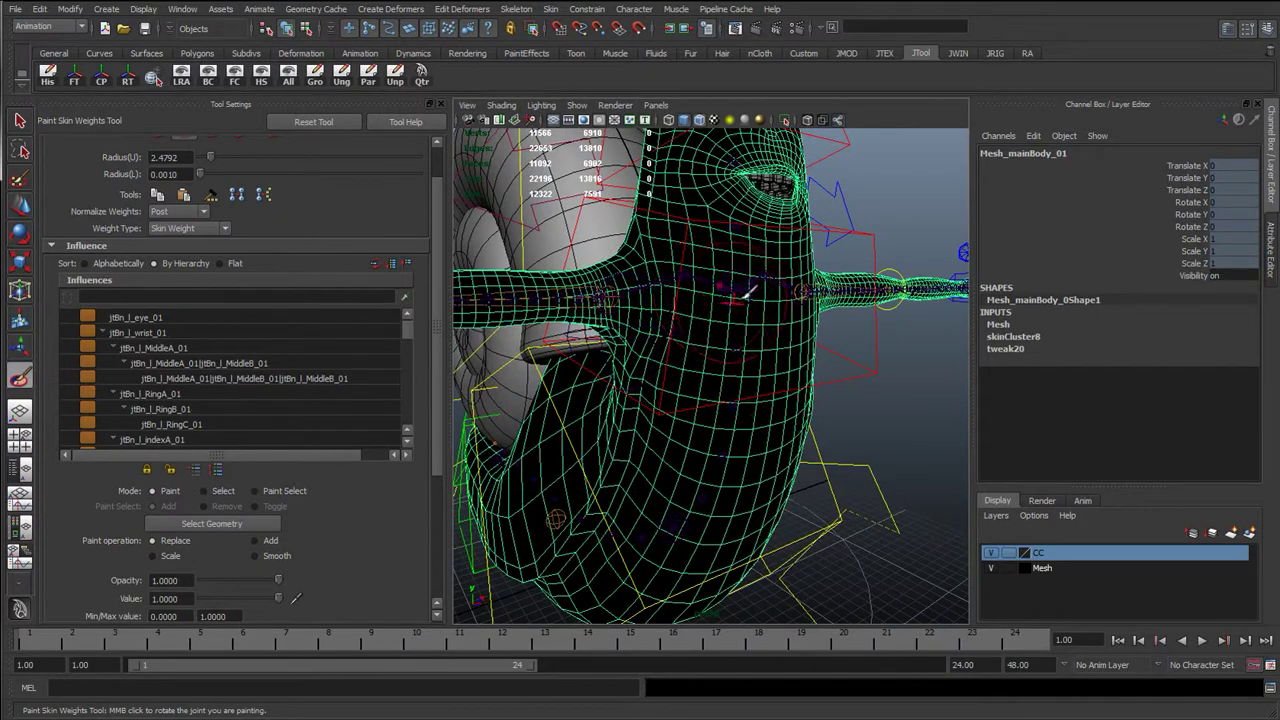
{"action": "left_click_drag", "start_coordinate": [815, 378], "coordinate": [705, 365], "text": "alt"}
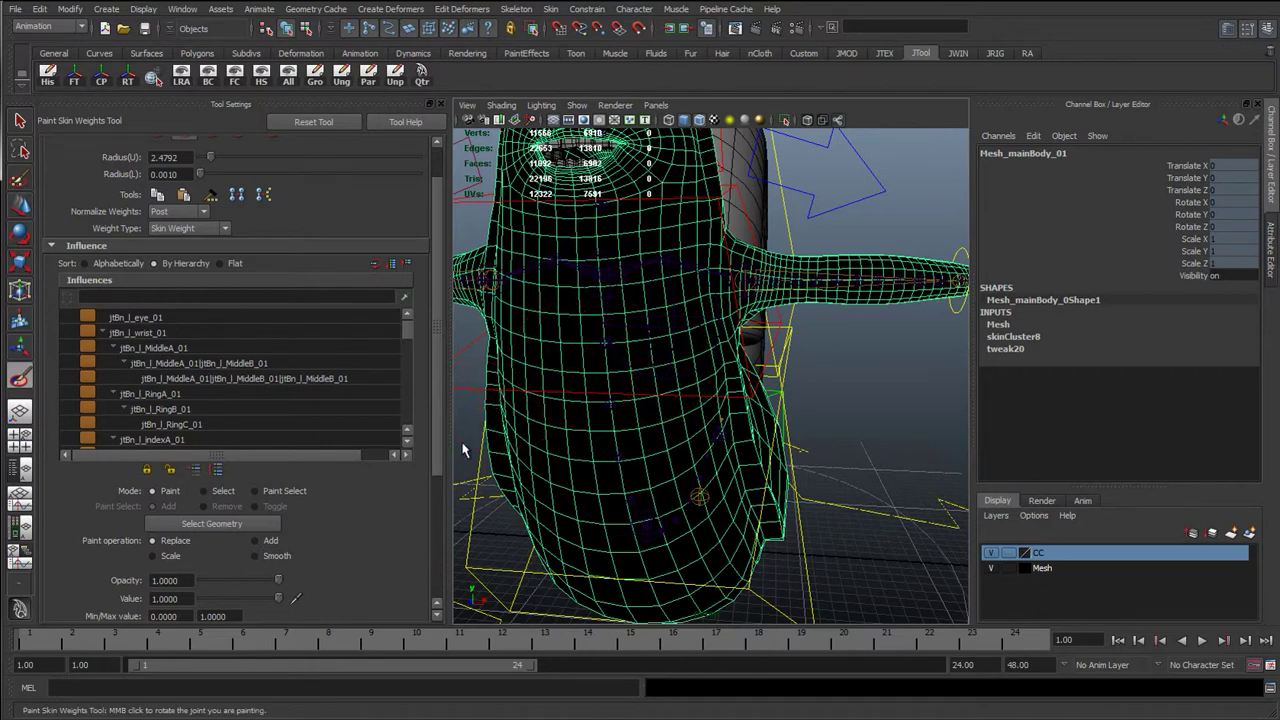
{"action": "left_click_drag", "start_coordinate": [770, 360], "coordinate": [656, 365], "text": "alt"}
{"action": "scroll", "coordinate": [715, 370], "scroll_direction": "up", "scroll_amount": 4}
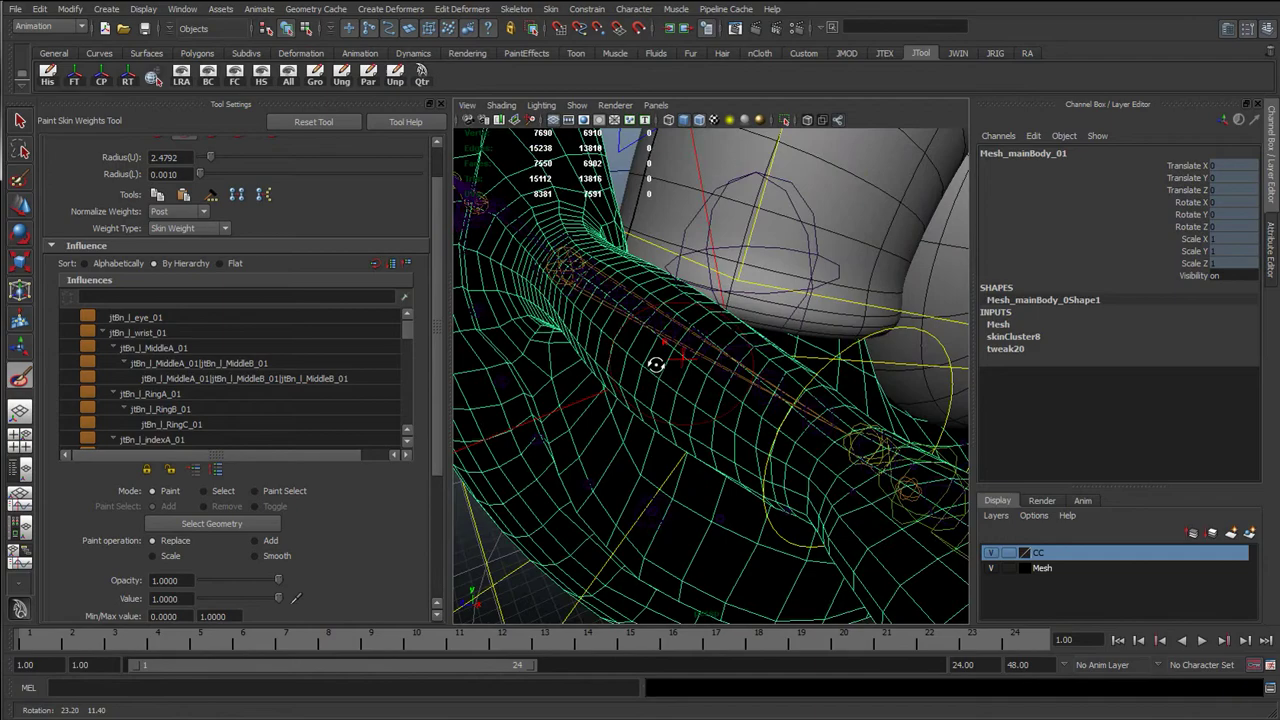
{"action": "middle_click_drag", "start_coordinate": [660, 300], "coordinate": [723, 369], "text": "alt"}
{"action": "left_click_drag", "start_coordinate": [706, 374], "coordinate": [748, 364], "text": "alt"}
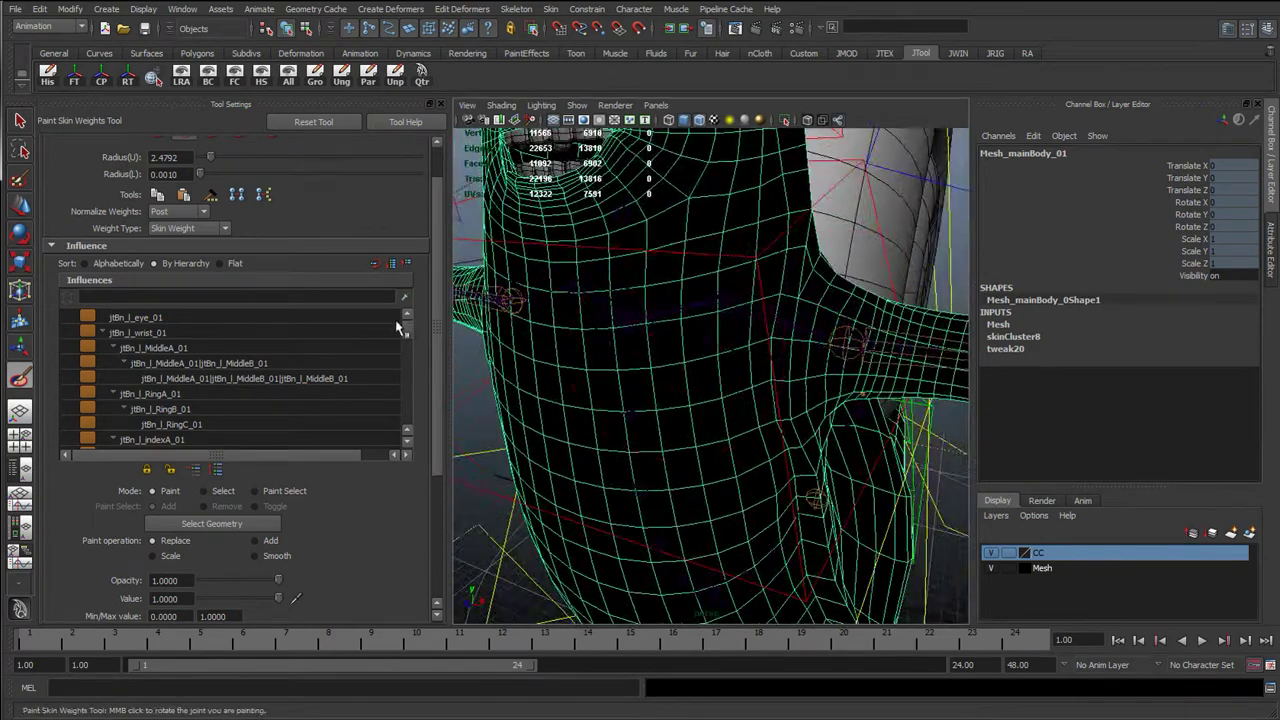
Step: Make jtBn_l_eye_01 the active influence for weight painting and bring the eye stalks into view
{"action": "left_click", "coordinate": [171, 321]}
{"action": "scroll", "coordinate": [629, 297], "scroll_direction": "down", "scroll_amount": 3}
{"action": "middle_click_drag", "start_coordinate": [642, 240], "coordinate": [709, 443], "text": "alt"}
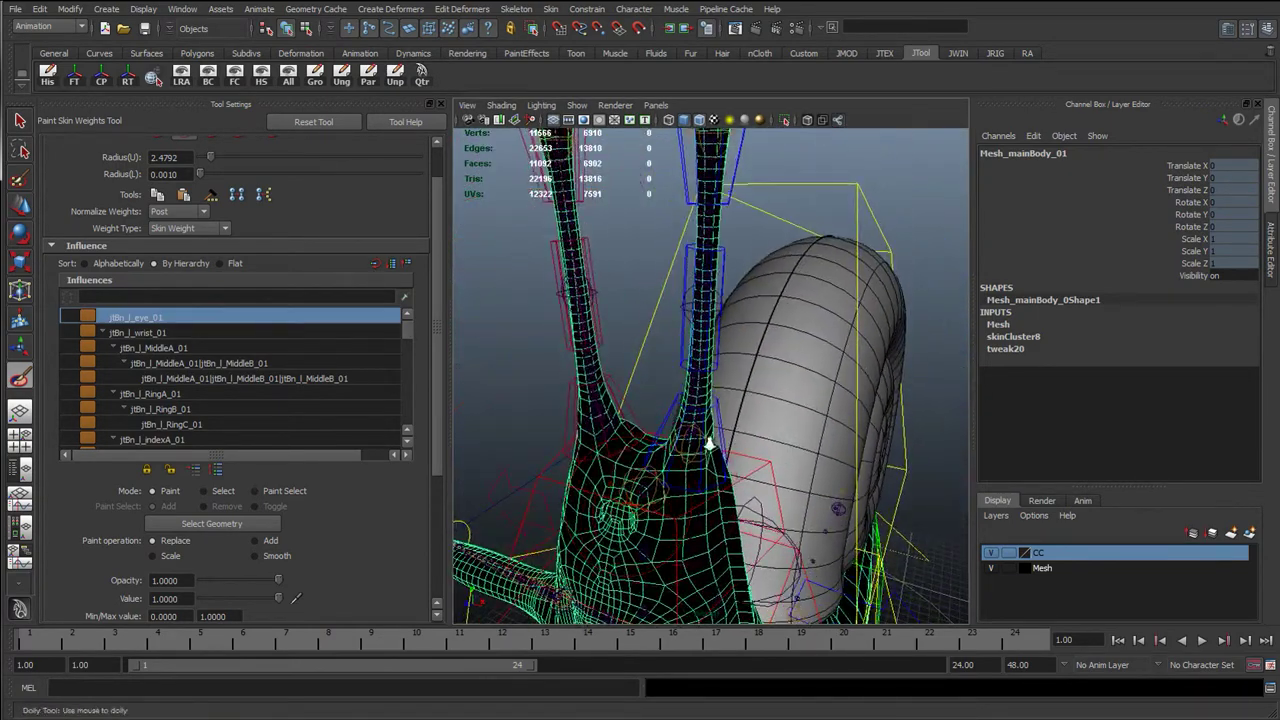
{"action": "scroll", "coordinate": [709, 443], "scroll_direction": "down", "scroll_amount": 3}
{"action": "mouse_move", "coordinate": [702, 440]}
{"action": "left_mouse_down", "text": "alt"}
{"action": "mouse_move", "coordinate": [729, 415]}
{"action": "mouse_move", "coordinate": [727, 438]}
{"action": "left_mouse_up", "text": "alt"}
{"action": "left_click", "coordinate": [157, 333]}
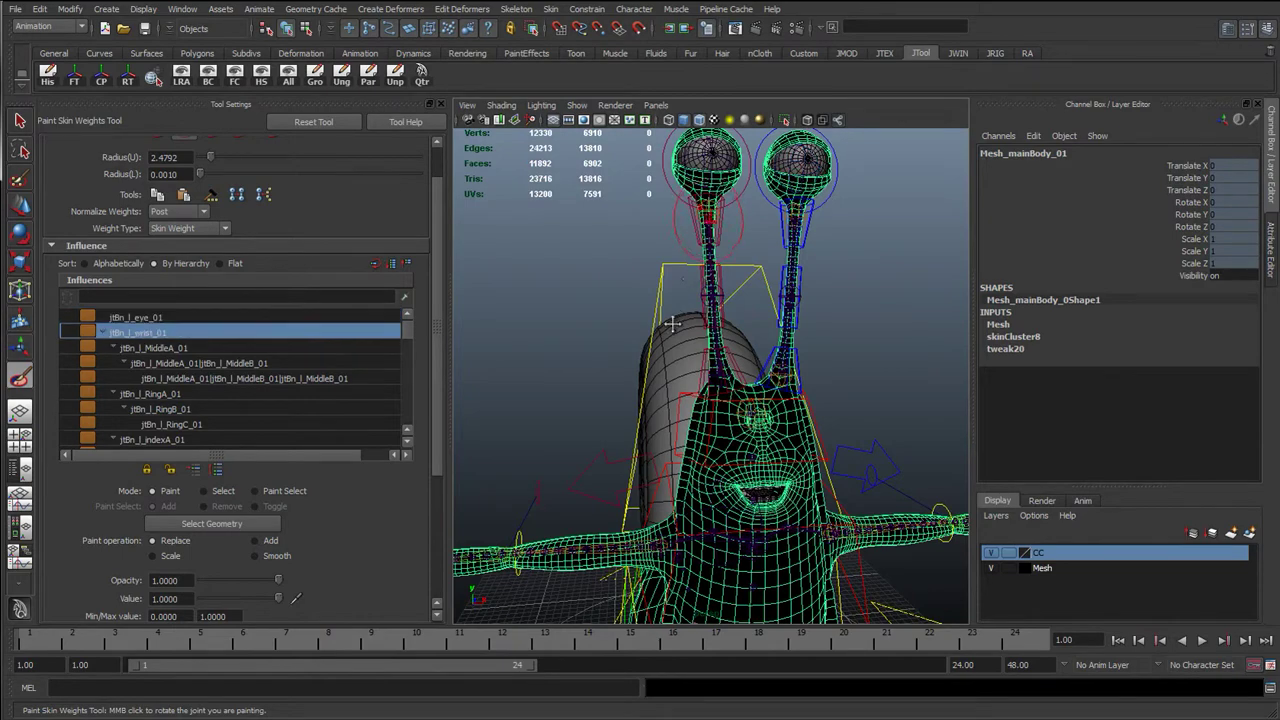
{"action": "middle_click_drag", "start_coordinate": [671, 319], "coordinate": [611, 462], "text": "alt"}
{"action": "left_click", "coordinate": [140, 318]}
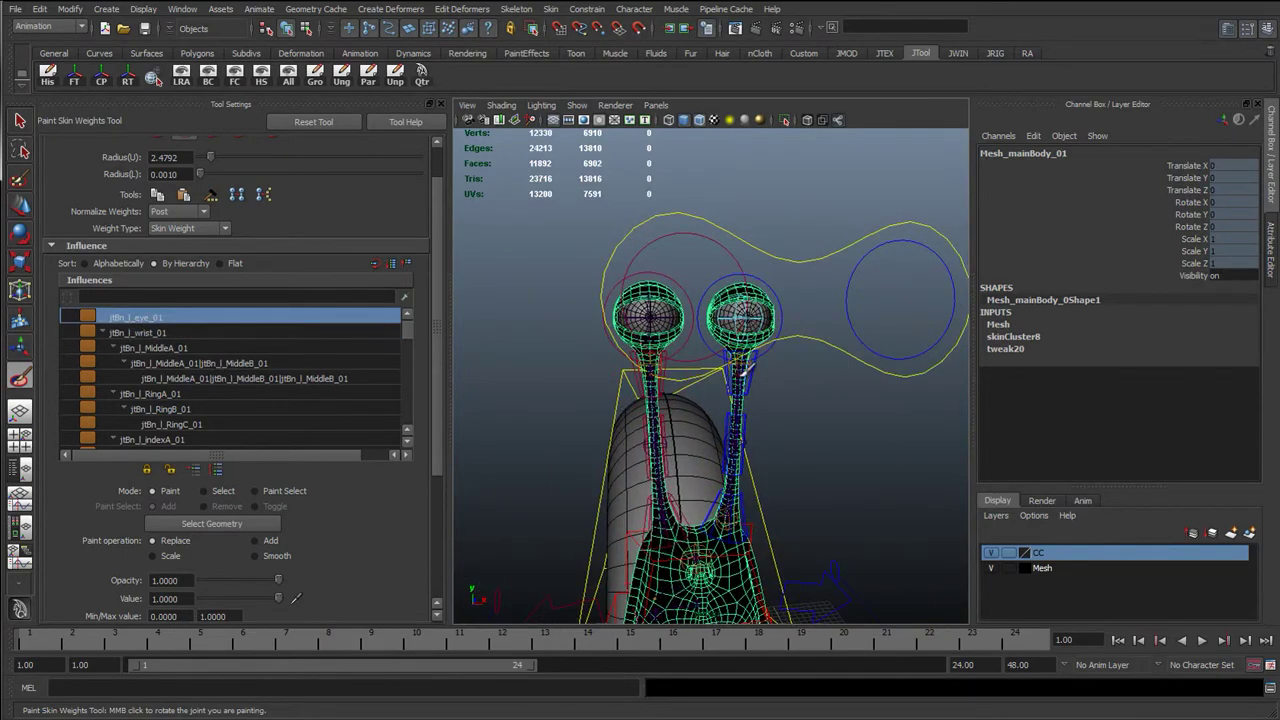
{"action": "left_click_drag", "start_coordinate": [711, 370], "coordinate": [600, 328], "text": "alt"}
{"action": "scroll", "coordinate": [600, 328], "scroll_direction": "up", "scroll_amount": 4}
{"action": "middle_click_drag", "start_coordinate": [600, 328], "coordinate": [680, 351], "text": "alt"}
{"action": "scroll", "coordinate": [664, 435], "scroll_direction": "down", "scroll_amount": 4}
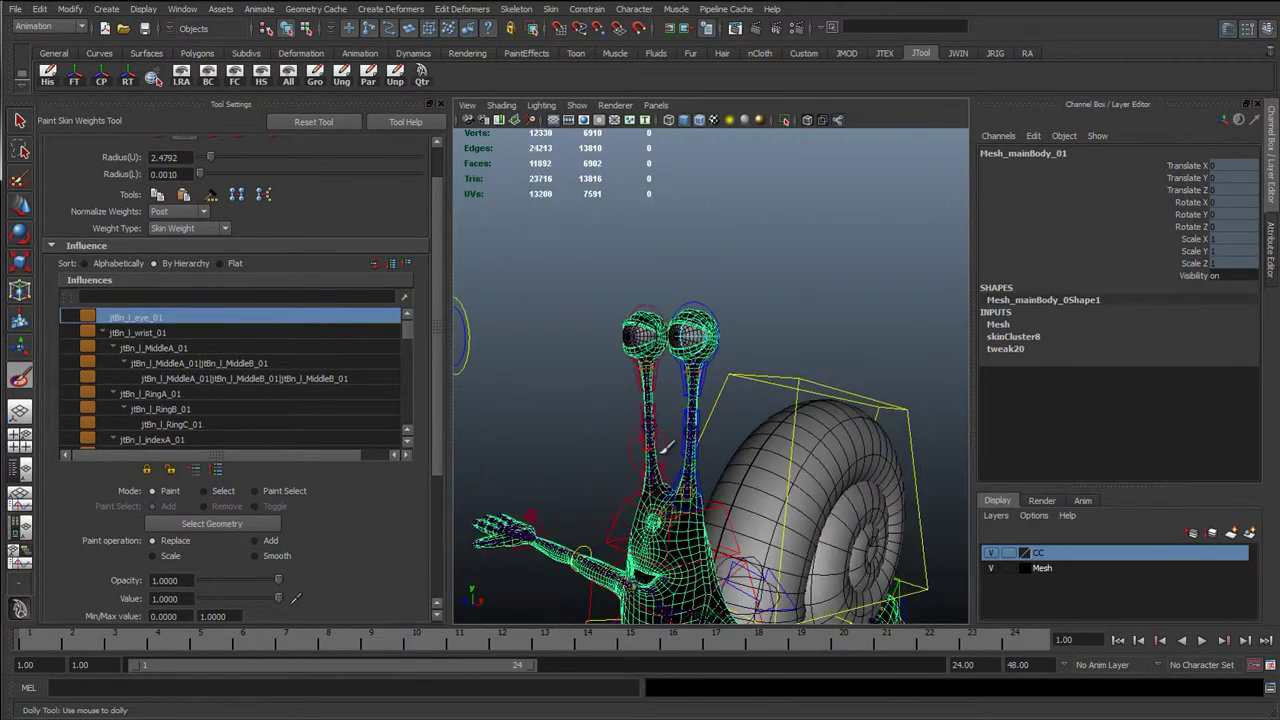
Step: Limit the viewport display to polygons and joints, hiding the control curves and other object types
{"action": "right_click_drag", "start_coordinate": [665, 446], "coordinate": [555, 142], "text": "alt"}
{"action": "left_click", "coordinate": [577, 105]}
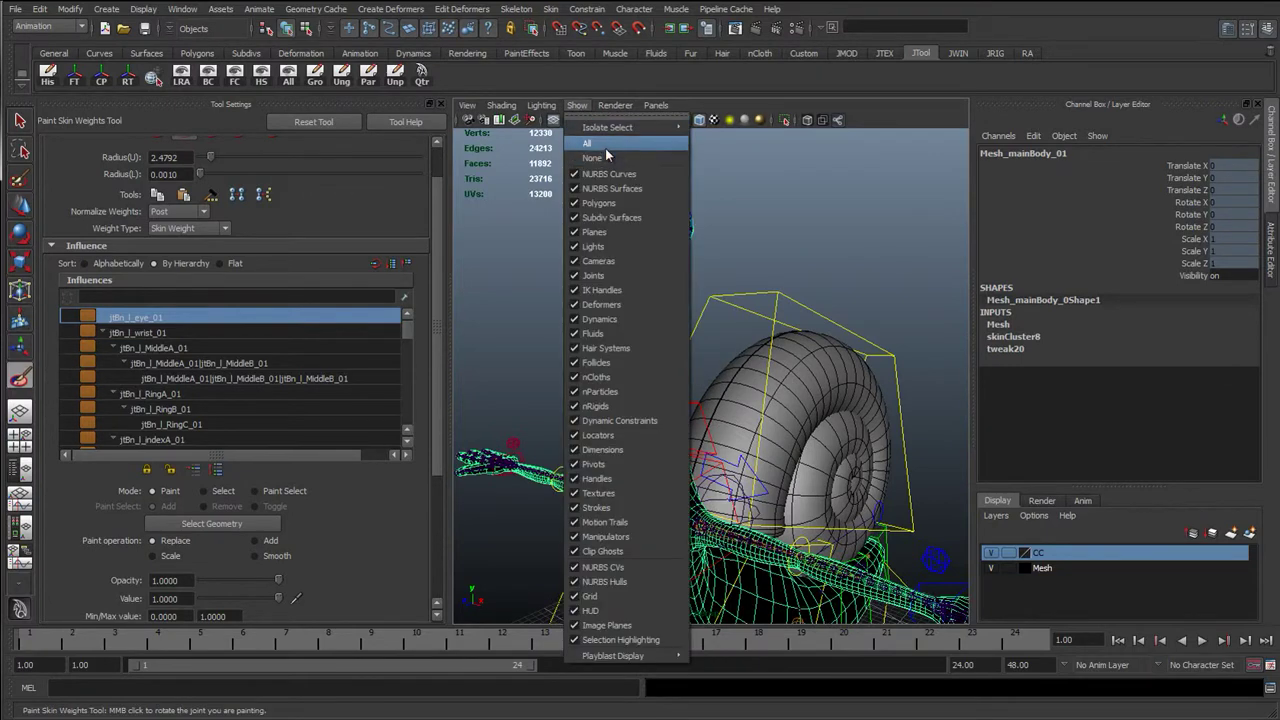
{"action": "left_click", "coordinate": [606, 150]}
{"action": "left_click", "coordinate": [581, 107]}
{"action": "left_click", "coordinate": [592, 157]}
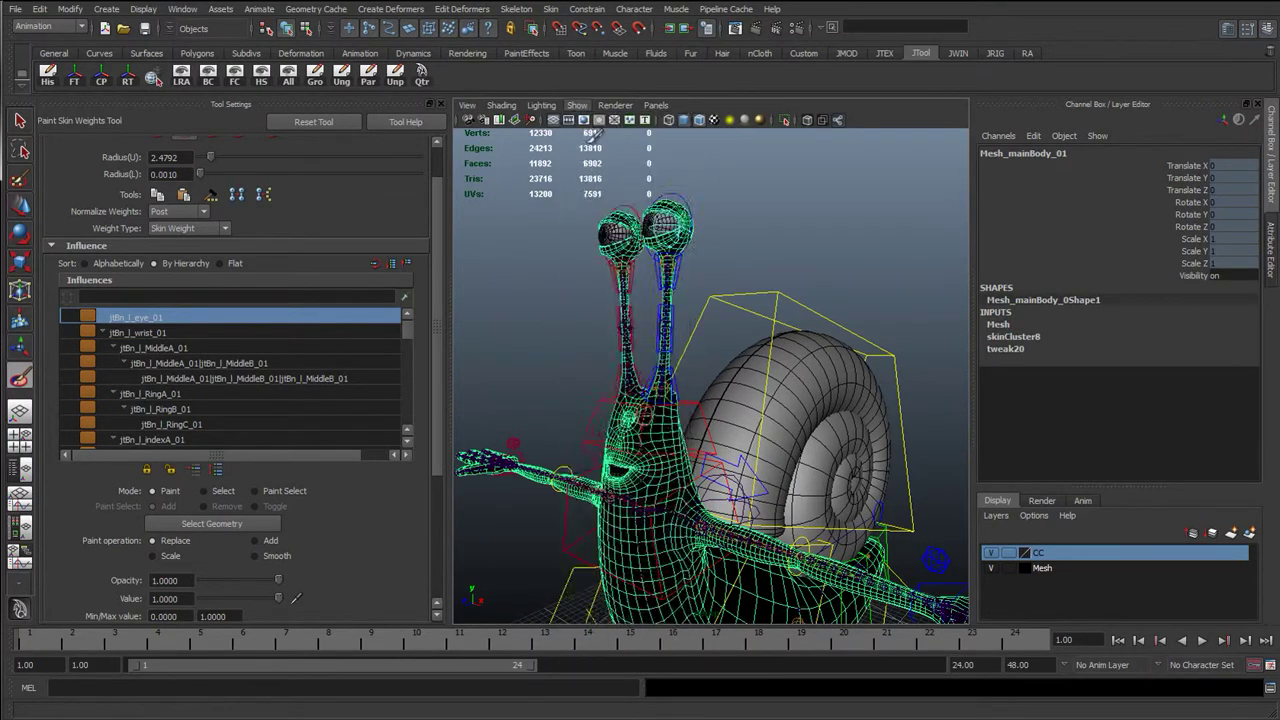
{"action": "left_click", "coordinate": [577, 105]}
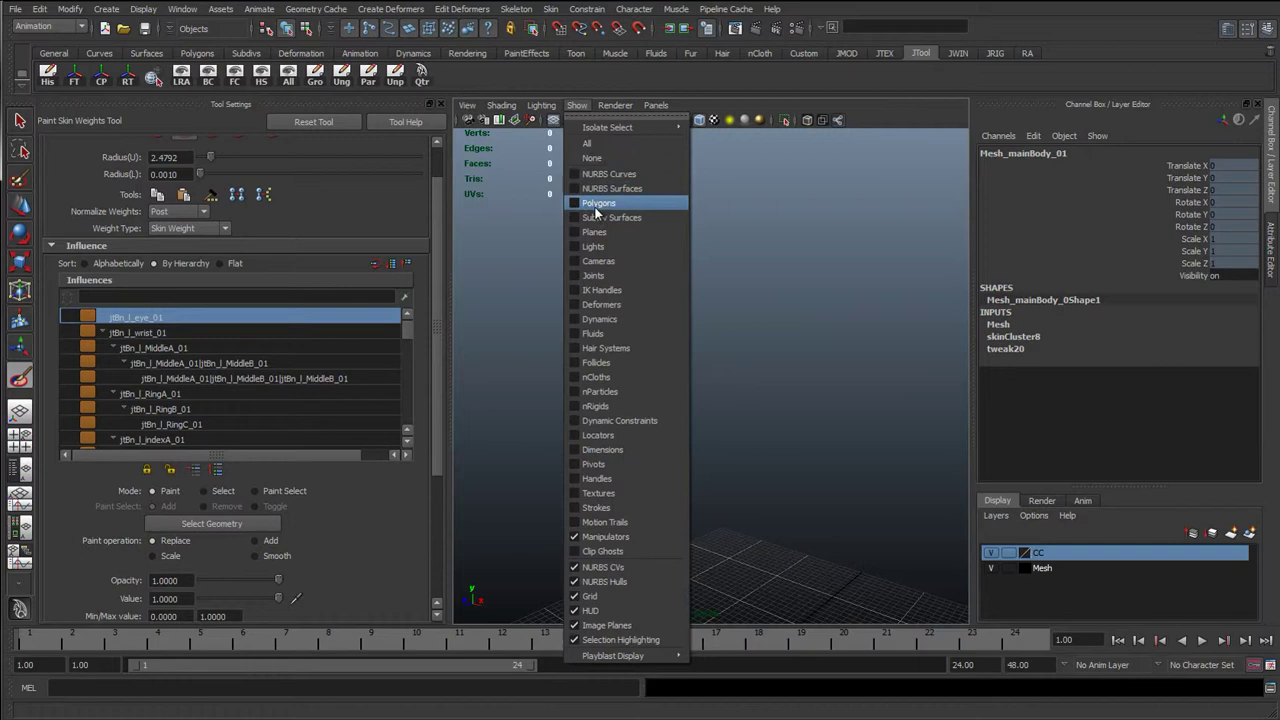
{"action": "left_click", "coordinate": [597, 204]}
{"action": "left_click", "coordinate": [577, 105]}
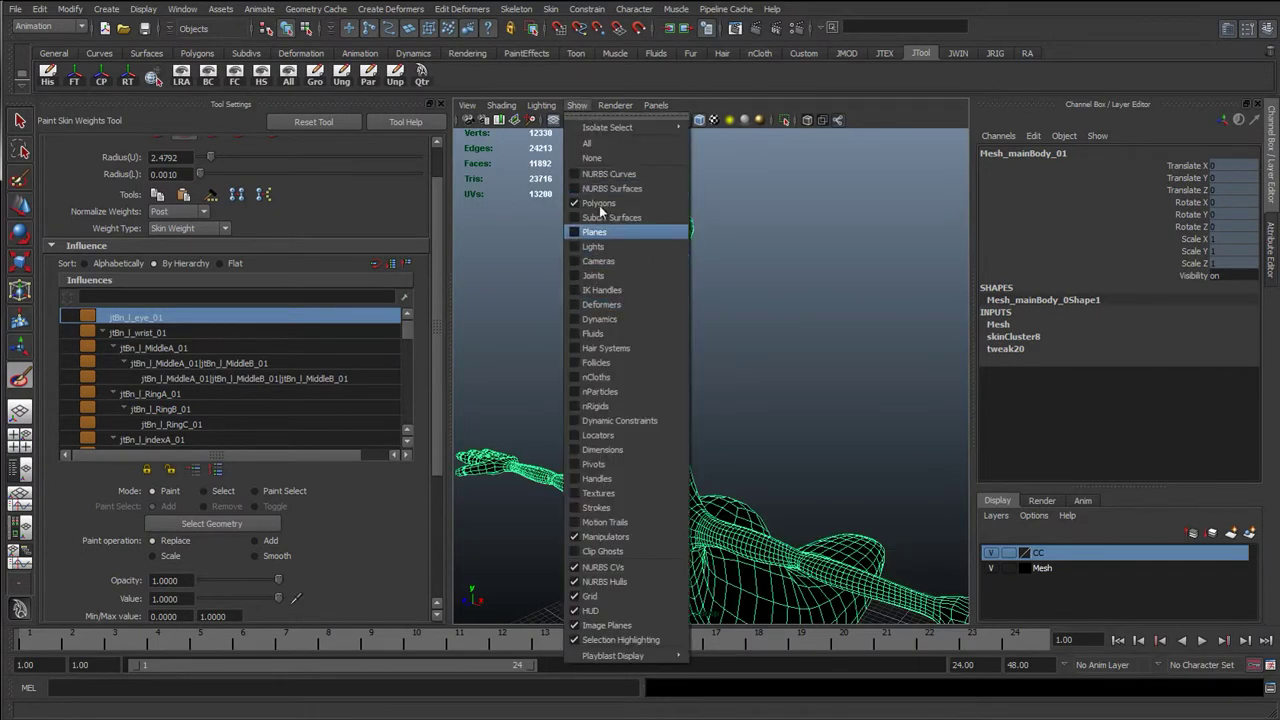
{"action": "left_click", "coordinate": [608, 274]}
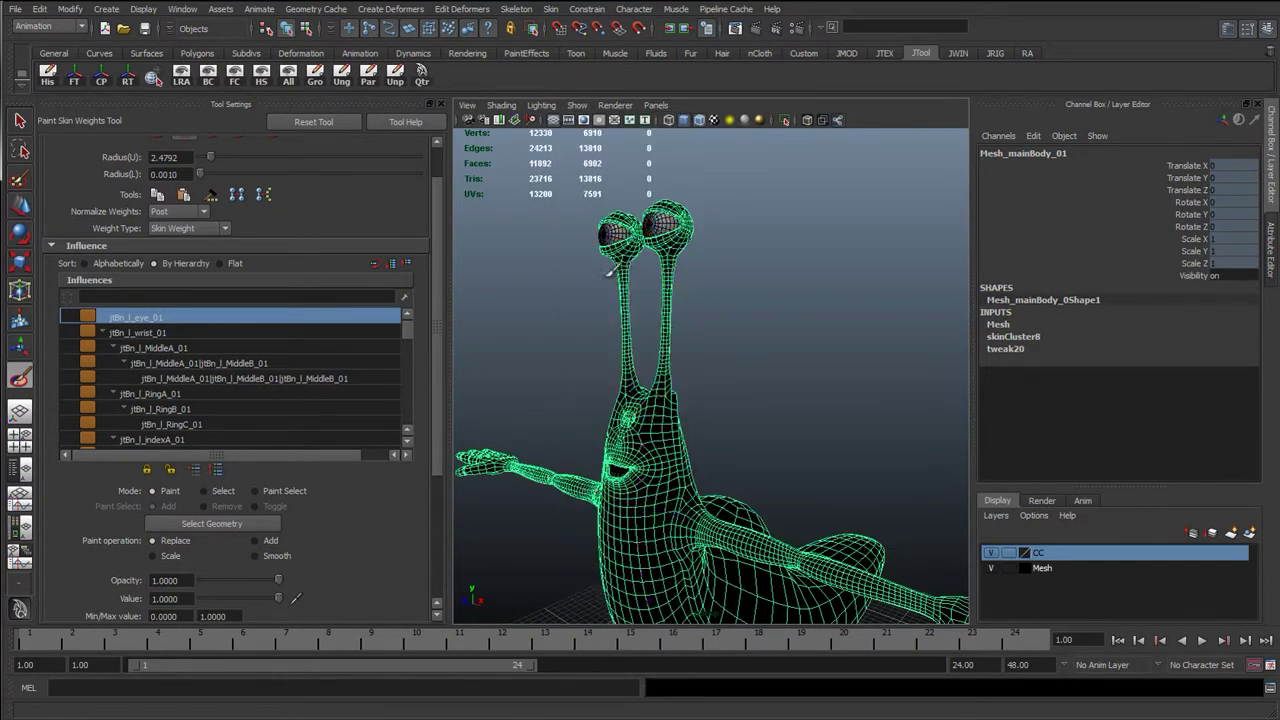
{"action": "left_click_drag", "start_coordinate": [610, 272], "coordinate": [714, 334], "text": "alt"}
{"action": "right_click_drag", "start_coordinate": [714, 334], "coordinate": [663, 286], "text": "alt"}
{"action": "middle_click_drag", "start_coordinate": [663, 286], "coordinate": [708, 359], "text": "alt"}
{"action": "scroll", "coordinate": [443, 265], "scroll_direction": "up", "scroll_amount": 2}
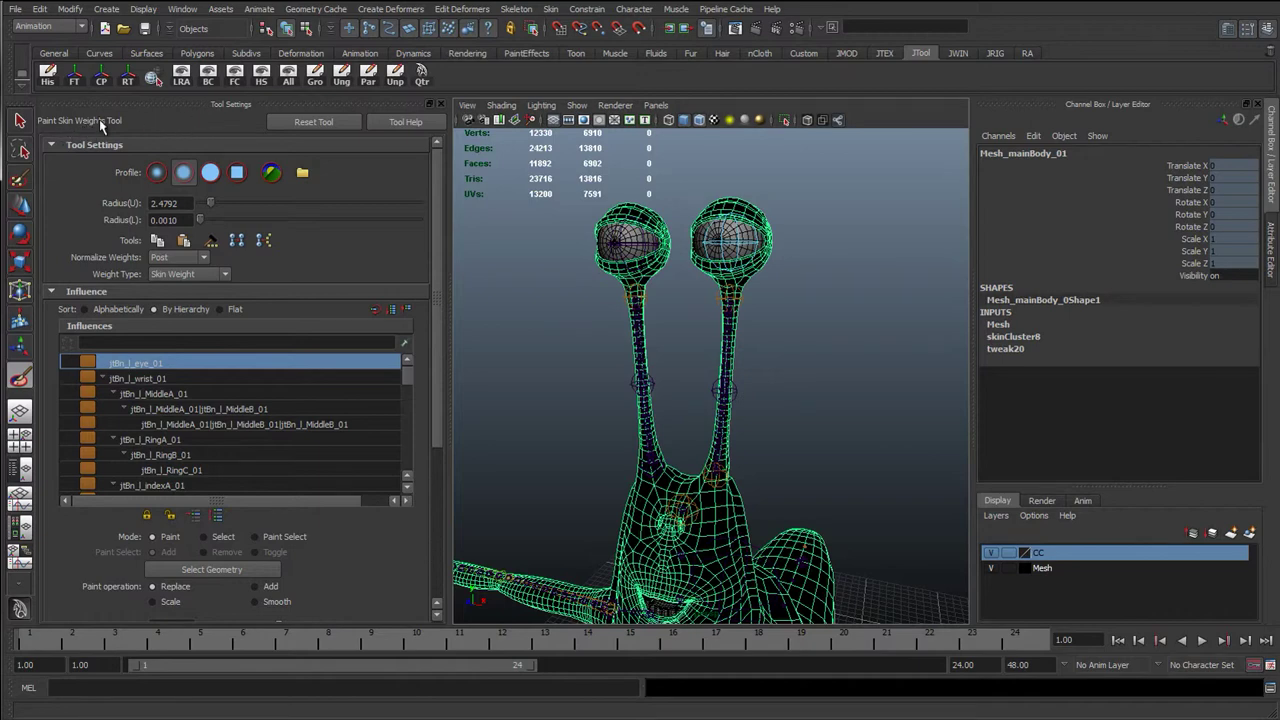
{"action": "left_click", "coordinate": [552, 10]}
{"action": "mouse_move", "coordinate": [595, 77]}
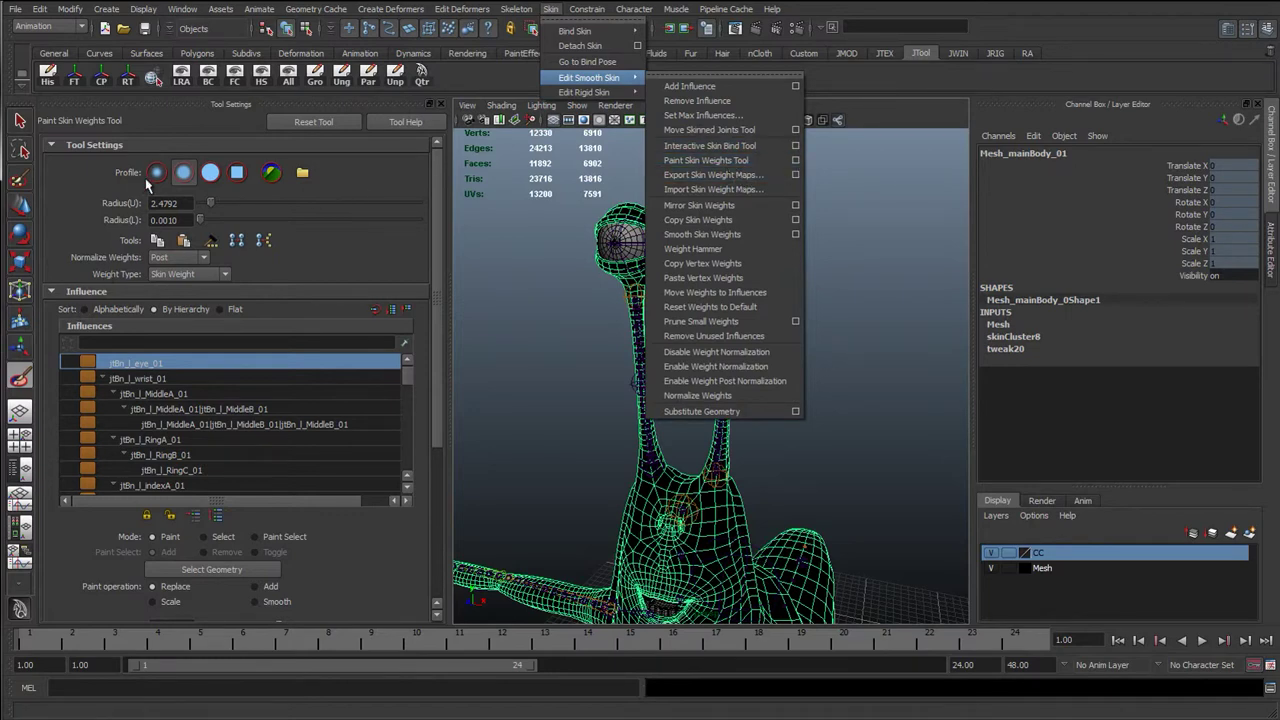
{"action": "left_click", "coordinate": [104, 160]}
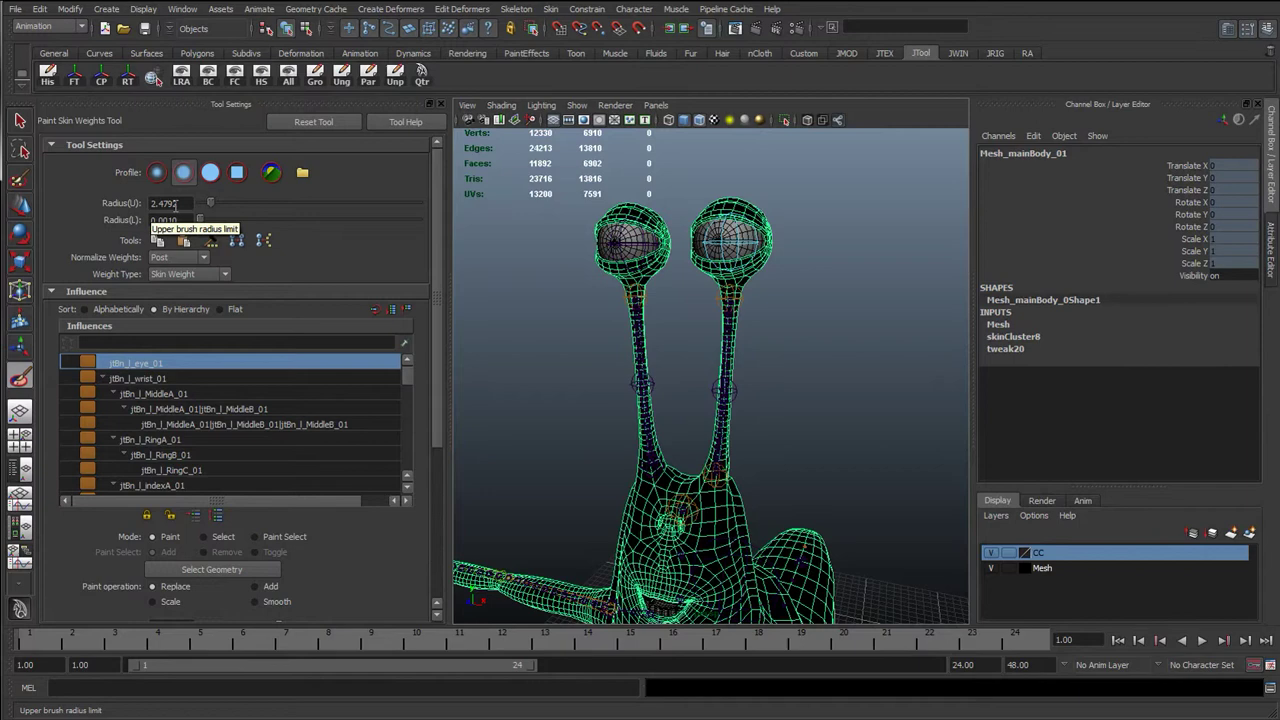
Step: Set the weight brush's upper radius to 9.9650 and its lower radius to 0.0000
{"action": "left_click_drag", "start_coordinate": [210, 203], "coordinate": [242, 203]}
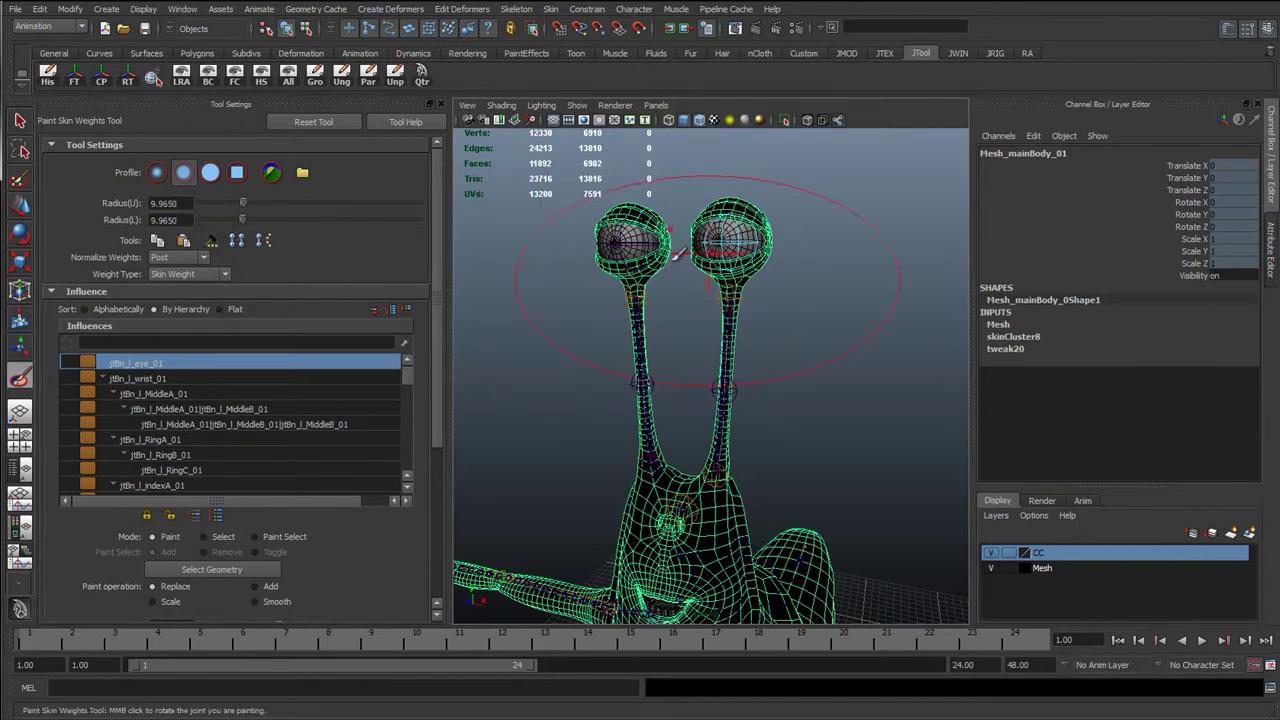
{"action": "left_click_drag", "start_coordinate": [242, 219], "coordinate": [199, 219]}
{"action": "left_click_drag", "start_coordinate": [672, 280], "coordinate": [694, 279], "text": "alt"}
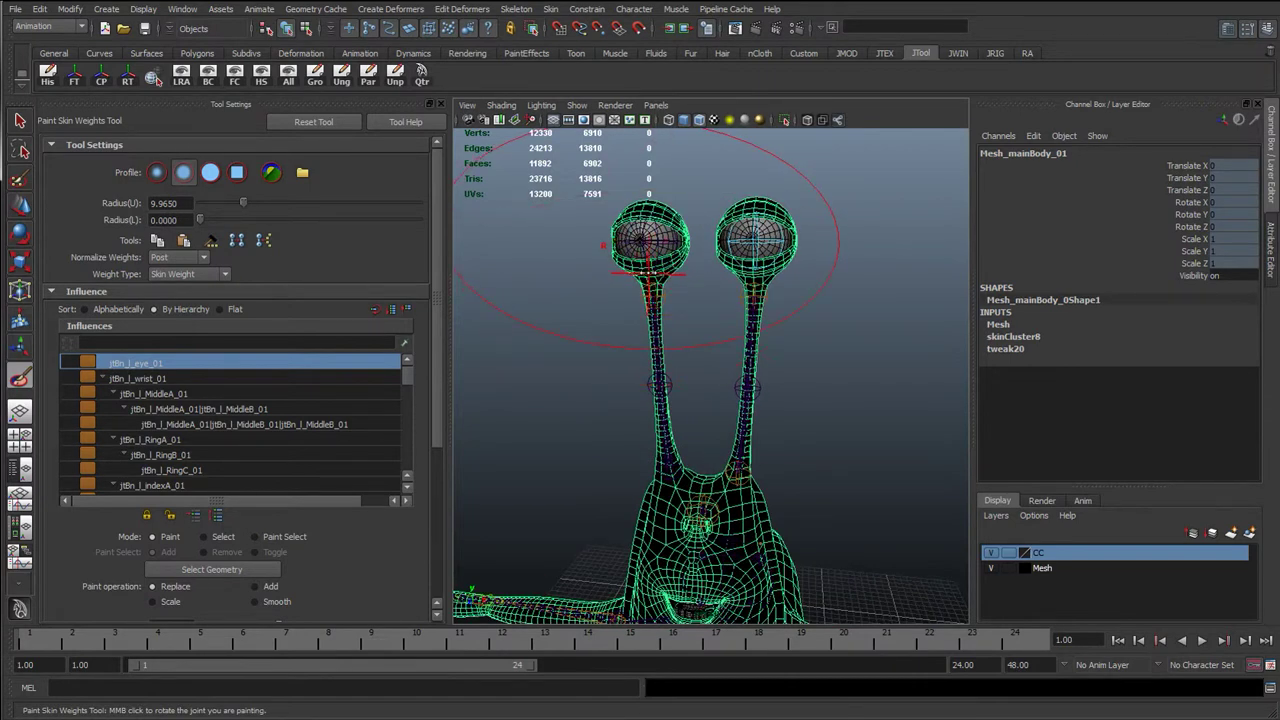
Step: Bring up the rotation handle of the jtBn_l_eye_01 joint from the weight painting tool and return to painting
{"action": "middle_click", "coordinate": [652, 272]}
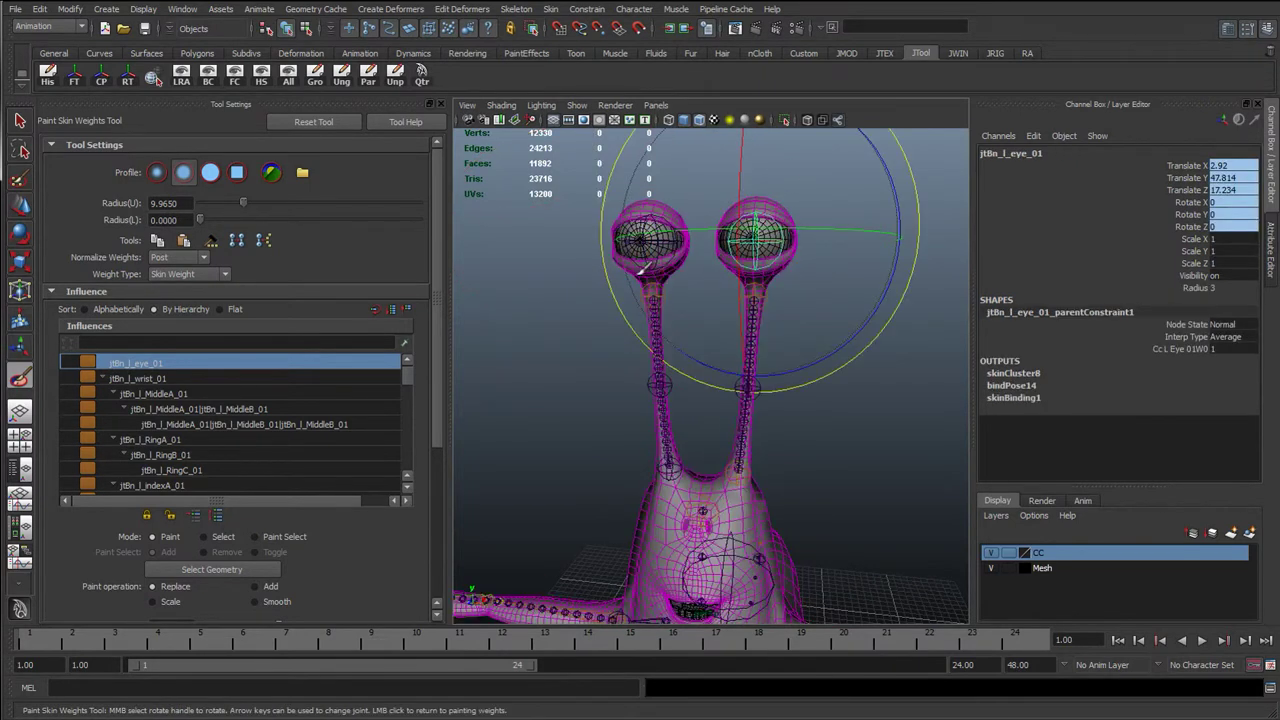
{"action": "scroll", "coordinate": [552, 366], "scroll_direction": "up", "scroll_amount": 5}
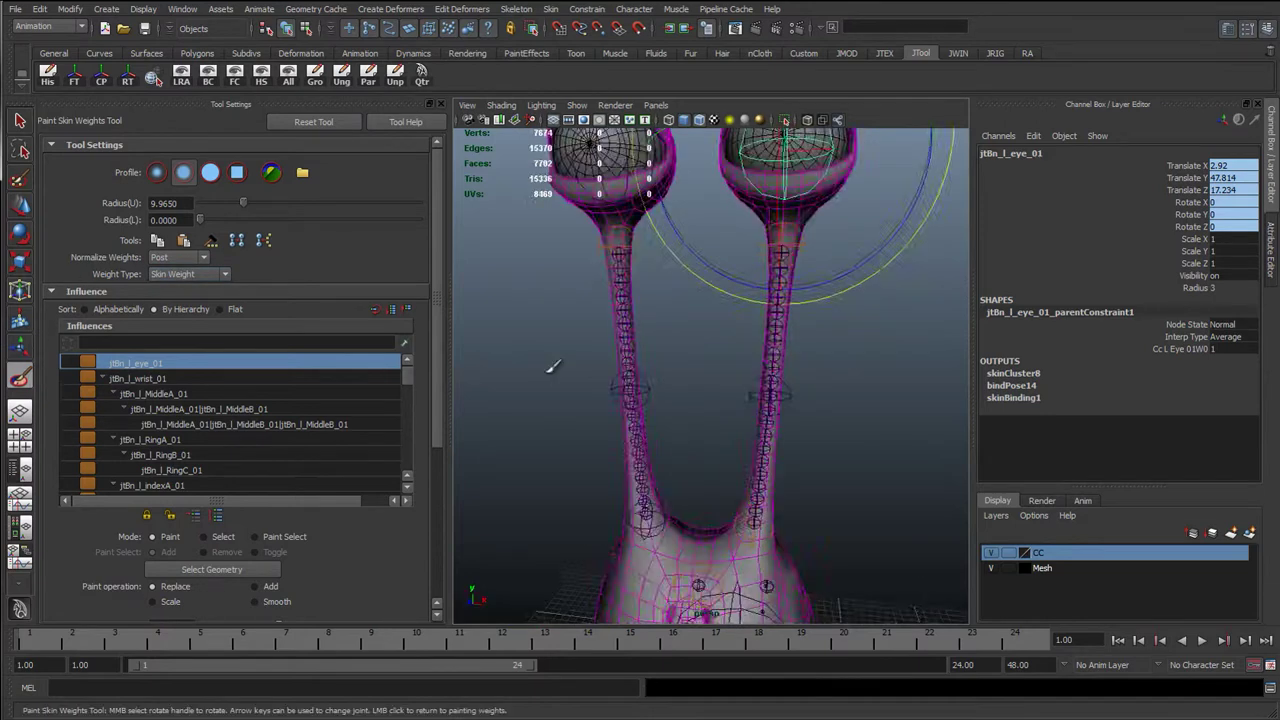
{"action": "left_click_drag", "start_coordinate": [600, 366], "coordinate": [662, 356], "text": "alt"}
{"action": "scroll", "coordinate": [662, 356], "scroll_direction": "down", "scroll_amount": 4}
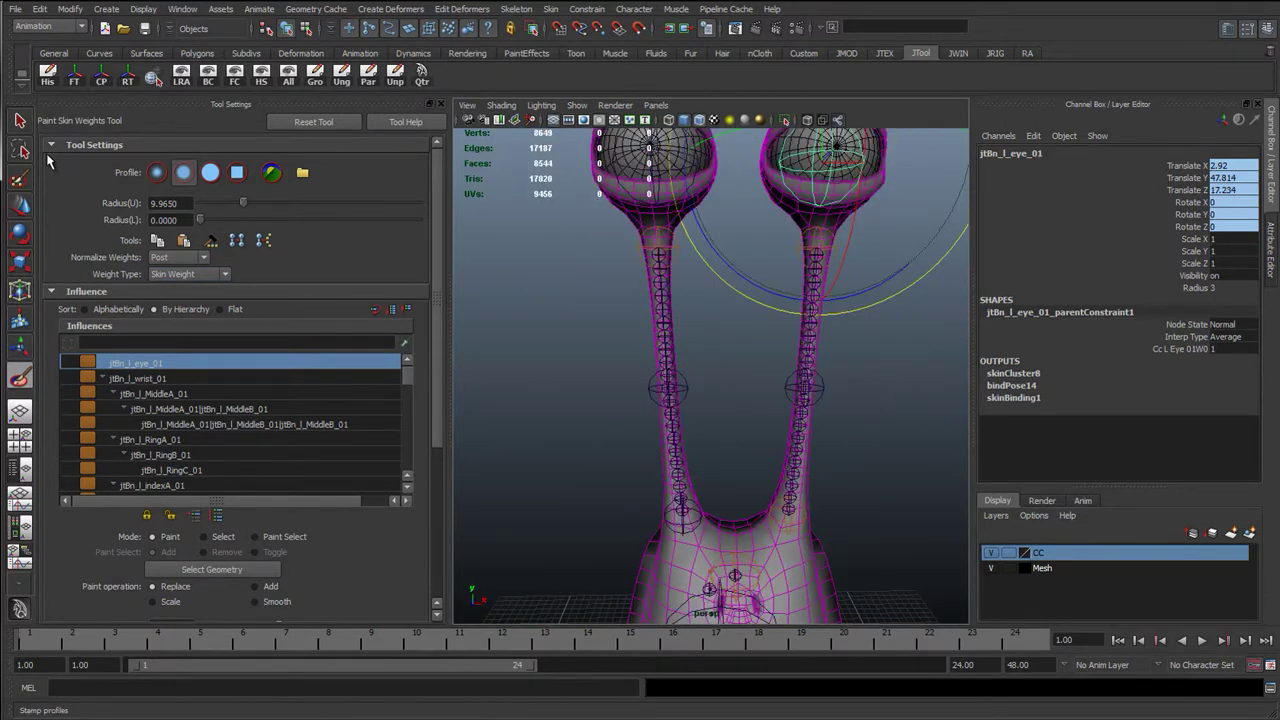
{"action": "left_click", "coordinate": [19, 120]}
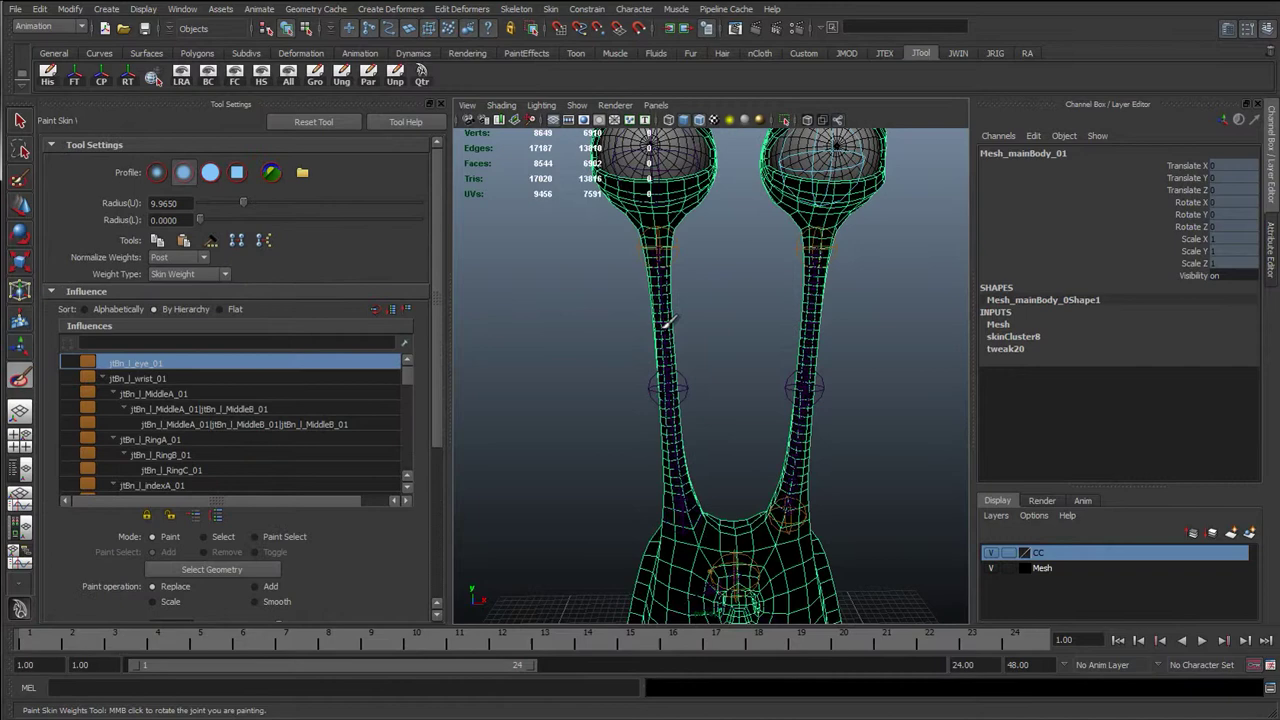
{"action": "middle_click", "coordinate": [700, 329]}
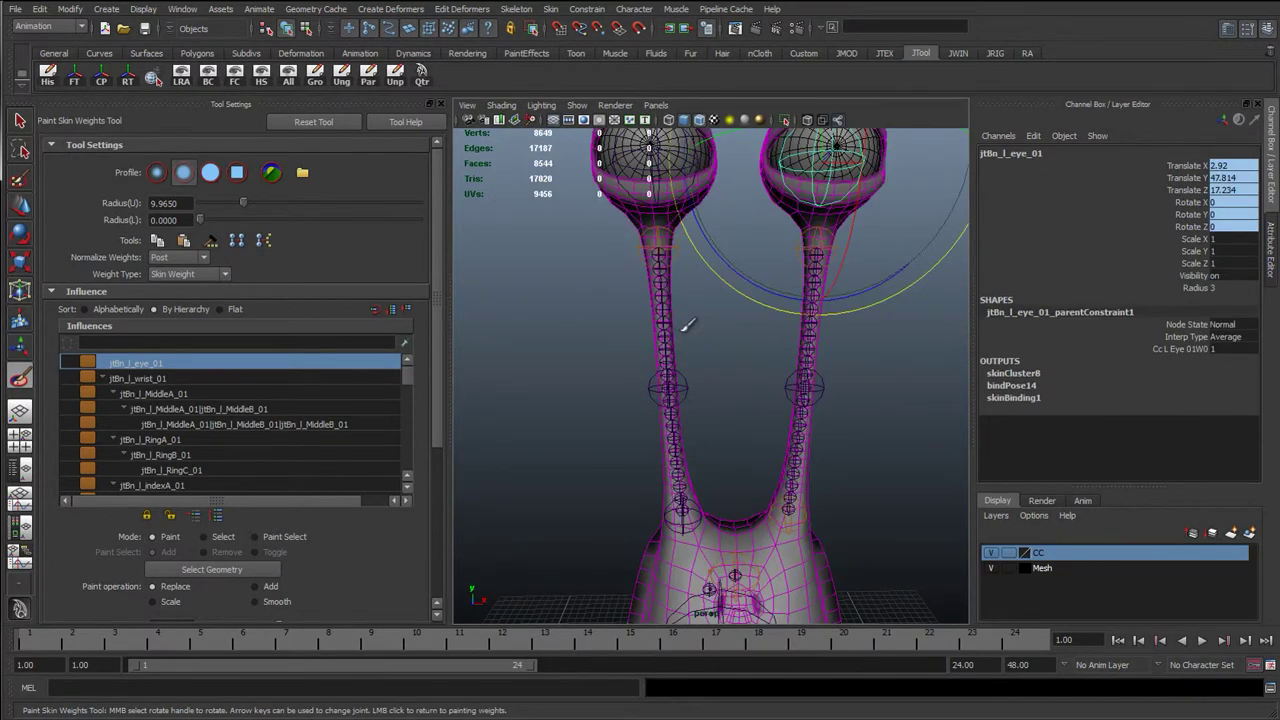
{"action": "key", "text": "ctrl+z"}
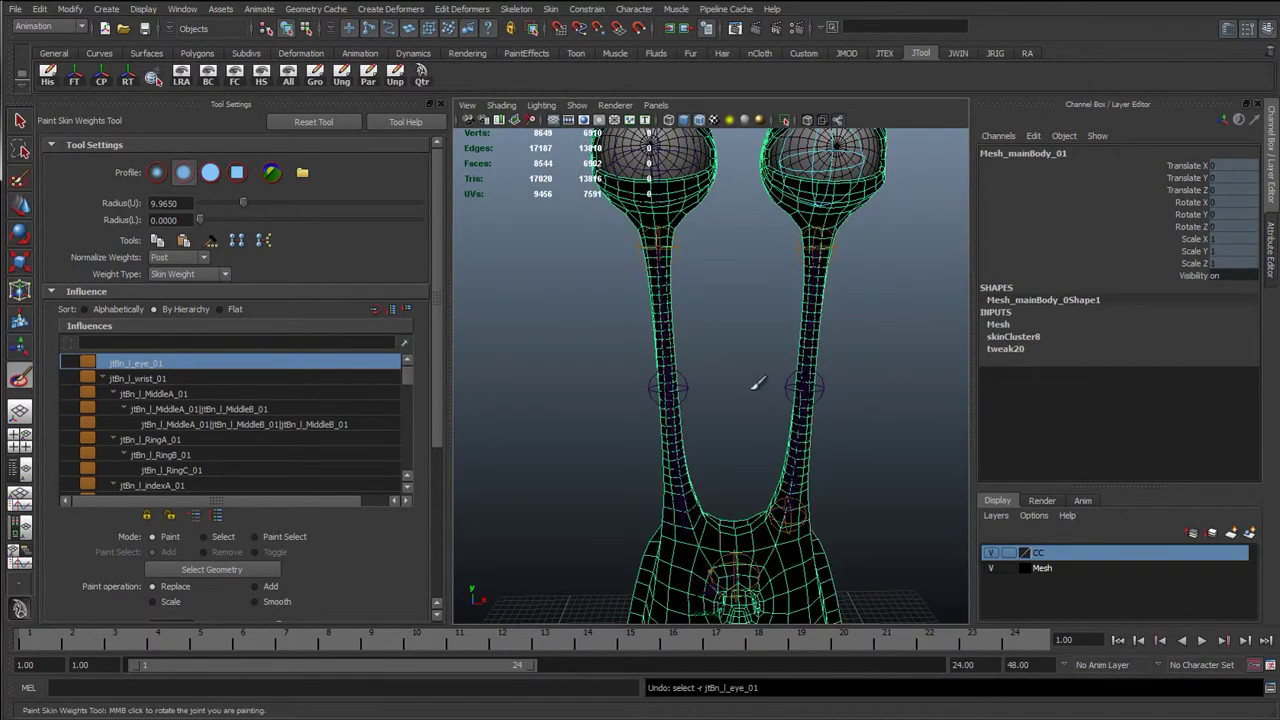
Step: Resize the weight brush over the snail's head to an upper radius of 2.8513
{"action": "middle_click_drag", "start_coordinate": [757, 383], "coordinate": [722, 248], "text": "alt"}
{"action": "key", "text": "b"}
{"action": "mouse_move", "coordinate": [664, 433]}
{"action": "left_mouse_down"}
{"action": "mouse_move", "coordinate": [703, 428]}
{"action": "mouse_move", "coordinate": [627, 434]}
{"action": "left_mouse_up"}
{"action": "middle_click_drag", "start_coordinate": [718, 438], "coordinate": [713, 330], "text": "alt"}
{"action": "key", "text": "b"}
{"action": "mouse_move", "coordinate": [651, 360]}
{"action": "left_mouse_down"}
{"action": "mouse_move", "coordinate": [722, 362]}
{"action": "mouse_move", "coordinate": [323, 366]}
{"action": "left_mouse_up"}
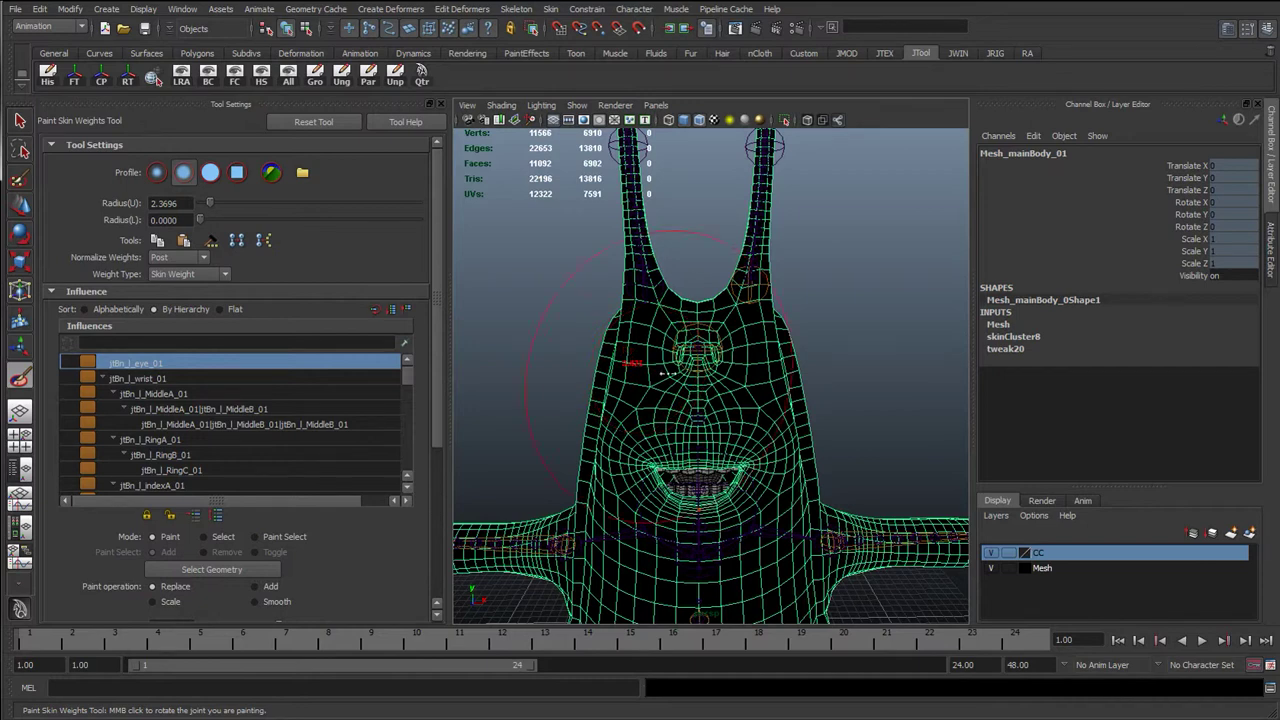
{"action": "left_click_drag", "start_coordinate": [743, 380], "coordinate": [780, 381]}
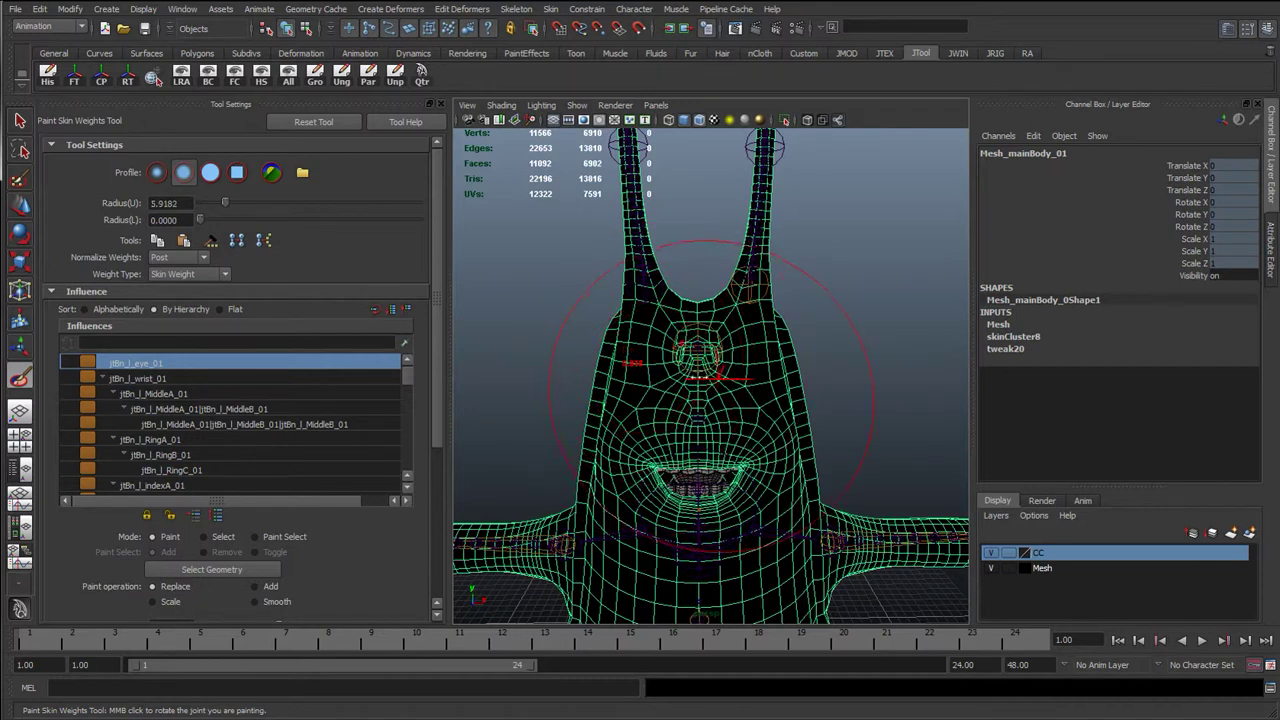
{"action": "left_click_drag", "start_coordinate": [702, 384], "coordinate": [604, 384]}
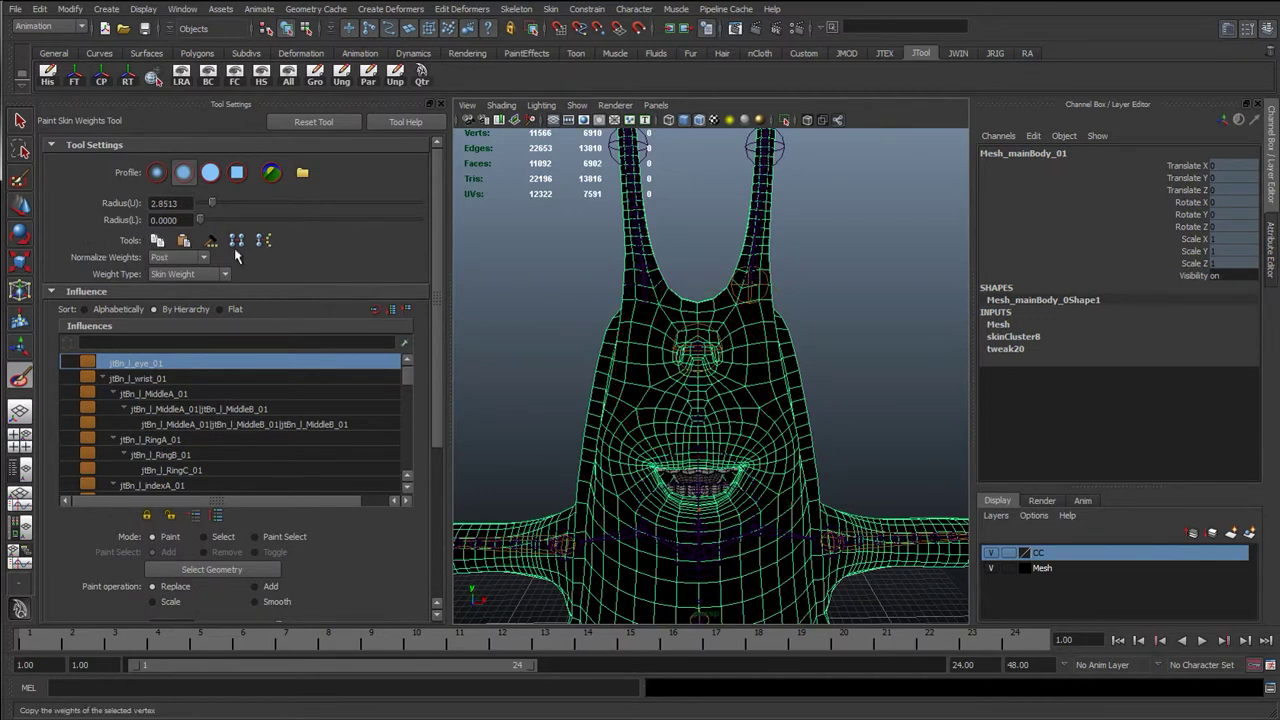
Step: Select a single vertex on the body's rim between the eye stalks and copy its skin weights with the Paint Skin Weights tool
{"action": "scroll", "coordinate": [640, 335], "scroll_direction": "up", "scroll_amount": 3}
{"action": "key", "text": "q"}
{"action": "scroll", "coordinate": [666, 260], "scroll_direction": "up", "scroll_amount": 4}
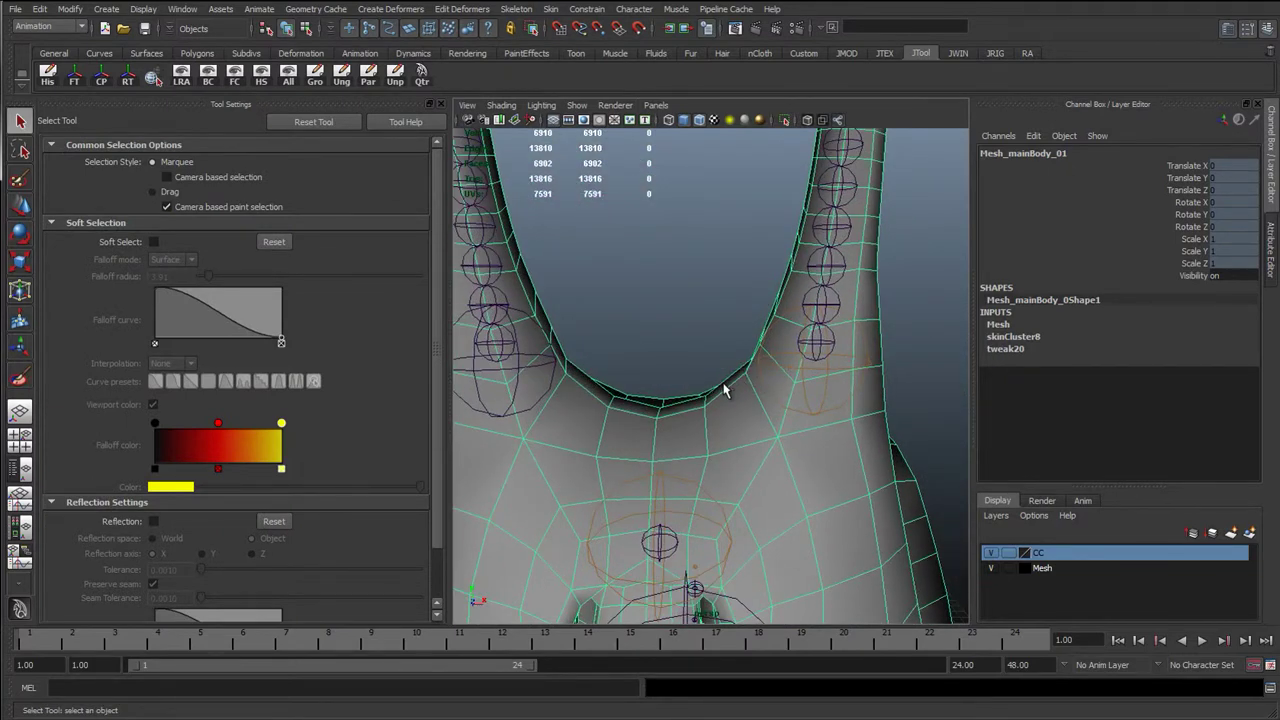
{"action": "scroll", "coordinate": [723, 383], "scroll_direction": "up", "scroll_amount": 4}
{"action": "right_click_drag", "start_coordinate": [664, 445], "coordinate": [602, 448]}
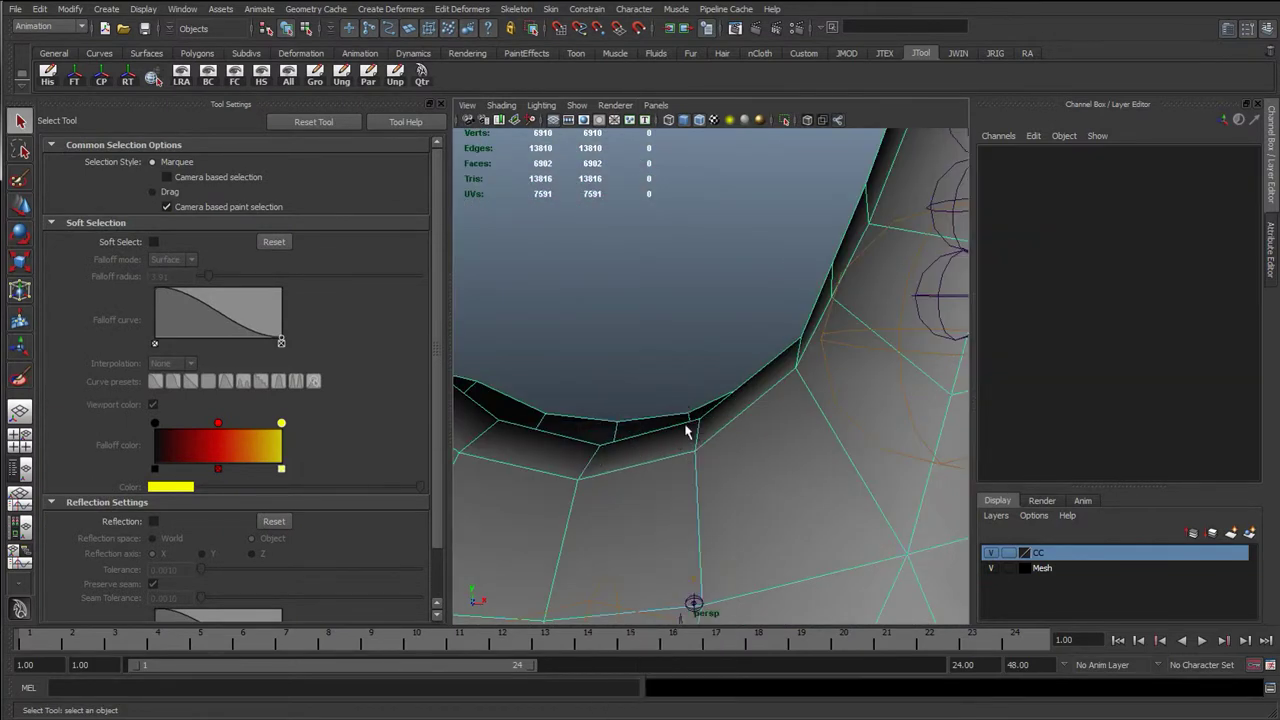
{"action": "left_click_drag", "start_coordinate": [708, 436], "coordinate": [708, 436]}
{"action": "left_click_drag", "start_coordinate": [594, 420], "coordinate": [655, 412], "text": "alt"}
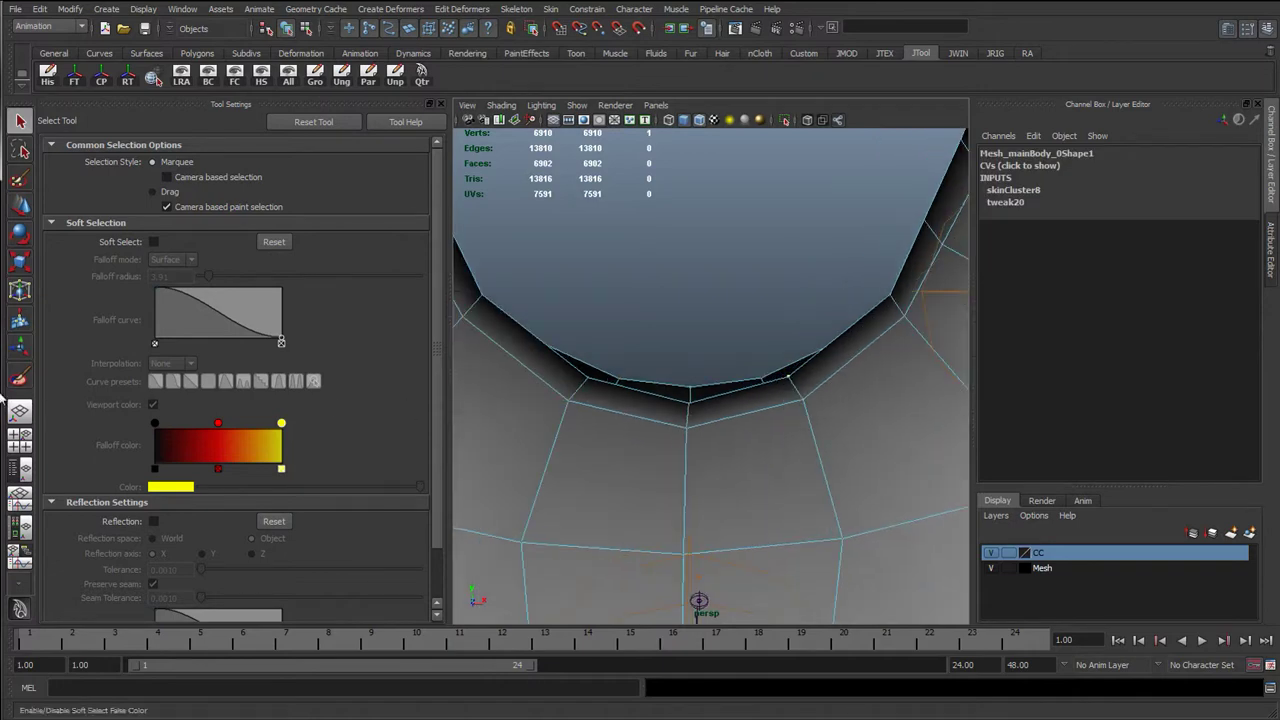
{"action": "left_click", "coordinate": [19, 378]}
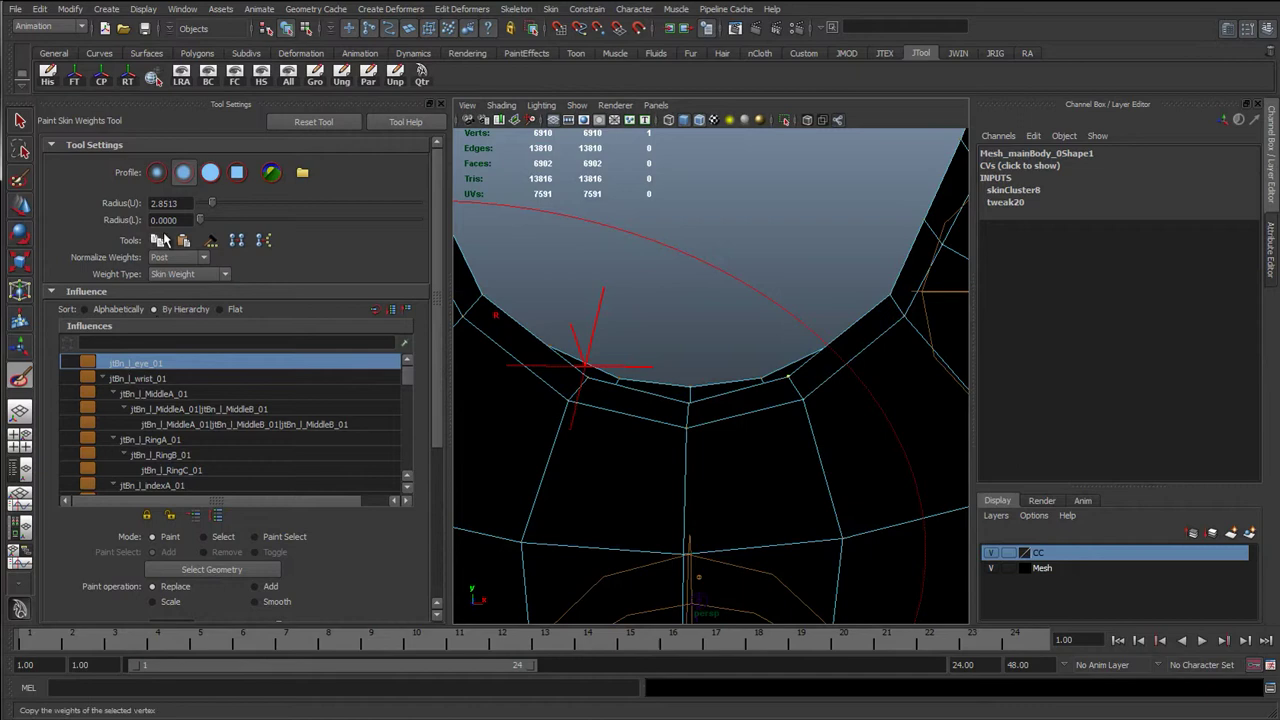
{"action": "left_click", "coordinate": [157, 242]}
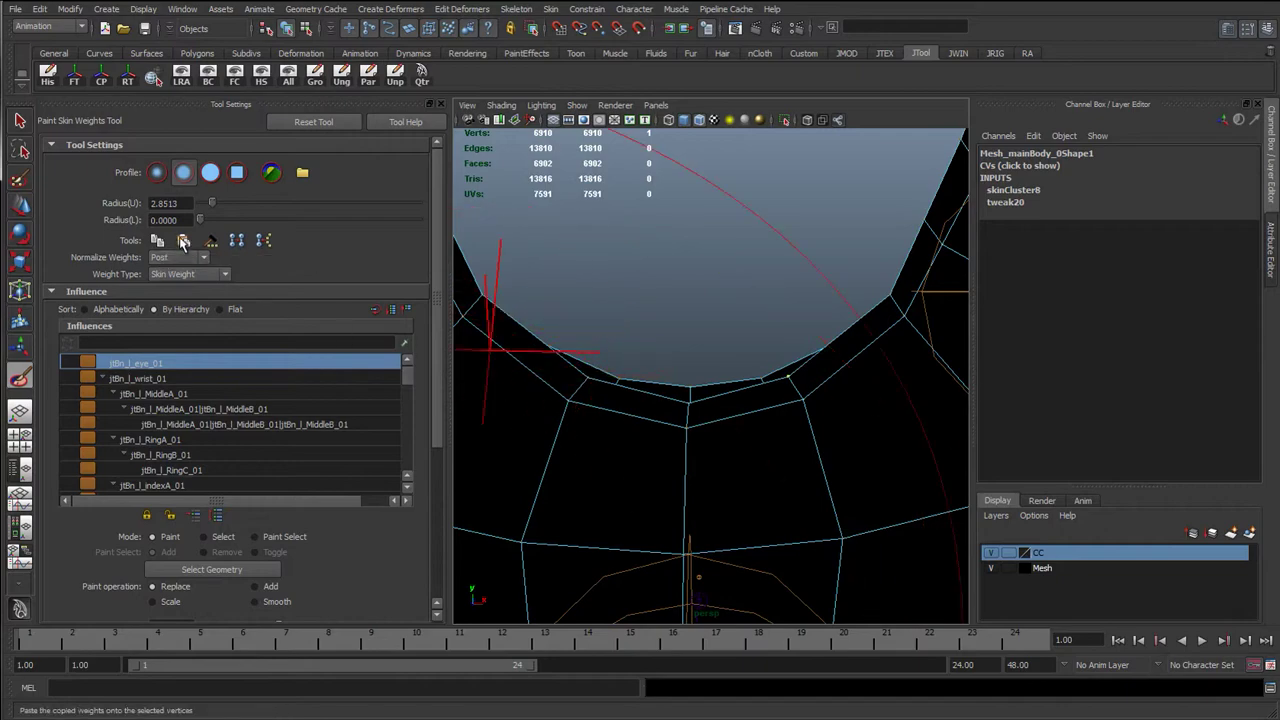
{"action": "scroll", "coordinate": [640, 346], "scroll_direction": "down", "scroll_amount": 6}
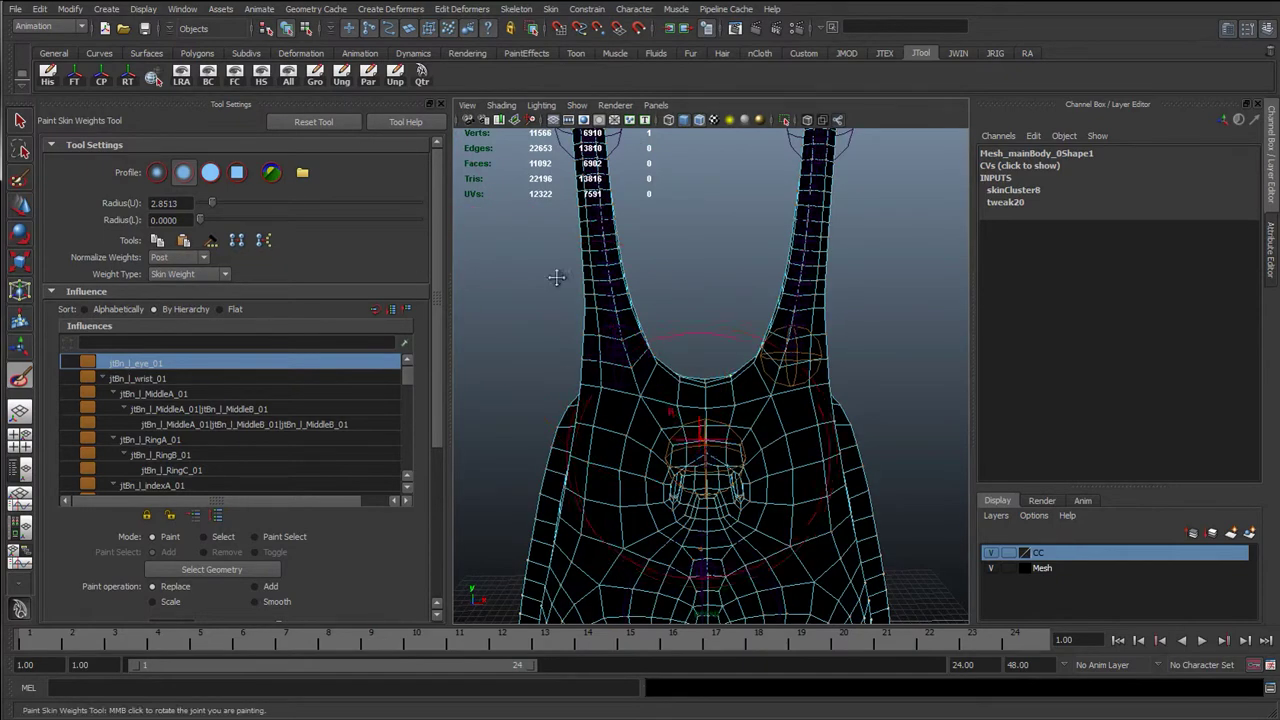
{"action": "middle_click_drag", "start_coordinate": [557, 277], "coordinate": [530, 140], "text": "alt"}
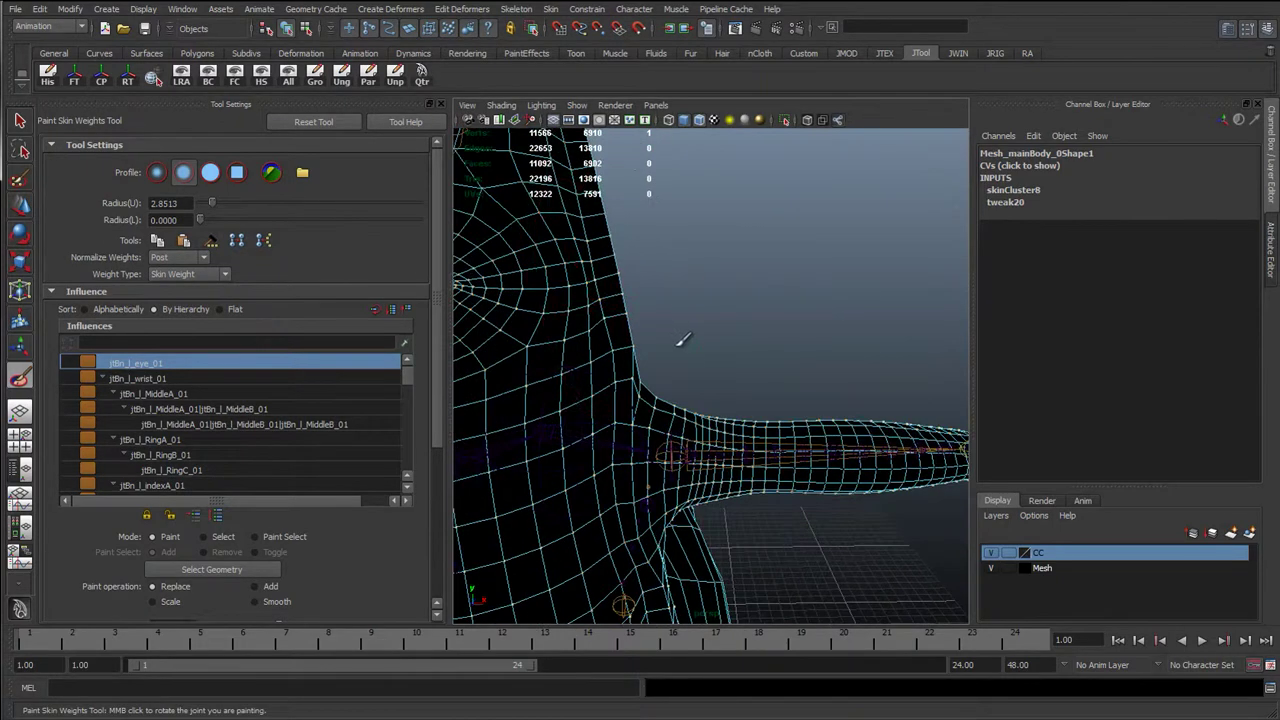
{"action": "left_click_drag", "start_coordinate": [680, 337], "coordinate": [740, 363], "text": "alt"}
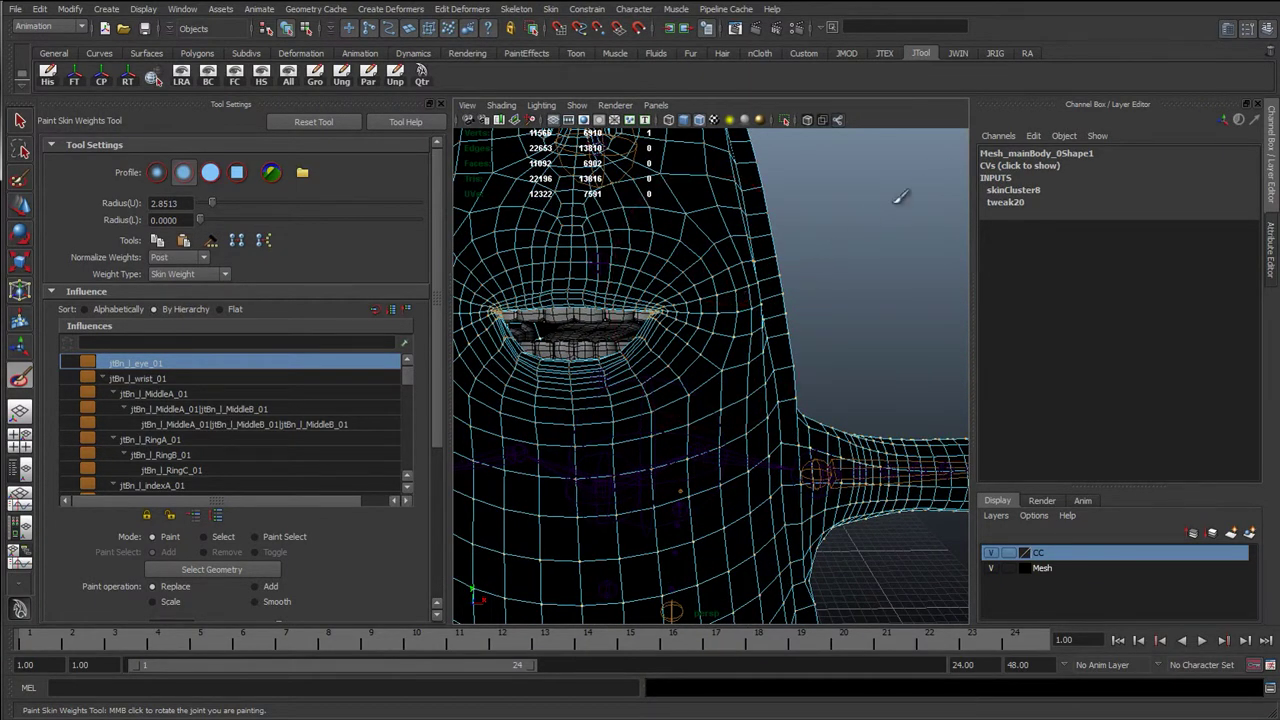
{"action": "middle_click_drag", "start_coordinate": [712, 281], "coordinate": [689, 351], "text": "alt"}
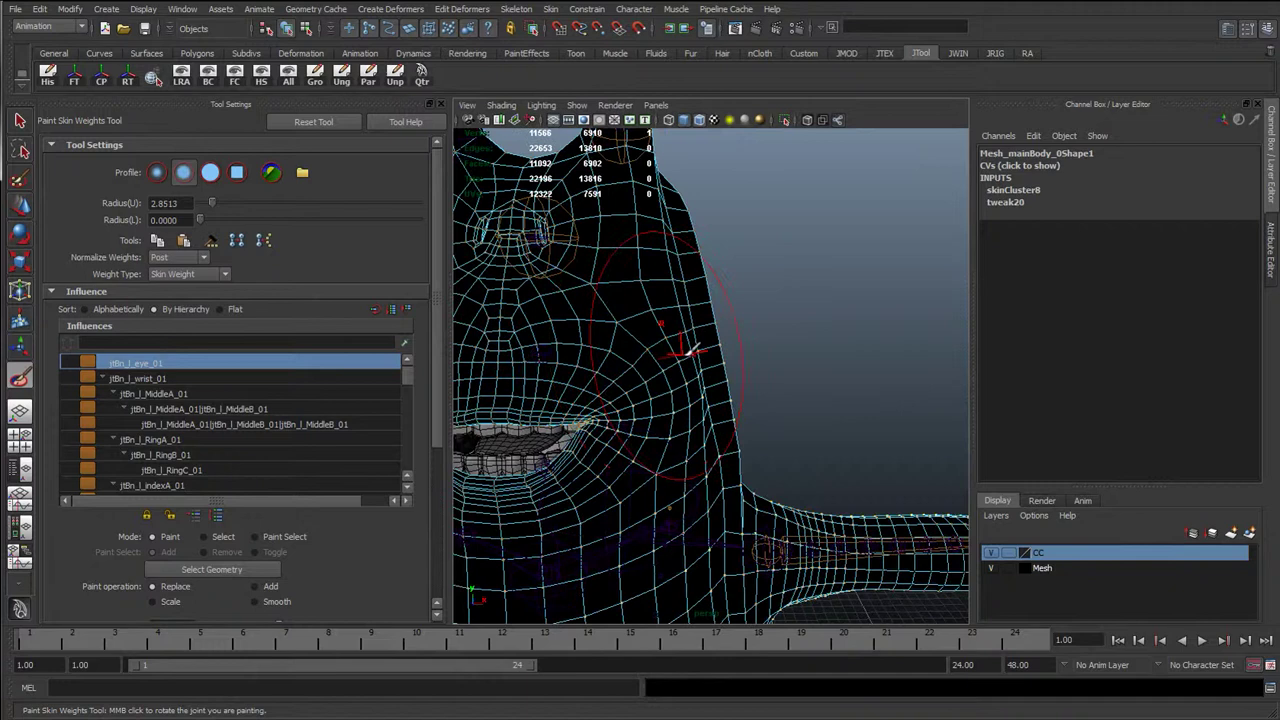
{"action": "right_click_drag", "start_coordinate": [689, 351], "coordinate": [745, 303], "text": "alt"}
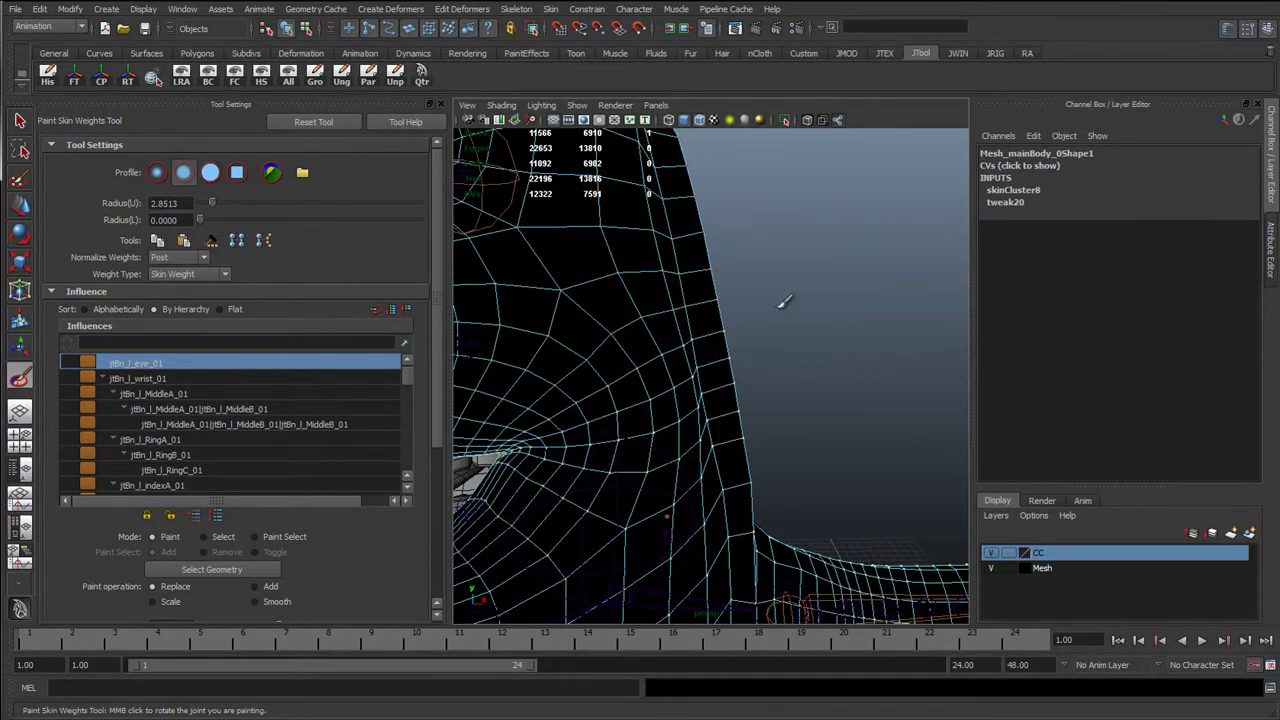
{"action": "middle_click_drag", "start_coordinate": [525, 184], "coordinate": [811, 441], "text": "alt"}
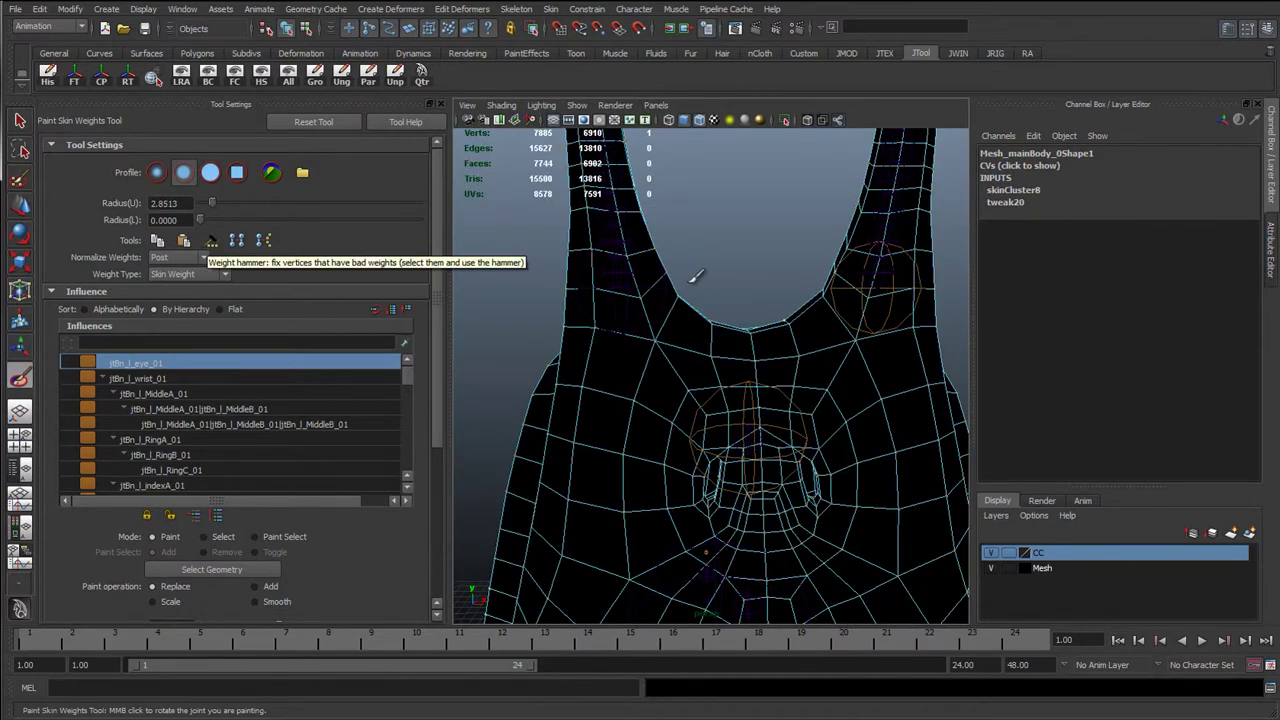
Step: Frame the selected vertex between the eye stalks, return to weight painting with vertices displayed, and examine the surrounding mesh from several angles
{"action": "key", "text": "w"}
{"action": "left_click_drag", "start_coordinate": [736, 306], "coordinate": [704, 322], "text": "alt"}
{"action": "key", "text": "f"}
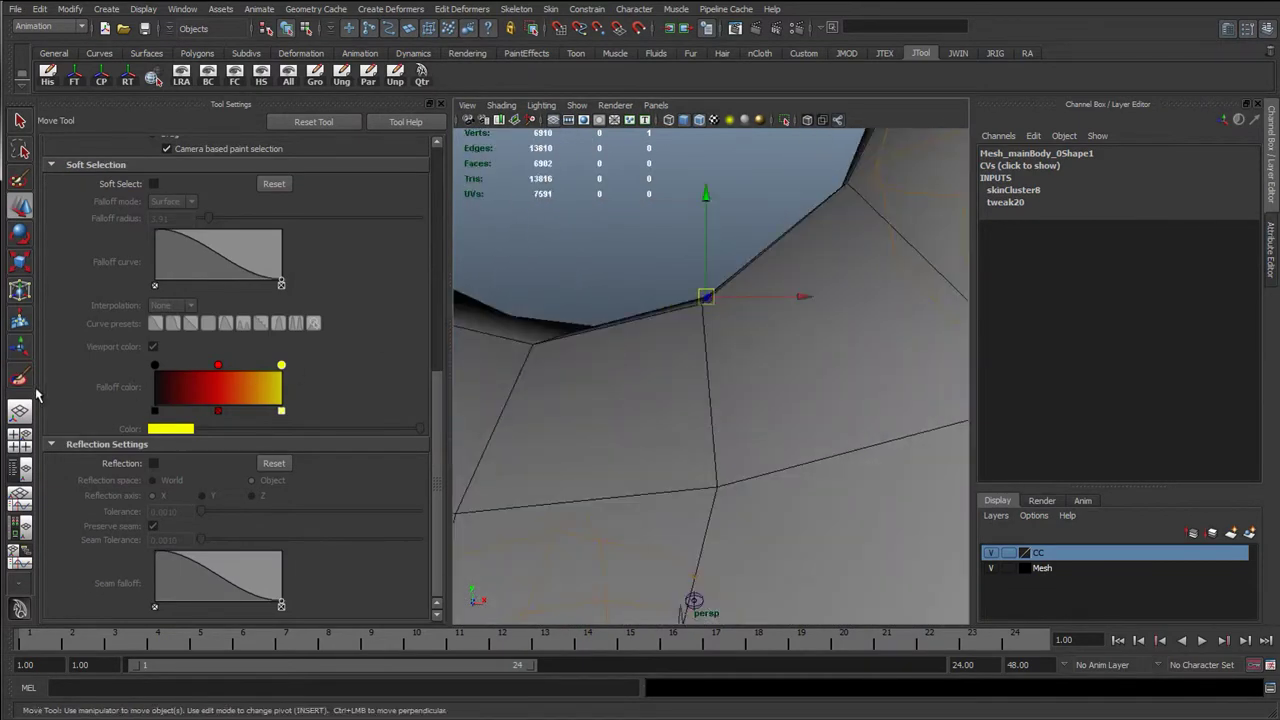
{"action": "left_click", "coordinate": [21, 378]}
{"action": "left_click_drag", "start_coordinate": [740, 398], "coordinate": [646, 343], "text": "alt"}
{"action": "middle_click_drag", "start_coordinate": [646, 343], "coordinate": [572, 337], "text": "alt"}
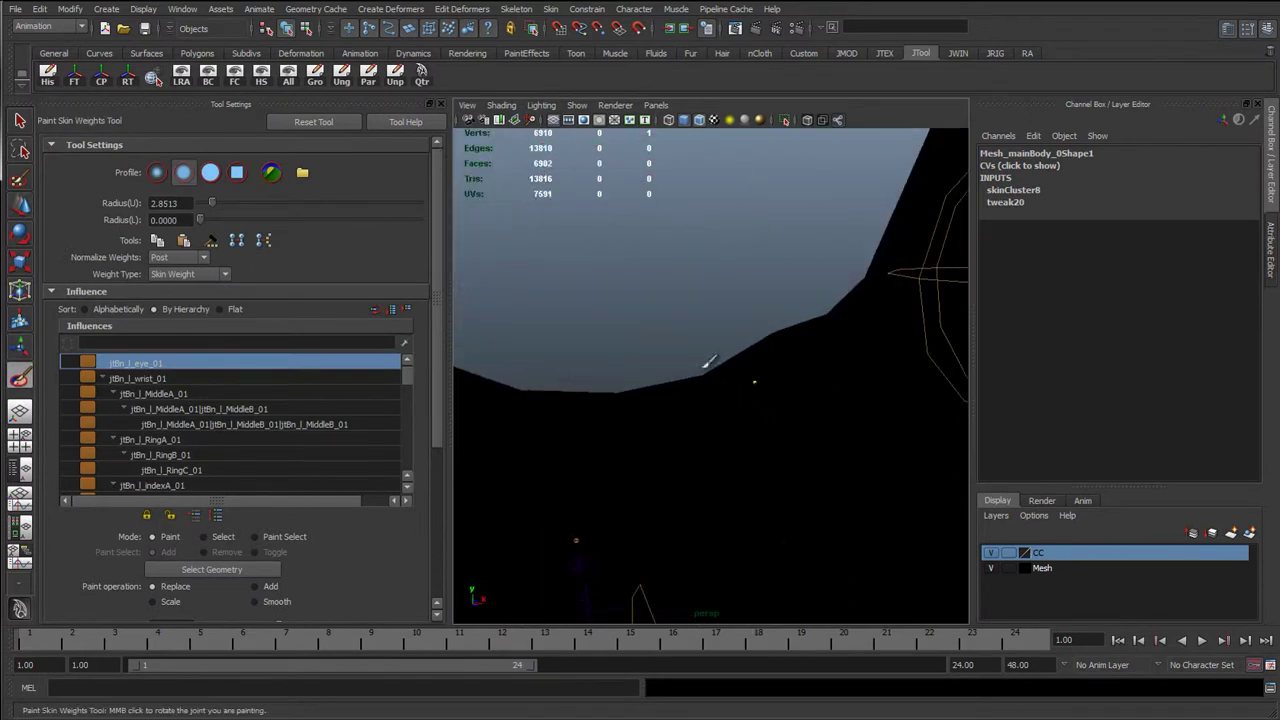
{"action": "right_click_drag", "start_coordinate": [726, 371], "coordinate": [678, 369]}
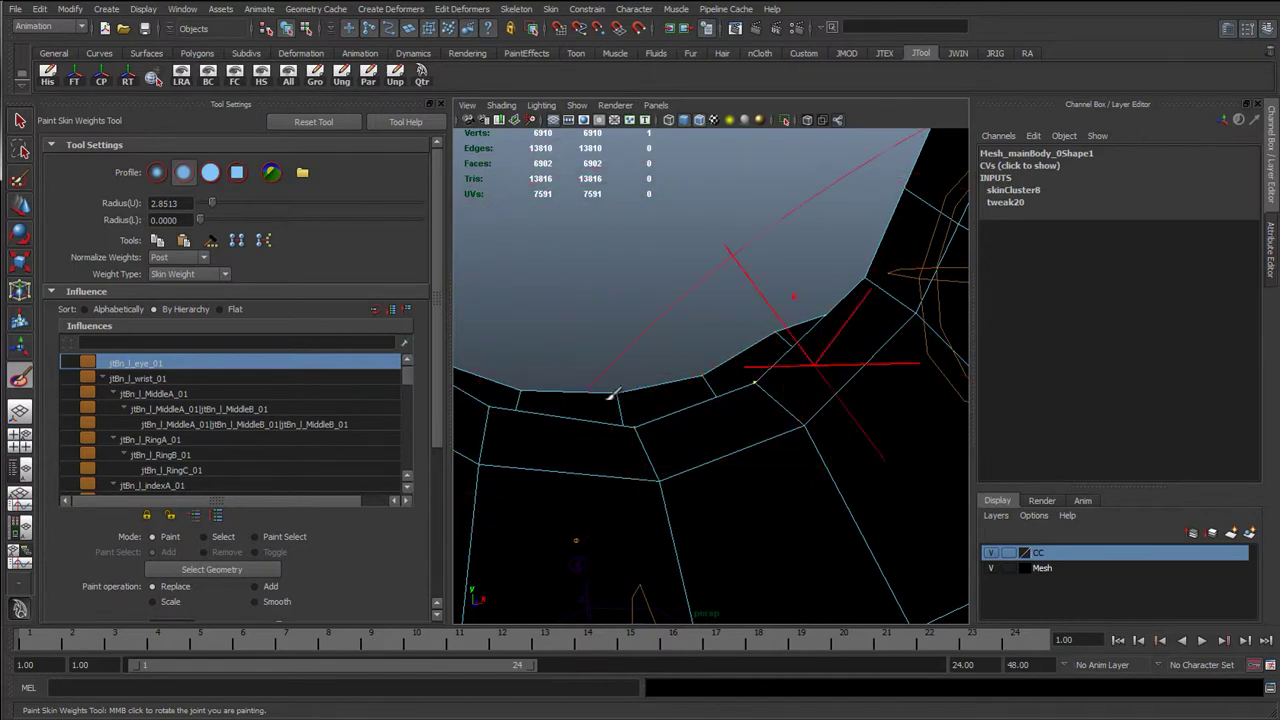
{"action": "mouse_move", "coordinate": [609, 391]}
{"action": "left_mouse_down", "text": "alt"}
{"action": "mouse_move", "coordinate": [766, 506]}
{"action": "mouse_move", "coordinate": [736, 533]}
{"action": "mouse_move", "coordinate": [740, 391]}
{"action": "left_mouse_up", "text": "alt"}
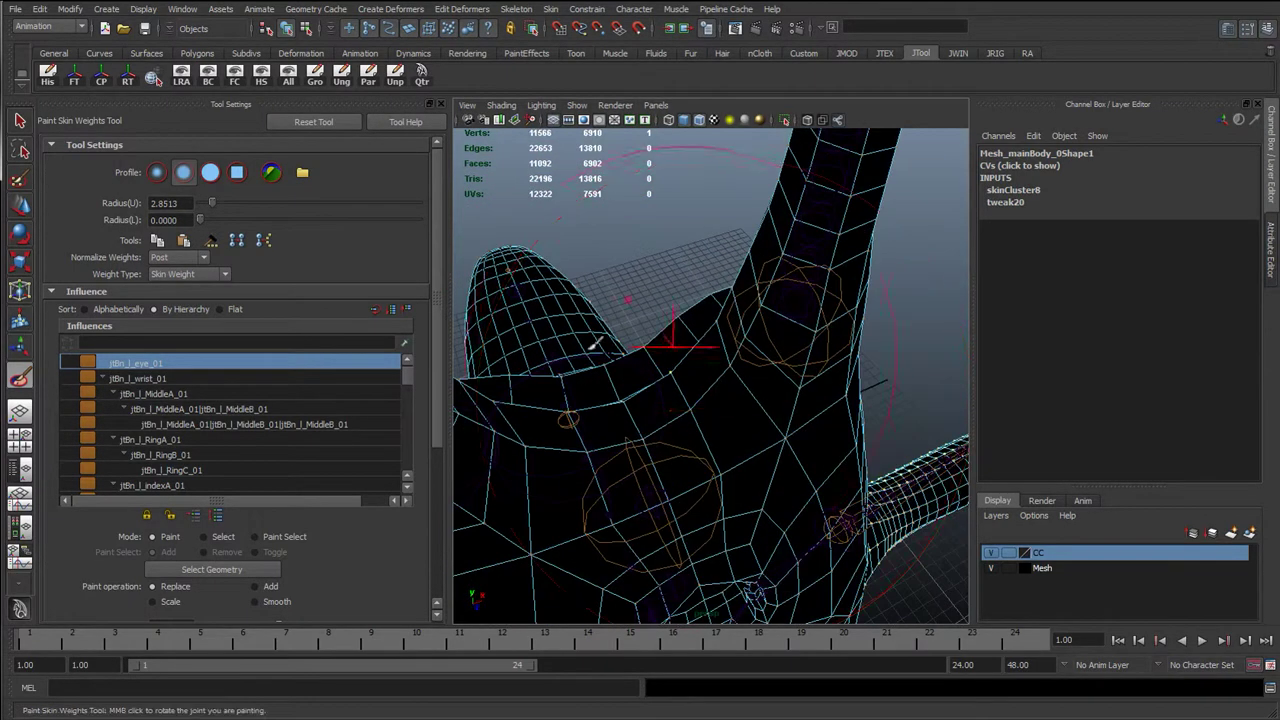
{"action": "scroll", "coordinate": [617, 418], "scroll_direction": "up", "scroll_amount": 3}
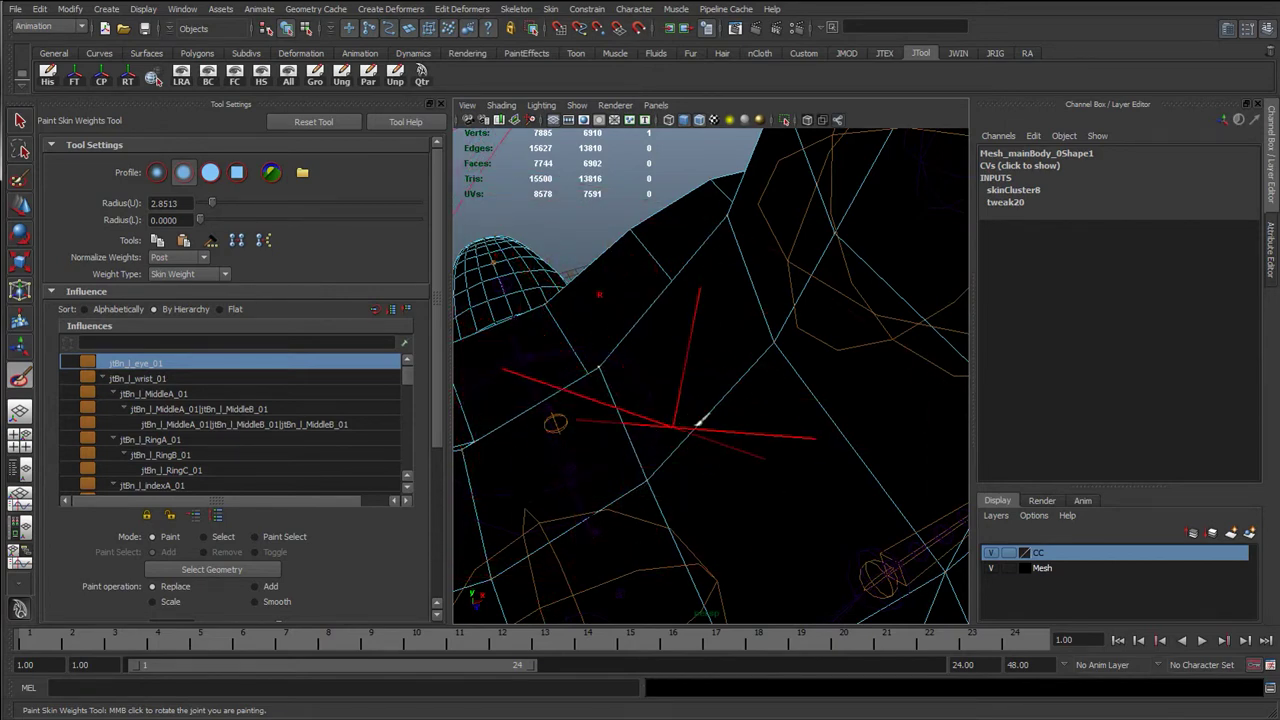
{"action": "left_click_drag", "start_coordinate": [699, 424], "coordinate": [800, 449], "text": "alt"}
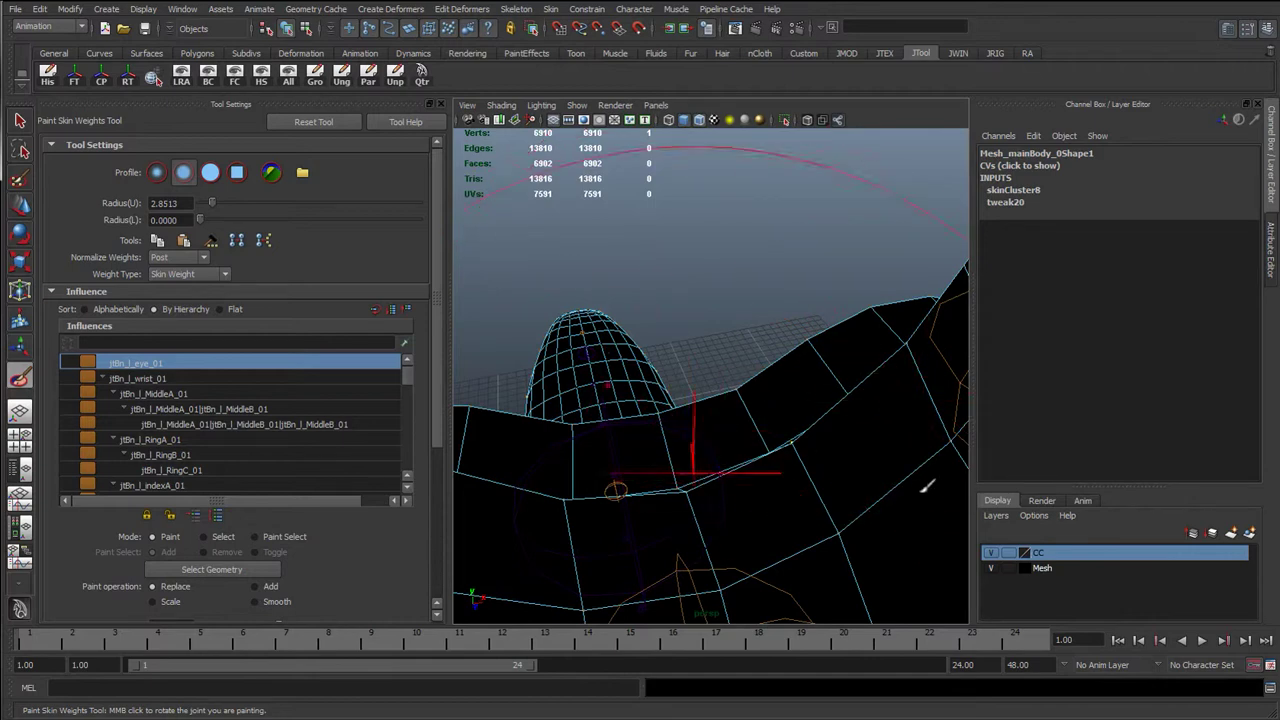
{"action": "scroll", "coordinate": [815, 512], "scroll_direction": "down", "scroll_amount": 2}
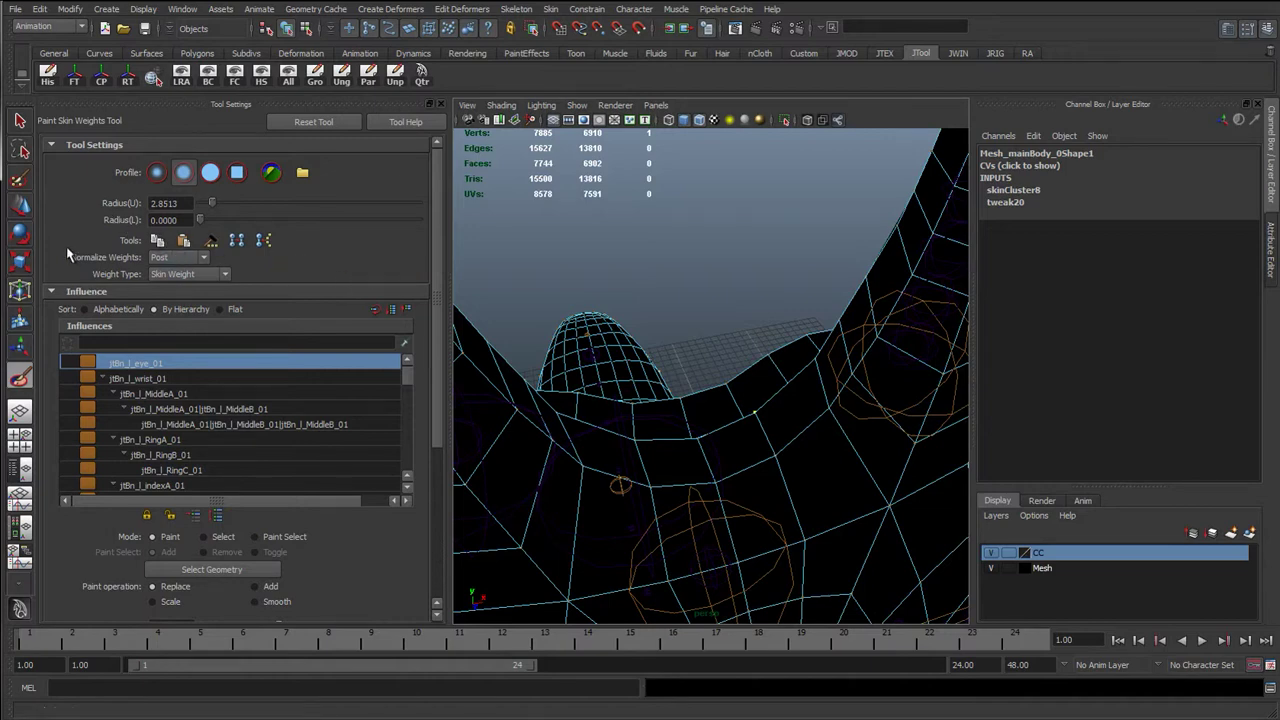
Step: Set the weight type of the Paint Skin Weights tool to DQ Blend Weight
{"action": "left_click", "coordinate": [180, 275]}
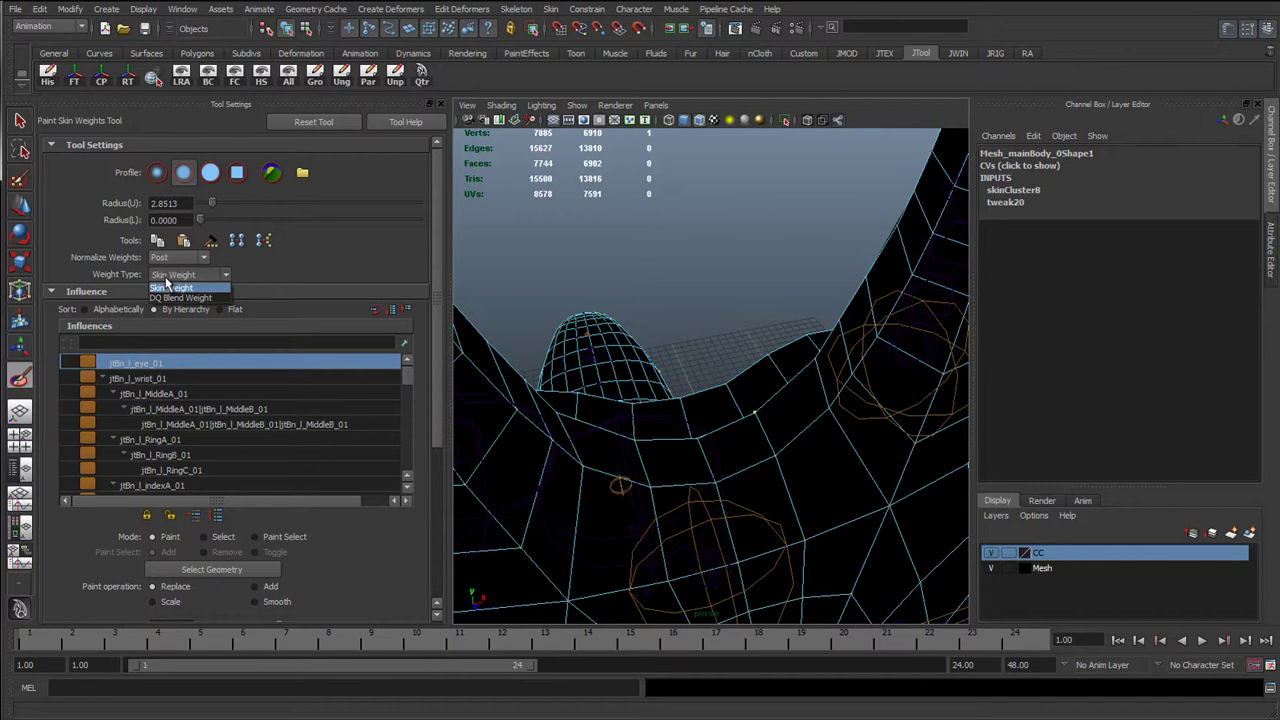
{"action": "left_click", "coordinate": [168, 287]}
{"action": "left_click", "coordinate": [168, 275]}
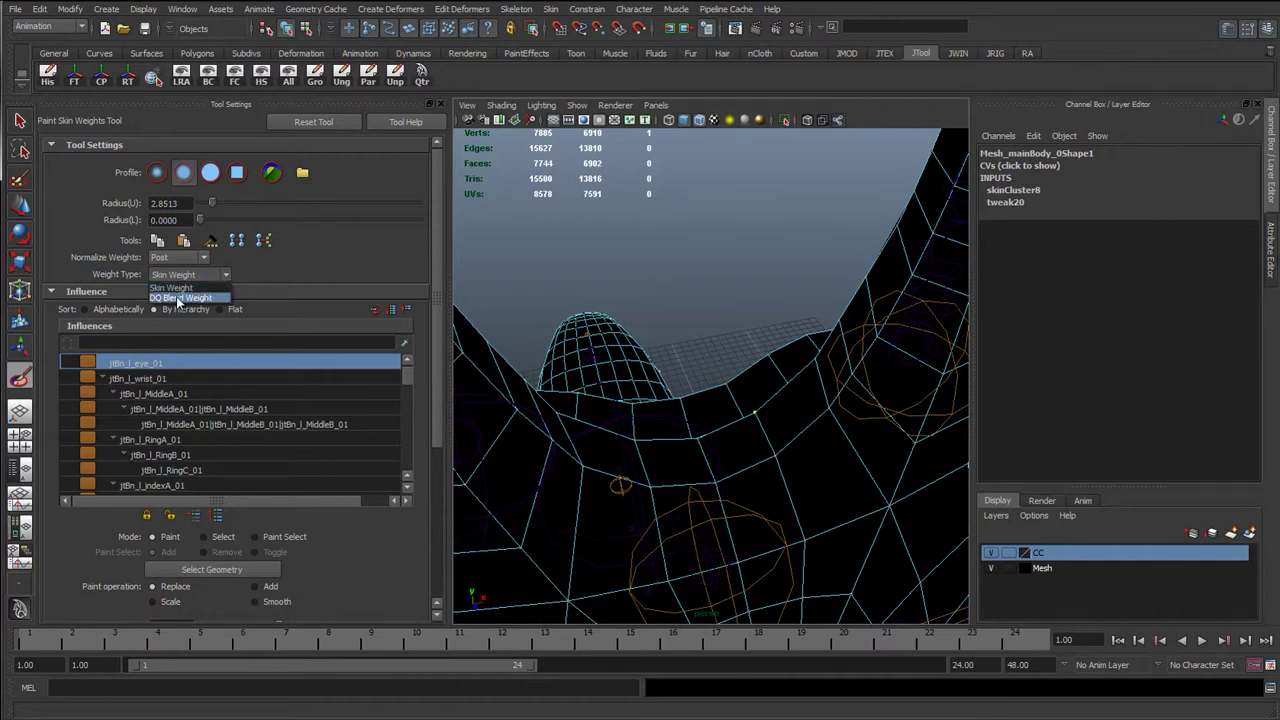
{"action": "left_click", "coordinate": [208, 298]}
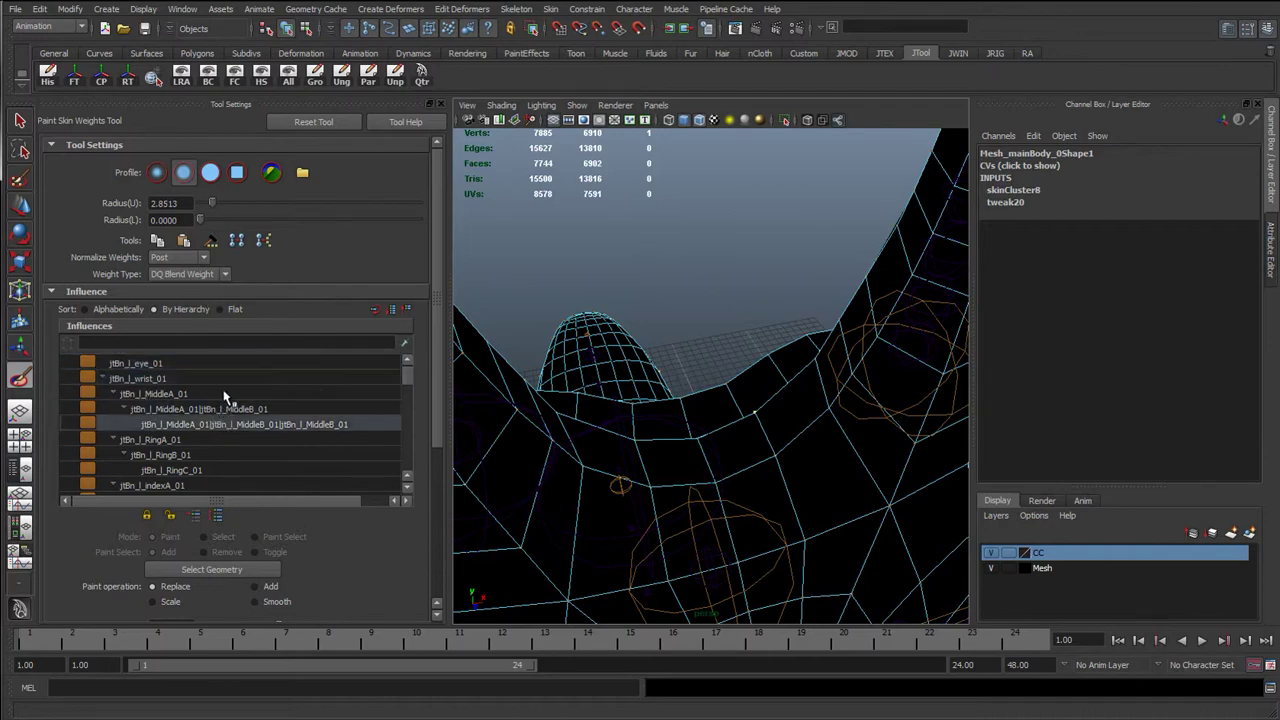
Step: Examine the snail's whole body and arms in the blend weight display and look over the paint operation settings
{"action": "scroll", "coordinate": [722, 350], "scroll_direction": "down", "scroll_amount": 10}
{"action": "left_click_drag", "start_coordinate": [900, 430], "coordinate": [775, 446], "text": "alt"}
{"action": "scroll", "coordinate": [634, 346], "scroll_direction": "down", "scroll_amount": 5}
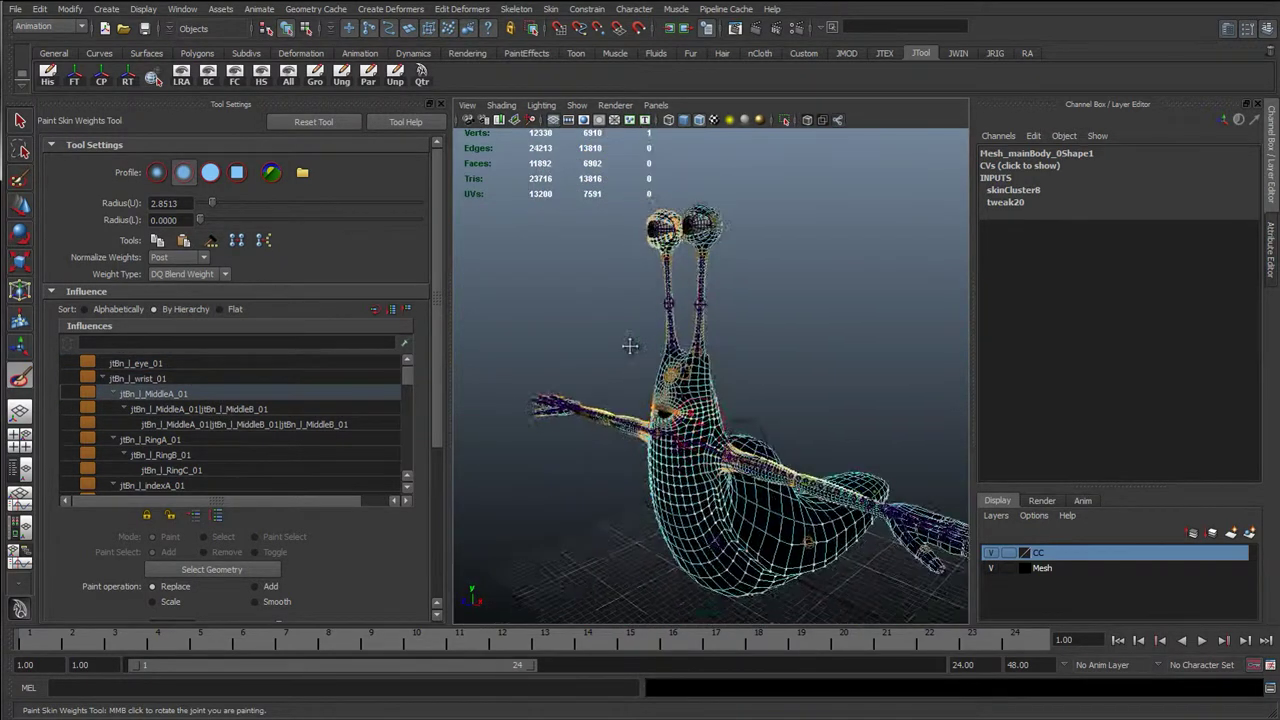
{"action": "left_click_drag", "start_coordinate": [631, 346], "coordinate": [520, 366], "text": "alt"}
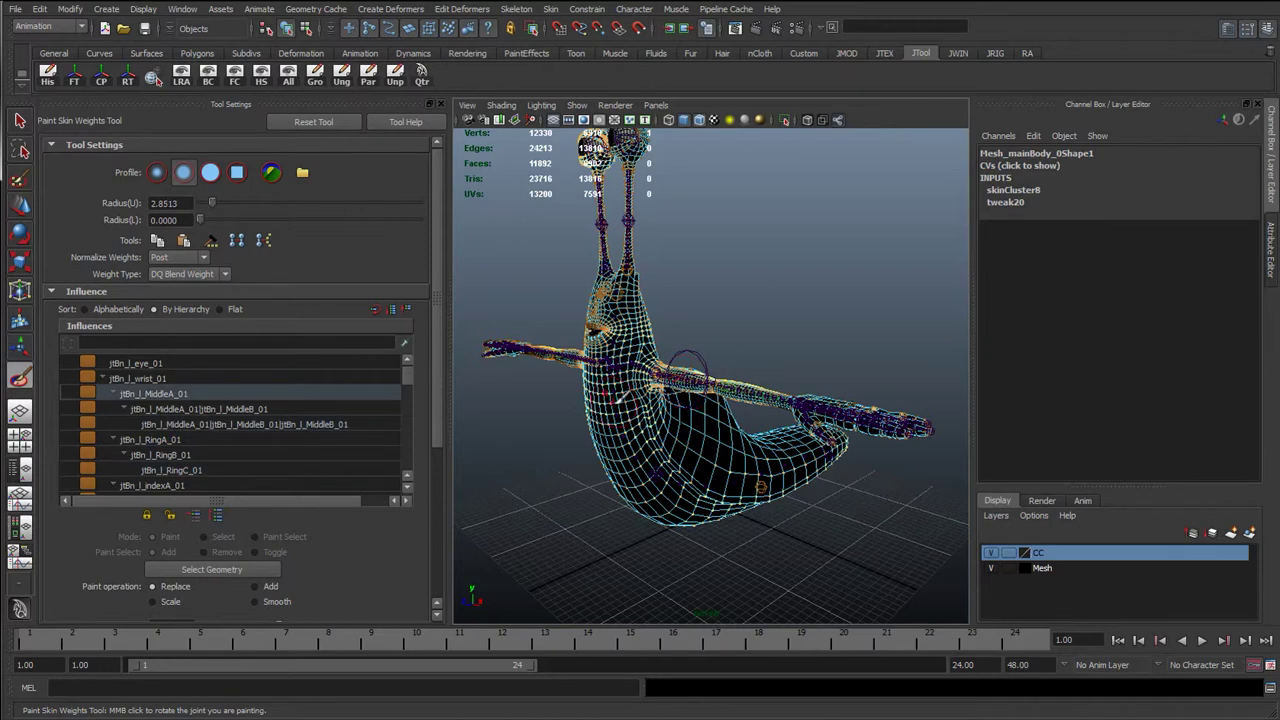
{"action": "scroll", "coordinate": [226, 566], "scroll_direction": "down", "scroll_amount": 3}
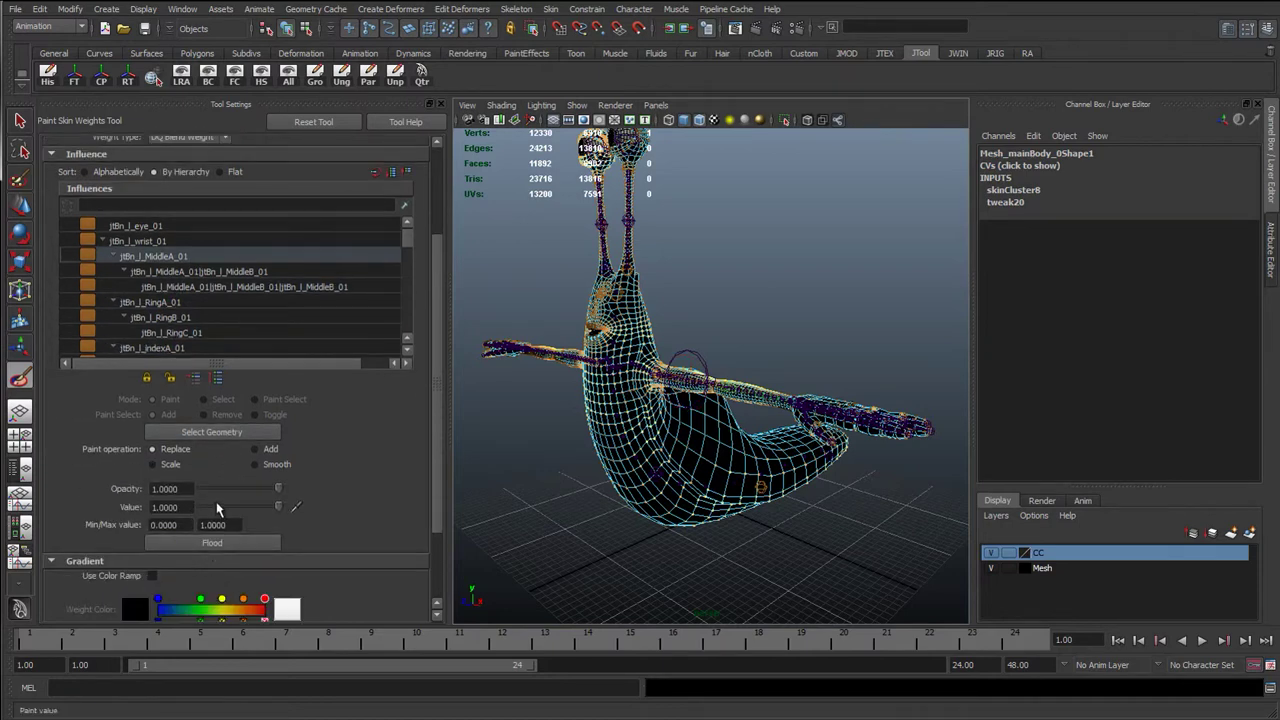
{"action": "scroll", "coordinate": [688, 440], "scroll_direction": "up", "scroll_amount": 4}
{"action": "left_click_drag", "start_coordinate": [582, 395], "coordinate": [619, 387], "text": "alt"}
{"action": "scroll", "coordinate": [628, 380], "scroll_direction": "up", "scroll_amount": 3}
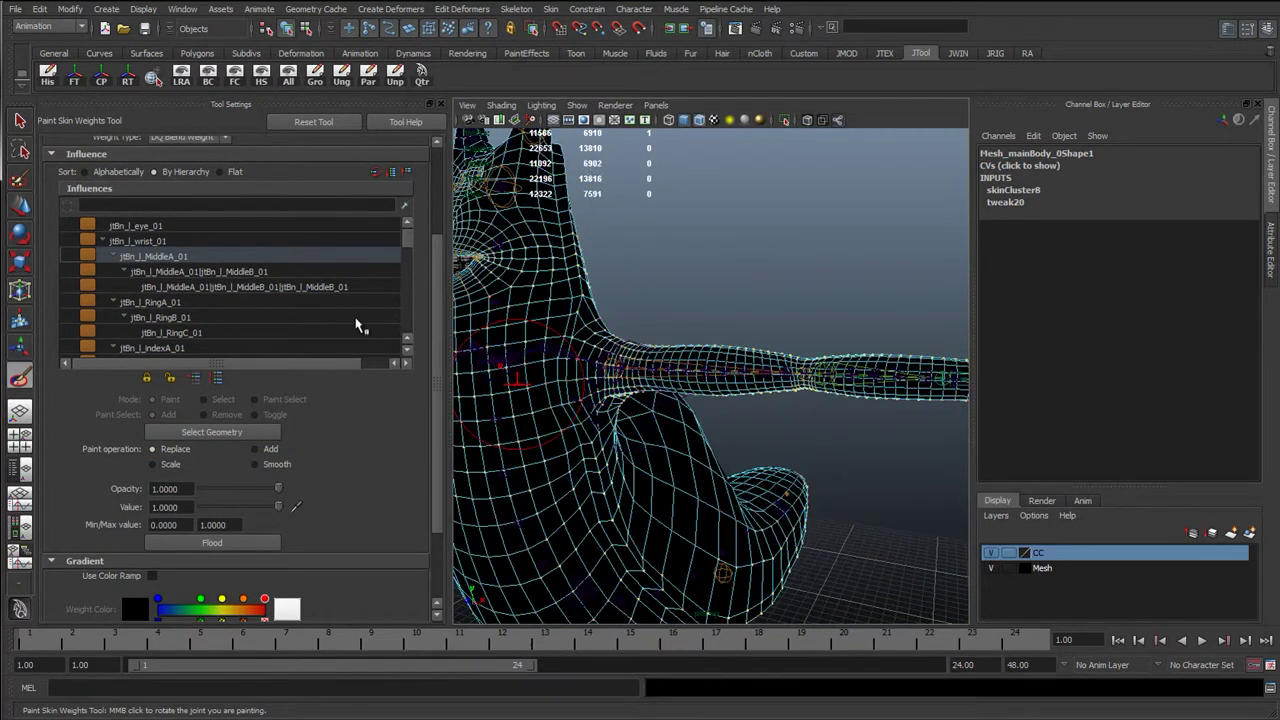
{"action": "scroll", "coordinate": [270, 300], "scroll_direction": "up", "scroll_amount": 1}
Step: Select the whole body mesh as an object and reactivate the Paint Skin Weights tool
{"action": "key", "text": "w"}
{"action": "left_click", "coordinate": [538, 320]}
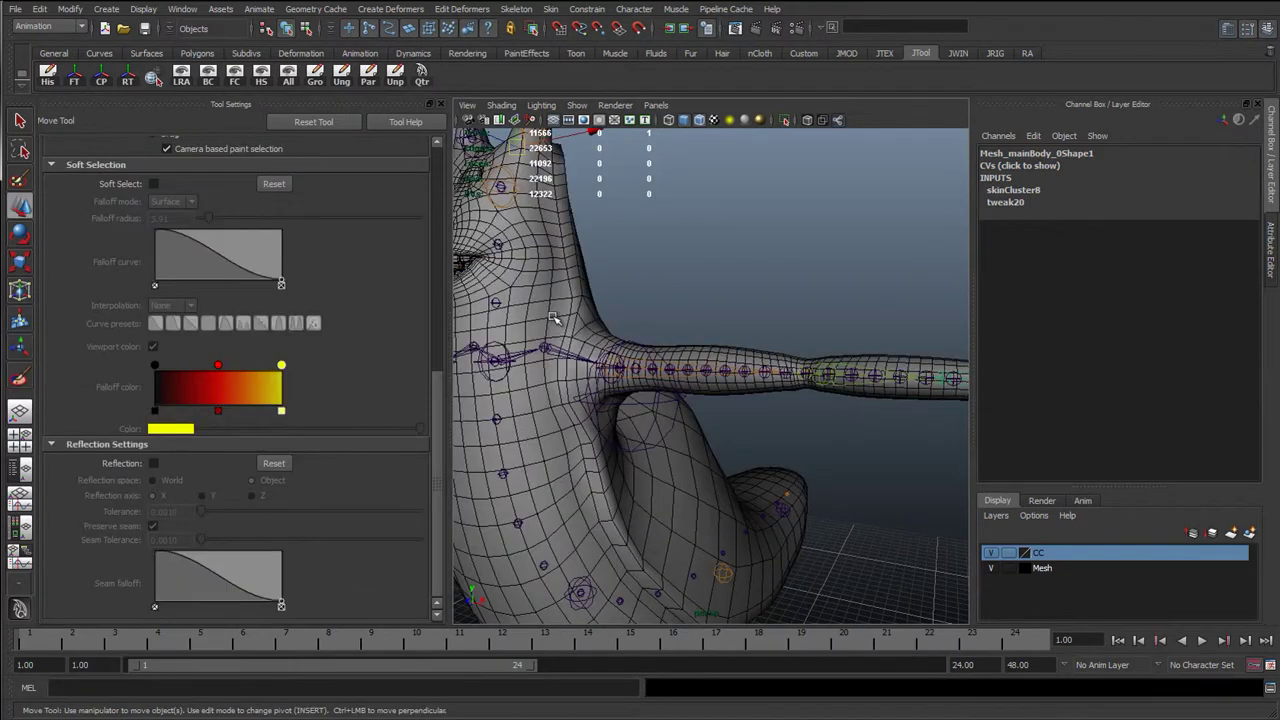
{"action": "left_click", "coordinate": [554, 317]}
{"action": "left_click_drag", "start_coordinate": [569, 310], "coordinate": [612, 314], "text": "alt"}
{"action": "key", "text": "y"}
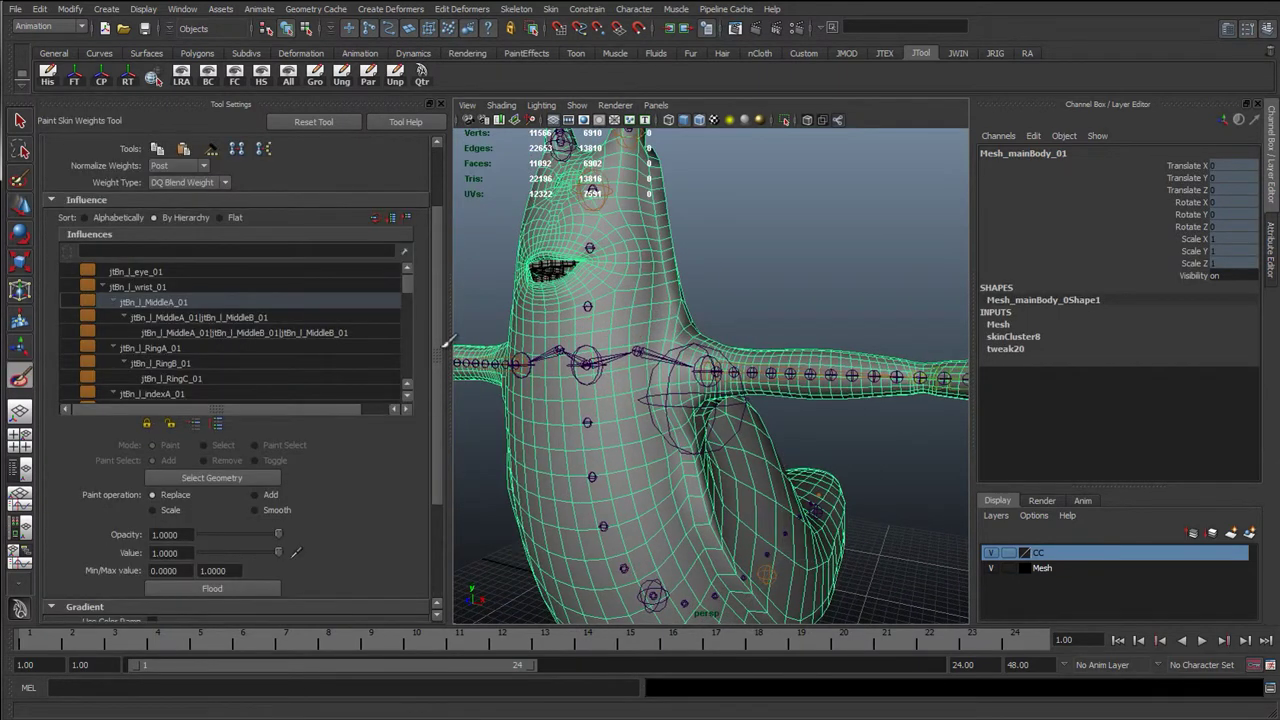
Step: Paint DQ blend weights across the snail's chest and left shoulder with the Replace operation at value 1.0000
{"action": "left_click", "coordinate": [188, 184]}
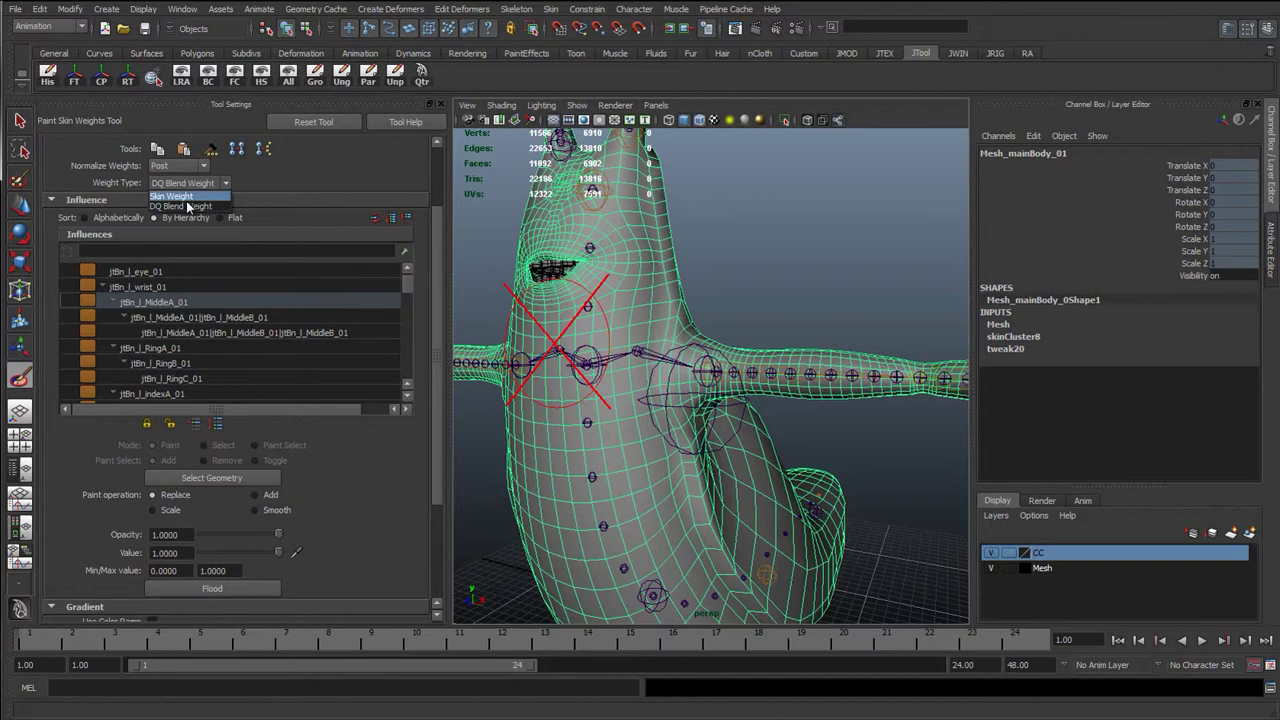
{"action": "left_click", "coordinate": [187, 206]}
{"action": "left_click", "coordinate": [615, 358]}
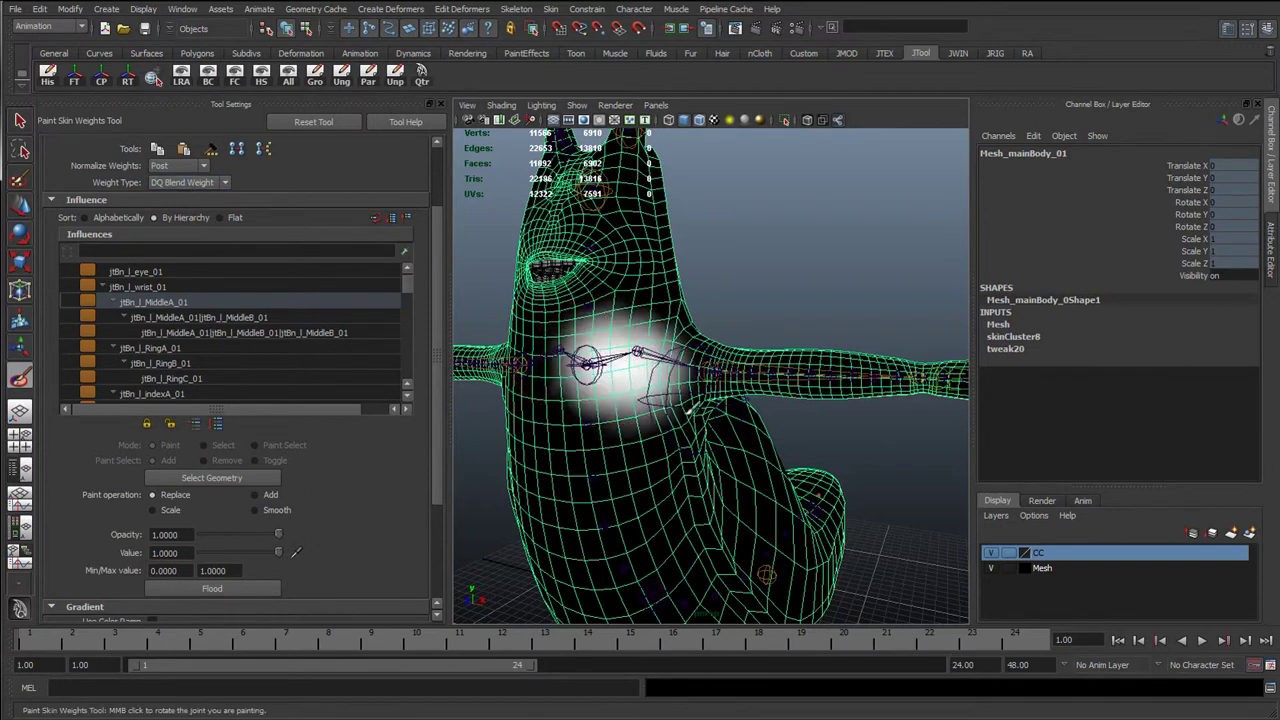
{"action": "mouse_move", "coordinate": [688, 412]}
{"action": "left_mouse_down"}
{"action": "mouse_move", "coordinate": [692, 364]}
{"action": "mouse_move", "coordinate": [752, 366]}
{"action": "left_mouse_up"}
Step: Switch between the jtBn_l_MiddleA_01 and jtBn_l_MiddleB_01 influences to compare the painted DQ blend weights
{"action": "left_click", "coordinate": [257, 316]}
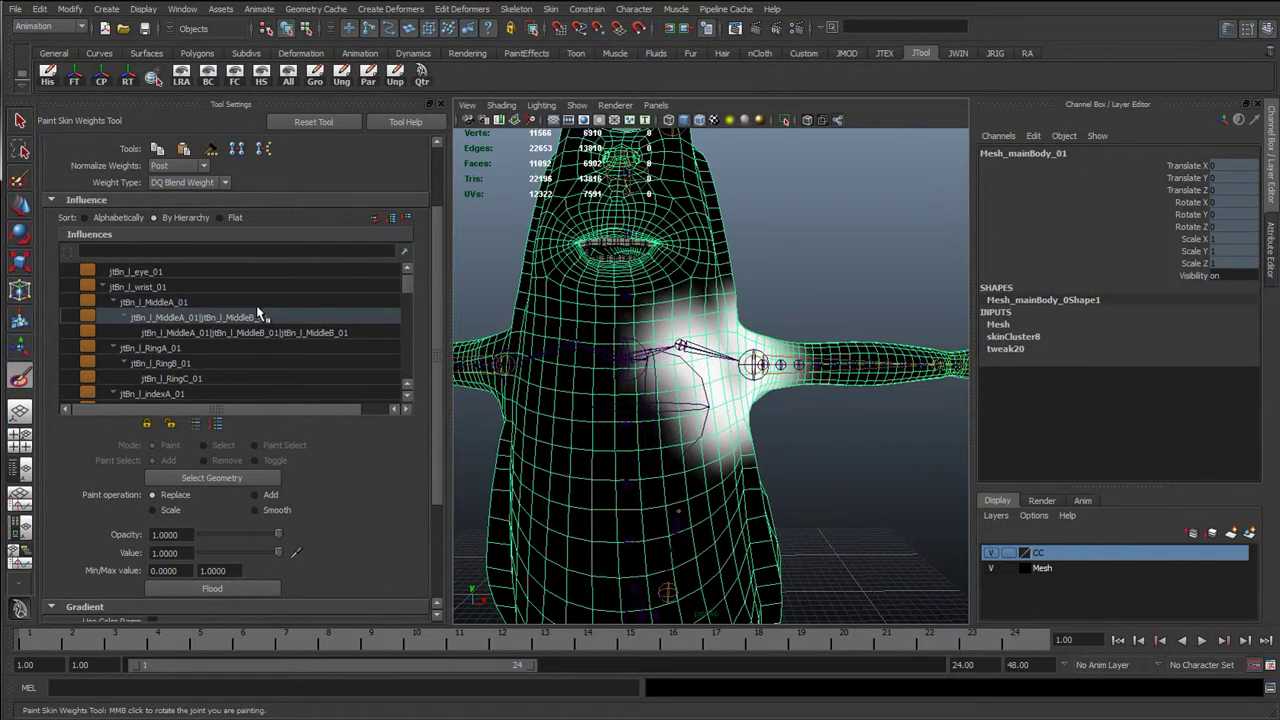
{"action": "left_click", "coordinate": [257, 304]}
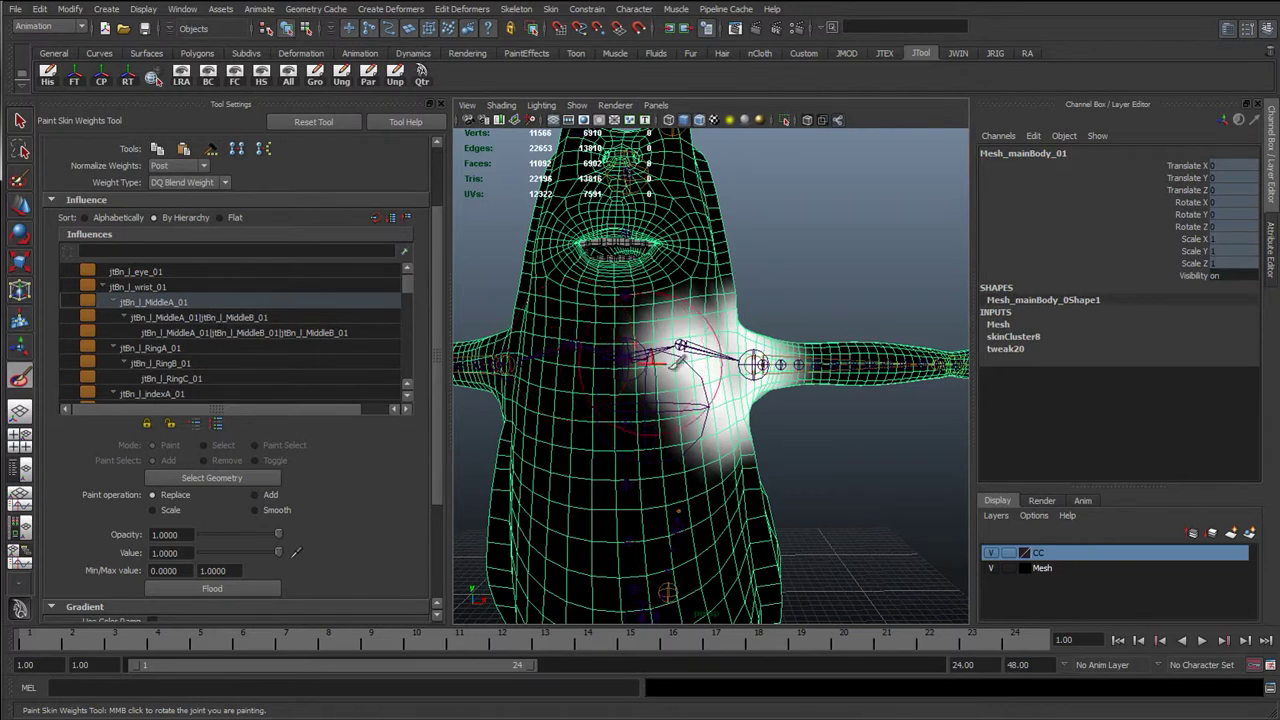
{"action": "left_click", "coordinate": [230, 317]}
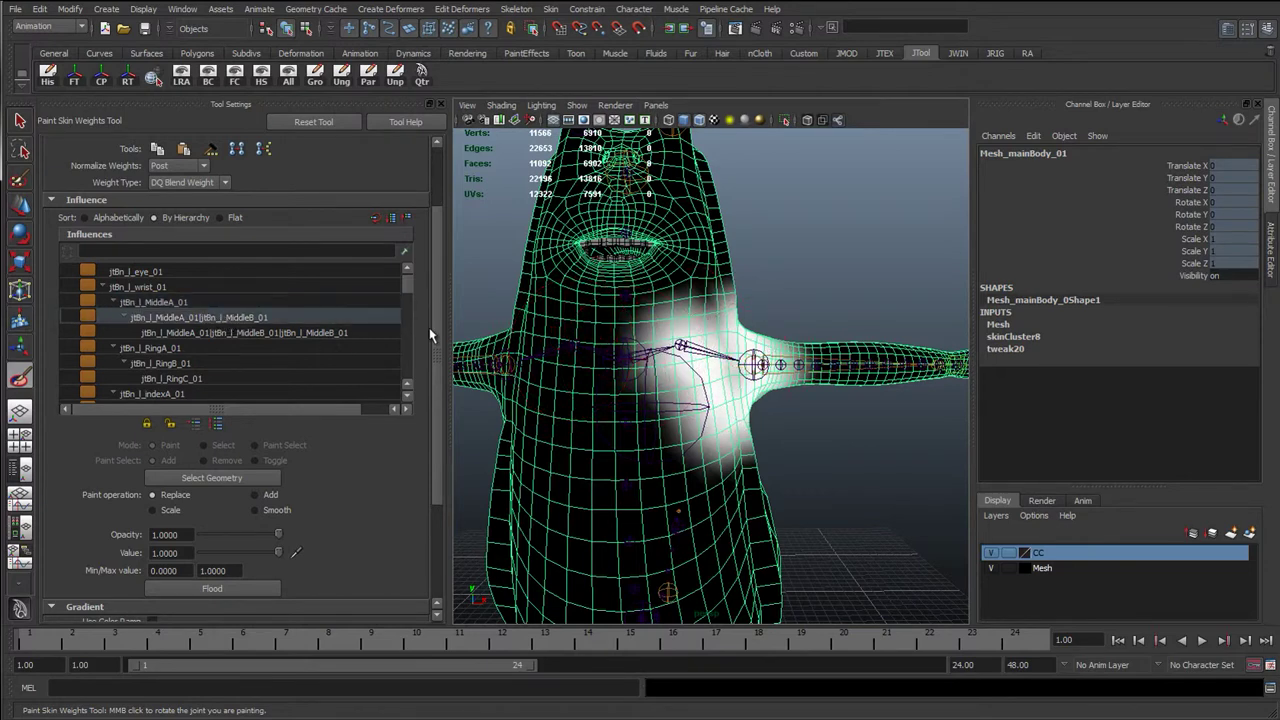
Step: Compare the blend weight display of jtBn_l_MiddleA_01 and its child joint again, ending on the jtBn_l_MiddleA_01 influence
{"action": "left_click", "coordinate": [172, 302]}
{"action": "left_click", "coordinate": [176, 316]}
{"action": "left_click", "coordinate": [180, 303]}
{"action": "left_click", "coordinate": [188, 316]}
{"action": "left_click", "coordinate": [190, 303]}
{"action": "left_click", "coordinate": [190, 311]}
{"action": "left_click", "coordinate": [190, 303]}
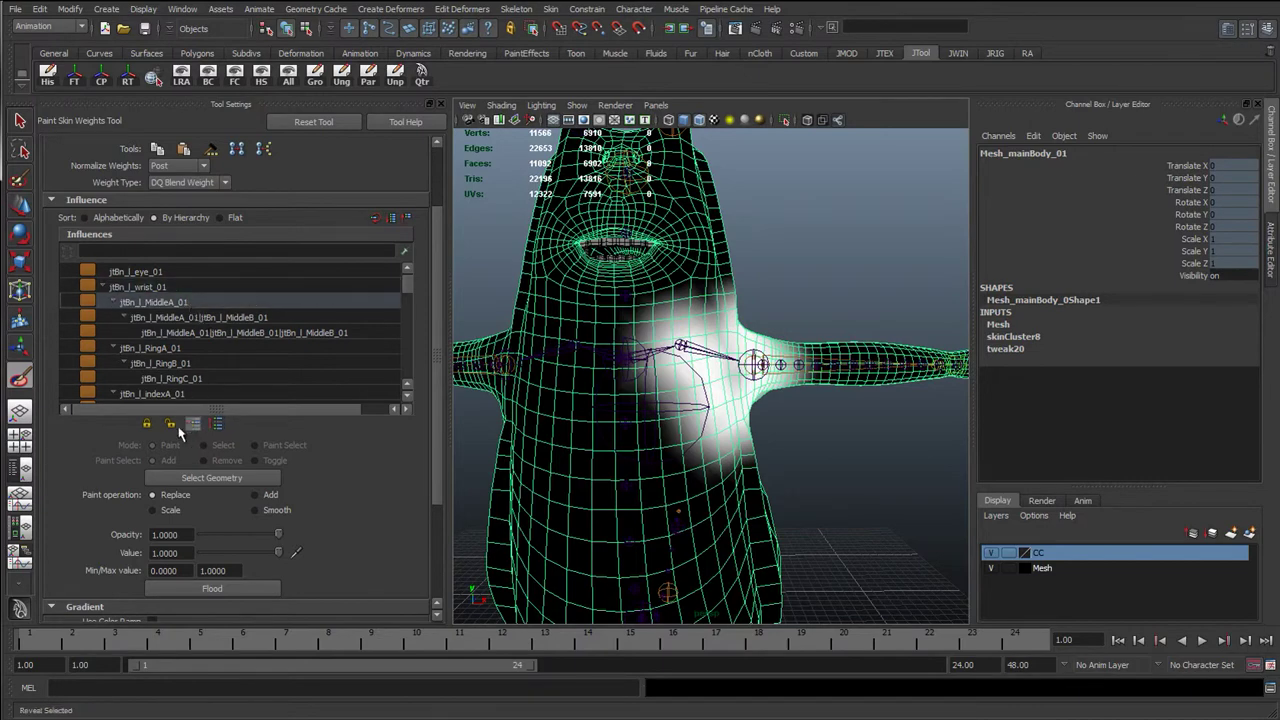
Step: Examine the painted DQ blend weights around the left shoulder and chest from the front, side and back
{"action": "left_click_drag", "start_coordinate": [722, 399], "coordinate": [630, 402], "text": "alt"}
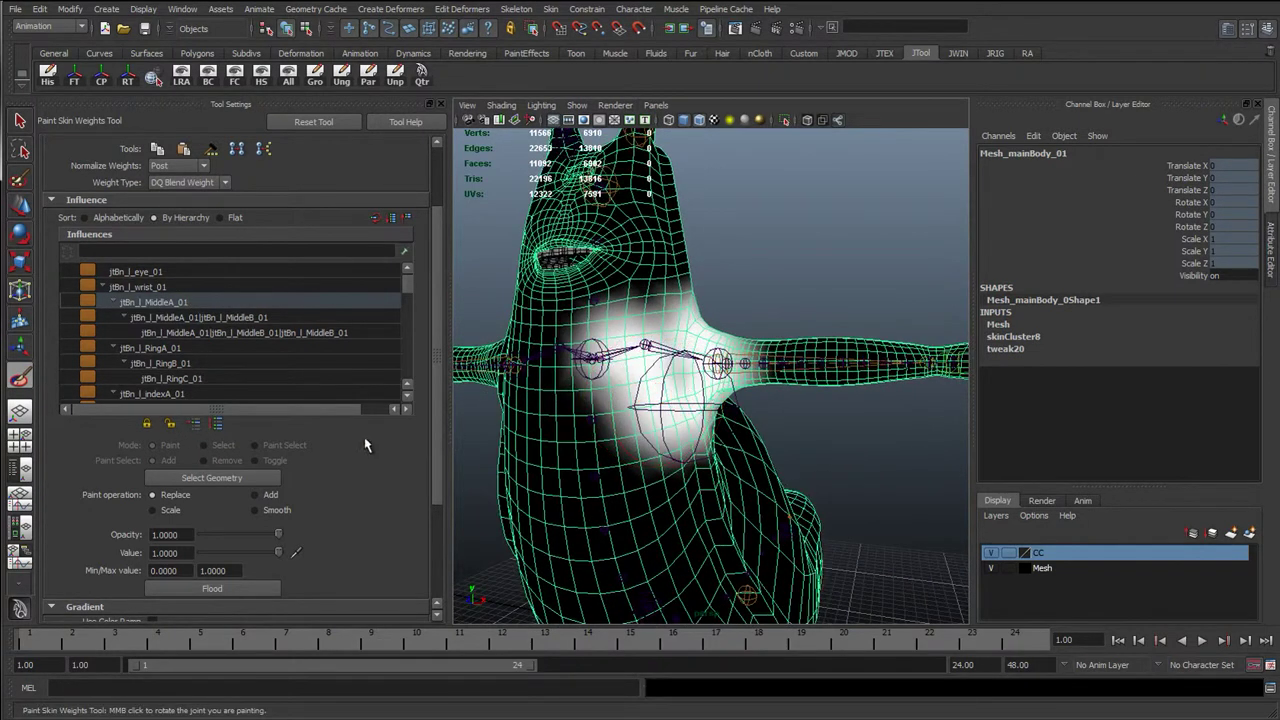
{"action": "left_click_drag", "start_coordinate": [700, 455], "coordinate": [605, 460], "text": "alt"}
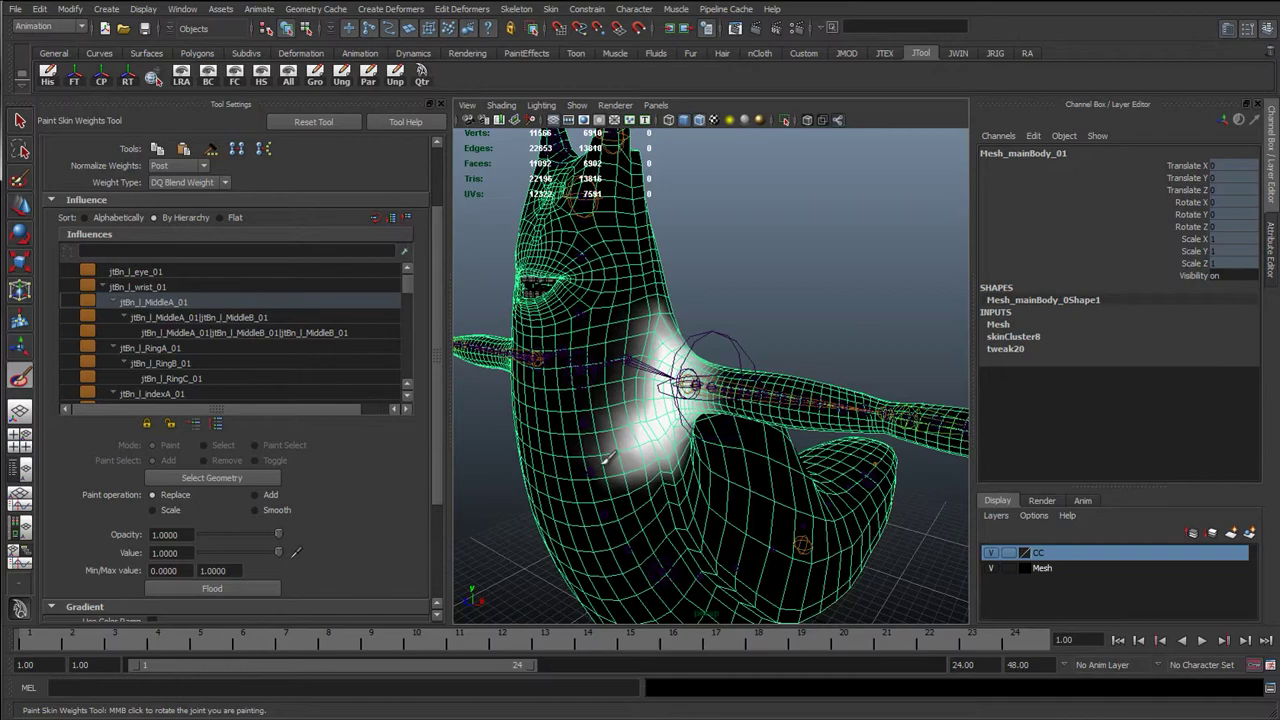
{"action": "left_click_drag", "start_coordinate": [594, 428], "coordinate": [610, 310], "text": "alt"}
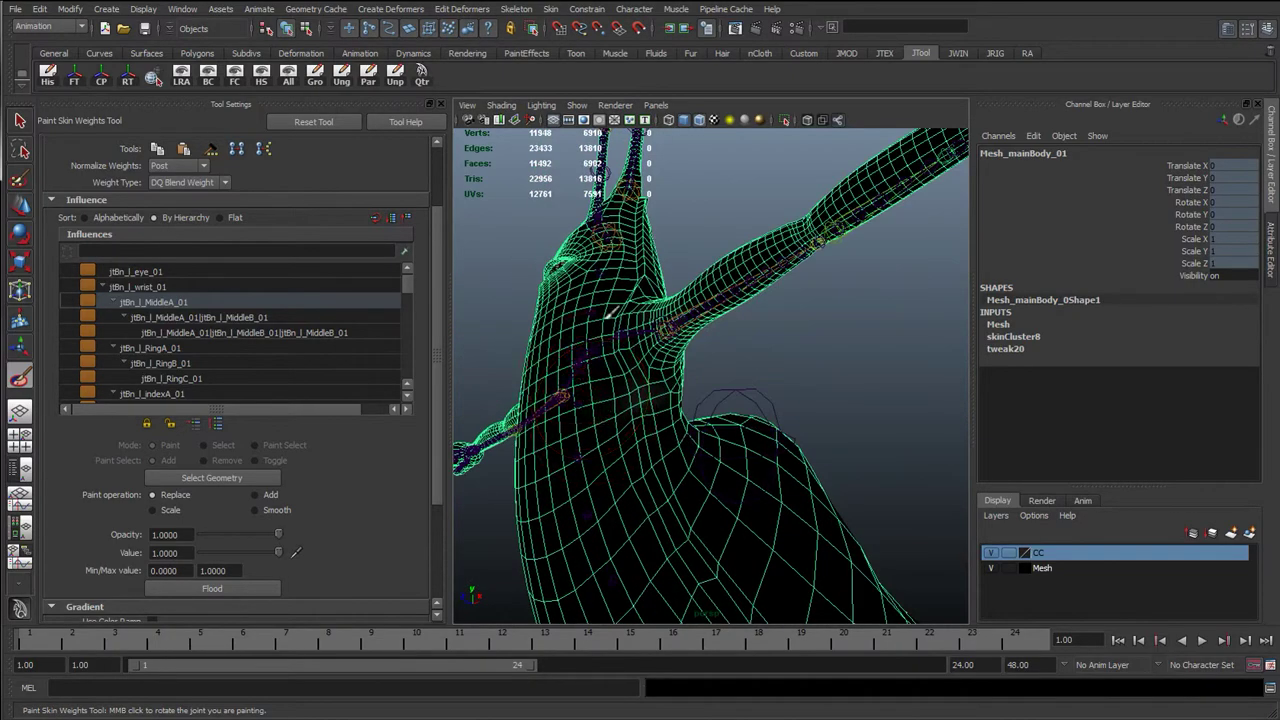
{"action": "left_click_drag", "start_coordinate": [656, 461], "coordinate": [590, 342], "text": "alt"}
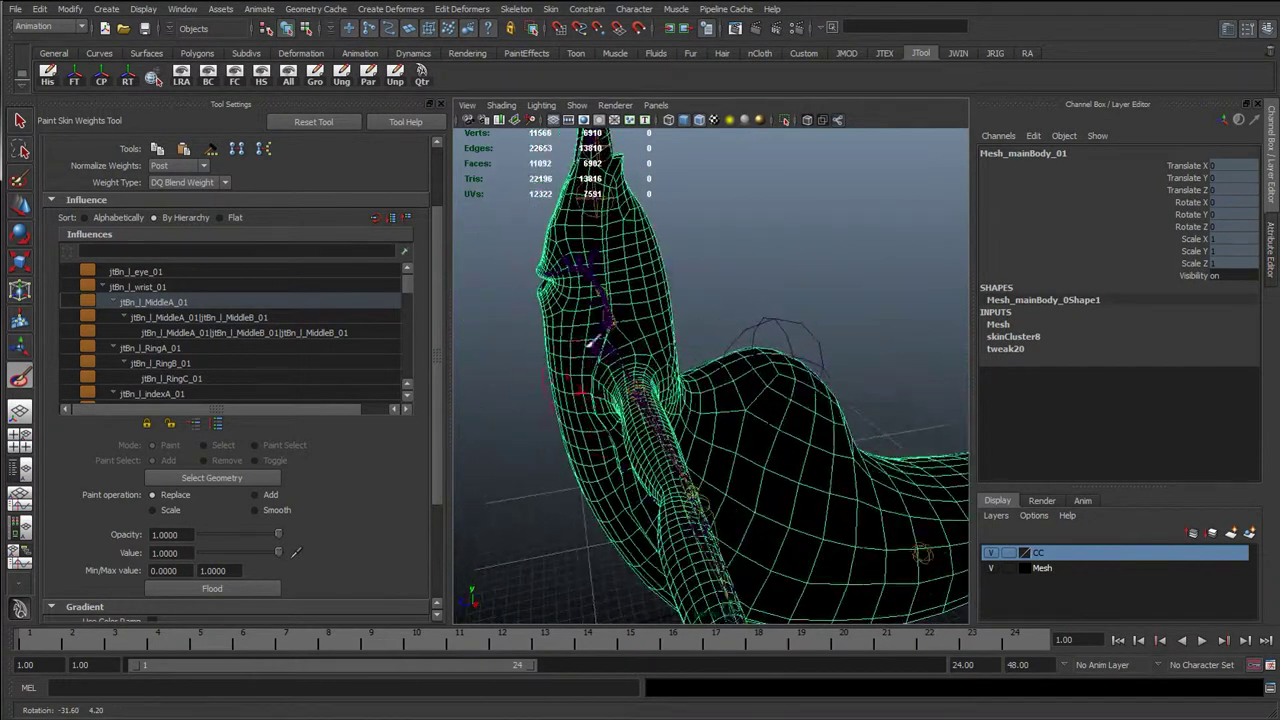
{"action": "left_click_drag", "start_coordinate": [682, 428], "coordinate": [583, 421], "text": "alt"}
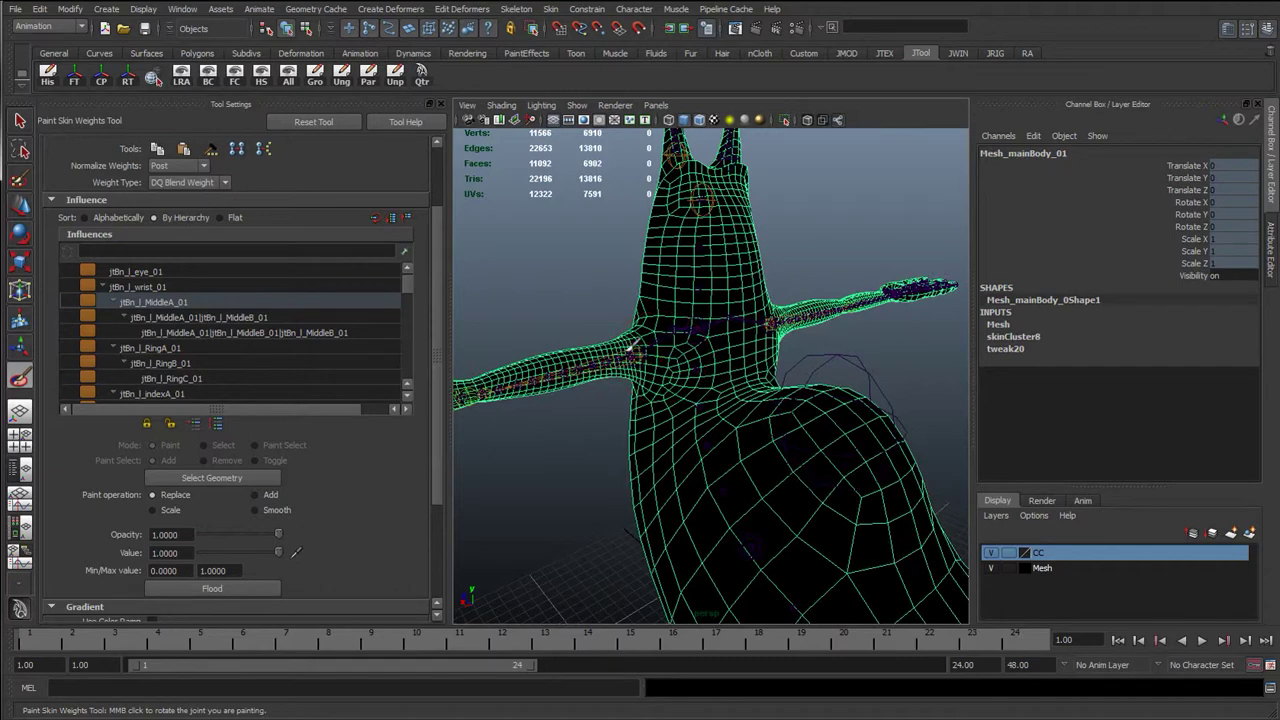
{"action": "left_click_drag", "start_coordinate": [681, 400], "coordinate": [785, 407], "text": "alt"}
{"action": "left_click_drag", "start_coordinate": [612, 397], "coordinate": [640, 392], "text": "alt"}
Step: Leave the painting tool, reselect the body mesh instead of the shell base joint, and reactivate the Paint Skin Weights tool
{"action": "key", "text": "q"}
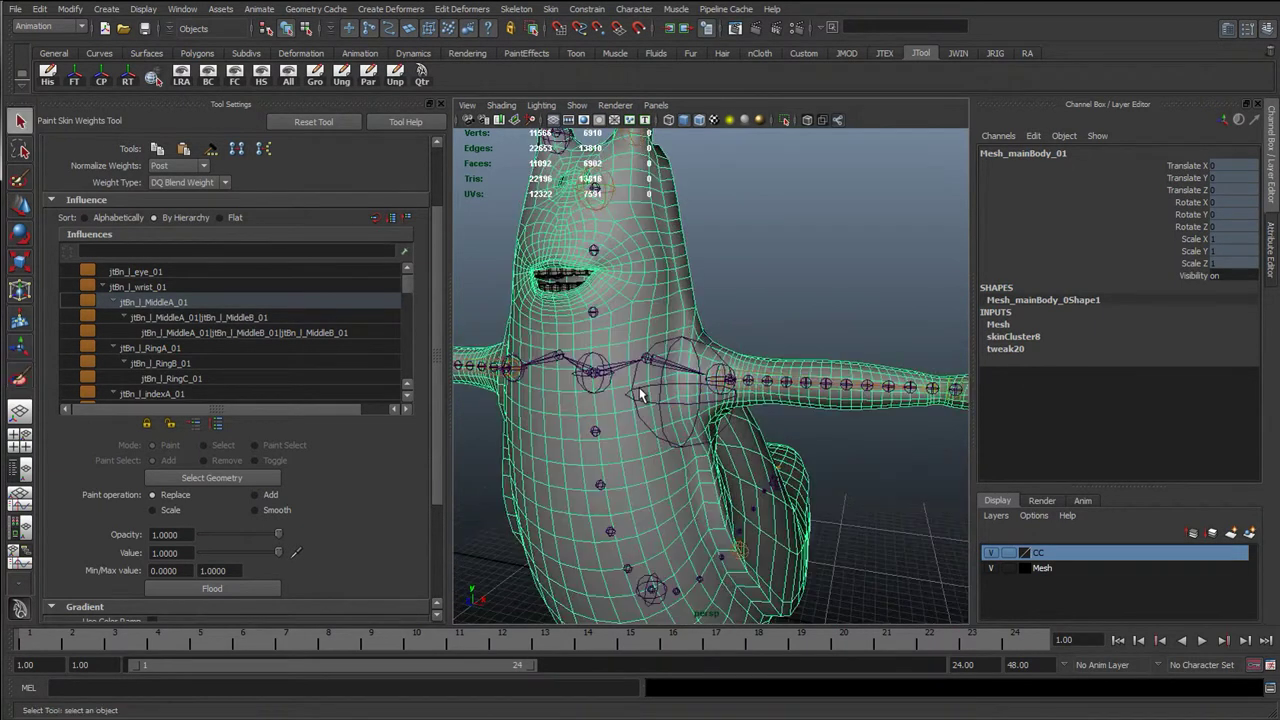
{"action": "left_click", "coordinate": [664, 339]}
{"action": "key", "text": "y"}
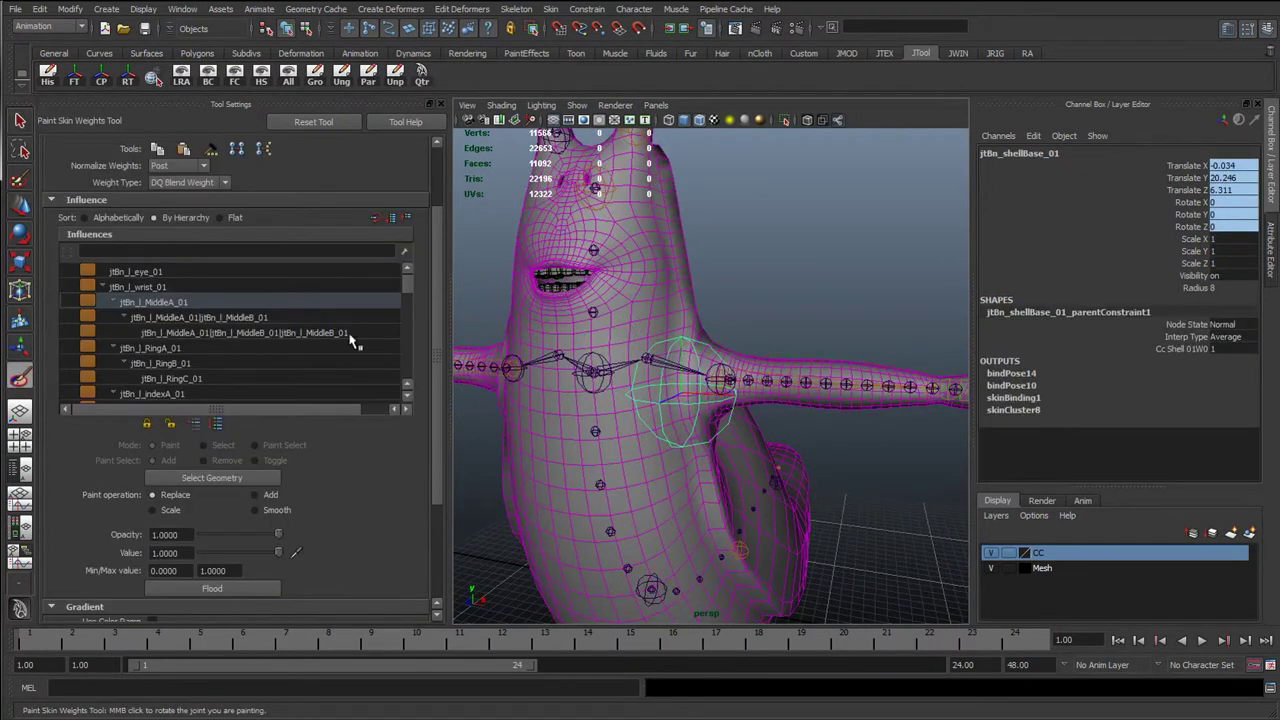
{"action": "key", "text": "q"}
{"action": "left_click", "coordinate": [630, 330]}
{"action": "key", "text": "y"}
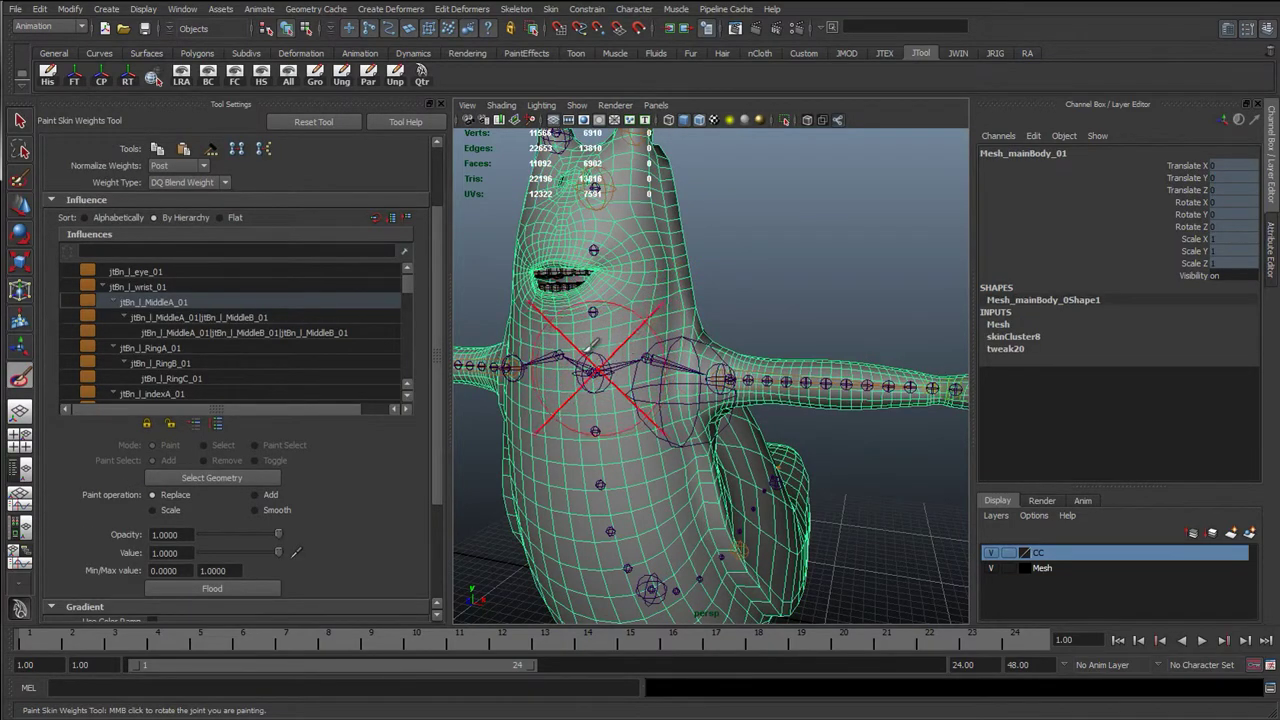
Step: Refresh the weight display on the body mesh by setting the weight type to Skin Weight and back to DQ Blend Weight
{"action": "mouse_move", "coordinate": [573, 335]}
{"action": "left_mouse_down", "text": "alt"}
{"action": "mouse_move", "coordinate": [627, 337]}
{"action": "mouse_move", "coordinate": [545, 330]}
{"action": "mouse_move", "coordinate": [530, 365]}
{"action": "left_mouse_up", "text": "alt"}
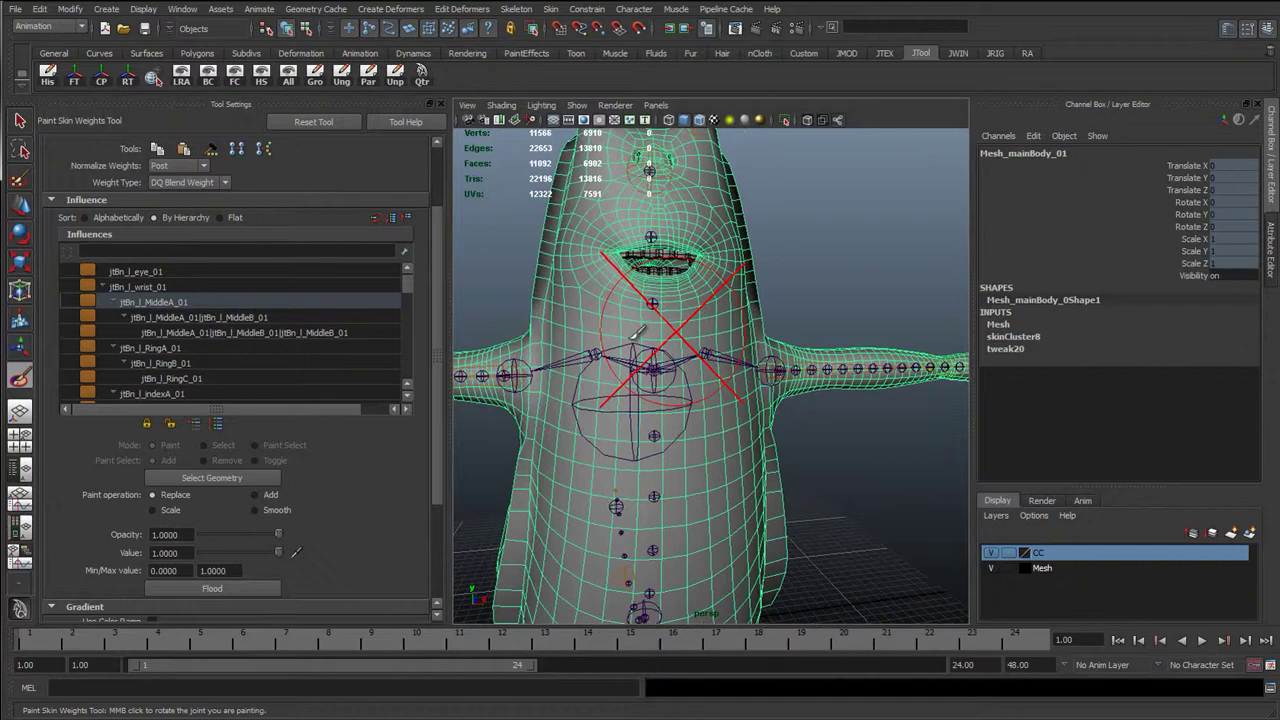
{"action": "mouse_move", "coordinate": [560, 300]}
{"action": "left_mouse_down", "text": "alt"}
{"action": "mouse_move", "coordinate": [612, 318]}
{"action": "mouse_move", "coordinate": [529, 318]}
{"action": "mouse_move", "coordinate": [660, 340]}
{"action": "left_mouse_up", "text": "alt"}
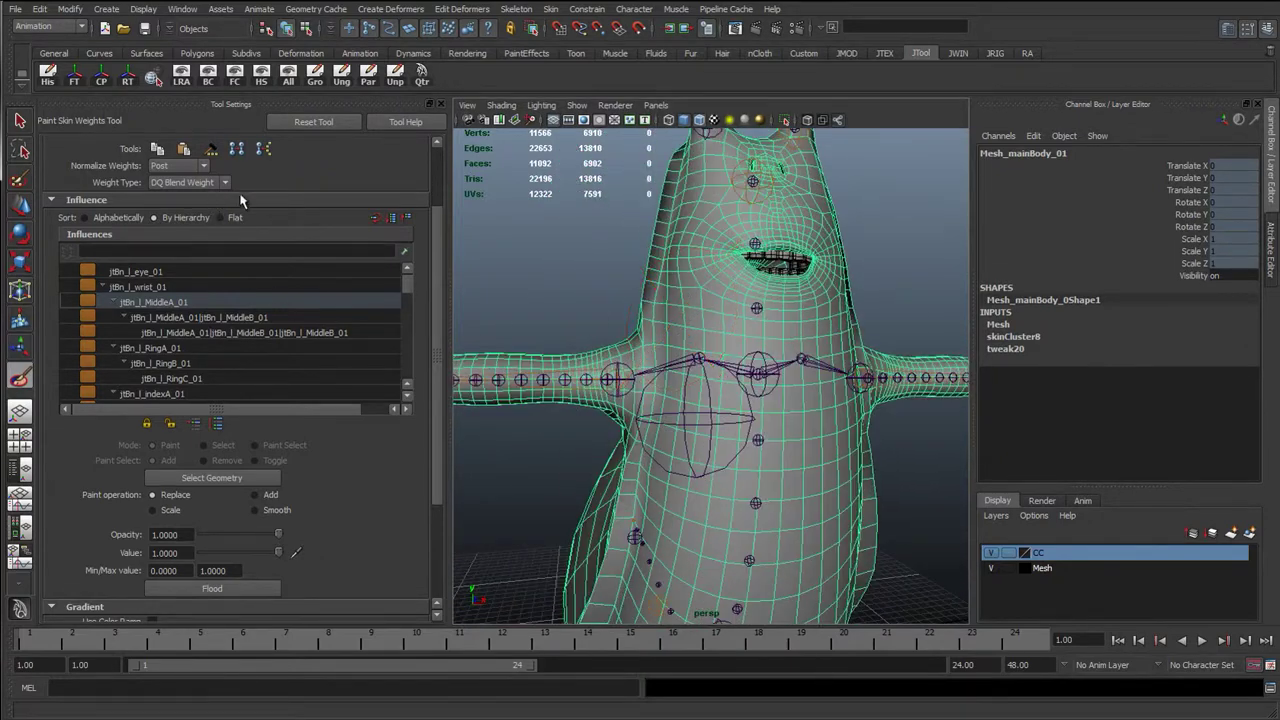
{"action": "scroll", "coordinate": [680, 405], "scroll_direction": "up", "scroll_amount": 3}
{"action": "scroll", "coordinate": [612, 398], "scroll_direction": "down", "scroll_amount": 3}
{"action": "left_click_drag", "start_coordinate": [432, 337], "coordinate": [222, 253]}
{"action": "left_click", "coordinate": [175, 254]}
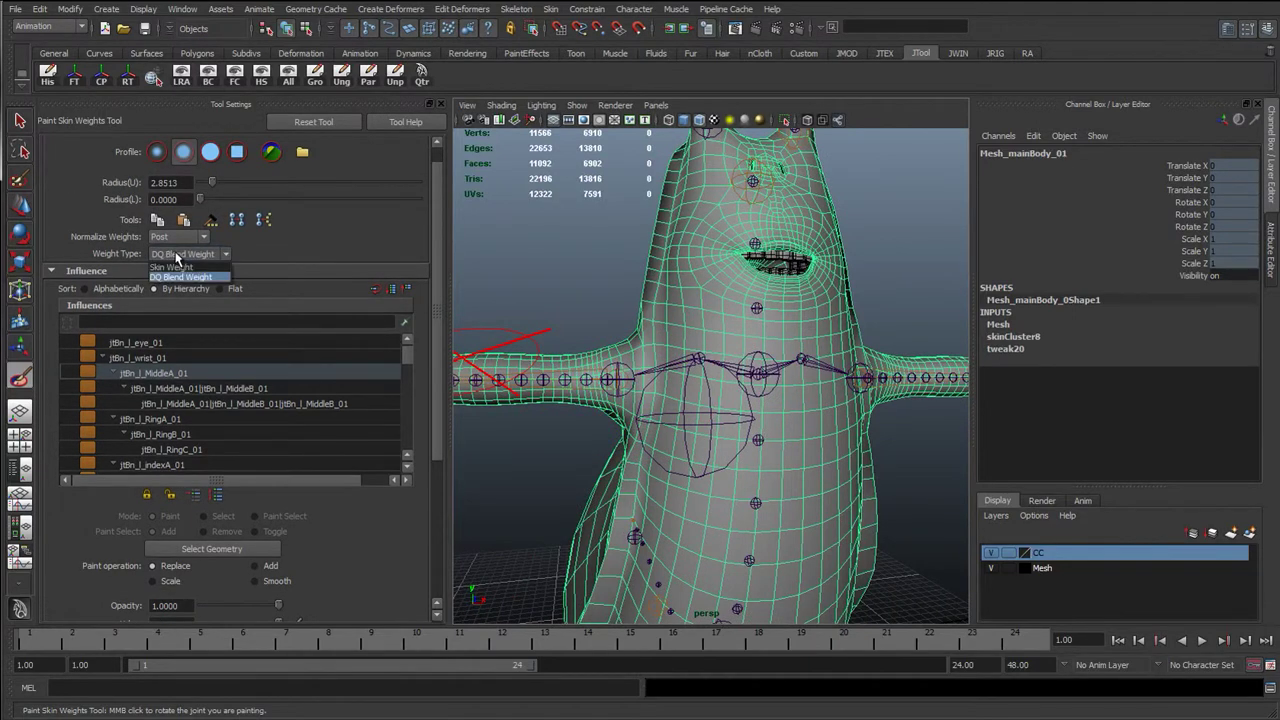
{"action": "left_click", "coordinate": [175, 266]}
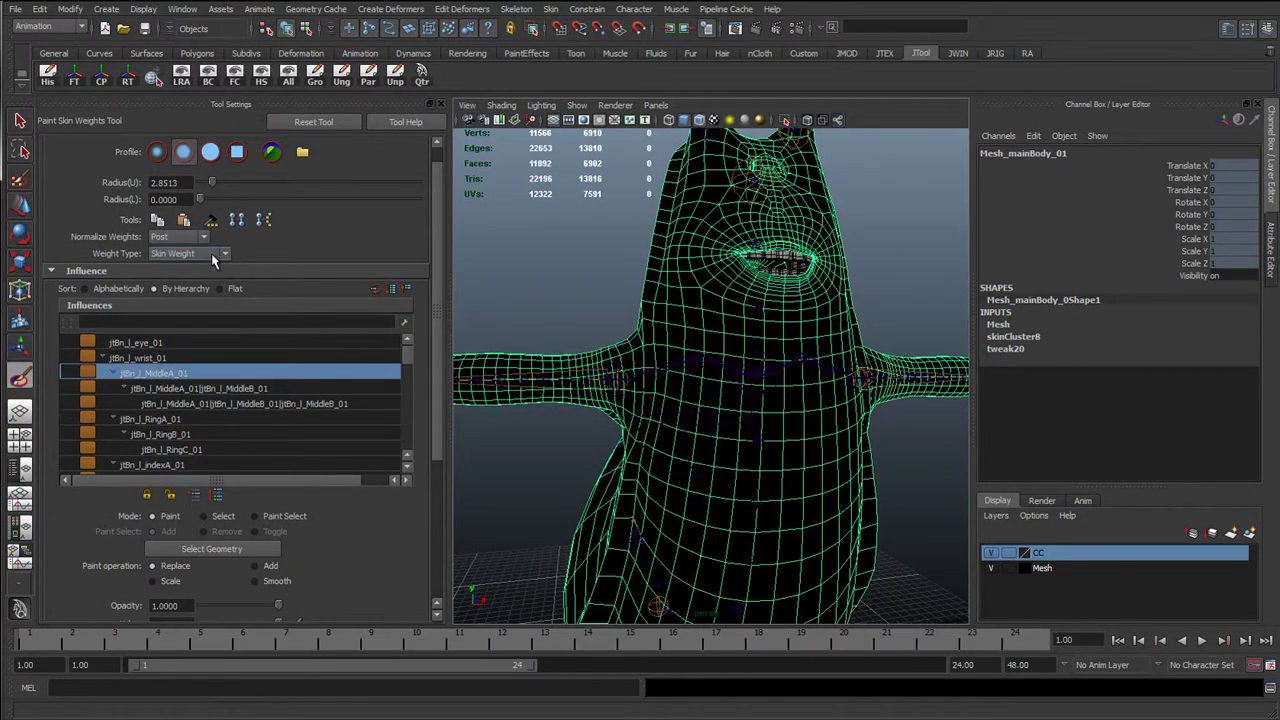
{"action": "left_click", "coordinate": [211, 254]}
{"action": "left_click", "coordinate": [190, 277]}
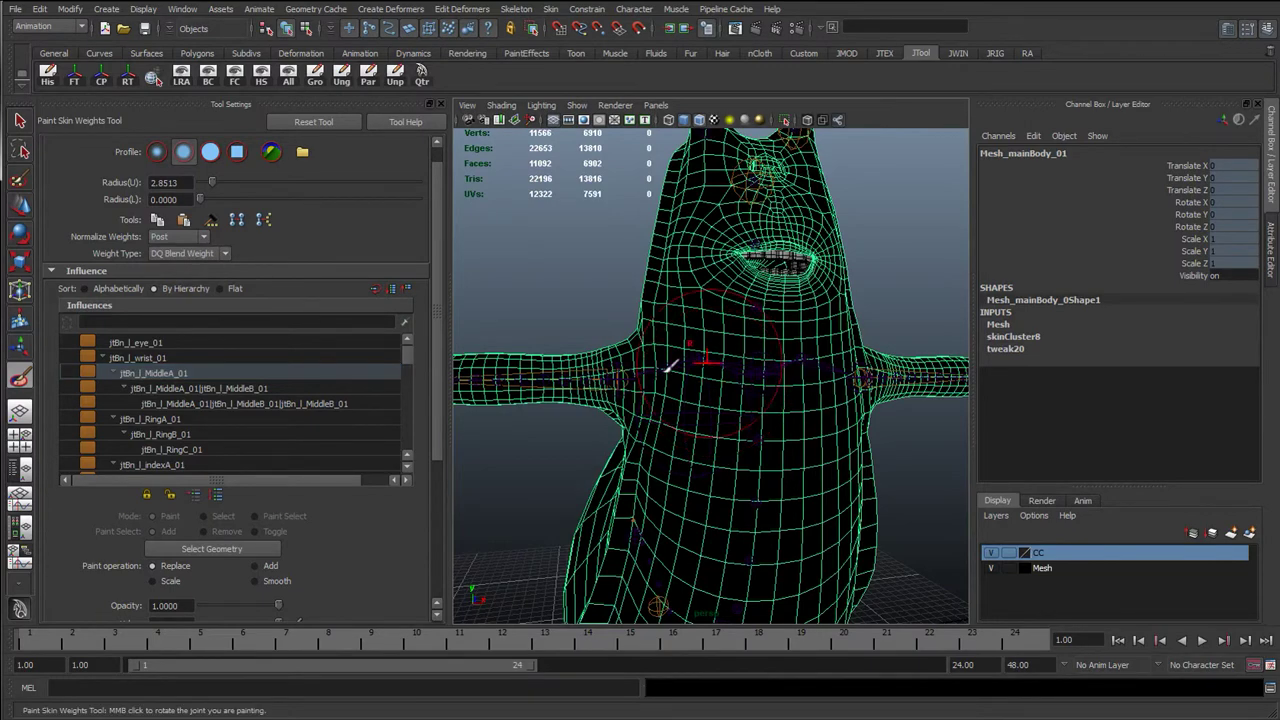
Step: Inspect the chest and left shoulder in the blend weight display, and cycle the weight type through Skin Weight to DQ Blend Weight once more
{"action": "left_click_drag", "start_coordinate": [691, 371], "coordinate": [666, 389], "text": "alt"}
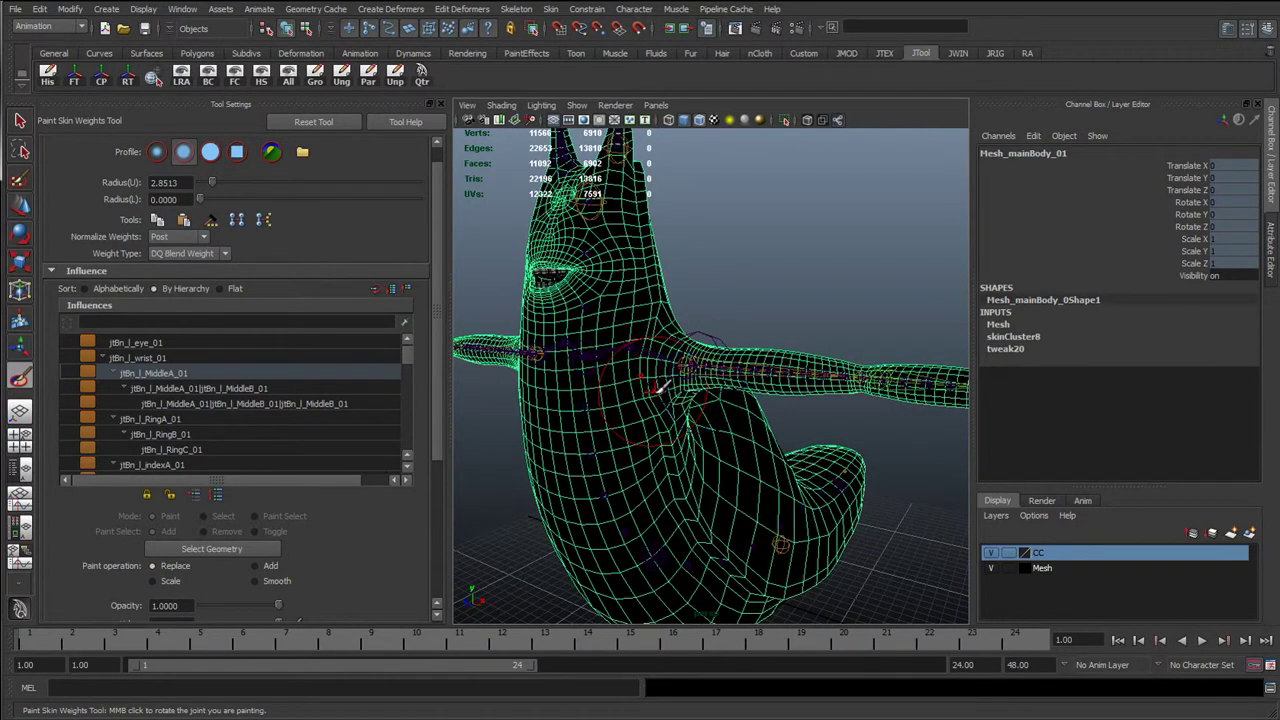
{"action": "right_click_drag", "start_coordinate": [583, 389], "coordinate": [640, 408], "text": "alt"}
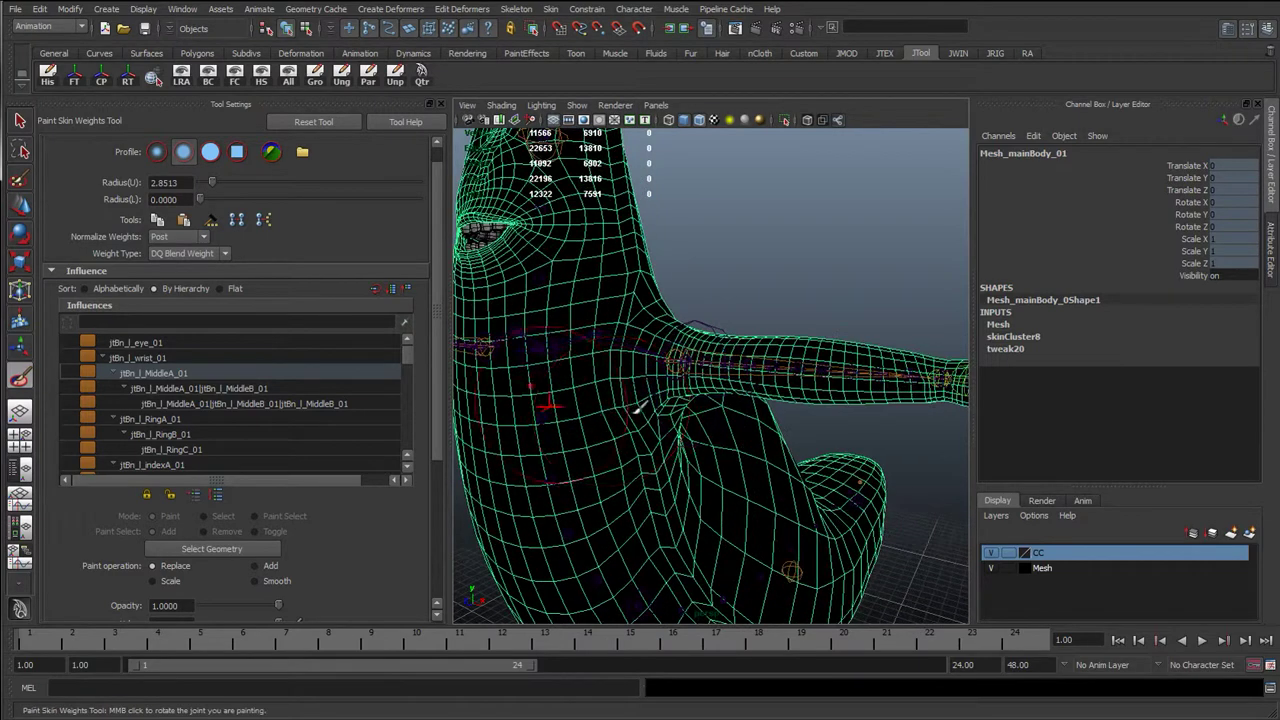
{"action": "left_click_drag", "start_coordinate": [575, 402], "coordinate": [653, 401], "text": "alt"}
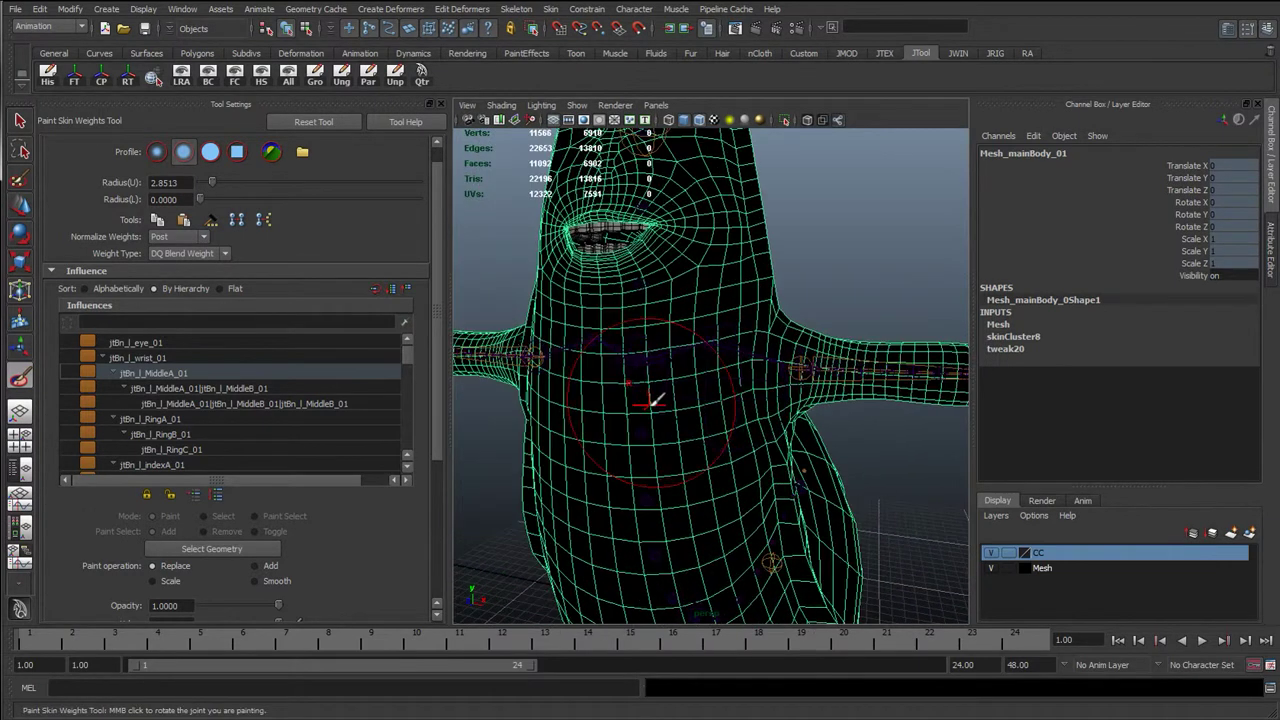
{"action": "left_click", "coordinate": [186, 256]}
{"action": "left_click", "coordinate": [191, 256]}
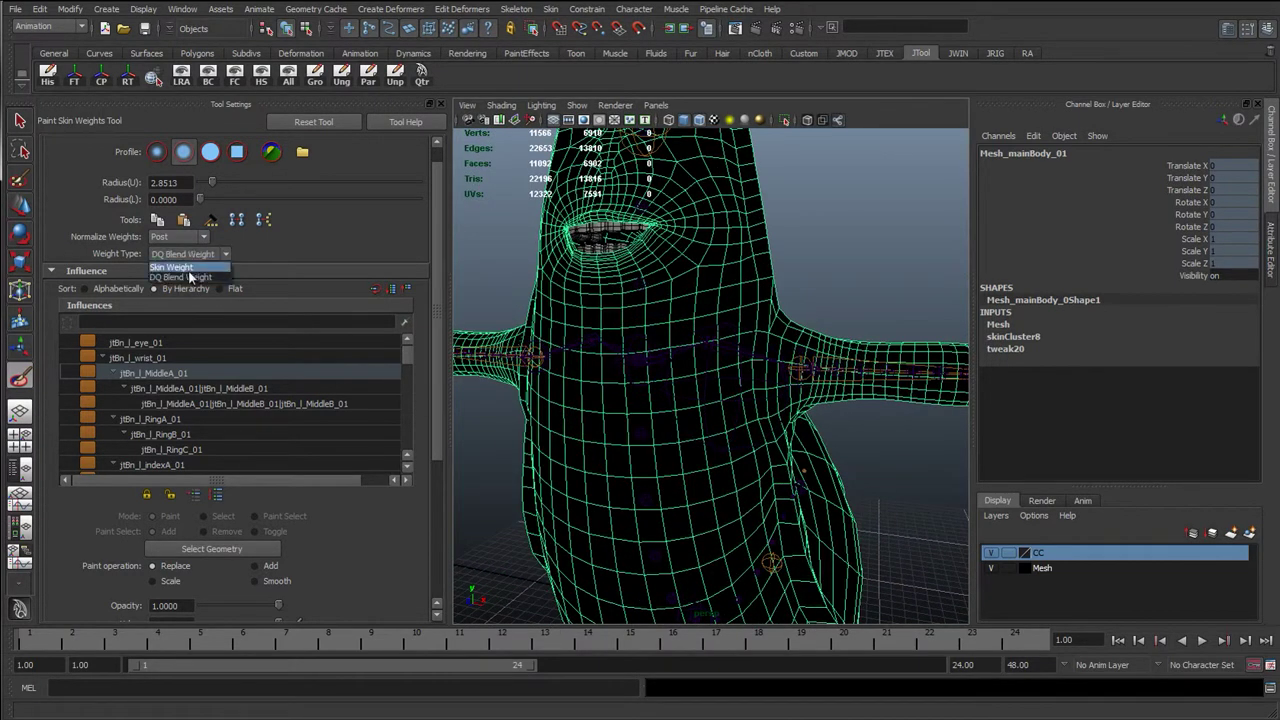
{"action": "left_click", "coordinate": [192, 267]}
{"action": "left_click", "coordinate": [205, 256]}
{"action": "left_click", "coordinate": [199, 278]}
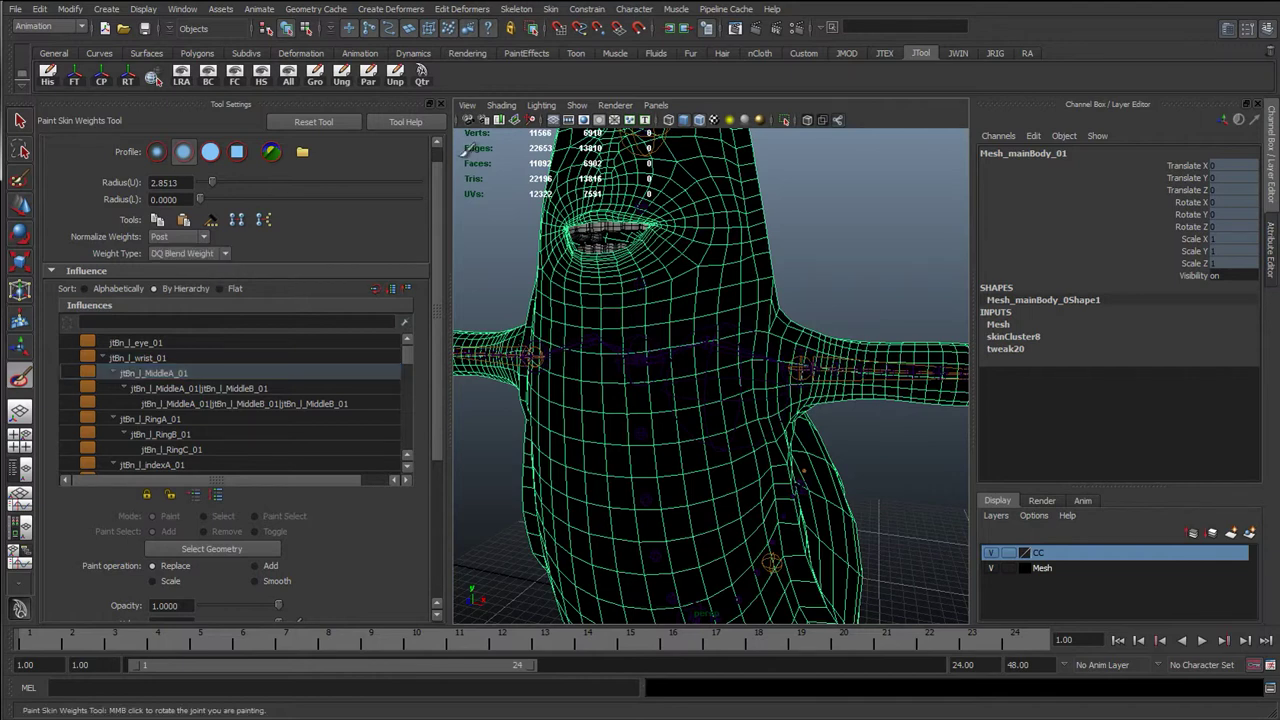
Step: Turn on Use default material for the viewport, view the body mesh with it from several sides, and turn it off again
{"action": "left_click", "coordinate": [503, 106]}
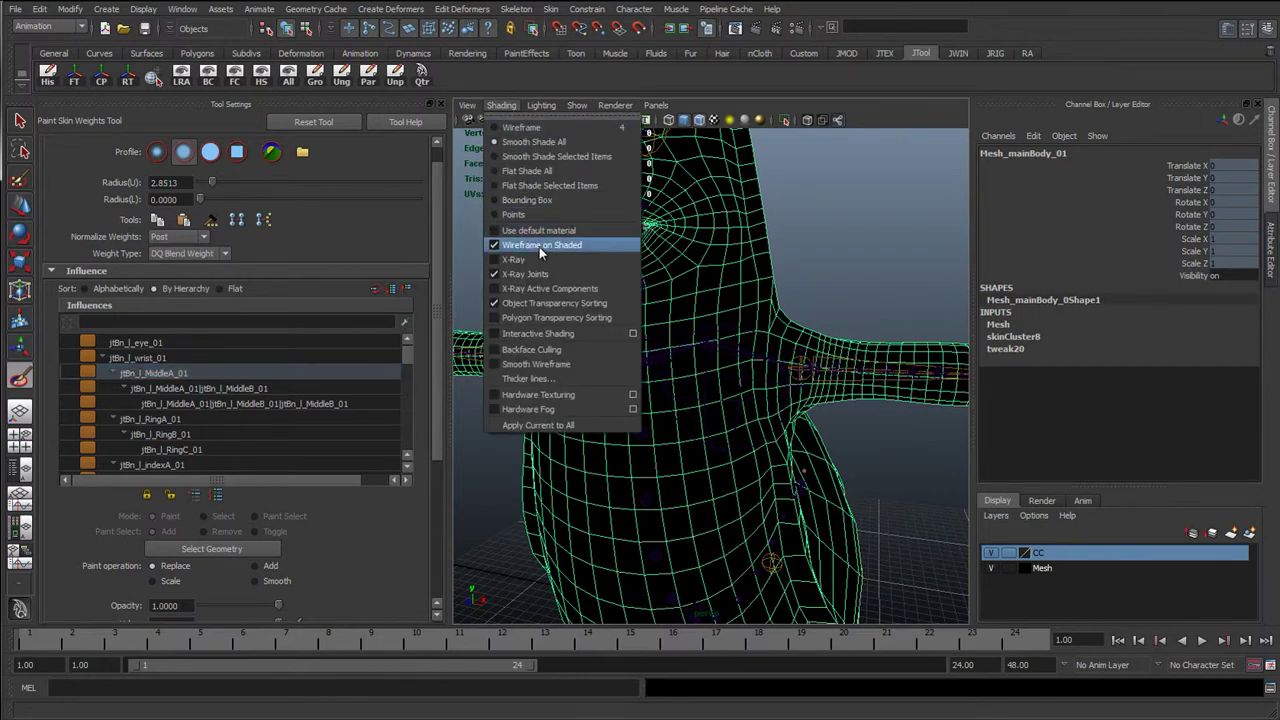
{"action": "left_click", "coordinate": [548, 229]}
{"action": "scroll", "coordinate": [572, 369], "scroll_direction": "down", "scroll_amount": 5}
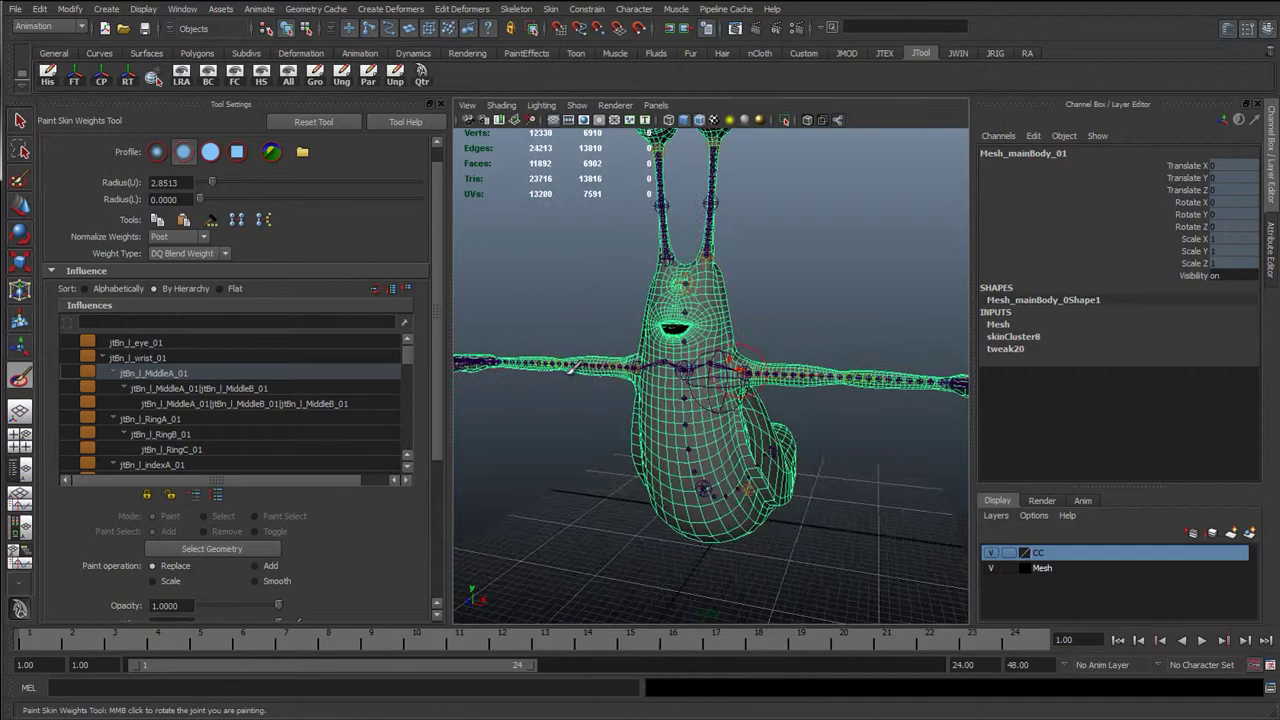
{"action": "scroll", "coordinate": [710, 389], "scroll_direction": "up", "scroll_amount": 5}
{"action": "mouse_move", "coordinate": [710, 370]}
{"action": "left_mouse_down", "text": "alt"}
{"action": "mouse_move", "coordinate": [632, 389]}
{"action": "mouse_move", "coordinate": [700, 420]}
{"action": "mouse_move", "coordinate": [739, 389]}
{"action": "mouse_move", "coordinate": [728, 386]}
{"action": "left_mouse_up", "text": "alt"}
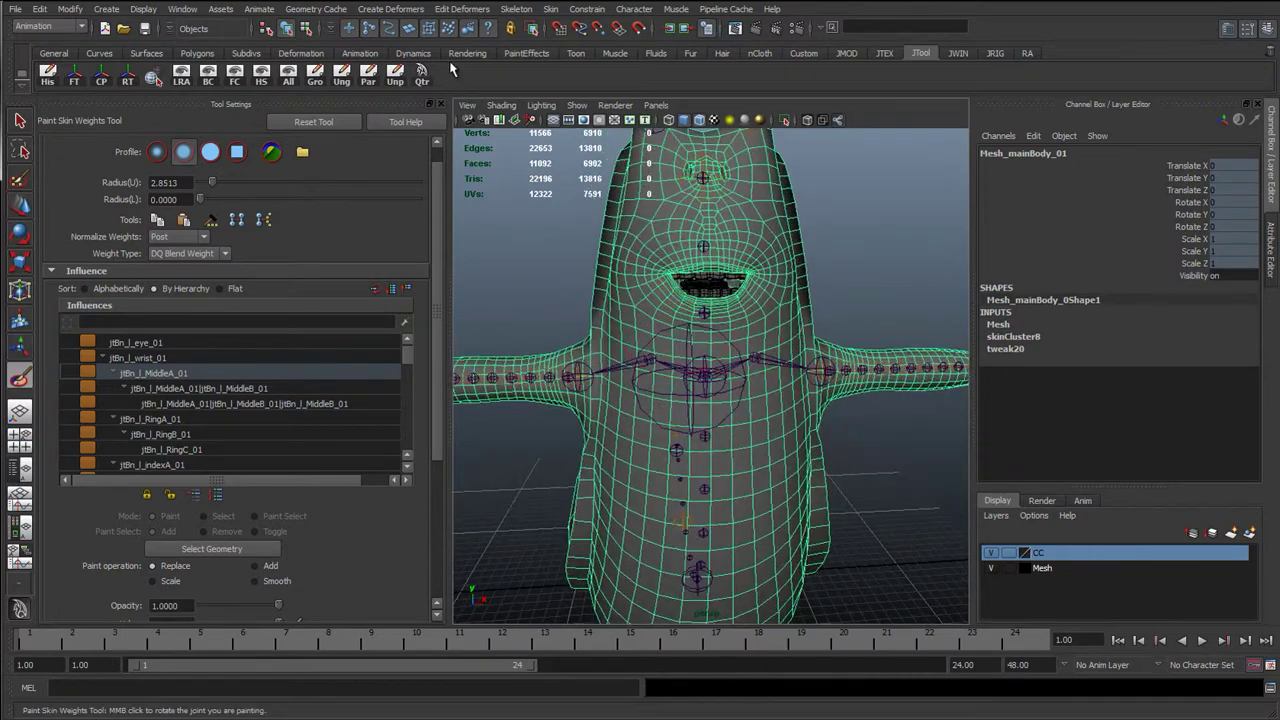
{"action": "left_click_drag", "start_coordinate": [664, 330], "coordinate": [764, 355], "text": "alt"}
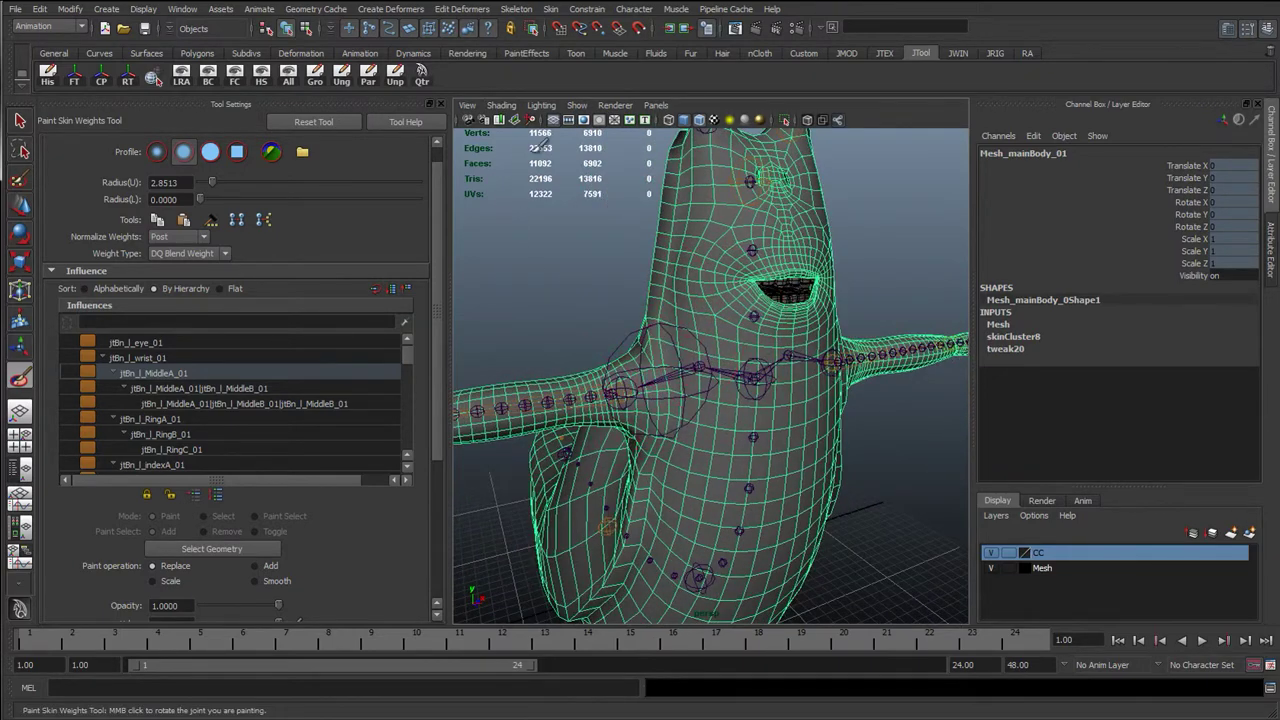
{"action": "left_click", "coordinate": [502, 106]}
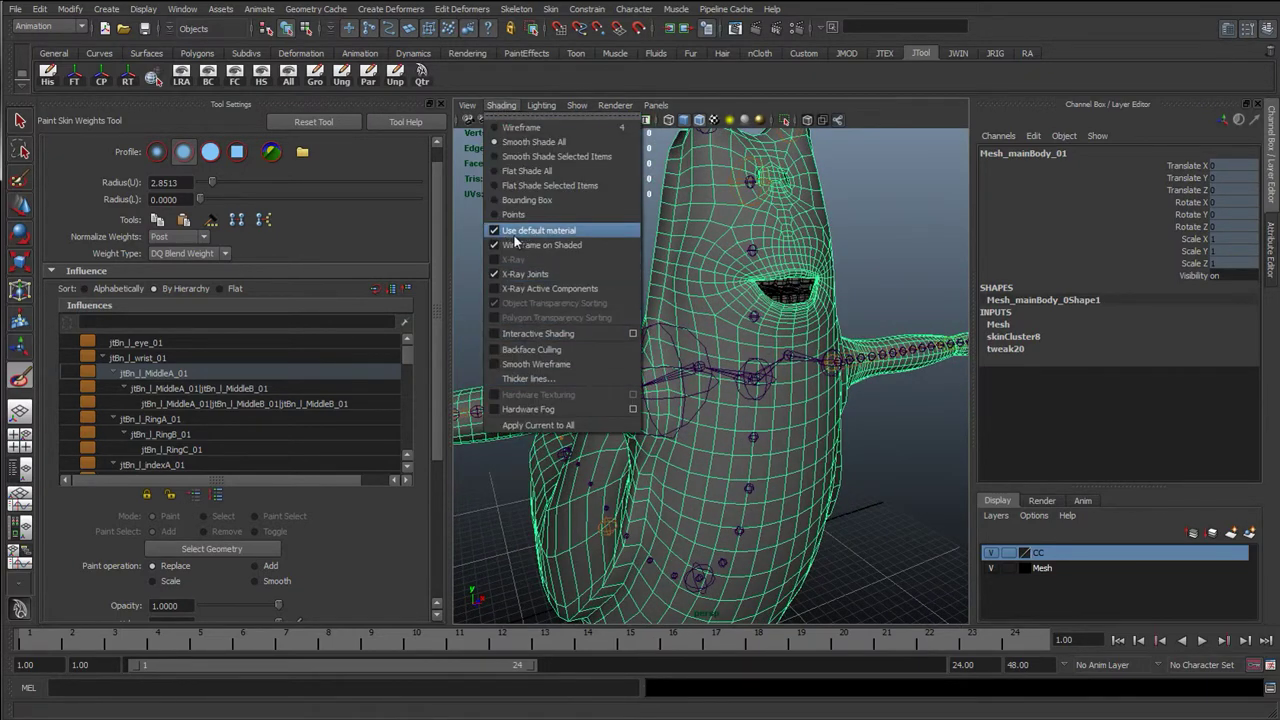
{"action": "left_click", "coordinate": [573, 234]}
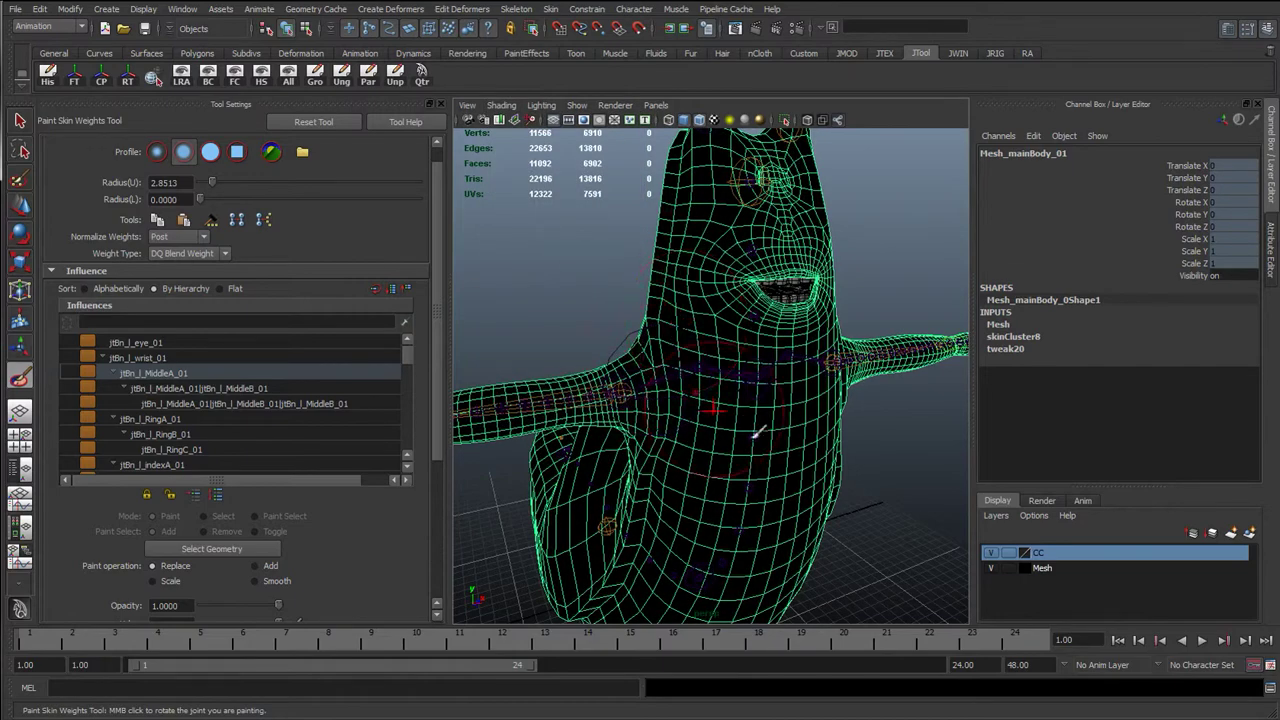
{"action": "left_click_drag", "start_coordinate": [758, 432], "coordinate": [704, 410], "text": "alt"}
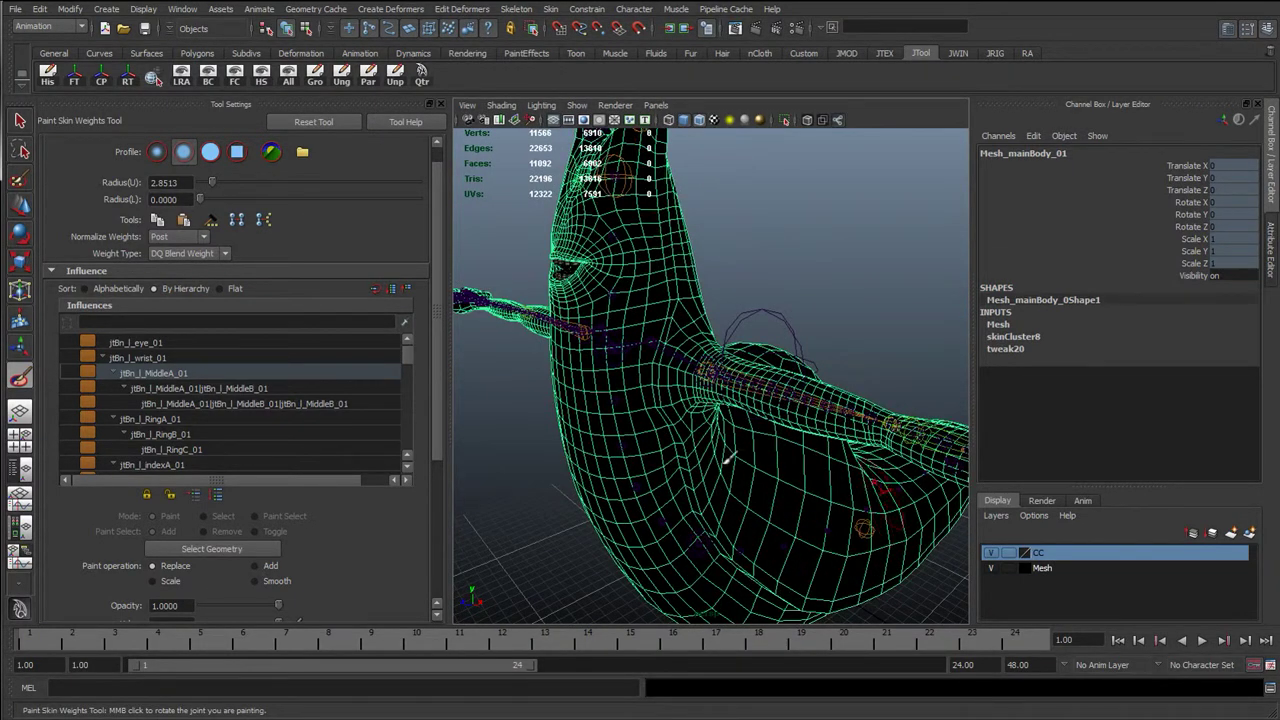
Step: Select the jtBn_l_wrist_01 influence and set the weight type to Skin Weight
{"action": "left_click", "coordinate": [153, 360]}
{"action": "middle_click_drag", "start_coordinate": [623, 231], "coordinate": [645, 446], "text": "alt"}
{"action": "left_click_drag", "start_coordinate": [645, 446], "coordinate": [716, 444], "text": "alt"}
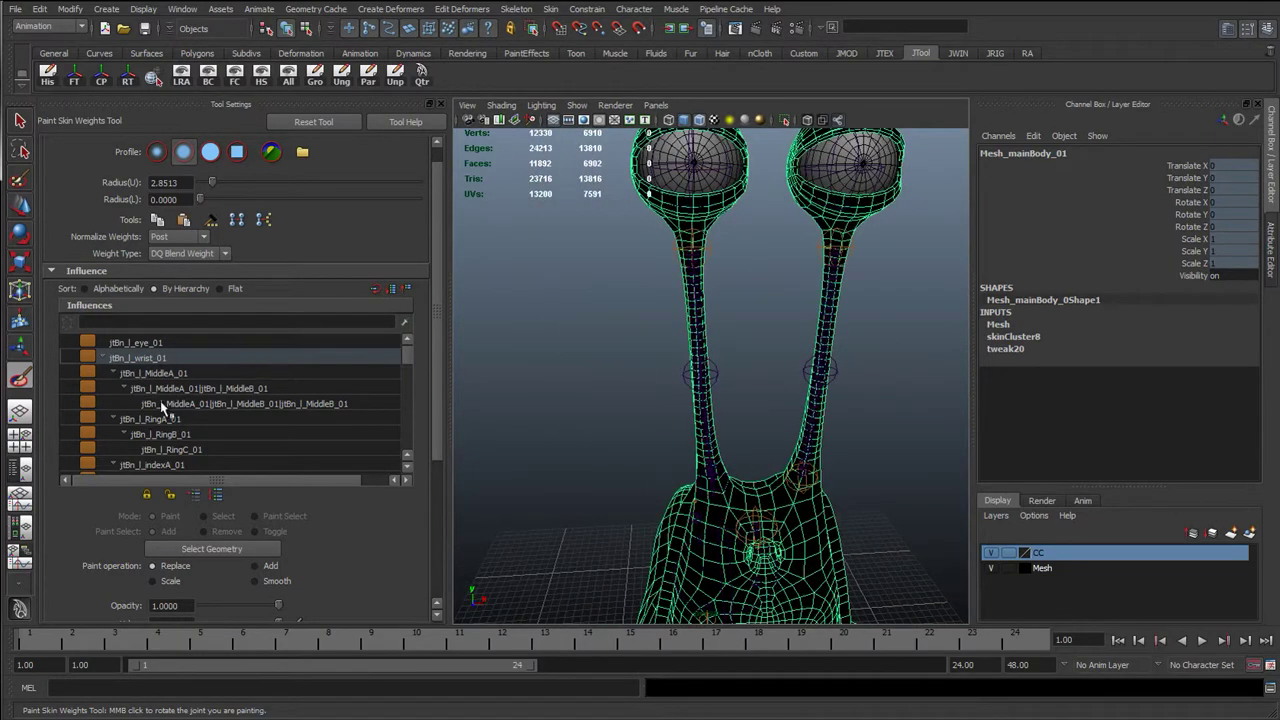
{"action": "scroll", "coordinate": [435, 301], "scroll_direction": "down", "scroll_amount": 1}
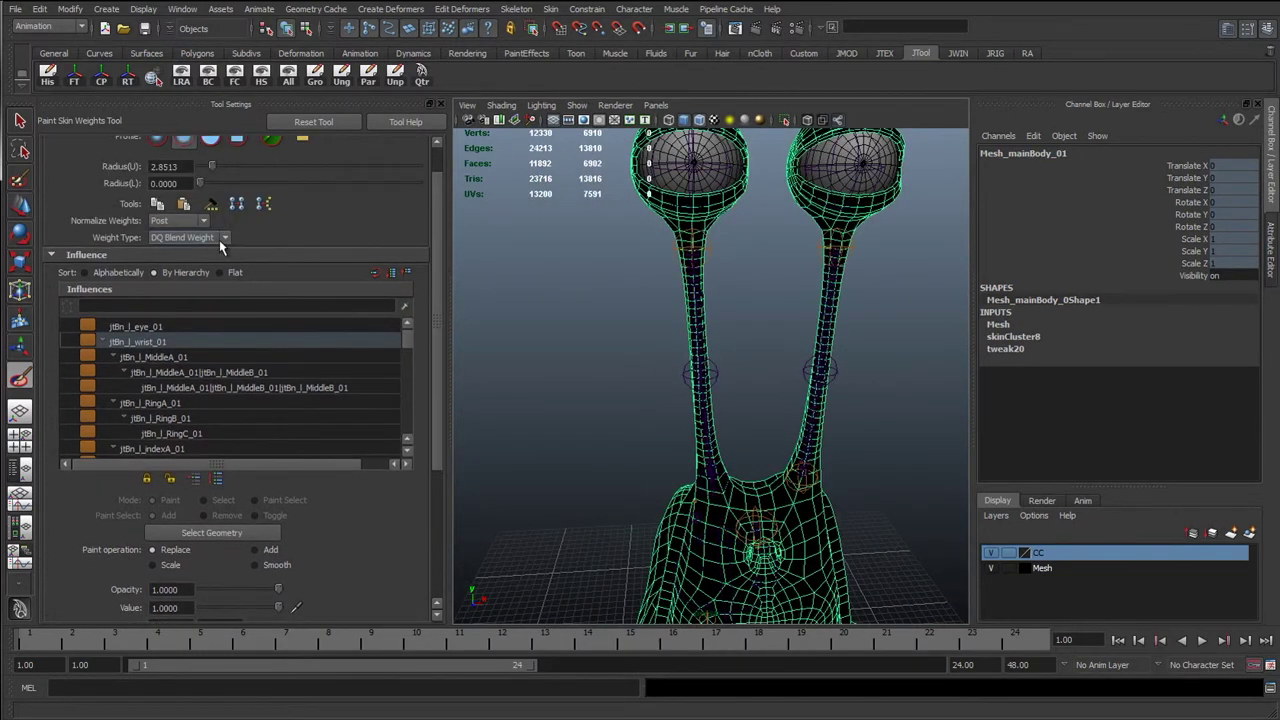
{"action": "left_click", "coordinate": [219, 240]}
{"action": "left_click", "coordinate": [200, 252]}
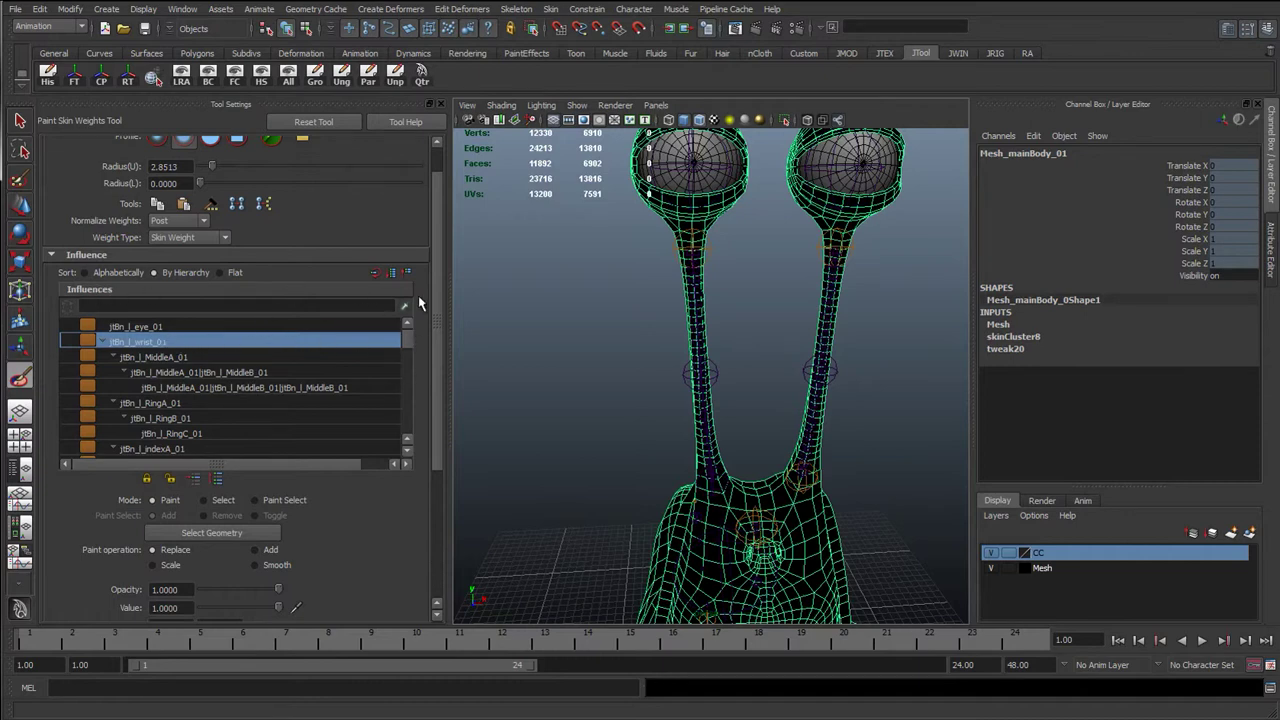
{"action": "scroll", "coordinate": [248, 311], "scroll_direction": "down", "scroll_amount": 1}
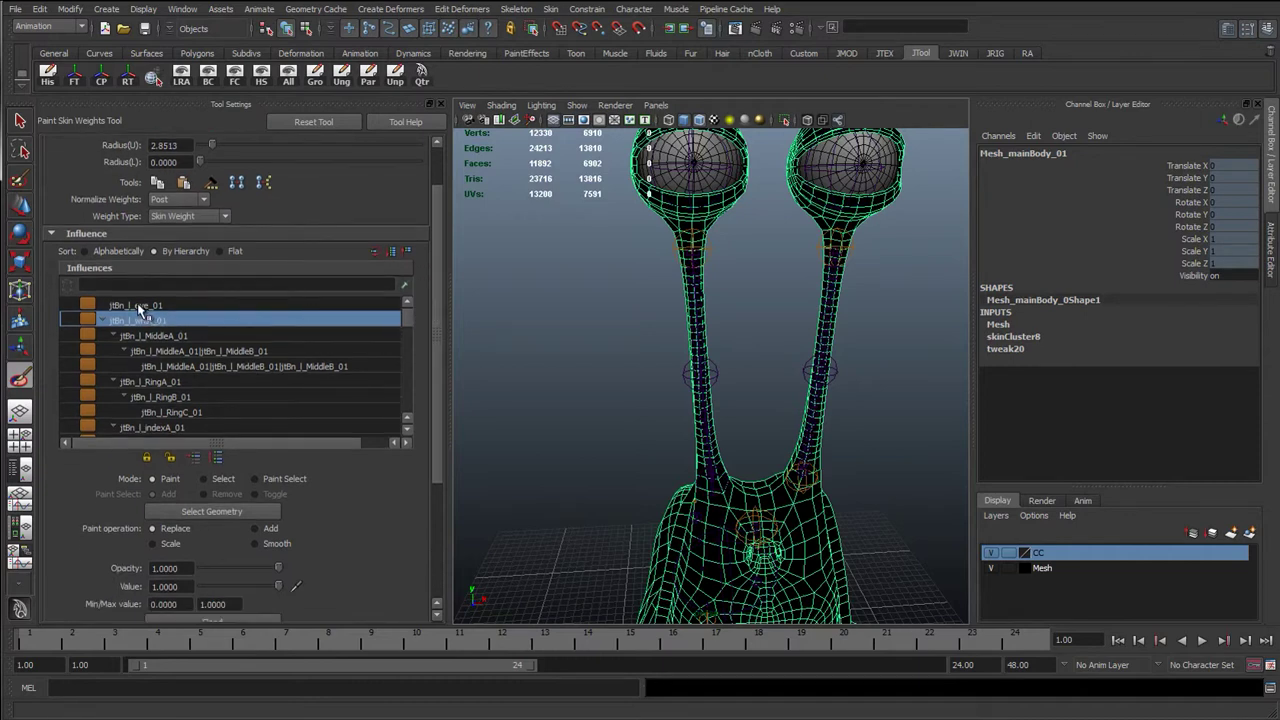
{"action": "mouse_move", "coordinate": [582, 358]}
{"action": "left_mouse_down", "text": "alt"}
{"action": "mouse_move", "coordinate": [628, 334]}
{"action": "mouse_move", "coordinate": [636, 408]}
{"action": "left_mouse_up", "text": "alt"}
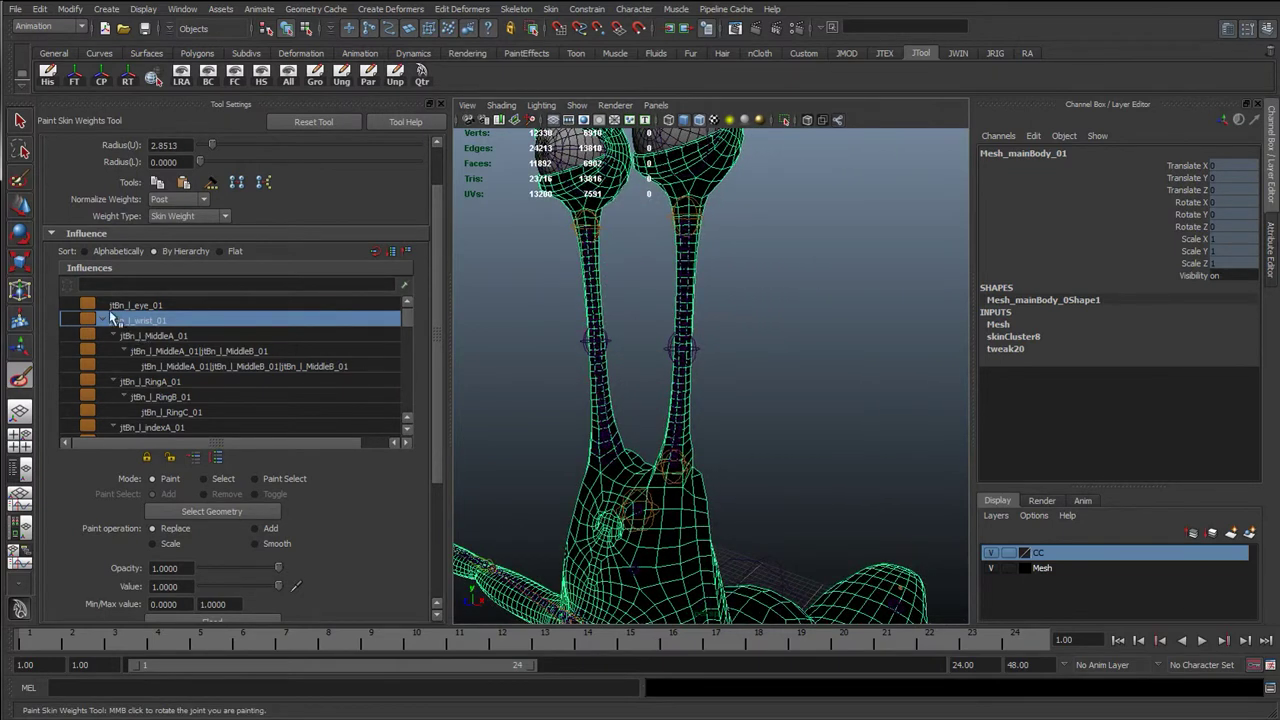
Step: Try the Alphabetically, By Hierarchy and Flat sort orders on the influences, ending with alphabetical sorting
{"action": "left_click", "coordinate": [101, 251]}
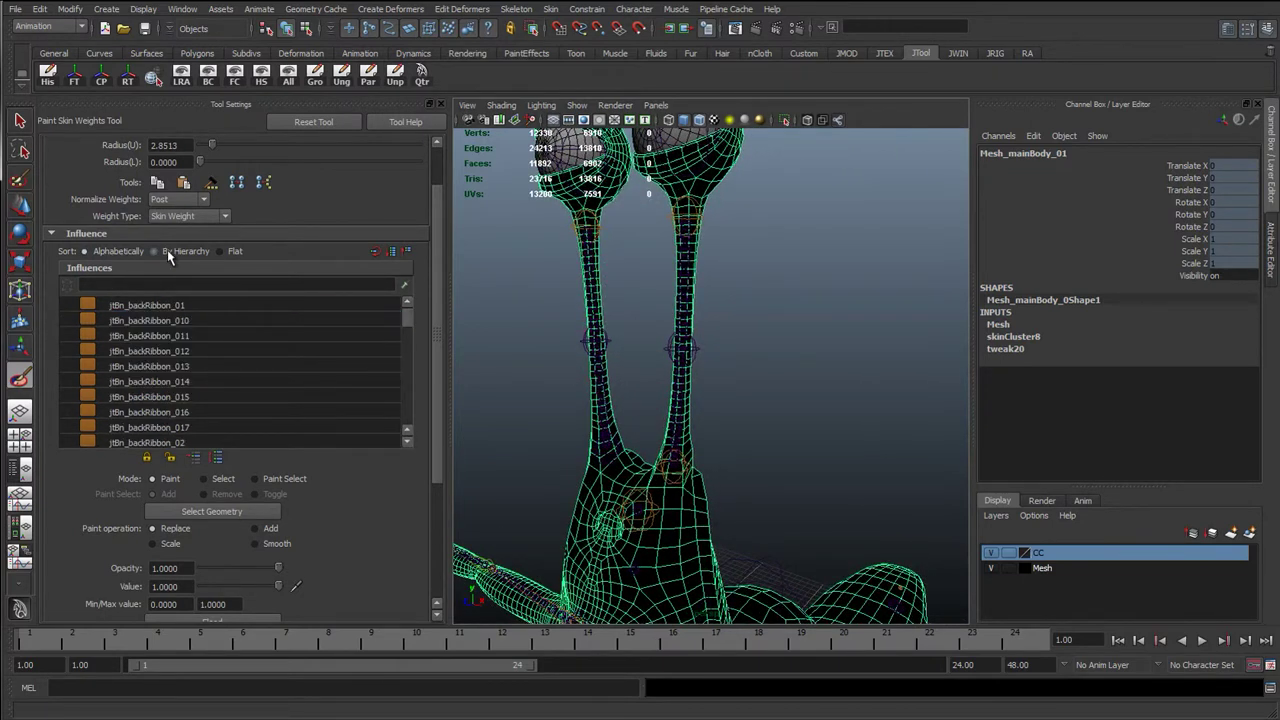
{"action": "left_click", "coordinate": [155, 251]}
{"action": "left_click", "coordinate": [220, 253]}
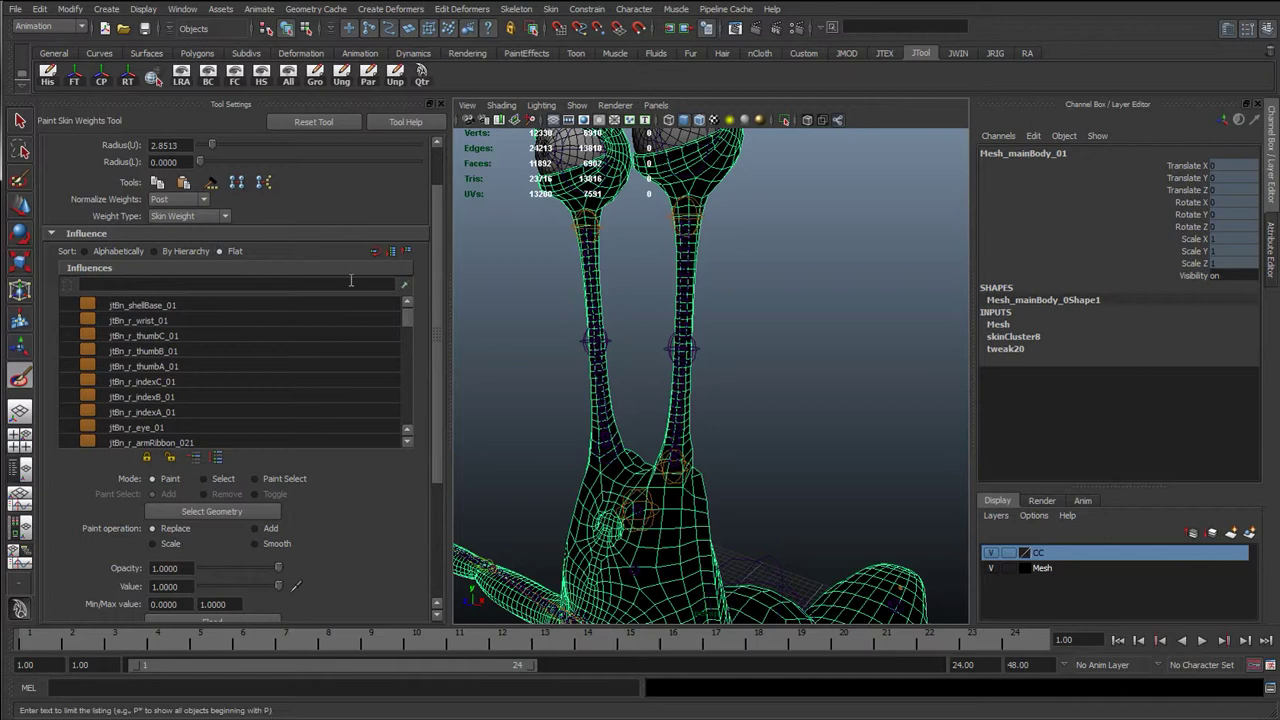
{"action": "left_click", "coordinate": [86, 251]}
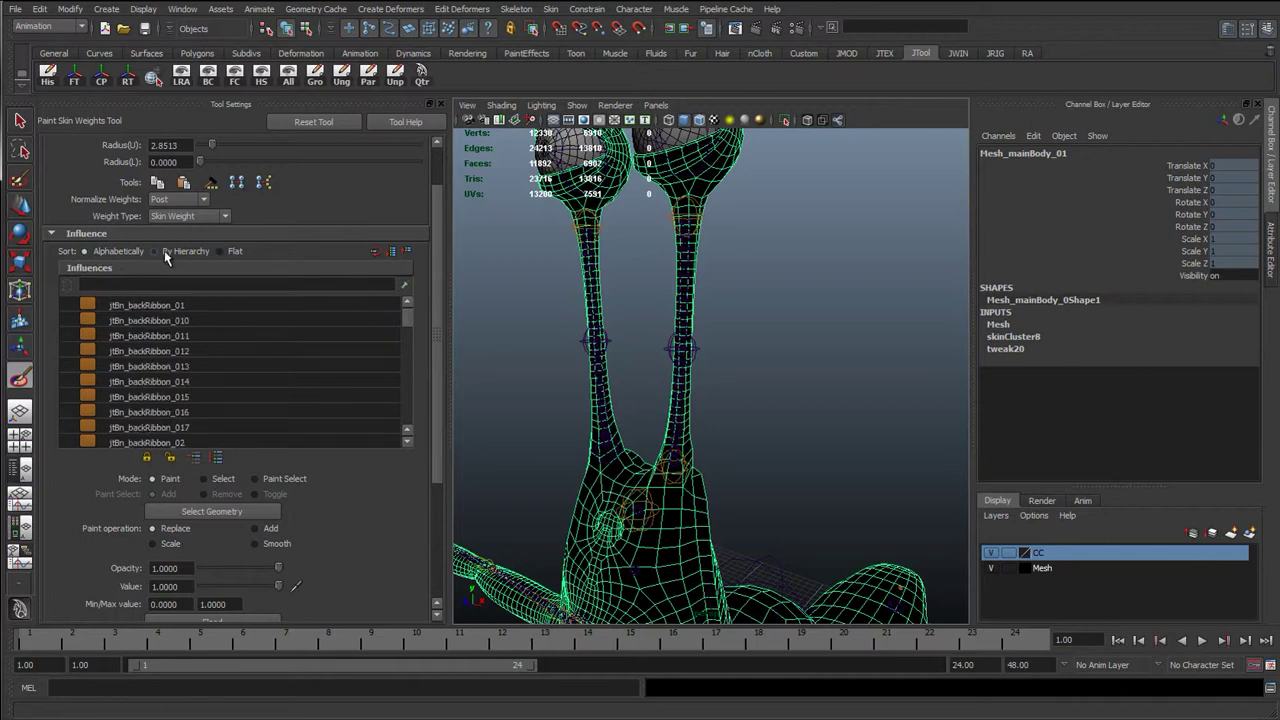
{"action": "left_click", "coordinate": [155, 251]}
{"action": "left_click", "coordinate": [86, 251]}
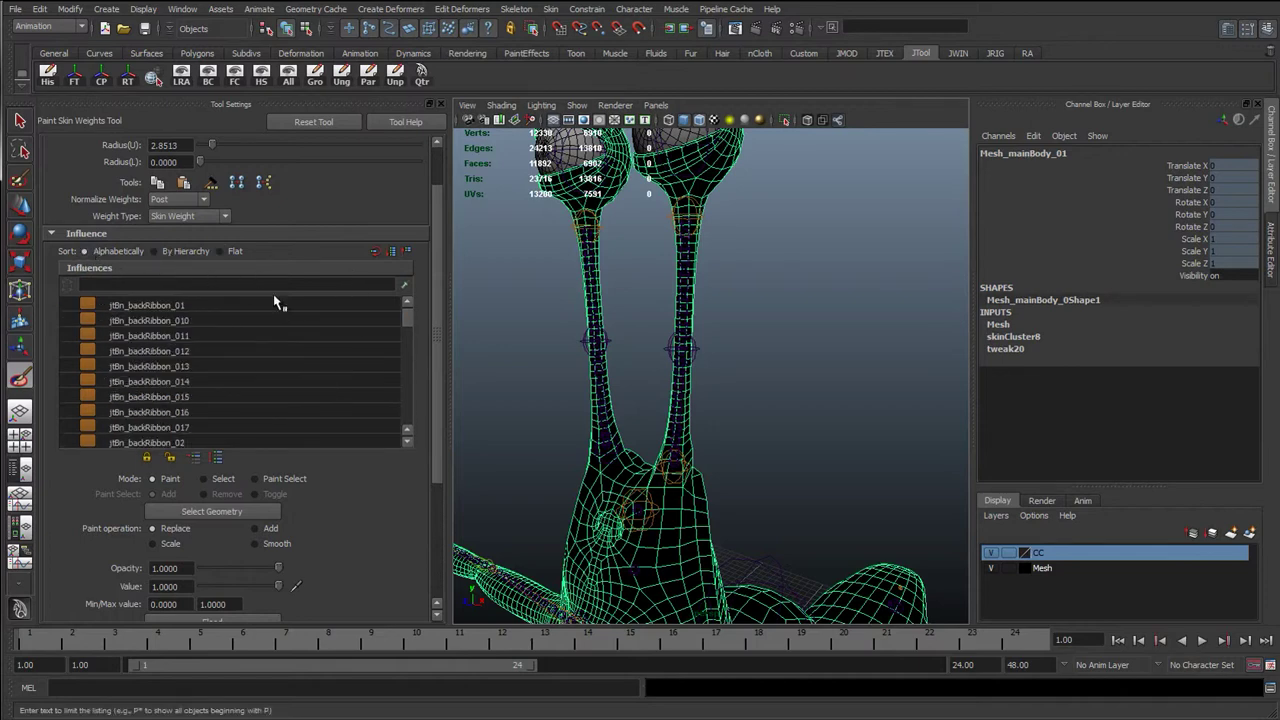
Step: Look through the alphabetical influence list down to the right arm ribbon joints, and sort the influences By Hierarchy
{"action": "scroll", "coordinate": [405, 323], "scroll_direction": "down", "scroll_amount": 10}
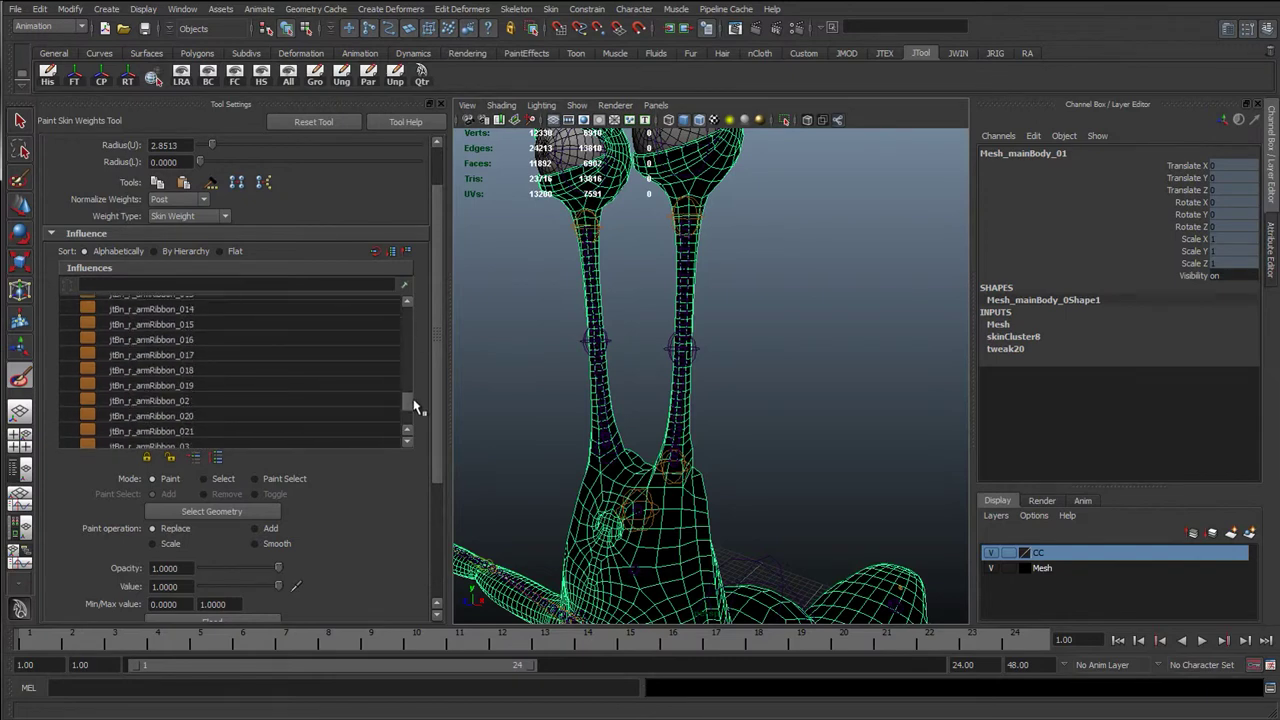
{"action": "left_click_drag", "start_coordinate": [411, 364], "coordinate": [313, 393]}
{"action": "scroll", "coordinate": [416, 335], "scroll_direction": "up", "scroll_amount": 5}
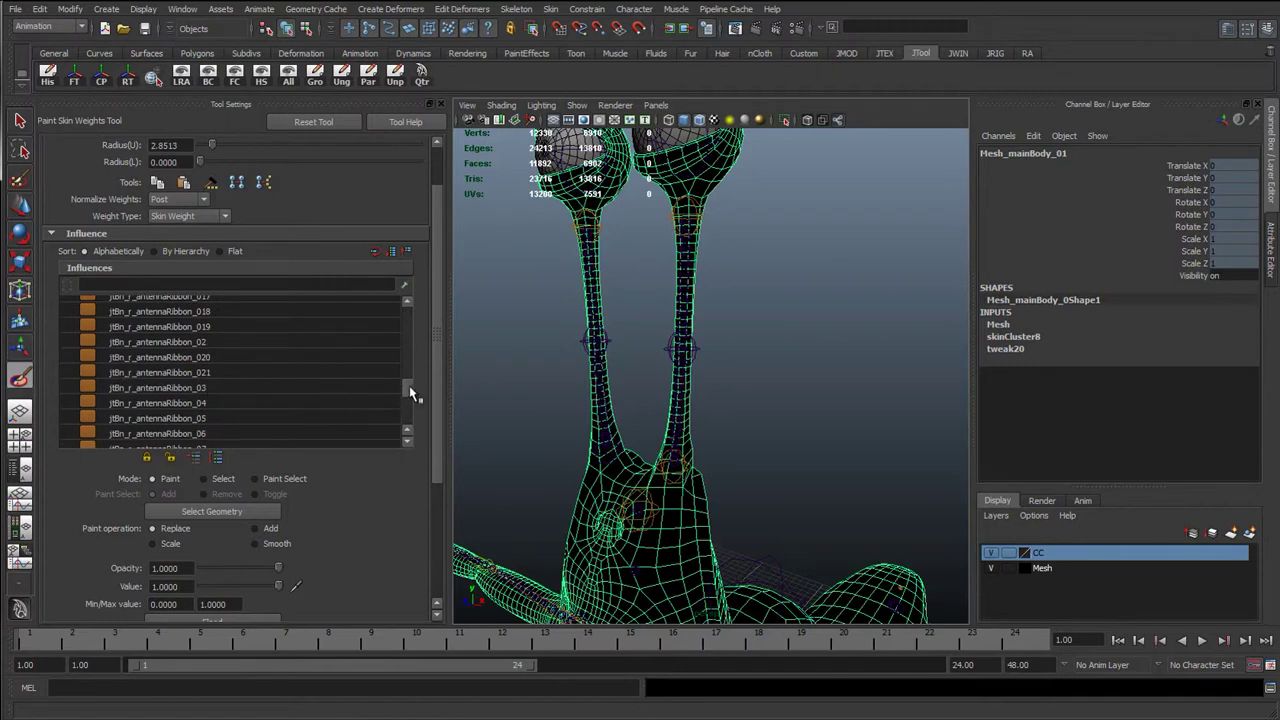
{"action": "left_click_drag", "start_coordinate": [410, 393], "coordinate": [411, 345]}
{"action": "left_click", "coordinate": [177, 253]}
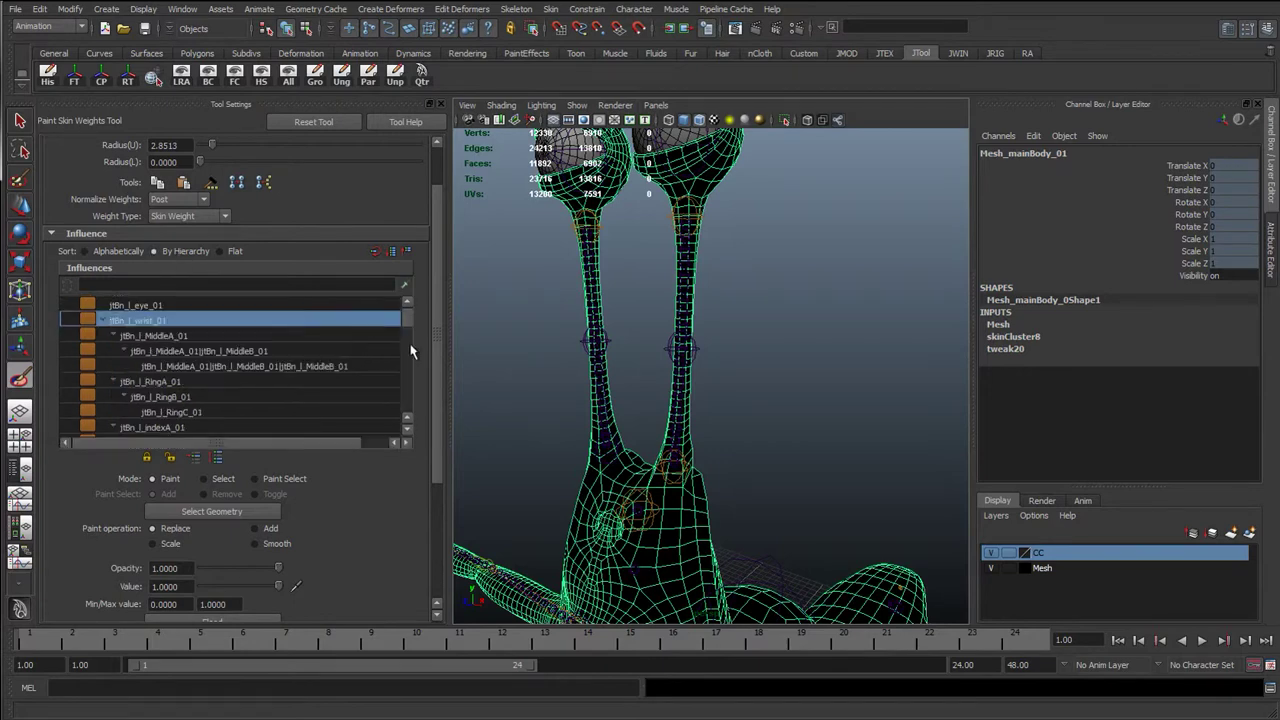
Step: Try selecting the jtBn_l_MiddleA_01 and MiddleB influences in the hierarchy, and end on jtBn_l_eye_01
{"action": "left_click_drag", "start_coordinate": [617, 343], "coordinate": [760, 354], "text": "alt"}
{"action": "scroll", "coordinate": [760, 354], "scroll_direction": "up", "scroll_amount": 3}
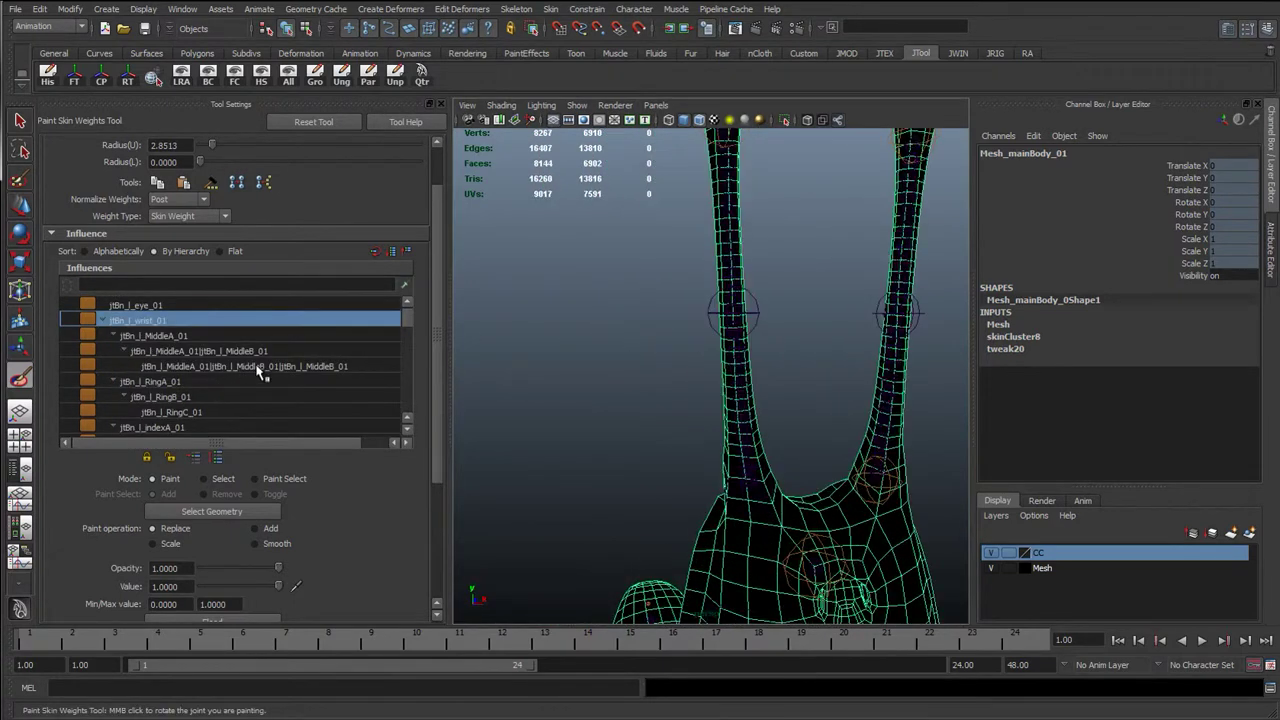
{"action": "left_click", "coordinate": [178, 340]}
{"action": "left_click", "coordinate": [201, 354]}
{"action": "left_click", "coordinate": [198, 338]}
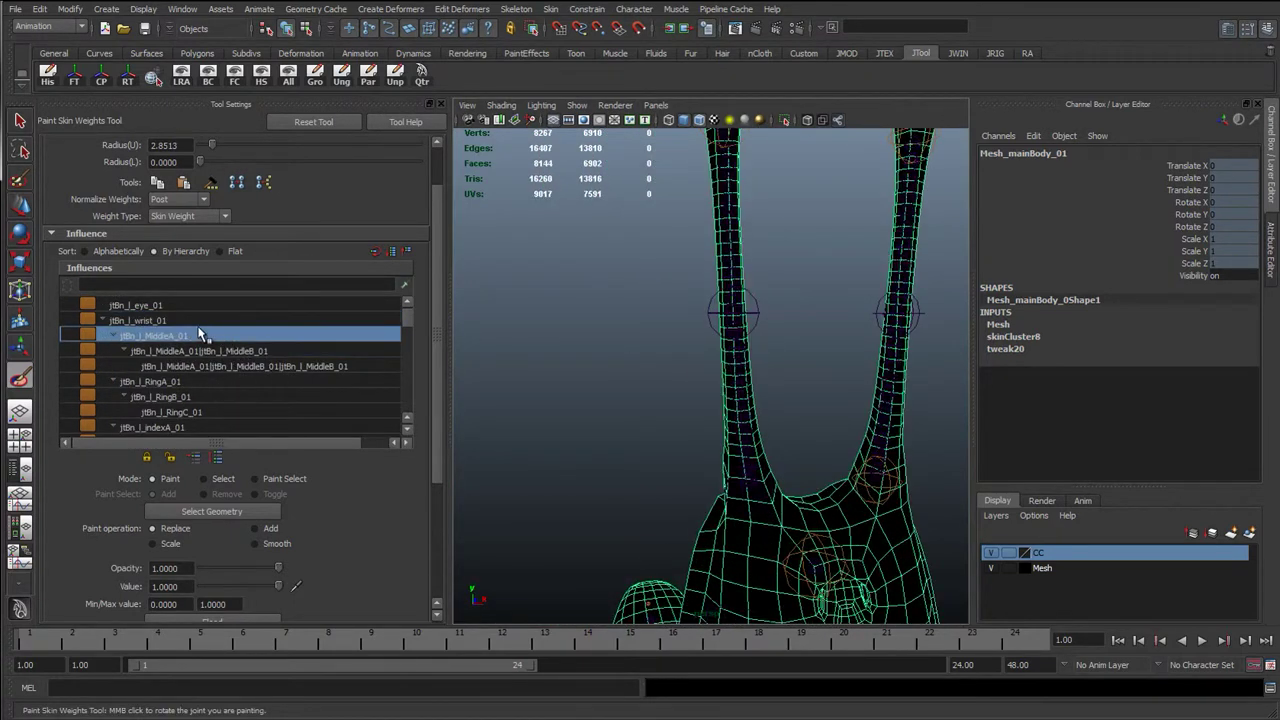
{"action": "left_click", "coordinate": [157, 307]}
Step: Pick the jtBn_r_antennaRibbon_08 influence directly from its joint on the right eye stalk
{"action": "middle_click_drag", "start_coordinate": [755, 225], "coordinate": [690, 235], "text": "alt"}
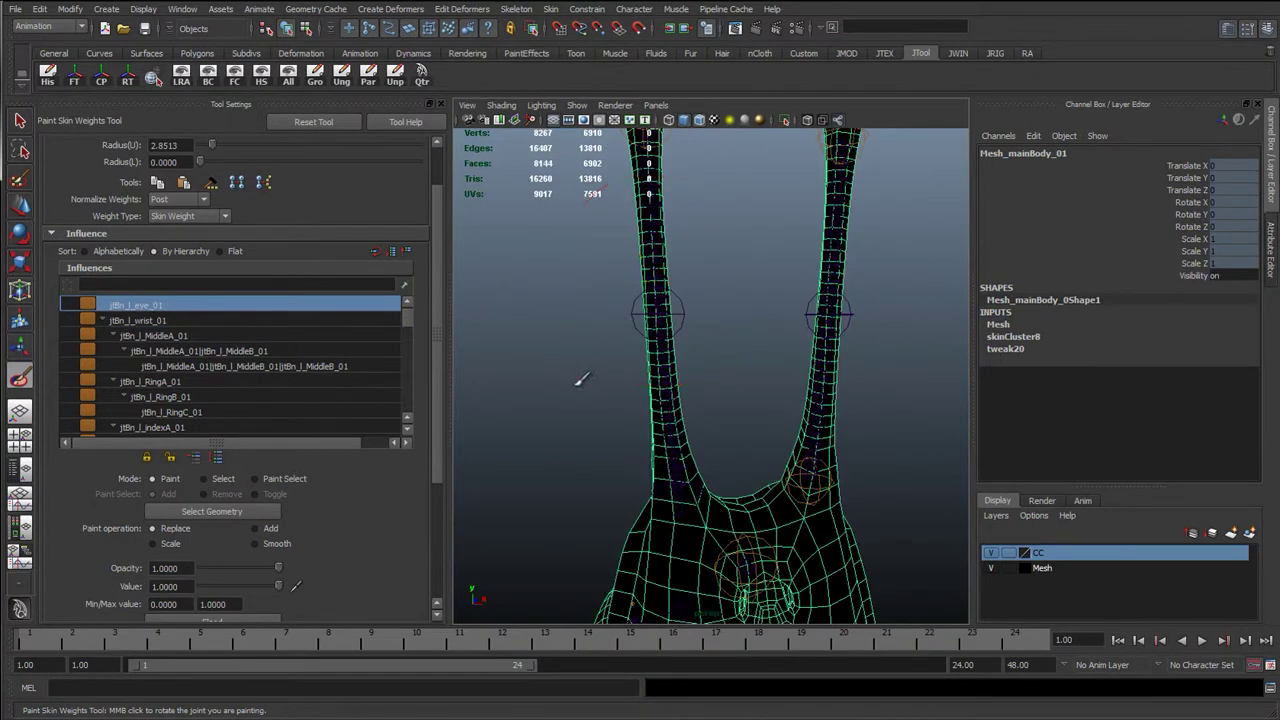
{"action": "right_click_drag", "start_coordinate": [577, 385], "coordinate": [715, 402], "text": "alt"}
{"action": "middle_click_drag", "start_coordinate": [590, 365], "coordinate": [571, 323], "text": "alt"}
{"action": "right_click_drag", "start_coordinate": [563, 329], "coordinate": [569, 298]}
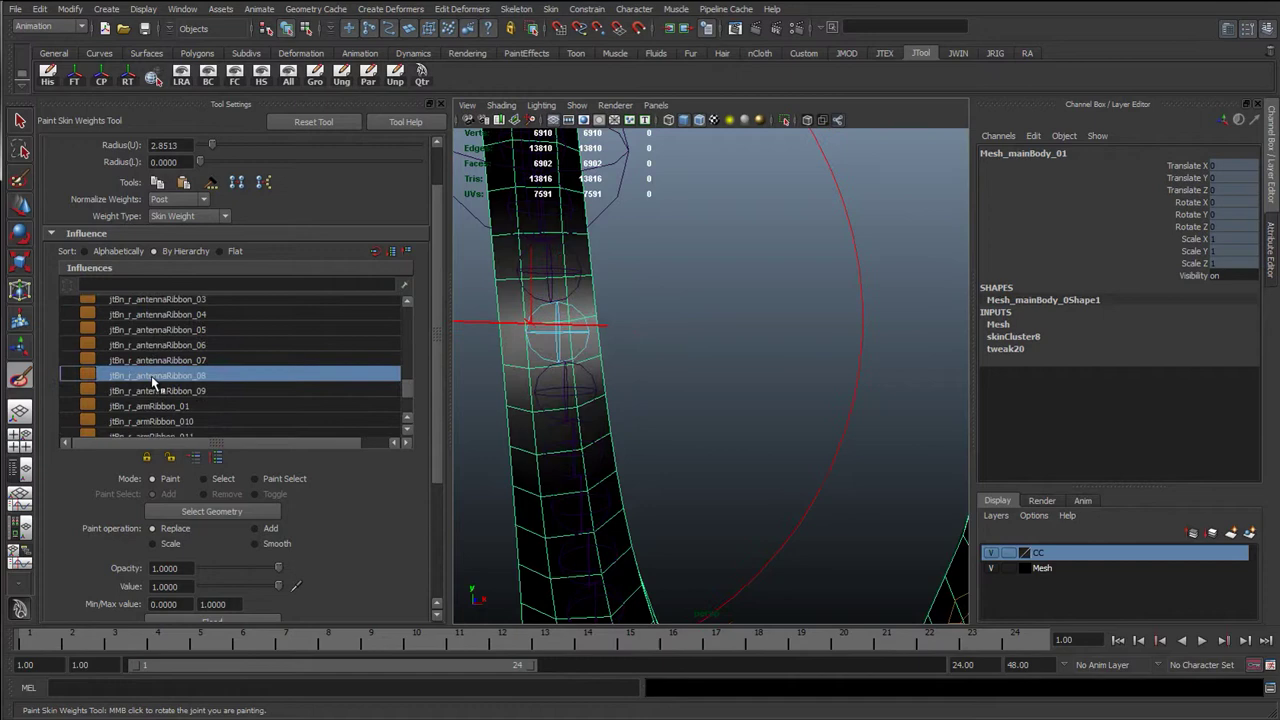
Step: Return to the start of the influence hierarchy and select jtBn_l_eye_01
{"action": "key", "text": "f"}
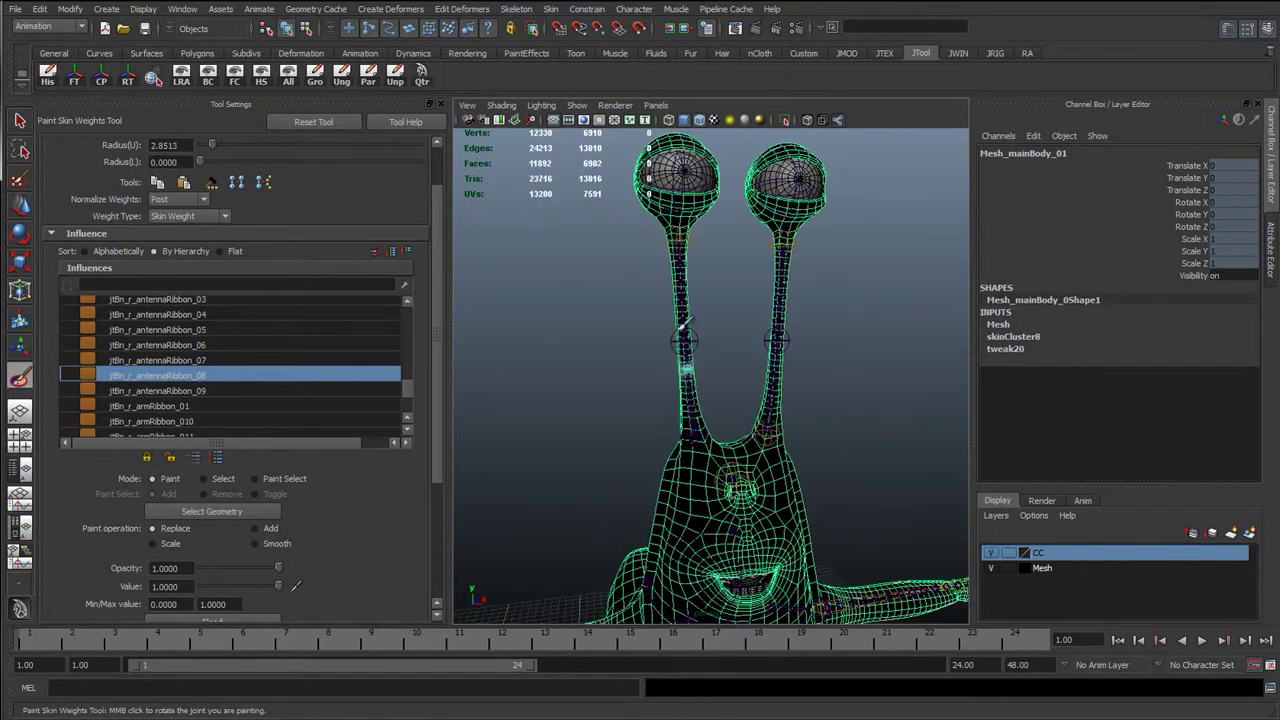
{"action": "scroll", "coordinate": [657, 400], "scroll_direction": "up", "scroll_amount": 3}
{"action": "scroll", "coordinate": [306, 371], "scroll_direction": "up", "scroll_amount": 1}
{"action": "scroll", "coordinate": [306, 371], "scroll_direction": "down", "scroll_amount": 4}
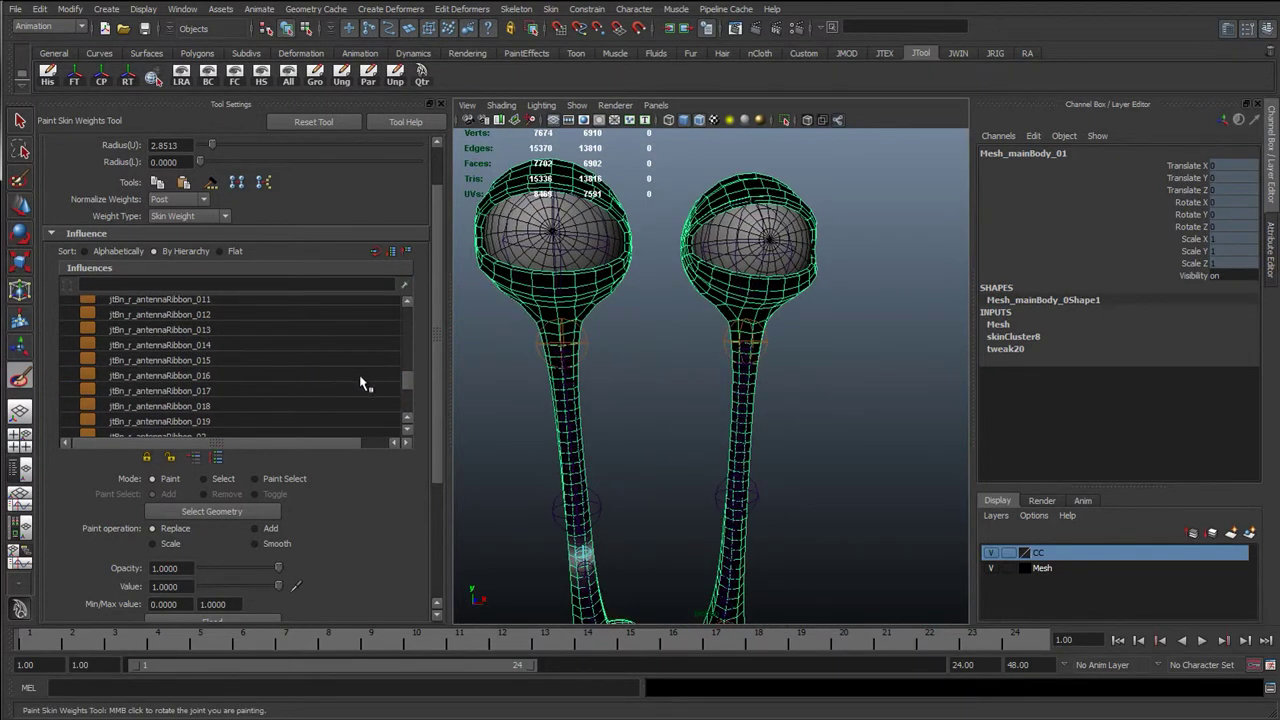
{"action": "left_click_drag", "start_coordinate": [408, 381], "coordinate": [406, 303]}
{"action": "left_click", "coordinate": [128, 308]}
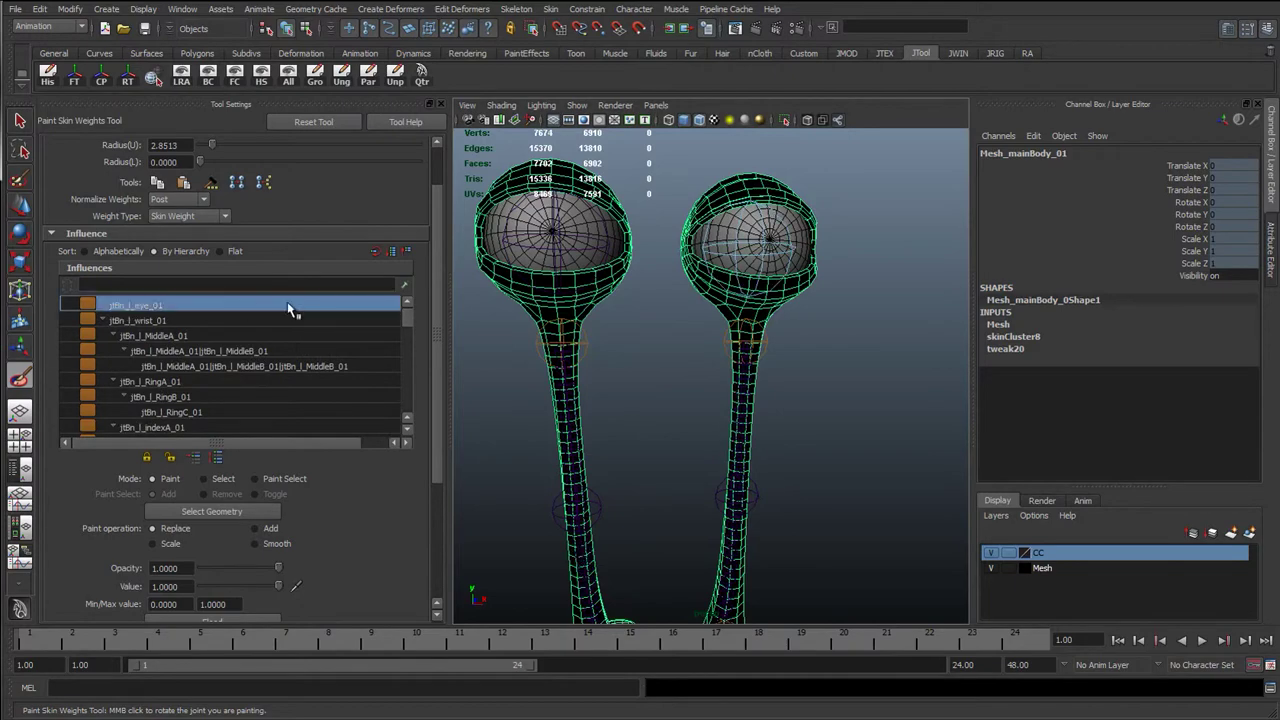
Step: Examine the left eye and its joint from several angles and distances
{"action": "left_click_drag", "start_coordinate": [627, 321], "coordinate": [686, 338], "text": "alt"}
{"action": "scroll", "coordinate": [672, 345], "scroll_direction": "up", "scroll_amount": 2}
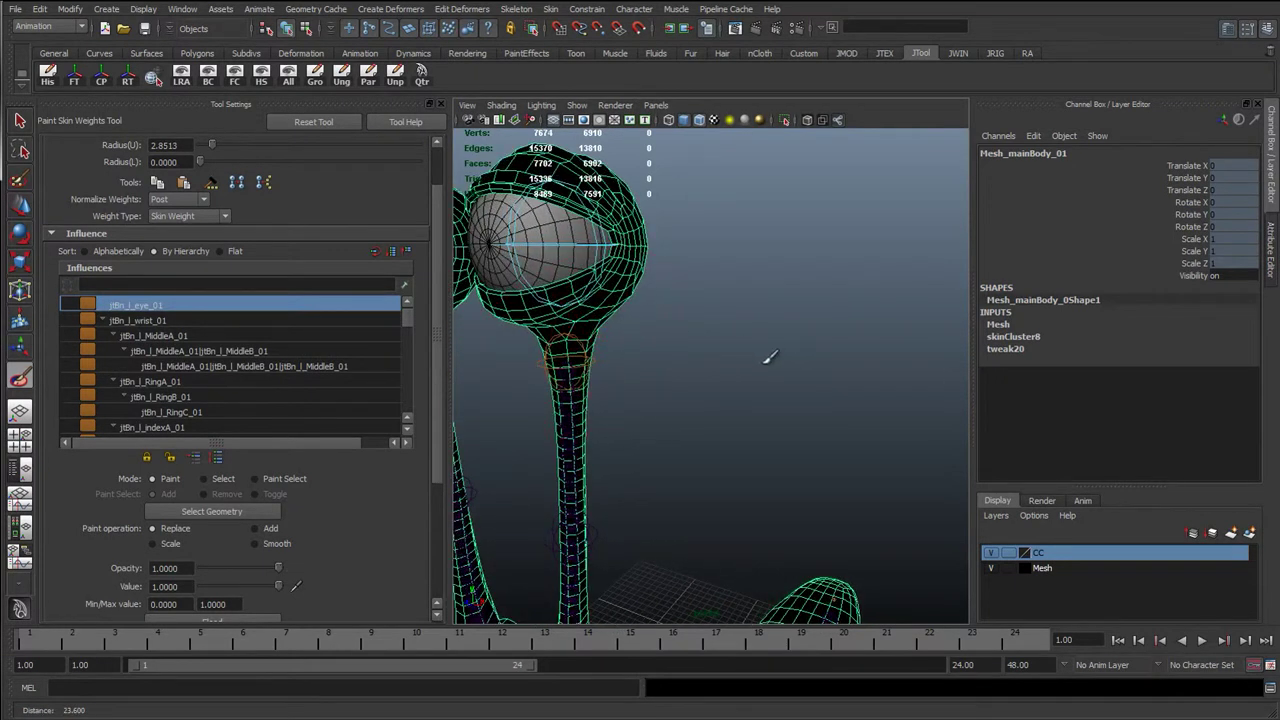
{"action": "scroll", "coordinate": [714, 405], "scroll_direction": "down", "scroll_amount": 6}
{"action": "left_click_drag", "start_coordinate": [710, 408], "coordinate": [683, 451], "text": "alt"}
{"action": "right_click_drag", "start_coordinate": [588, 372], "coordinate": [775, 390], "text": "alt"}
{"action": "left_click_drag", "start_coordinate": [671, 286], "coordinate": [671, 387], "text": "alt"}
{"action": "right_click_drag", "start_coordinate": [671, 387], "coordinate": [712, 327], "text": "alt"}
{"action": "left_click_drag", "start_coordinate": [708, 327], "coordinate": [706, 385], "text": "alt"}
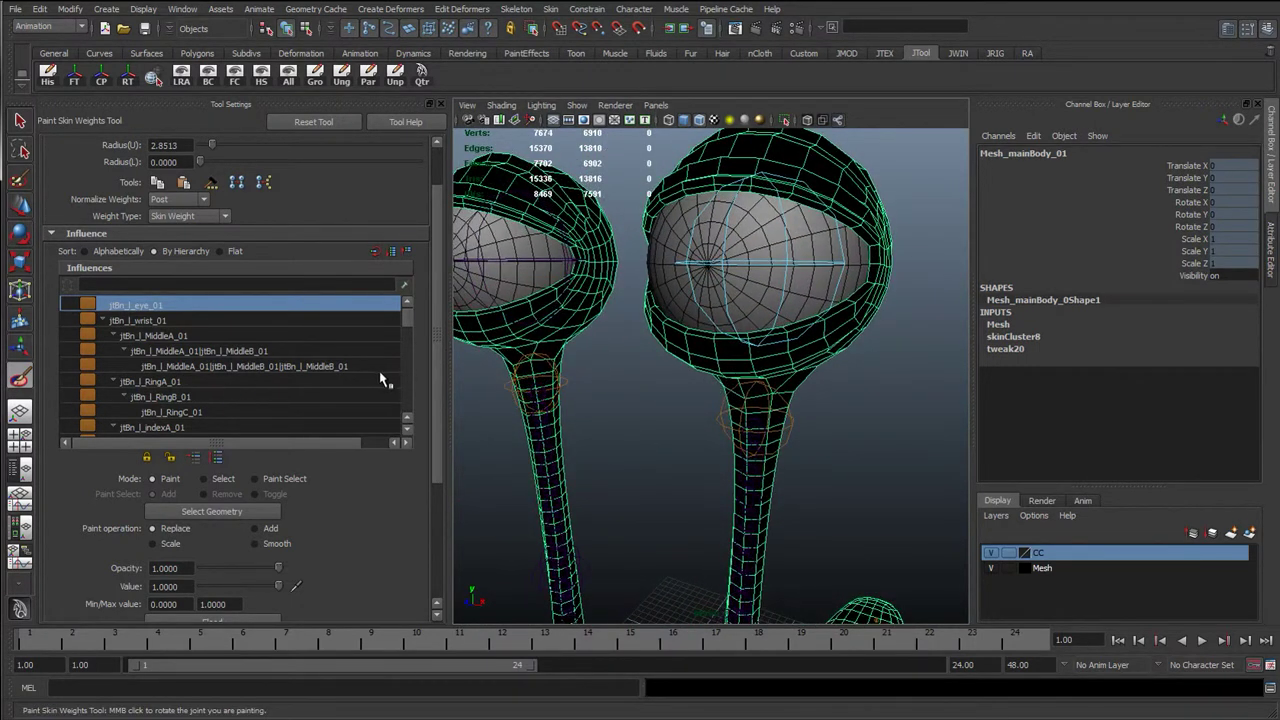
Step: Hold and release the weights of the jtBn_l_eye_01 influence, and invert the influence selection twice
{"action": "left_click_drag", "start_coordinate": [437, 421], "coordinate": [434, 528]}
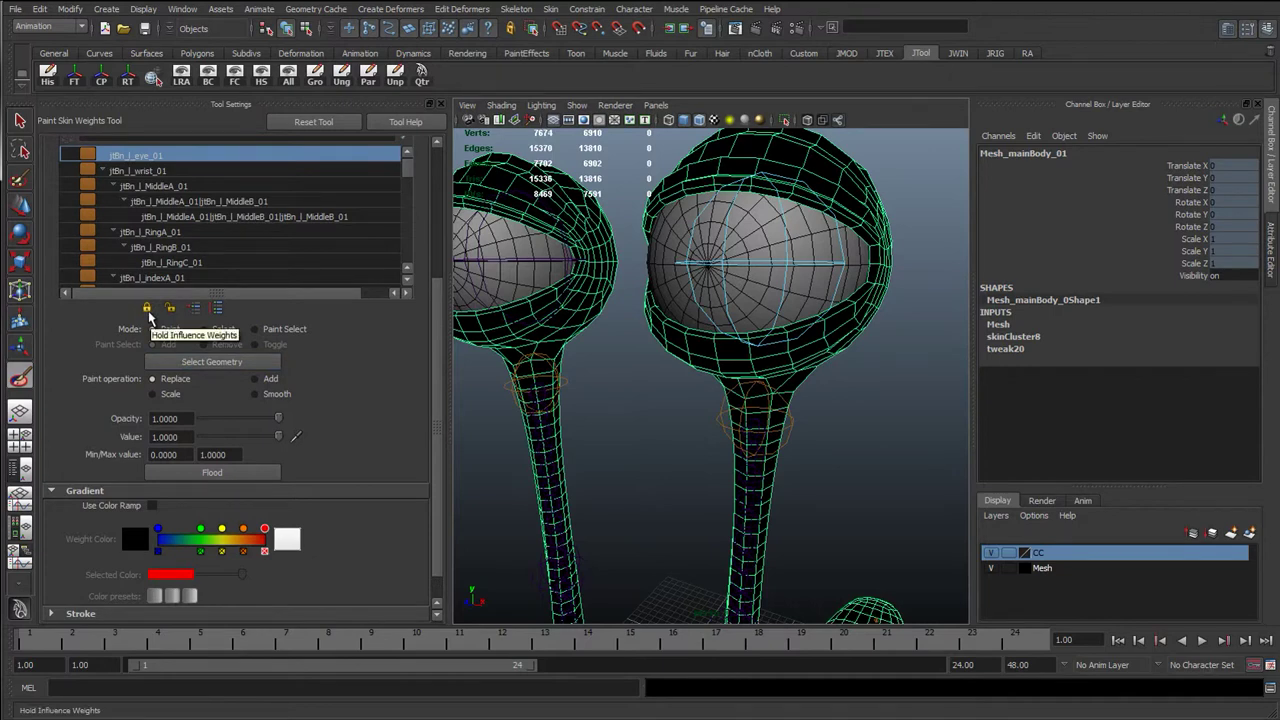
{"action": "left_click", "coordinate": [147, 309]}
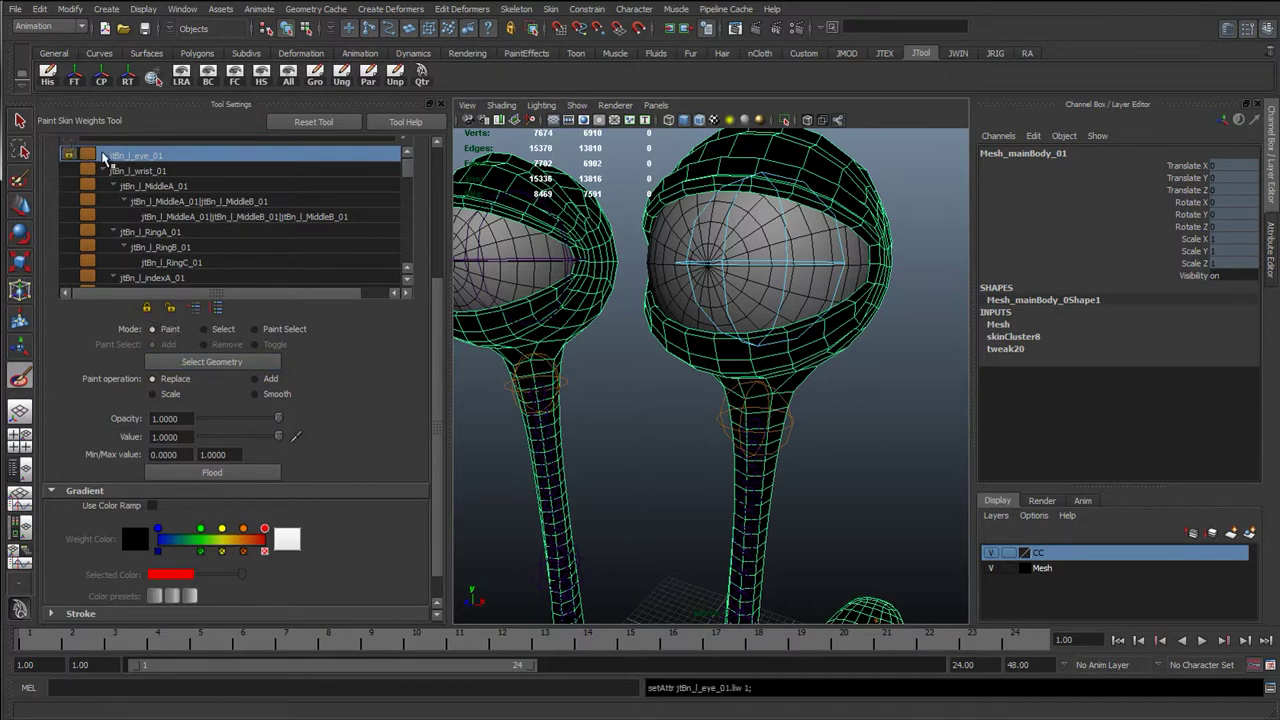
{"action": "left_click", "coordinate": [137, 172]}
{"action": "left_click", "coordinate": [136, 158]}
{"action": "left_click", "coordinate": [170, 307]}
{"action": "left_click", "coordinate": [214, 310]}
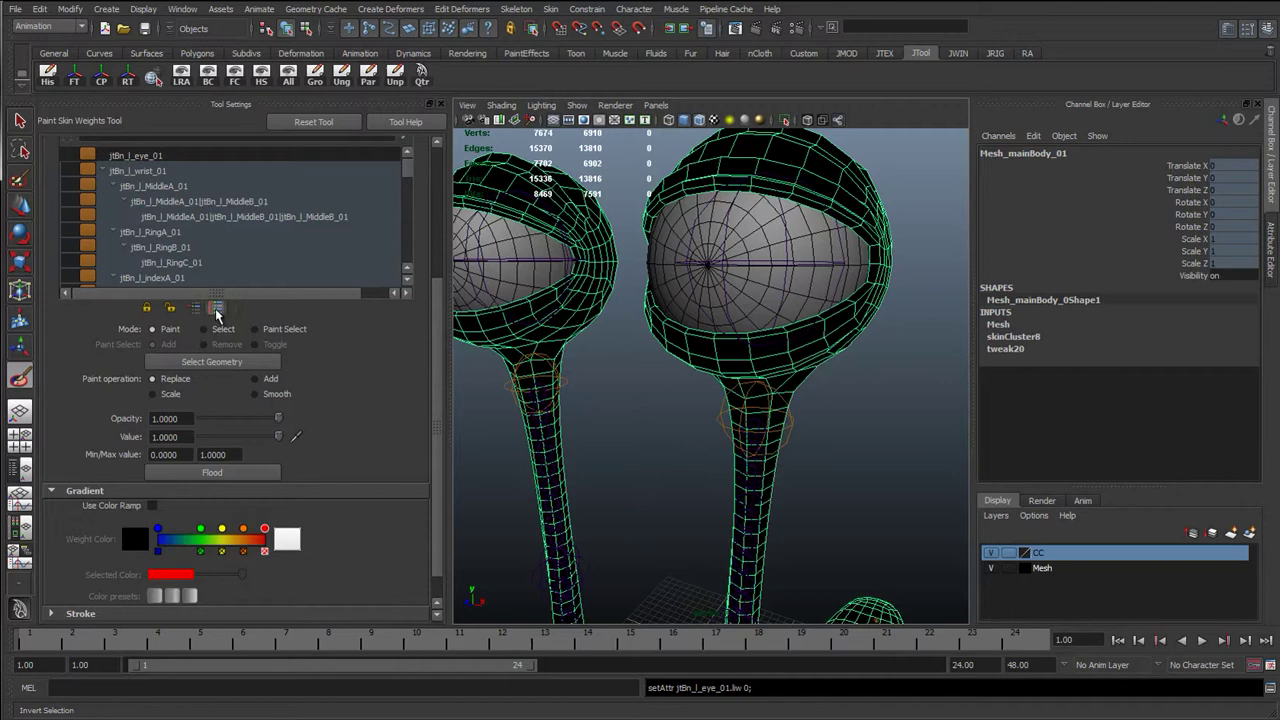
{"action": "left_click", "coordinate": [217, 312]}
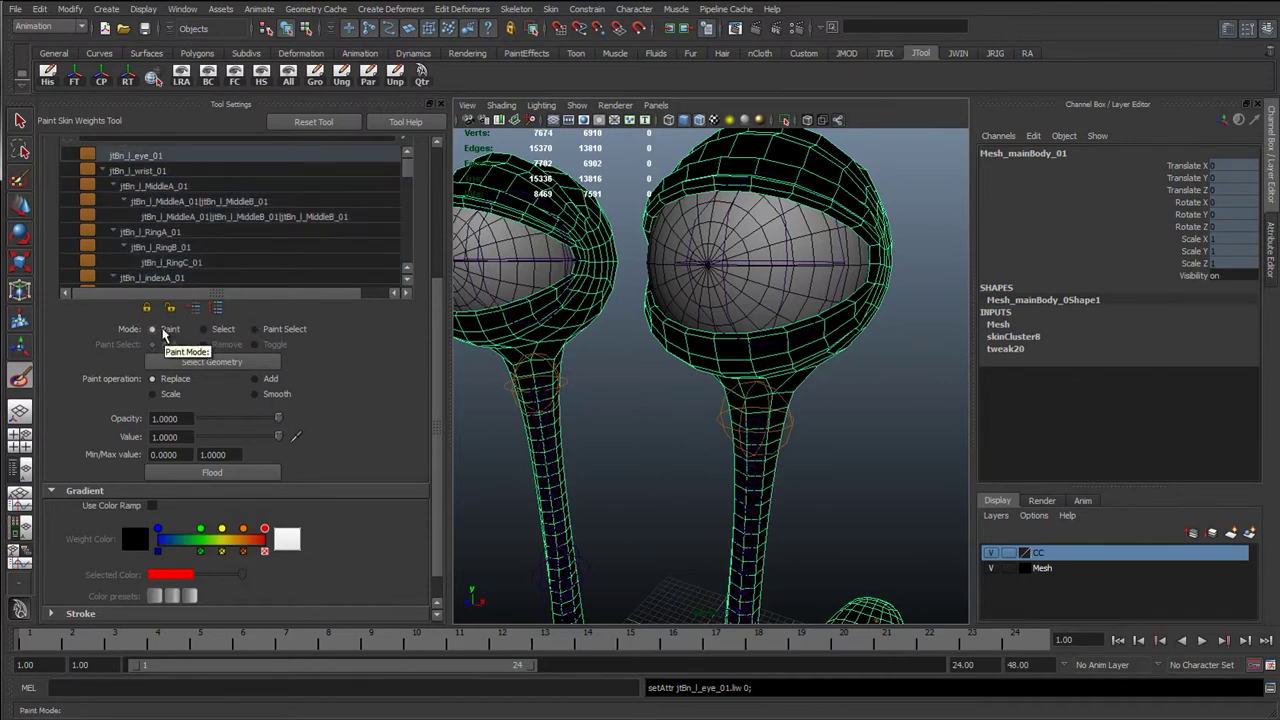
Step: Try the Select and Paint Select modes, and return the tool to Paint mode
{"action": "left_click", "coordinate": [224, 332]}
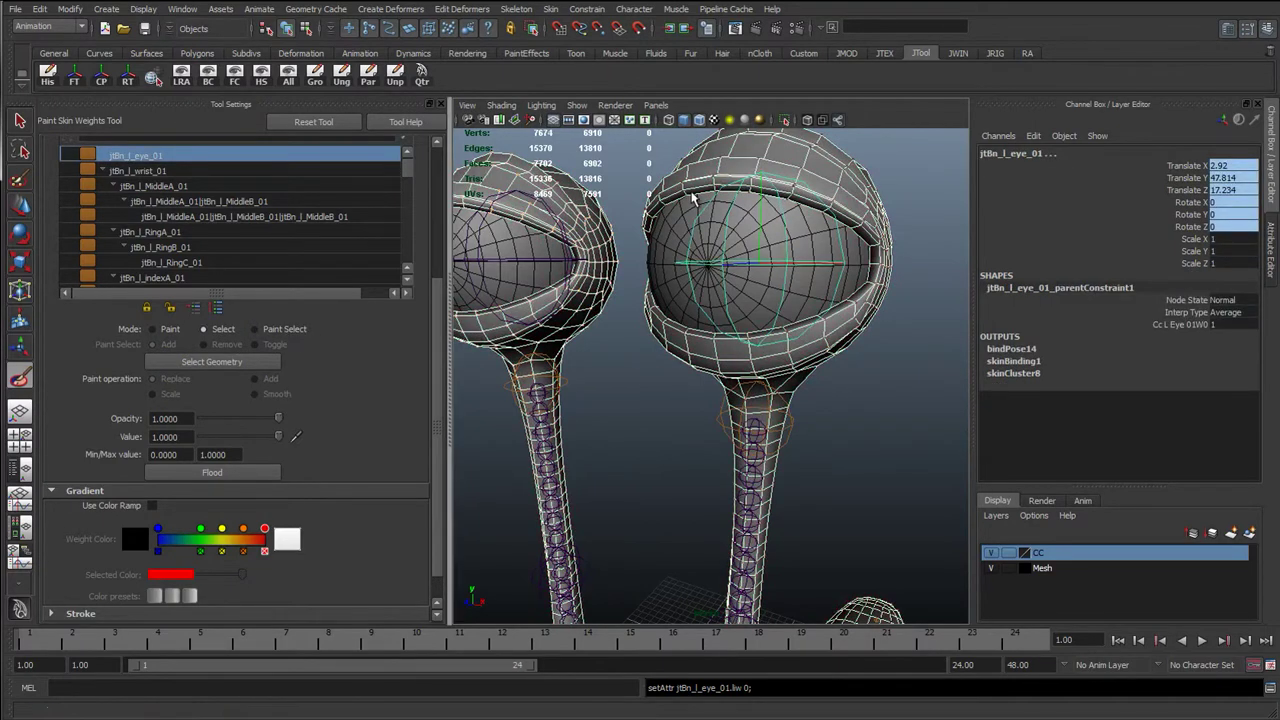
{"action": "left_click", "coordinate": [287, 332]}
{"action": "mouse_move", "coordinate": [700, 357]}
{"action": "left_mouse_down", "text": "alt"}
{"action": "mouse_move", "coordinate": [749, 351]}
{"action": "mouse_move", "coordinate": [758, 319]}
{"action": "mouse_move", "coordinate": [510, 357]}
{"action": "left_mouse_up", "text": "alt"}
{"action": "left_click", "coordinate": [153, 331]}
{"action": "left_click_drag", "start_coordinate": [557, 396], "coordinate": [603, 381], "text": "alt"}
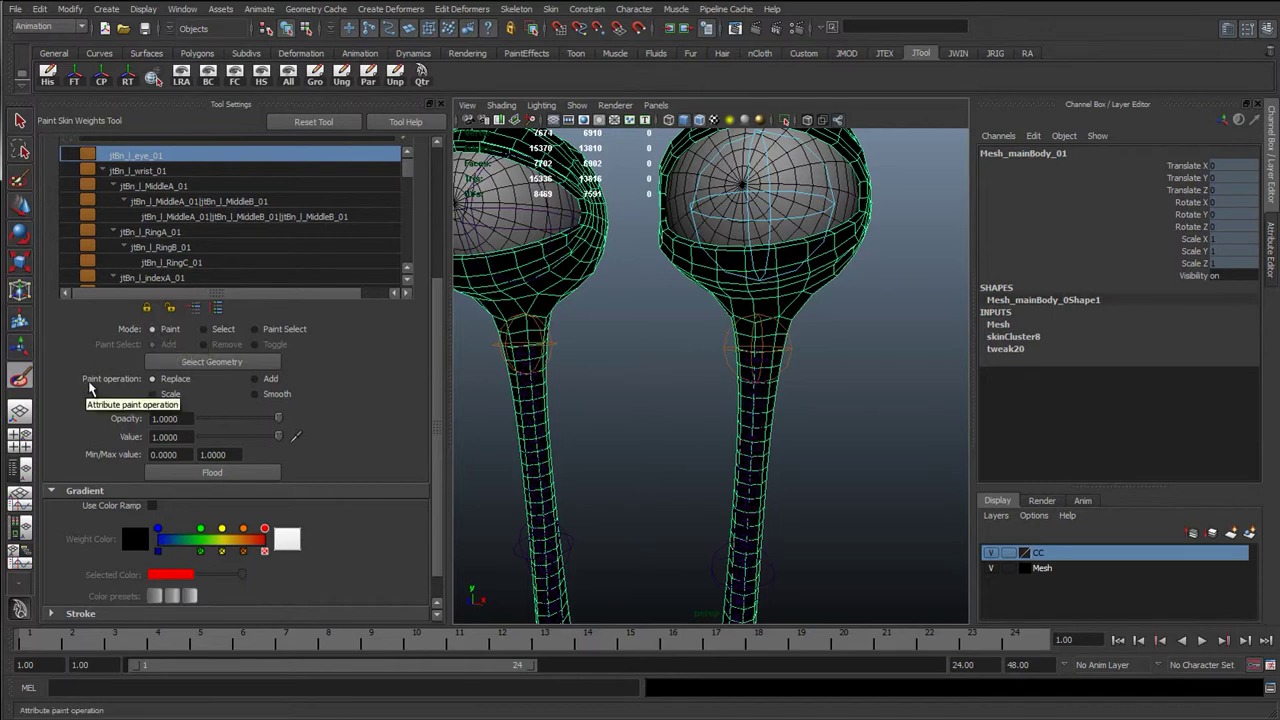
Step: Set the paint operation to Add and reduce the brush radius over the side of the left eye bulb
{"action": "left_click", "coordinate": [157, 384]}
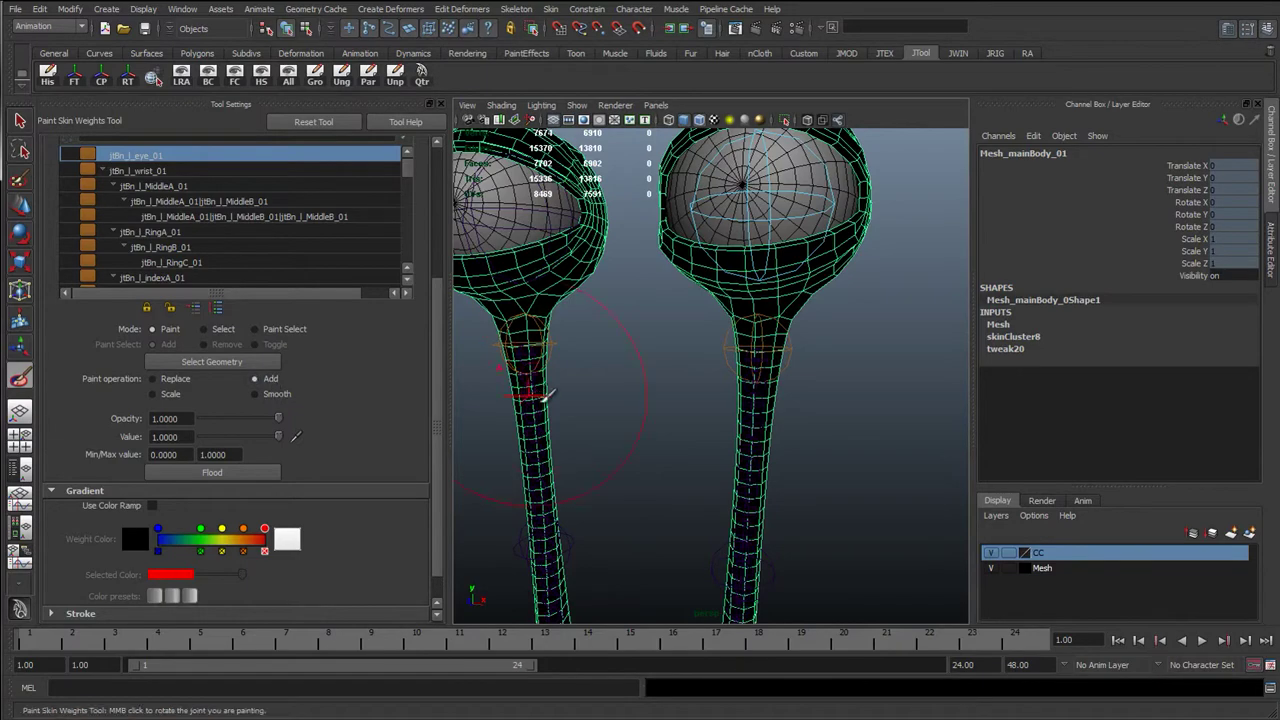
{"action": "left_click_drag", "start_coordinate": [658, 312], "coordinate": [540, 418], "text": "alt"}
{"action": "scroll", "coordinate": [620, 385], "scroll_direction": "down", "scroll_amount": 4}
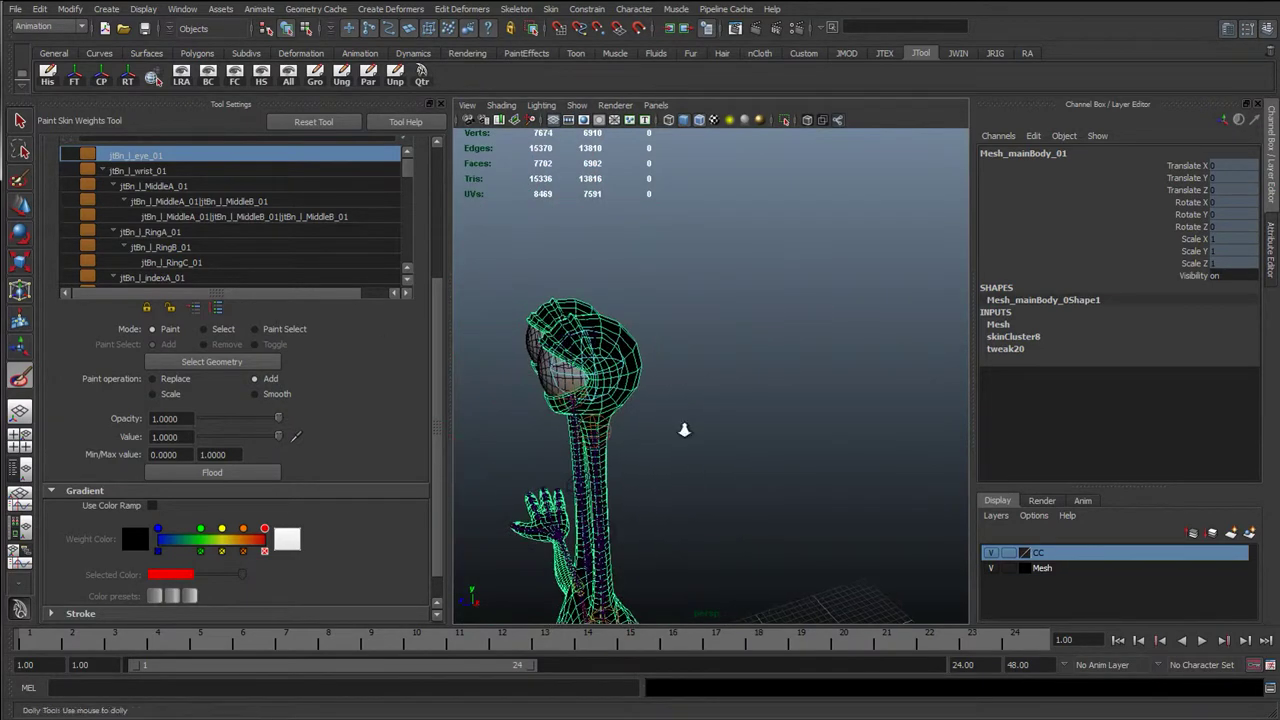
{"action": "right_click_drag", "start_coordinate": [683, 431], "coordinate": [763, 382], "text": "alt"}
{"action": "right_click_drag", "start_coordinate": [683, 392], "coordinate": [745, 400], "text": "alt"}
{"action": "mouse_move", "coordinate": [745, 400]}
{"action": "left_mouse_down", "text": "alt"}
{"action": "mouse_move", "coordinate": [629, 387]}
{"action": "mouse_move", "coordinate": [704, 375]}
{"action": "left_mouse_up", "text": "alt"}
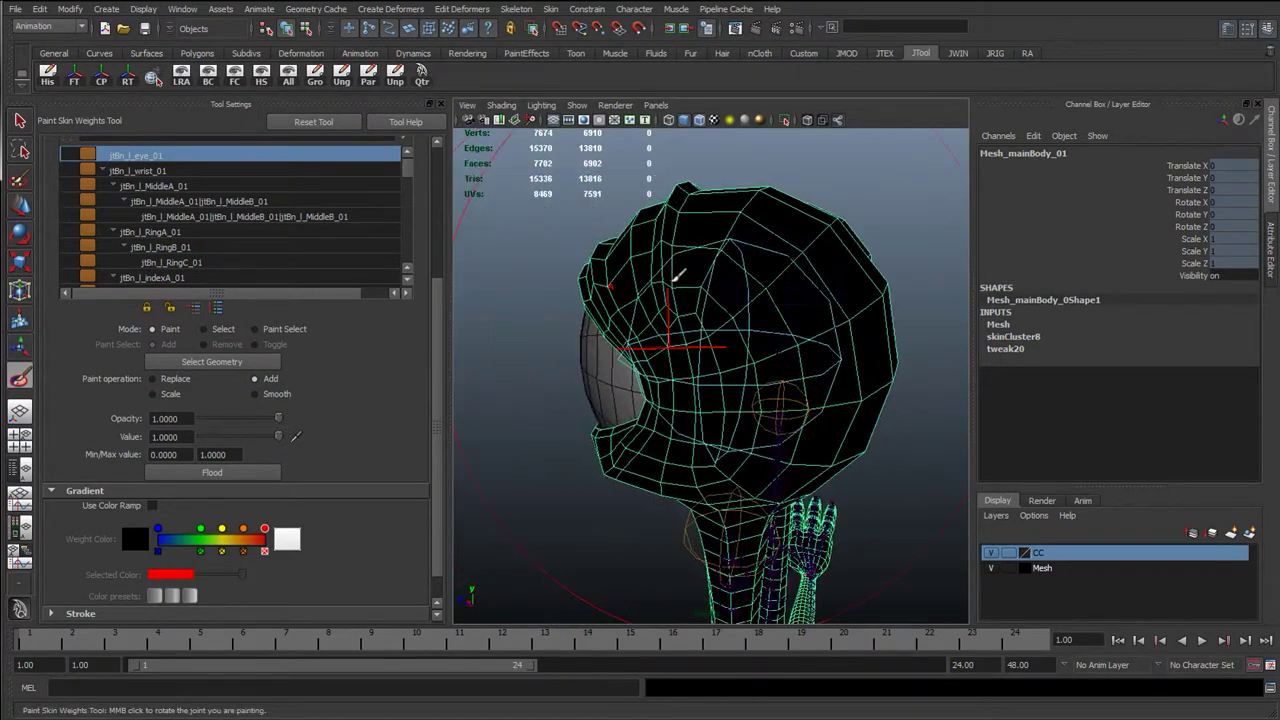
{"action": "key", "text": "b"}
{"action": "left_click_drag", "start_coordinate": [766, 284], "coordinate": [540, 303]}
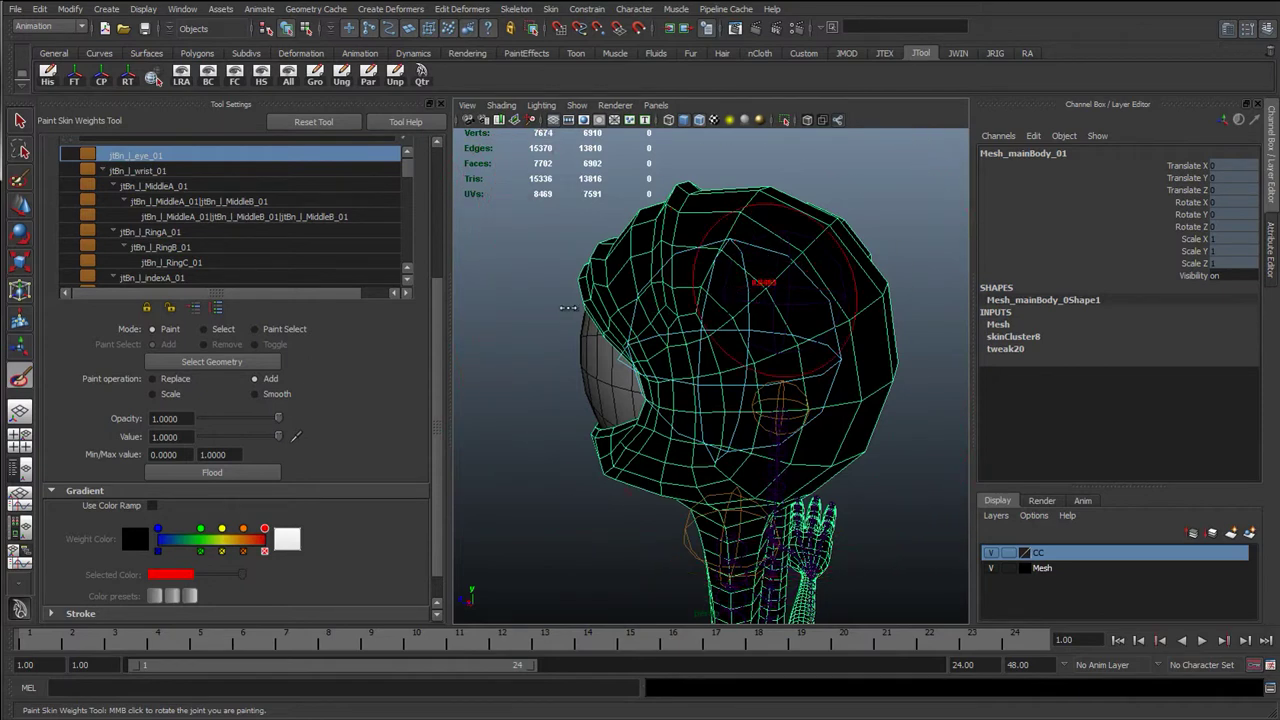
{"action": "left_click_drag", "start_coordinate": [744, 294], "coordinate": [688, 308], "text": "alt"}
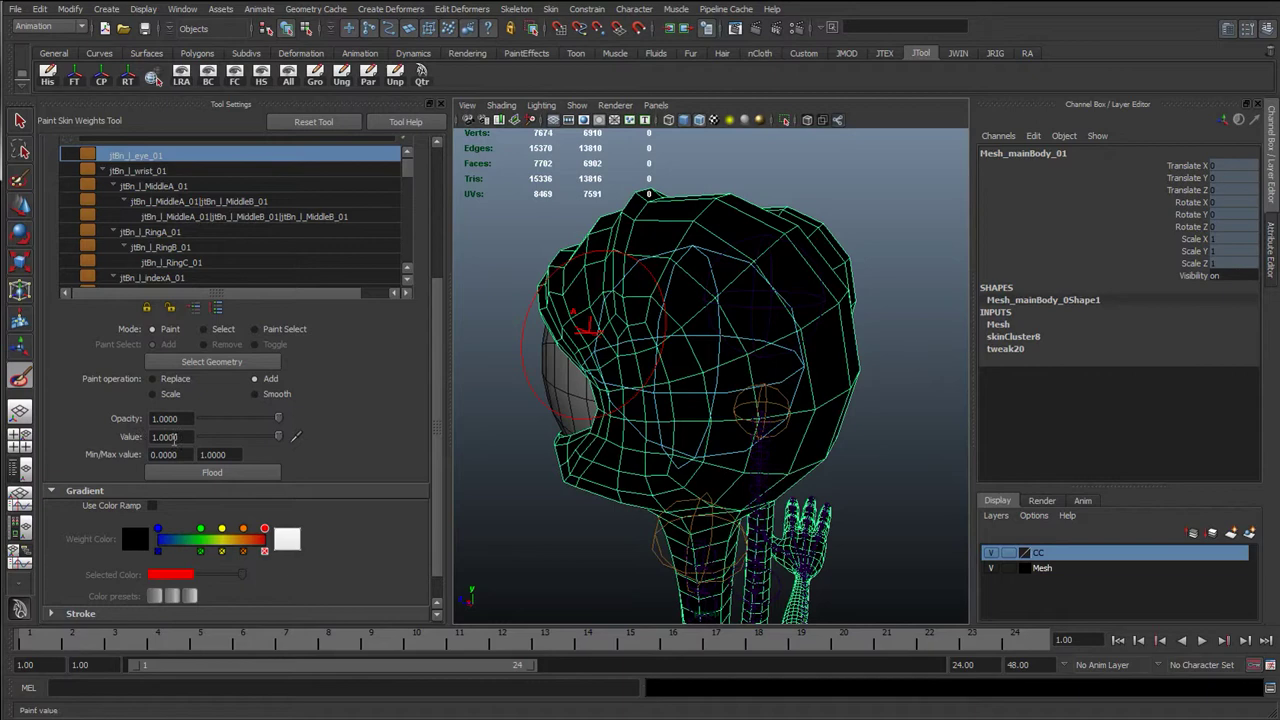
Step: Set the brush opacity to 1 and the paint value to 0.2
{"action": "double_click", "coordinate": [175, 438]}
{"action": "left_click_drag", "start_coordinate": [174, 419], "coordinate": [118, 428]}
{"action": "key", "text": "Return"}
{"action": "type", "text": "1"}
{"action": "key", "text": "Tab"}
{"action": "left_click_drag", "start_coordinate": [188, 437], "coordinate": [112, 451]}
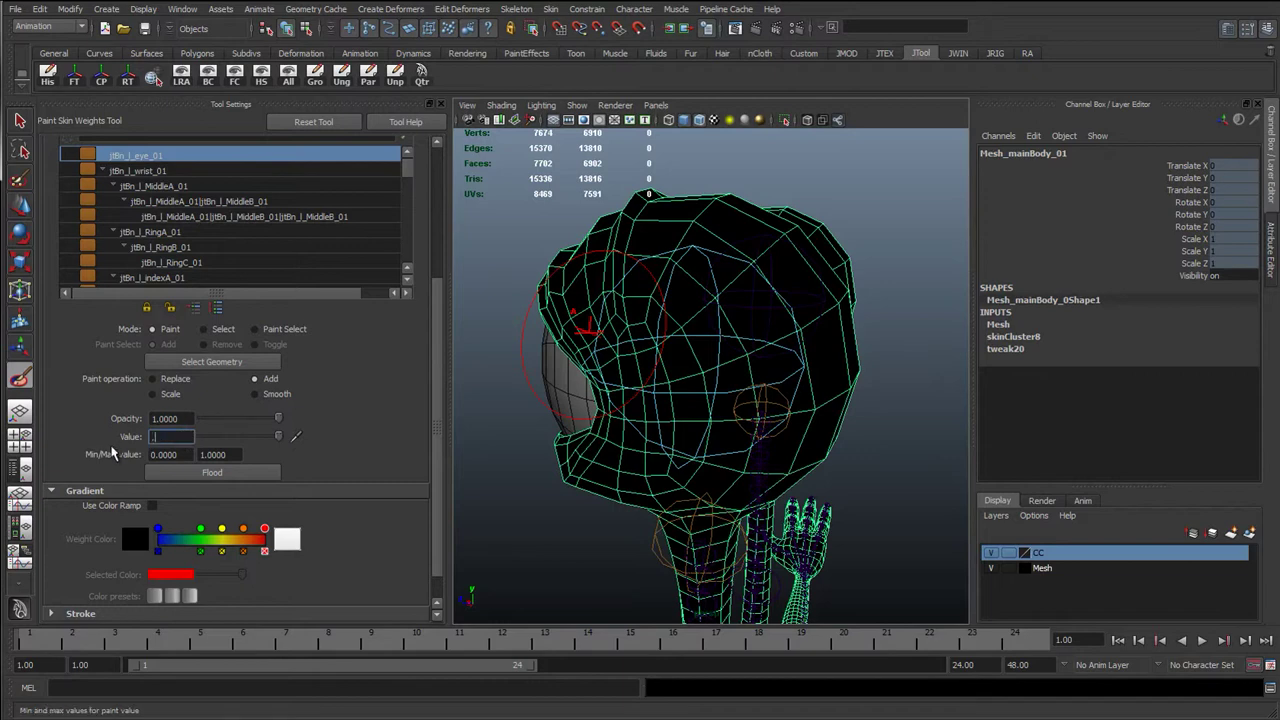
{"action": "type", "text": ".2"}
{"action": "key", "text": "Return"}
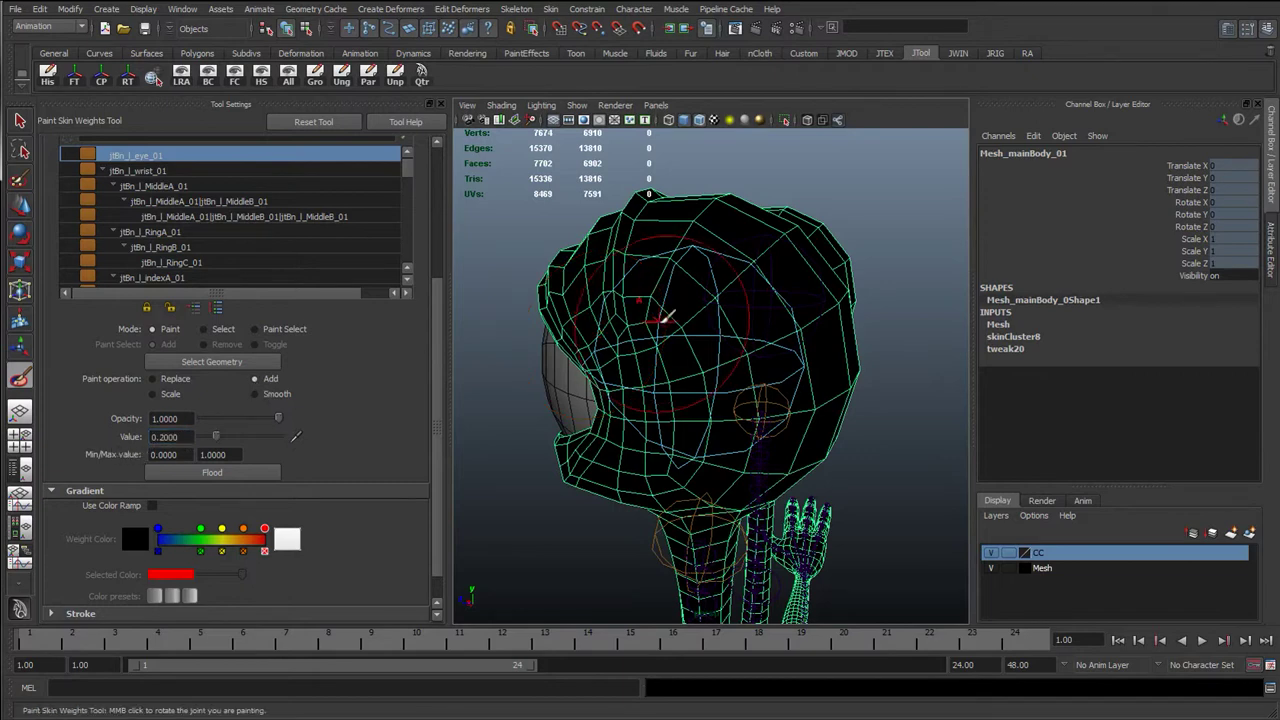
Step: Build up jtBn_l_eye_01 weights on the side and back of the left eye bulb with Add strokes, and undo them
{"action": "mouse_move", "coordinate": [645, 333]}
{"action": "left_mouse_down"}
{"action": "mouse_move", "coordinate": [702, 252]}
{"action": "mouse_move", "coordinate": [737, 365]}
{"action": "mouse_move", "coordinate": [676, 258]}
{"action": "left_mouse_up"}
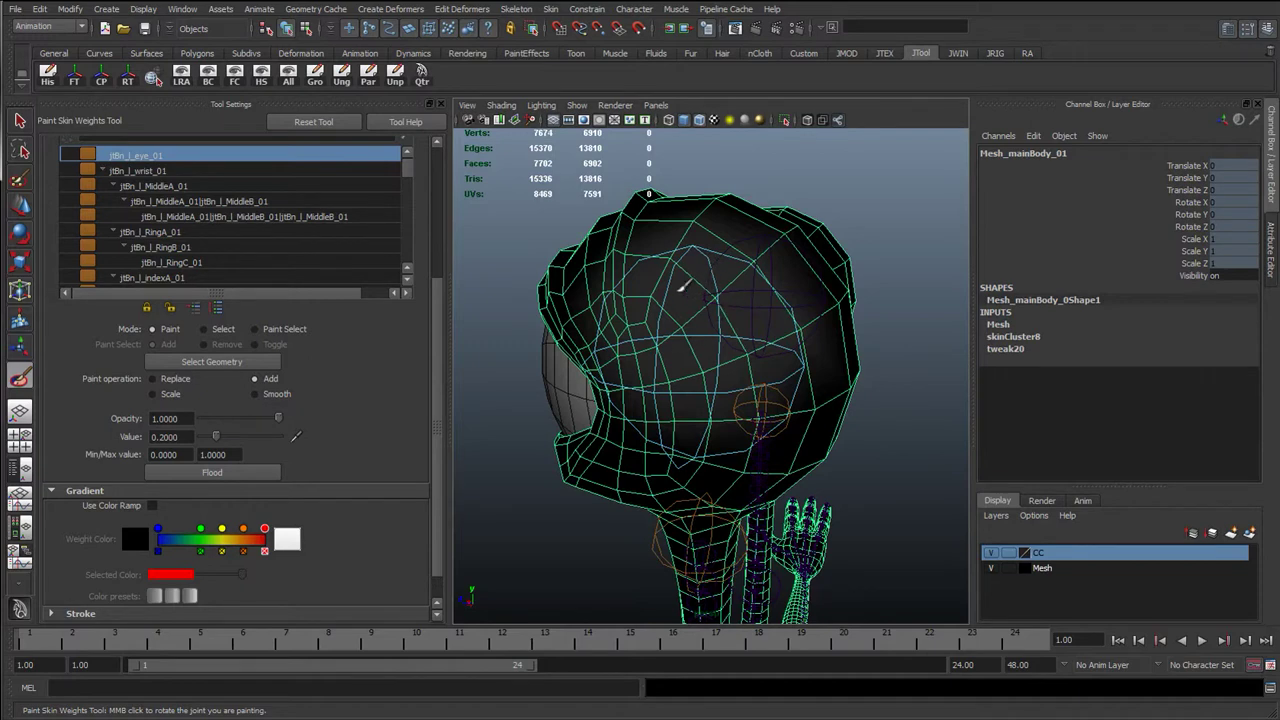
{"action": "left_click_drag", "start_coordinate": [679, 401], "coordinate": [627, 405], "text": "alt"}
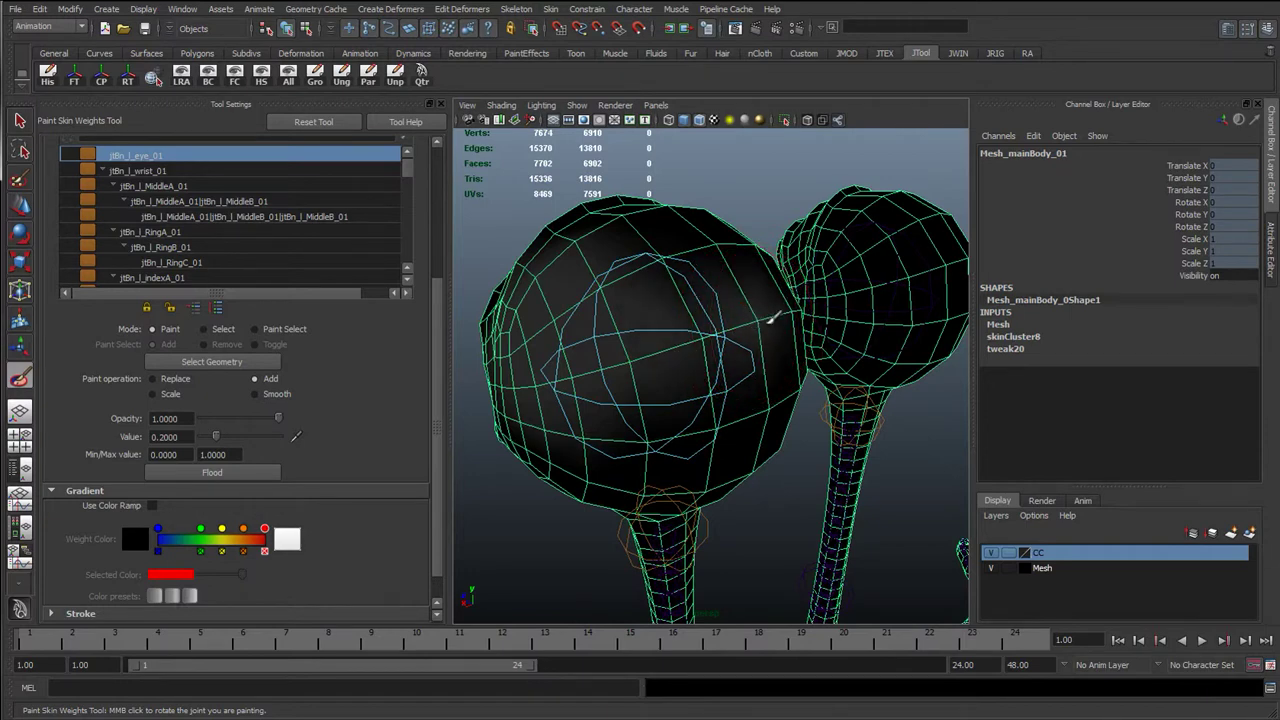
{"action": "mouse_move", "coordinate": [740, 340]}
{"action": "left_mouse_down"}
{"action": "mouse_move", "coordinate": [571, 349]}
{"action": "mouse_move", "coordinate": [563, 292]}
{"action": "mouse_move", "coordinate": [593, 346]}
{"action": "mouse_move", "coordinate": [631, 303]}
{"action": "mouse_move", "coordinate": [534, 312]}
{"action": "mouse_move", "coordinate": [600, 337]}
{"action": "mouse_move", "coordinate": [563, 323]}
{"action": "mouse_move", "coordinate": [582, 305]}
{"action": "mouse_move", "coordinate": [627, 368]}
{"action": "left_mouse_up"}
{"action": "mouse_move", "coordinate": [627, 368]}
{"action": "left_mouse_down"}
{"action": "mouse_move", "coordinate": [626, 351]}
{"action": "mouse_move", "coordinate": [612, 358]}
{"action": "left_mouse_up"}
{"action": "mouse_move", "coordinate": [686, 391]}
{"action": "left_mouse_down", "text": "alt"}
{"action": "mouse_move", "coordinate": [716, 387]}
{"action": "mouse_move", "coordinate": [657, 363]}
{"action": "mouse_move", "coordinate": [641, 340]}
{"action": "left_mouse_up", "text": "alt"}
{"action": "key", "text": "ctrl+z"}
{"action": "key", "text": "ctrl+z"}
{"action": "key", "text": "ctrl+z"}
{"action": "key", "text": "ctrl+z"}
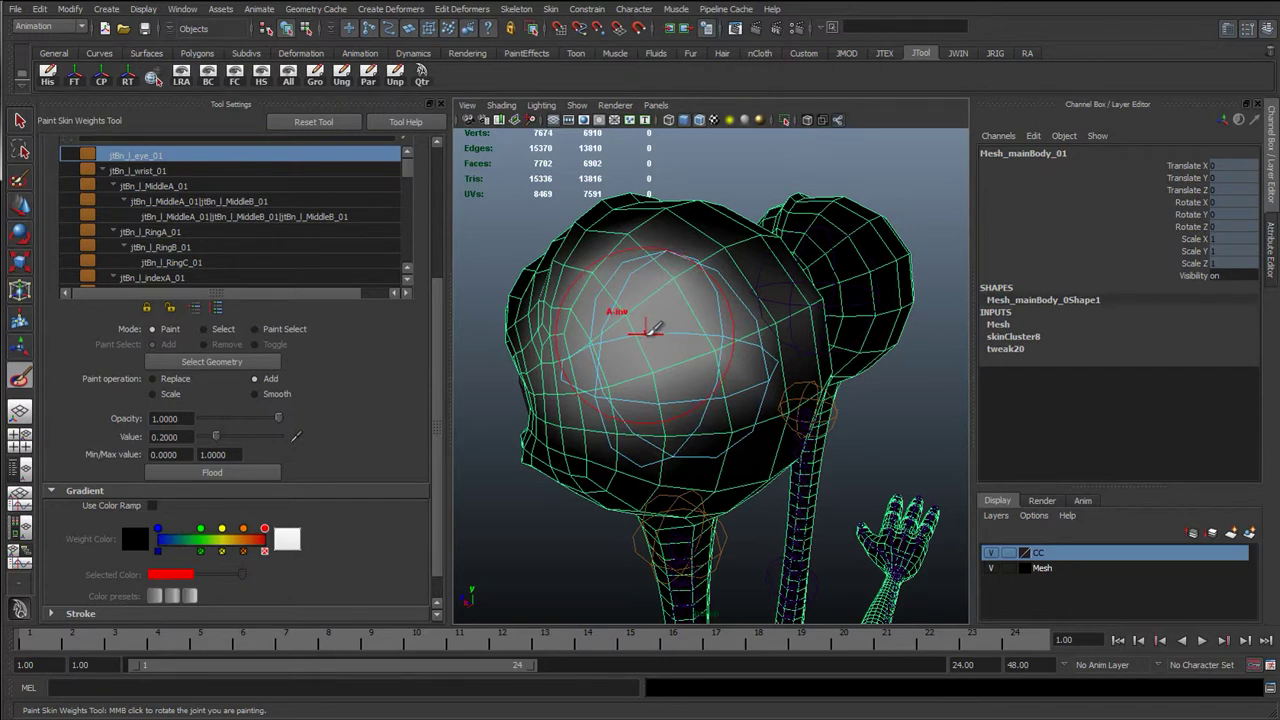
Step: Paint jtBn_l_eye_01 weights over most of the back of the left eye bulb, and undo all the strokes
{"action": "mouse_move", "coordinate": [648, 326]}
{"action": "left_mouse_down"}
{"action": "mouse_move", "coordinate": [660, 308]}
{"action": "mouse_move", "coordinate": [580, 352]}
{"action": "mouse_move", "coordinate": [638, 338]}
{"action": "mouse_move", "coordinate": [647, 406]}
{"action": "mouse_move", "coordinate": [609, 392]}
{"action": "left_mouse_up"}
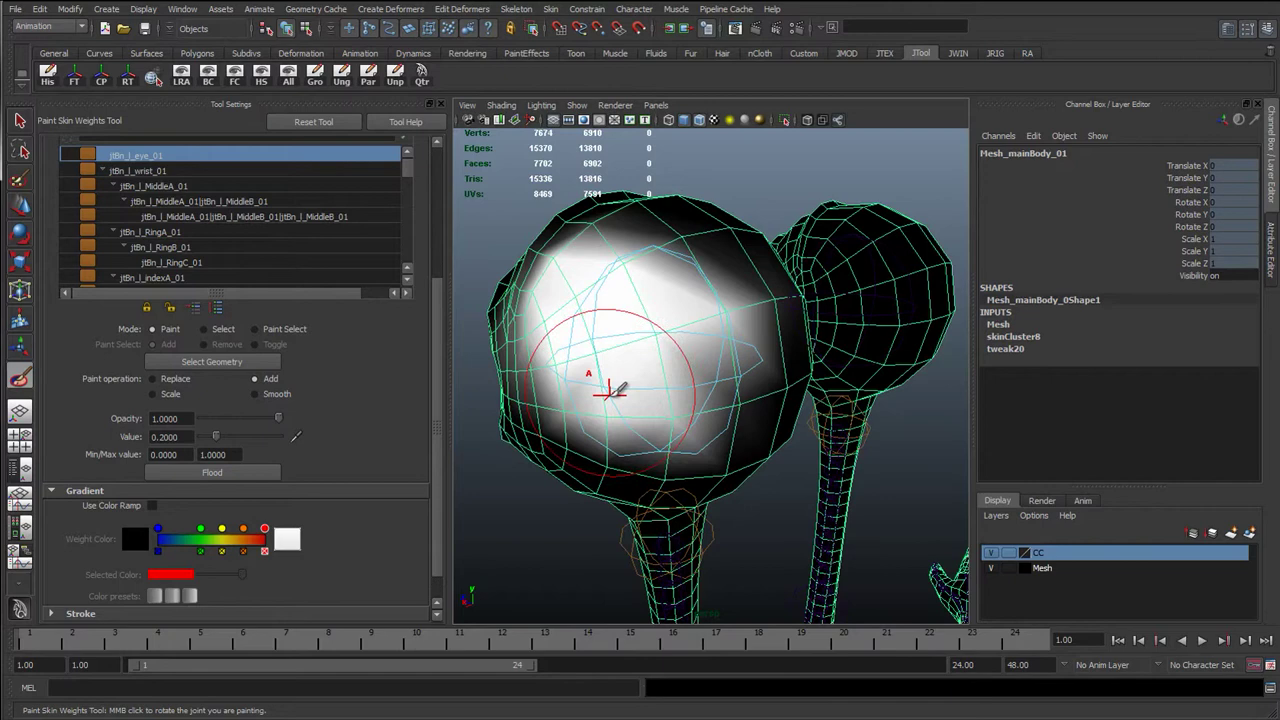
{"action": "key", "text": "ctrl+z"}
{"action": "key", "text": "ctrl+z"}
{"action": "key", "text": "ctrl+z"}
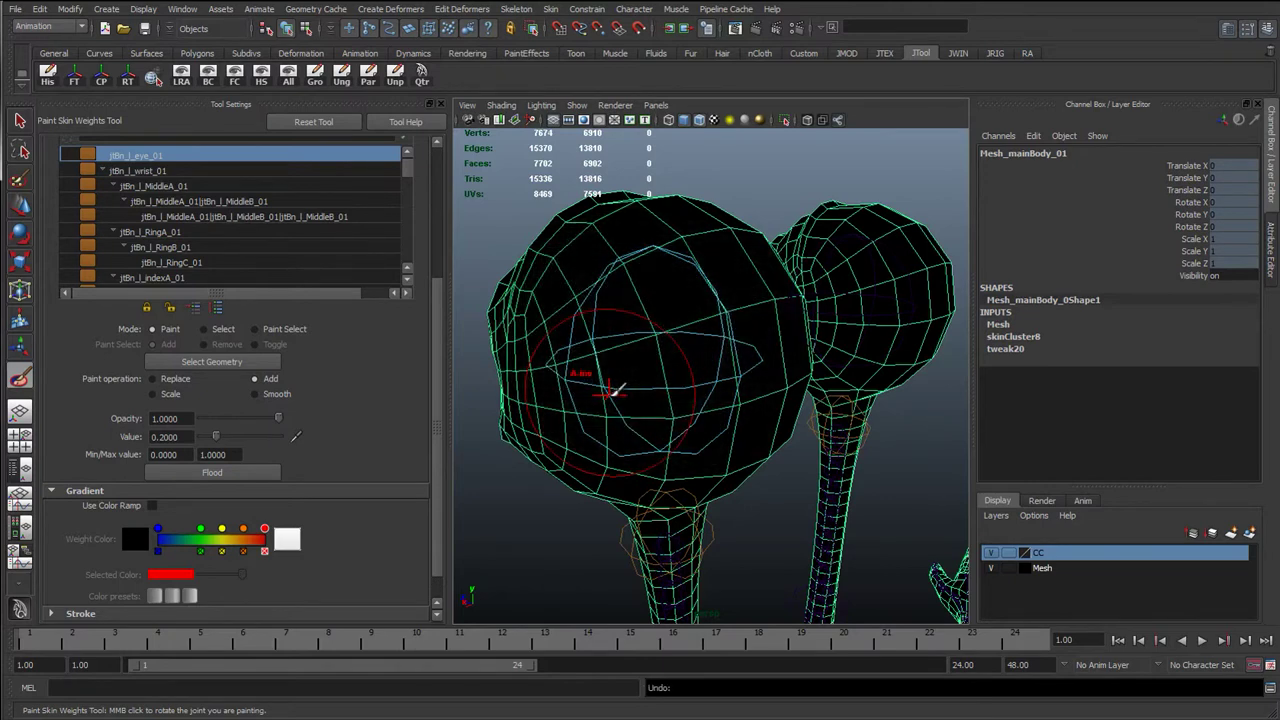
Step: Set the paint operation to Replace and paint jtBn_l_eye_01 weights on the back of the left eye bulb
{"action": "left_click_drag", "start_coordinate": [608, 386], "coordinate": [620, 370], "text": "alt"}
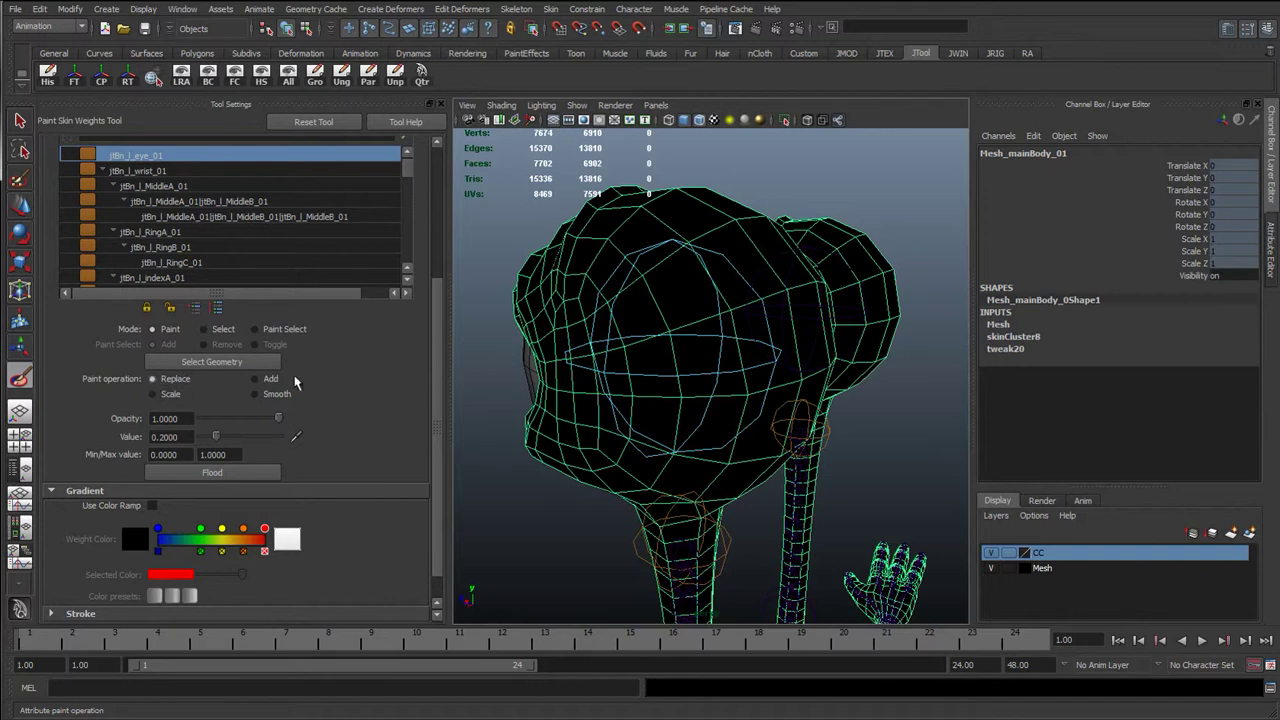
{"action": "mouse_move", "coordinate": [565, 360]}
{"action": "left_mouse_down", "text": "alt"}
{"action": "mouse_move", "coordinate": [608, 315]}
{"action": "mouse_move", "coordinate": [650, 340]}
{"action": "mouse_move", "coordinate": [634, 336]}
{"action": "mouse_move", "coordinate": [648, 297]}
{"action": "mouse_move", "coordinate": [606, 327]}
{"action": "mouse_move", "coordinate": [638, 297]}
{"action": "left_mouse_up", "text": "alt"}
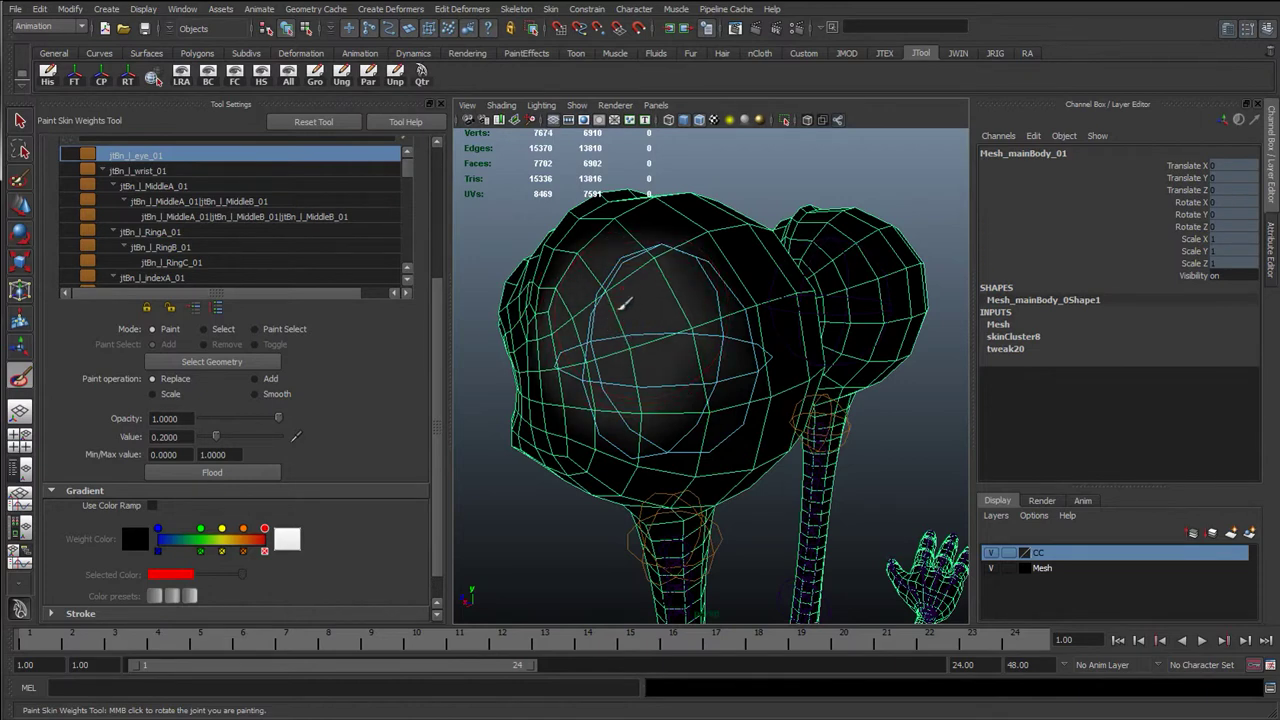
{"action": "mouse_move", "coordinate": [651, 322]}
{"action": "left_mouse_down"}
{"action": "mouse_move", "coordinate": [628, 345]}
{"action": "mouse_move", "coordinate": [609, 337]}
{"action": "mouse_move", "coordinate": [672, 350]}
{"action": "left_mouse_up"}
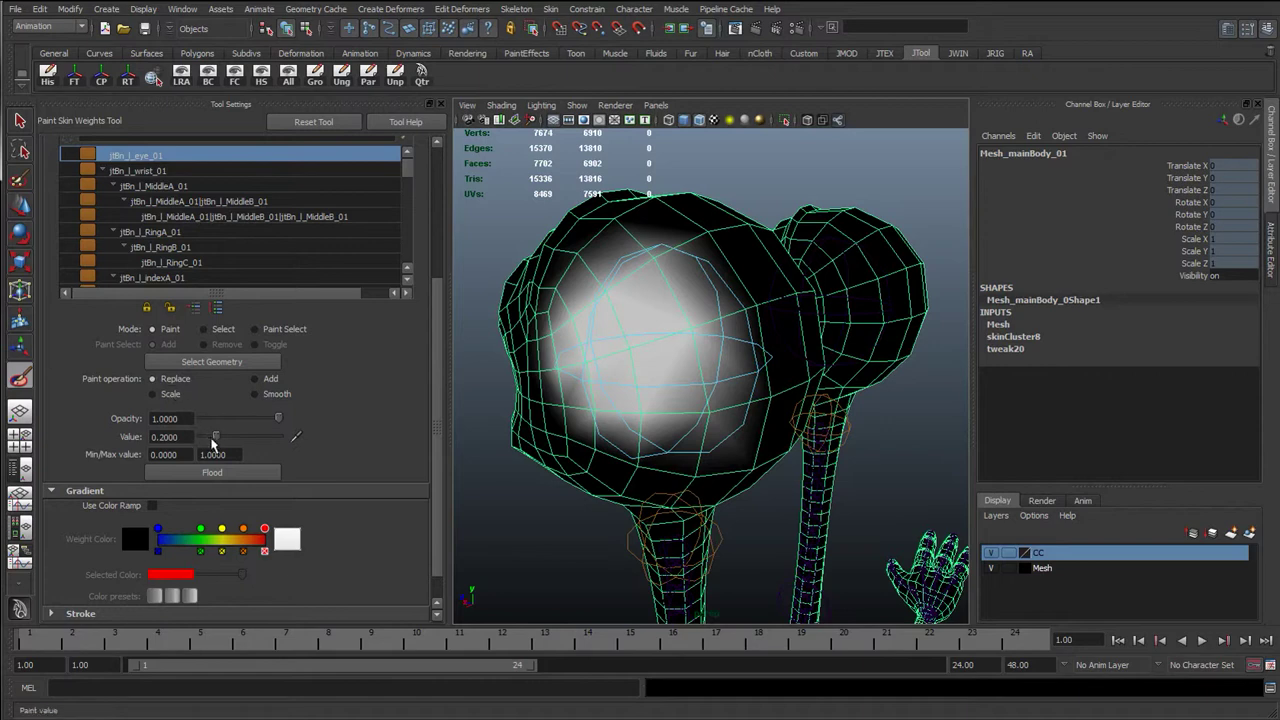
Step: Set the paint value to 1
{"action": "left_click_drag", "start_coordinate": [216, 437], "coordinate": [330, 444]}
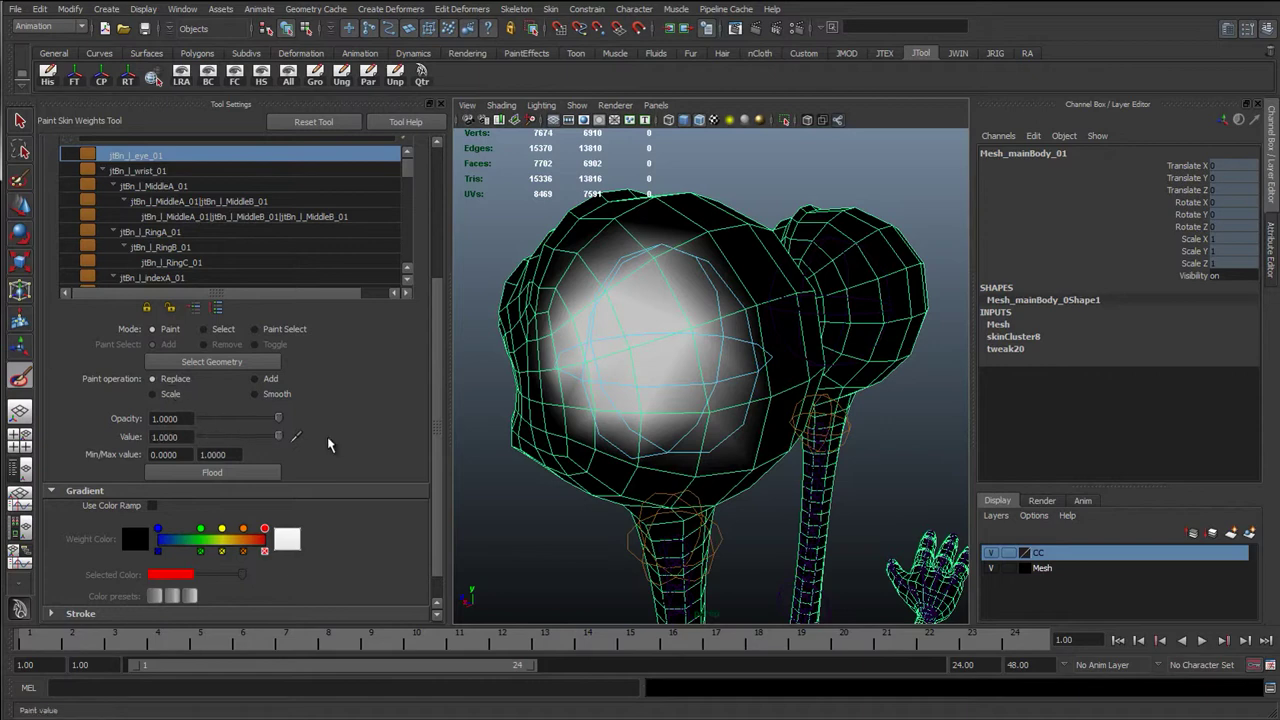
{"action": "left_click", "coordinate": [172, 437]}
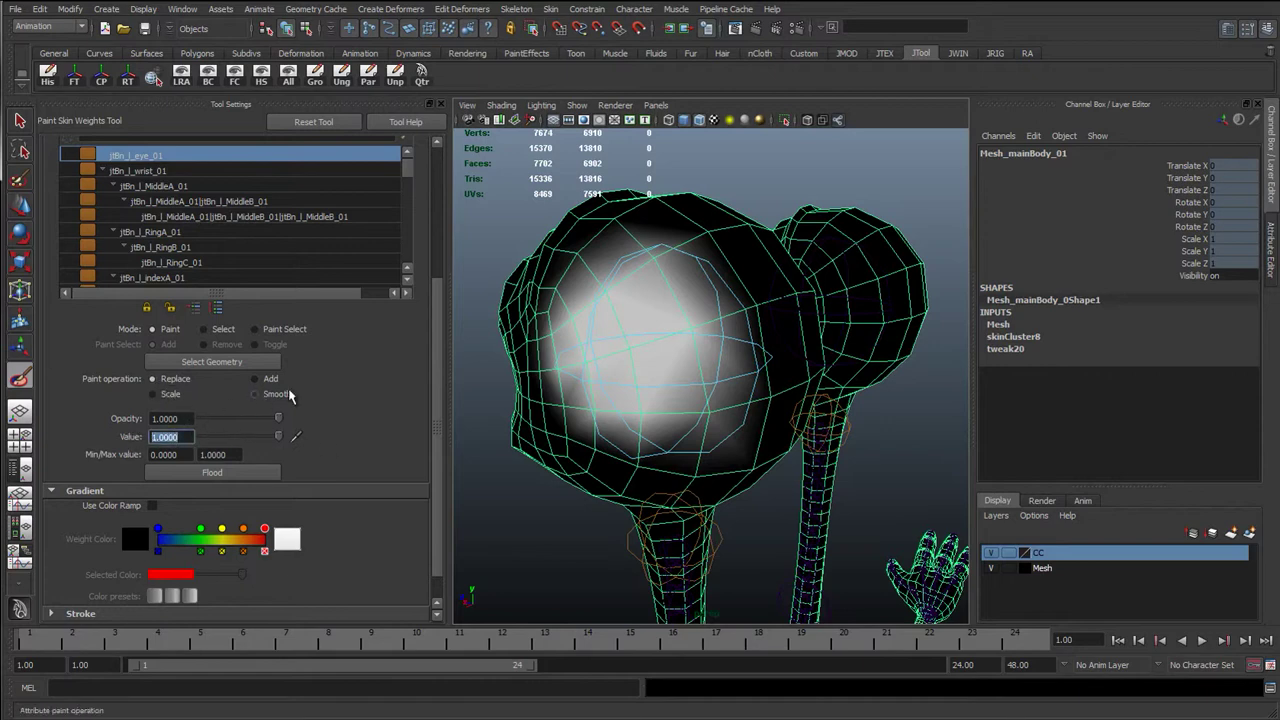
Step: Set the paint operation to Smooth and smooth the jtBn_l_eye_01 weights on the back of the left eye bulb
{"action": "left_click", "coordinate": [263, 397]}
{"action": "mouse_move", "coordinate": [623, 349]}
{"action": "left_mouse_down", "text": "alt"}
{"action": "mouse_move", "coordinate": [646, 314]}
{"action": "mouse_move", "coordinate": [558, 266]}
{"action": "mouse_move", "coordinate": [594, 296]}
{"action": "left_mouse_up", "text": "alt"}
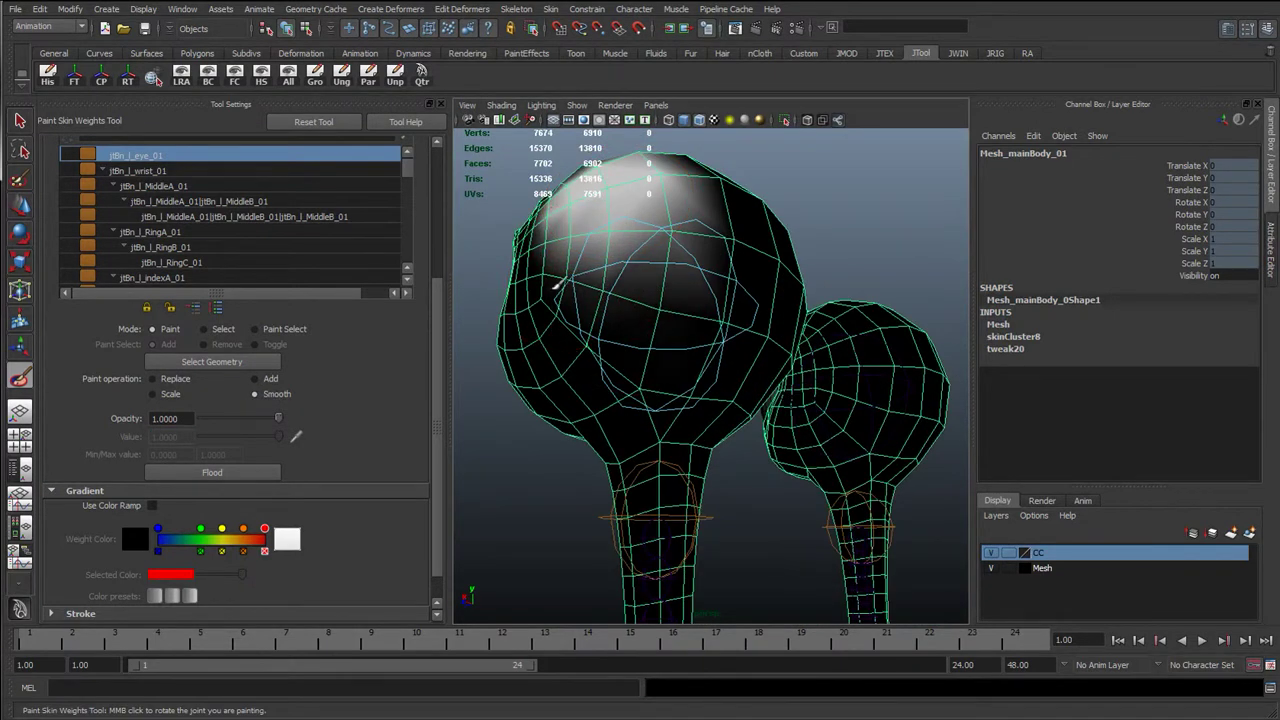
{"action": "left_click_drag", "start_coordinate": [686, 290], "coordinate": [583, 384], "text": "alt"}
{"action": "mouse_move", "coordinate": [575, 336]}
{"action": "left_mouse_down"}
{"action": "mouse_move", "coordinate": [566, 298]}
{"action": "mouse_move", "coordinate": [497, 312]}
{"action": "left_mouse_up"}
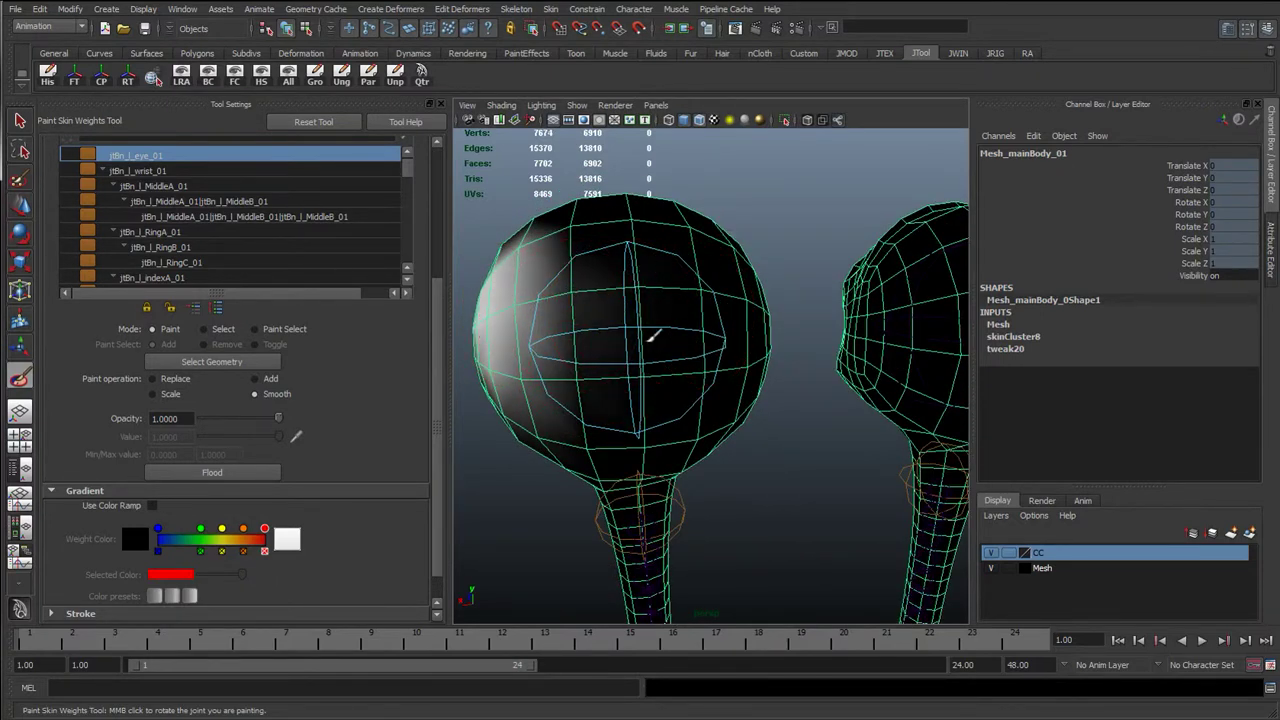
{"action": "left_click_drag", "start_coordinate": [548, 368], "coordinate": [583, 389], "text": "alt"}
{"action": "left_click_drag", "start_coordinate": [700, 369], "coordinate": [850, 372], "text": "alt"}
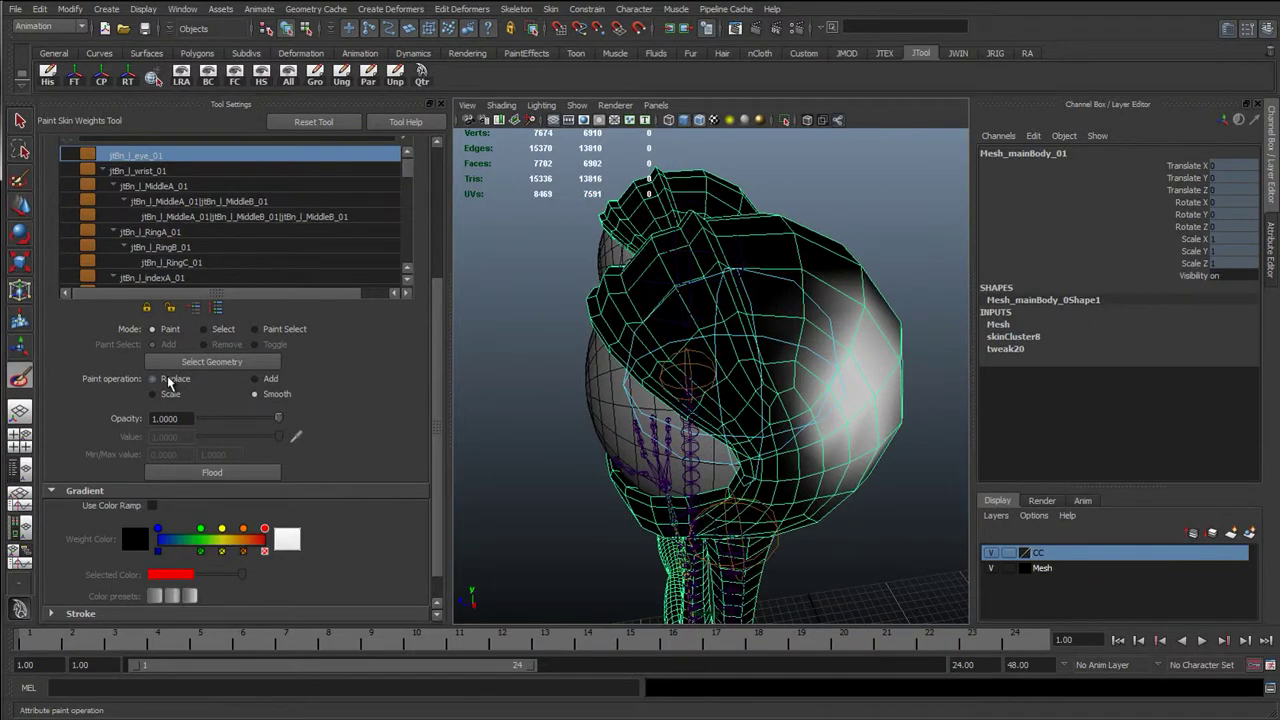
Step: Switch the paint operation back to Replace for the left eye bulb
{"action": "left_click", "coordinate": [168, 381]}
{"action": "left_click_drag", "start_coordinate": [770, 348], "coordinate": [480, 345], "text": "alt"}
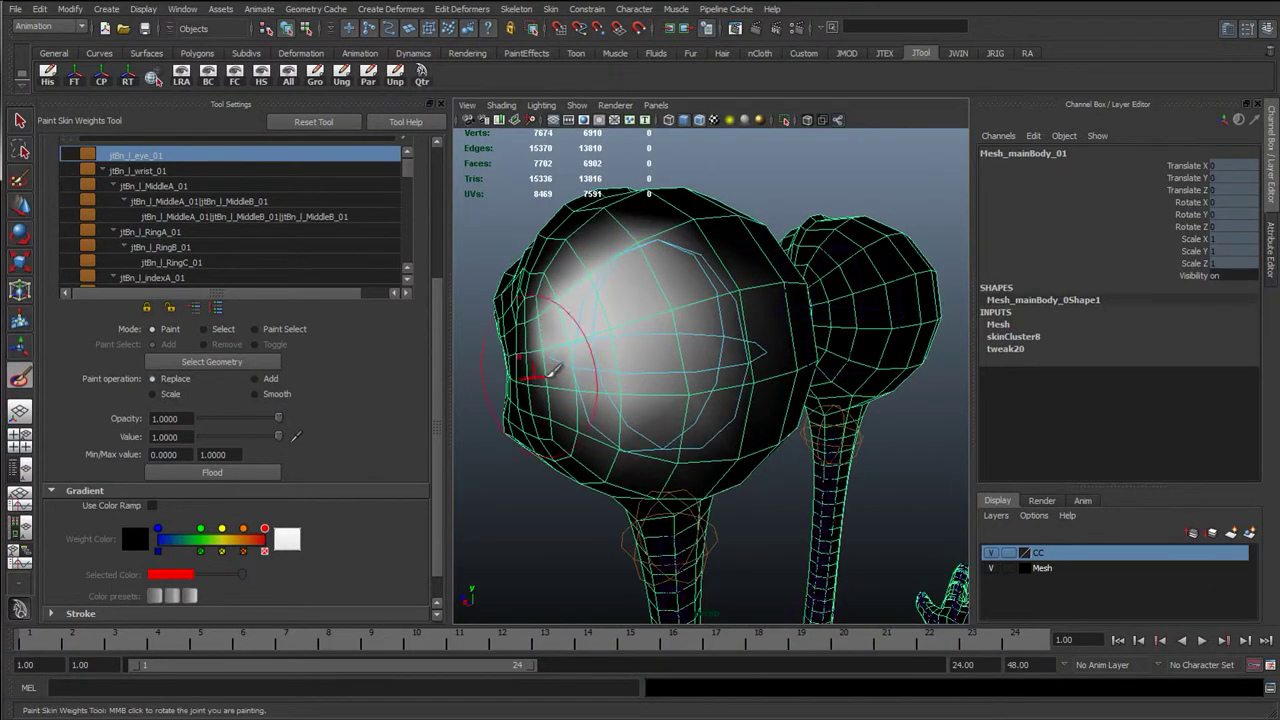
{"action": "left_click_drag", "start_coordinate": [552, 372], "coordinate": [612, 346], "text": "alt"}
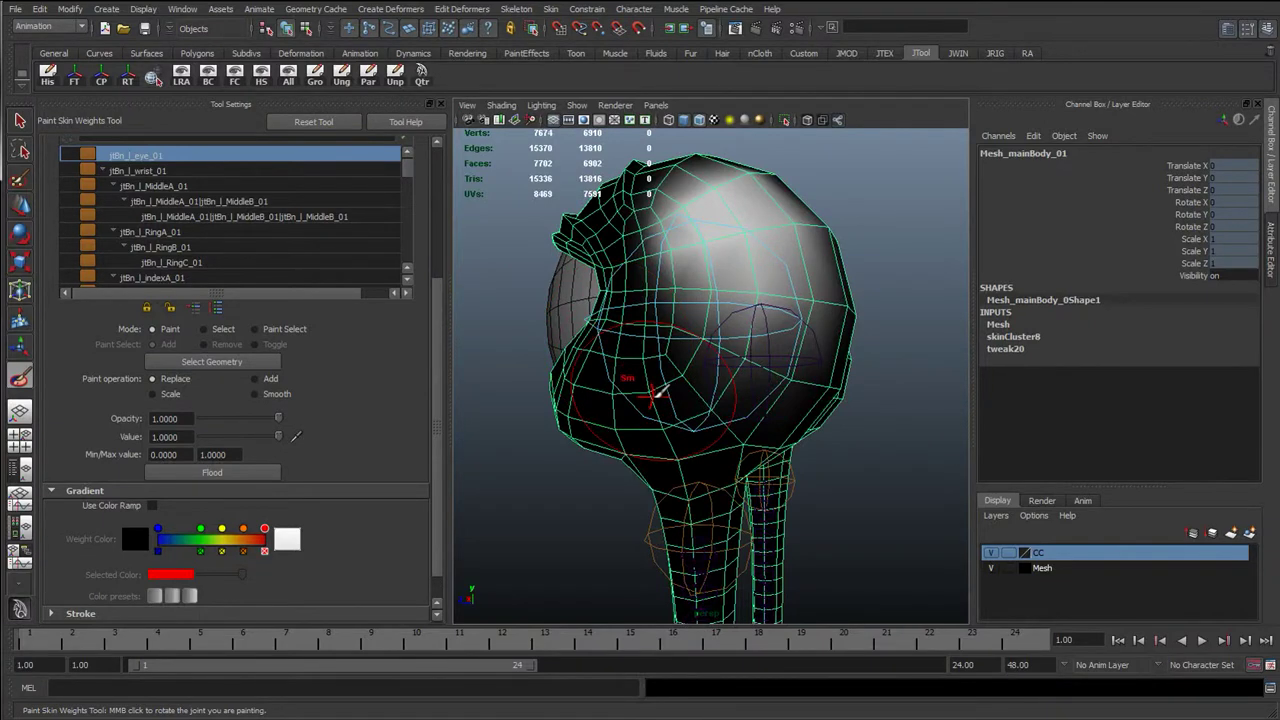
{"action": "key", "text": "shift"}
{"action": "key", "text": "shift"}
{"action": "key", "text": "shift"}
{"action": "key", "text": "shift"}
{"action": "key", "text": "shift"}
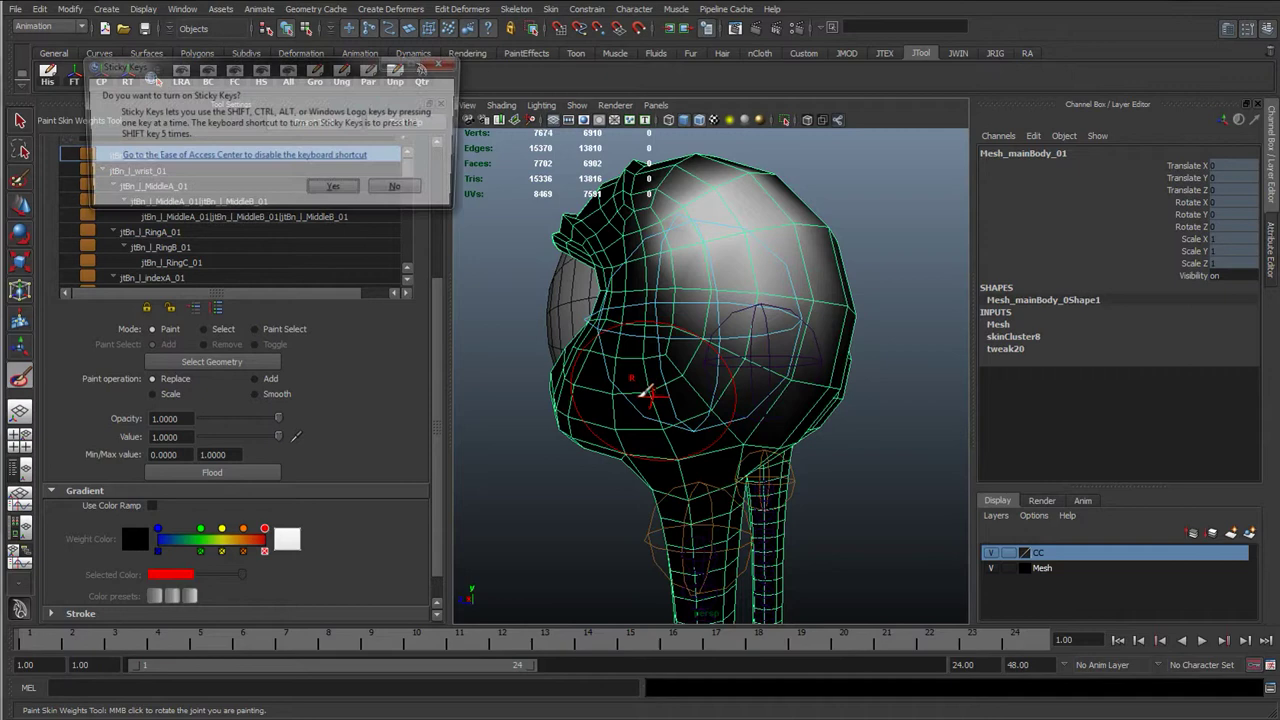
{"action": "left_click_drag", "start_coordinate": [250, 66], "coordinate": [252, 260]}
{"action": "left_click", "coordinate": [467, 260]}
Step: Paint jtBn_l_eye_01 weights onto the lower back of the left eye bulb, trying Smooth briefly and returning to Replace
{"action": "left_click_drag", "start_coordinate": [657, 355], "coordinate": [651, 282], "text": "alt"}
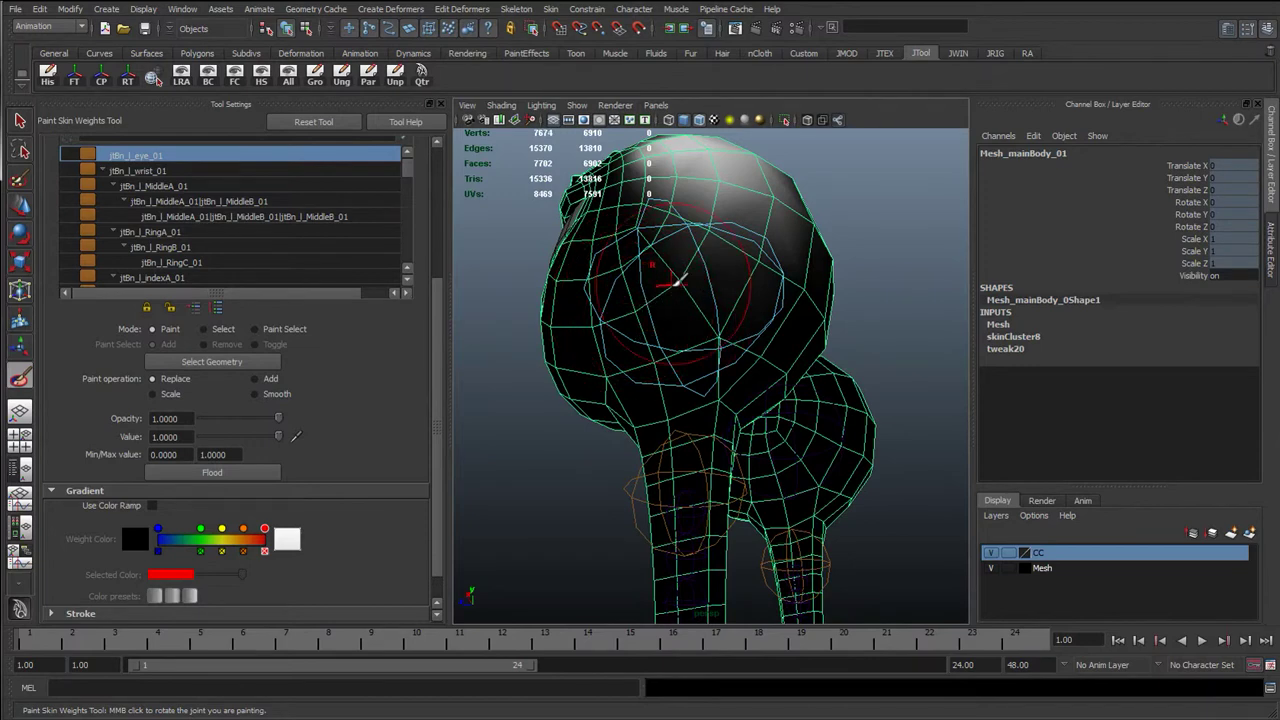
{"action": "mouse_move", "coordinate": [676, 281]}
{"action": "left_mouse_down"}
{"action": "mouse_move", "coordinate": [665, 260]}
{"action": "mouse_move", "coordinate": [650, 280]}
{"action": "left_mouse_up"}
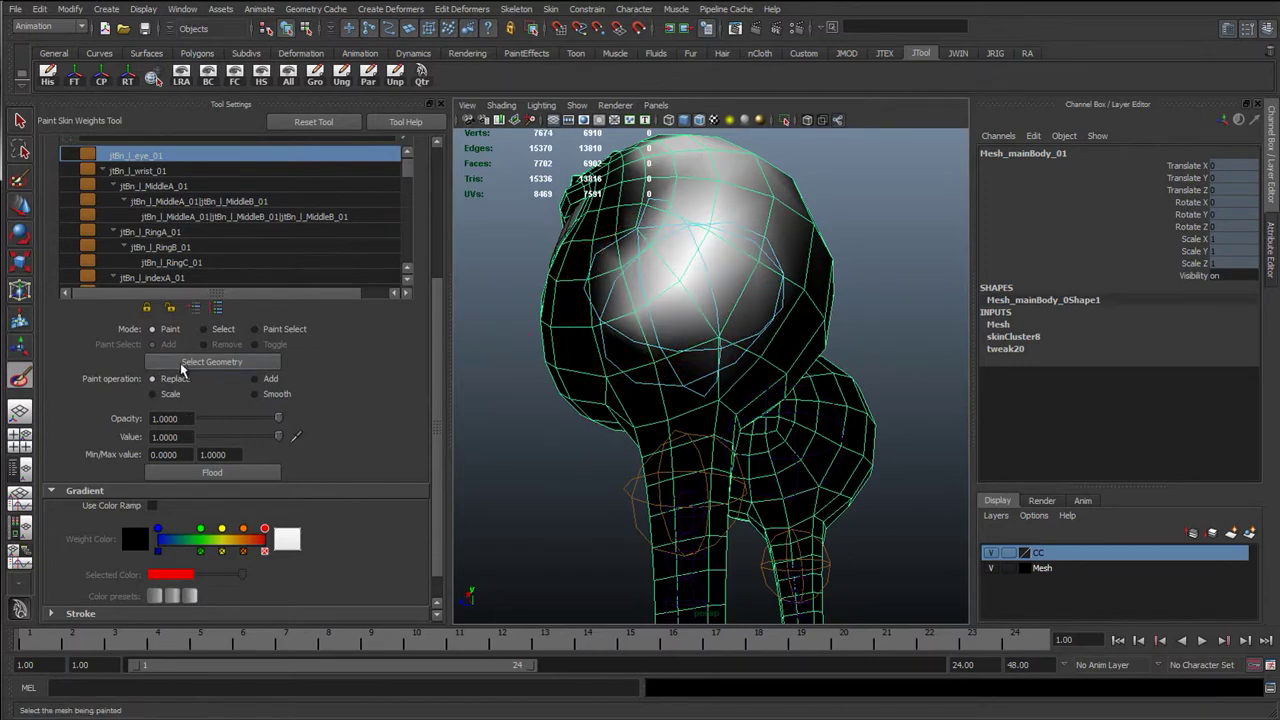
{"action": "left_click", "coordinate": [256, 394]}
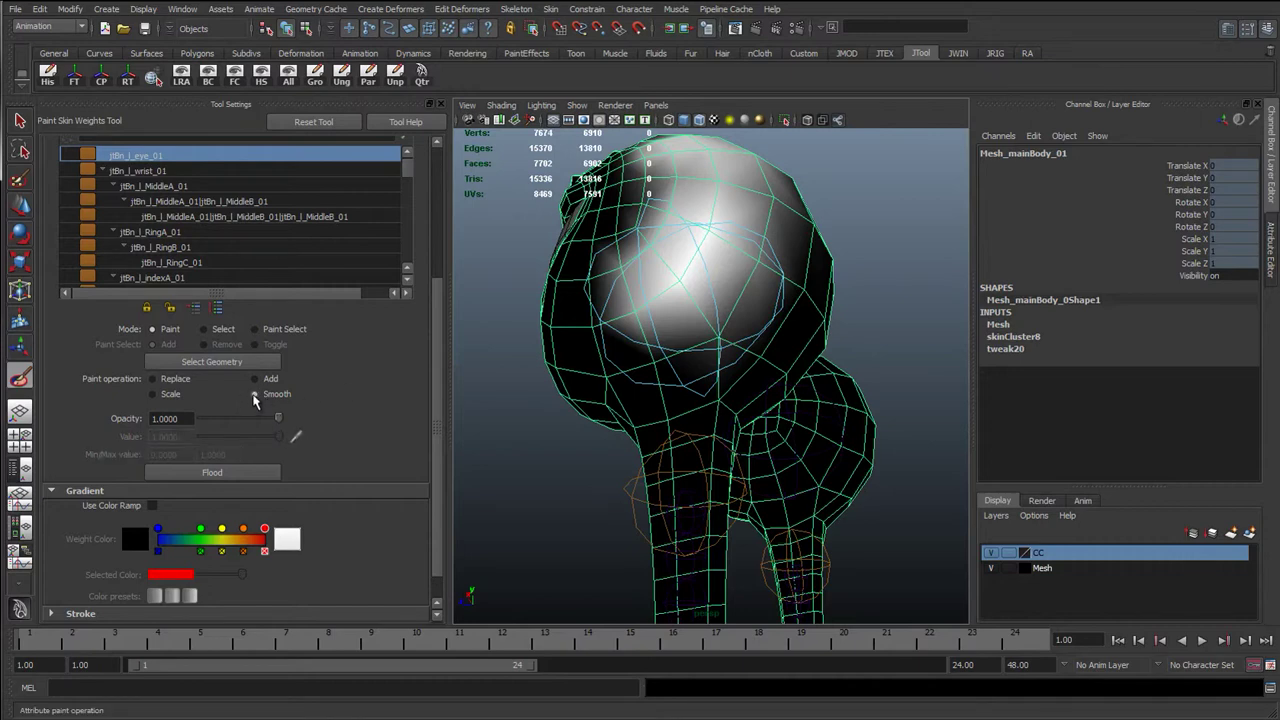
{"action": "left_click", "coordinate": [184, 381]}
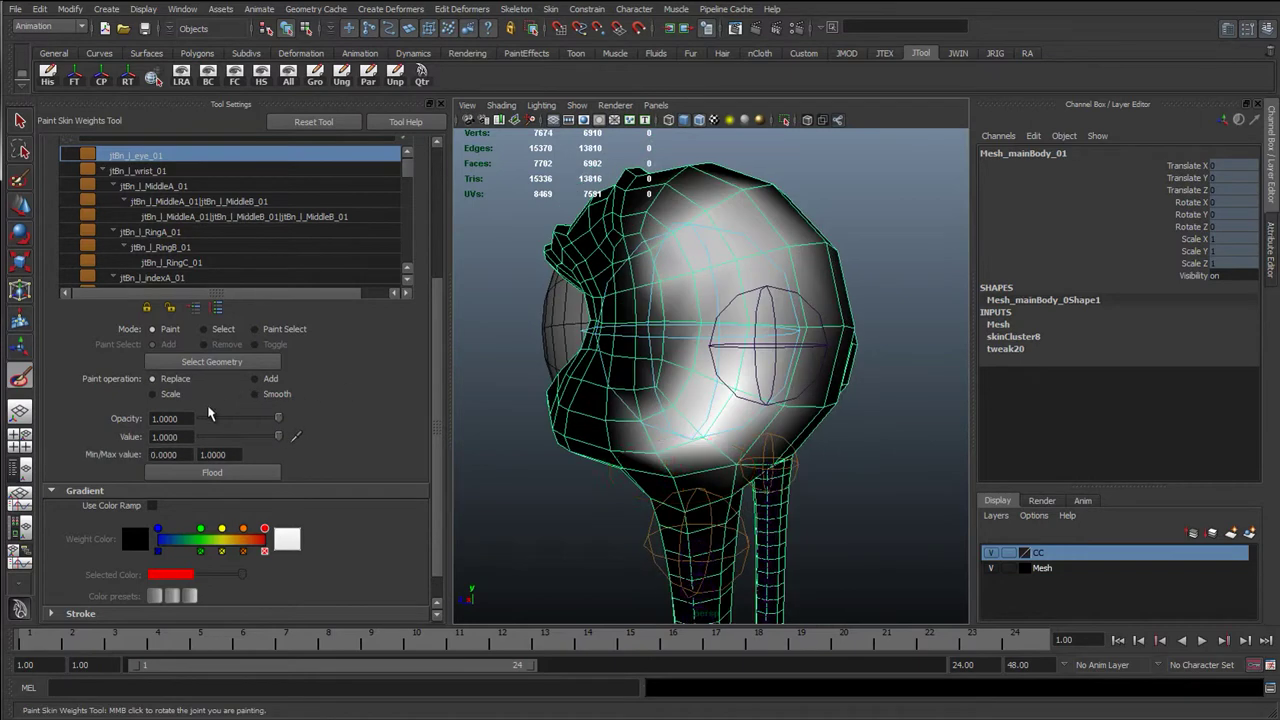
Step: Examine the left eye bulb's unpainted lids and front from several angles, trying a lower paint value and restoring it to 1
{"action": "left_click_drag", "start_coordinate": [690, 410], "coordinate": [560, 410], "text": "alt"}
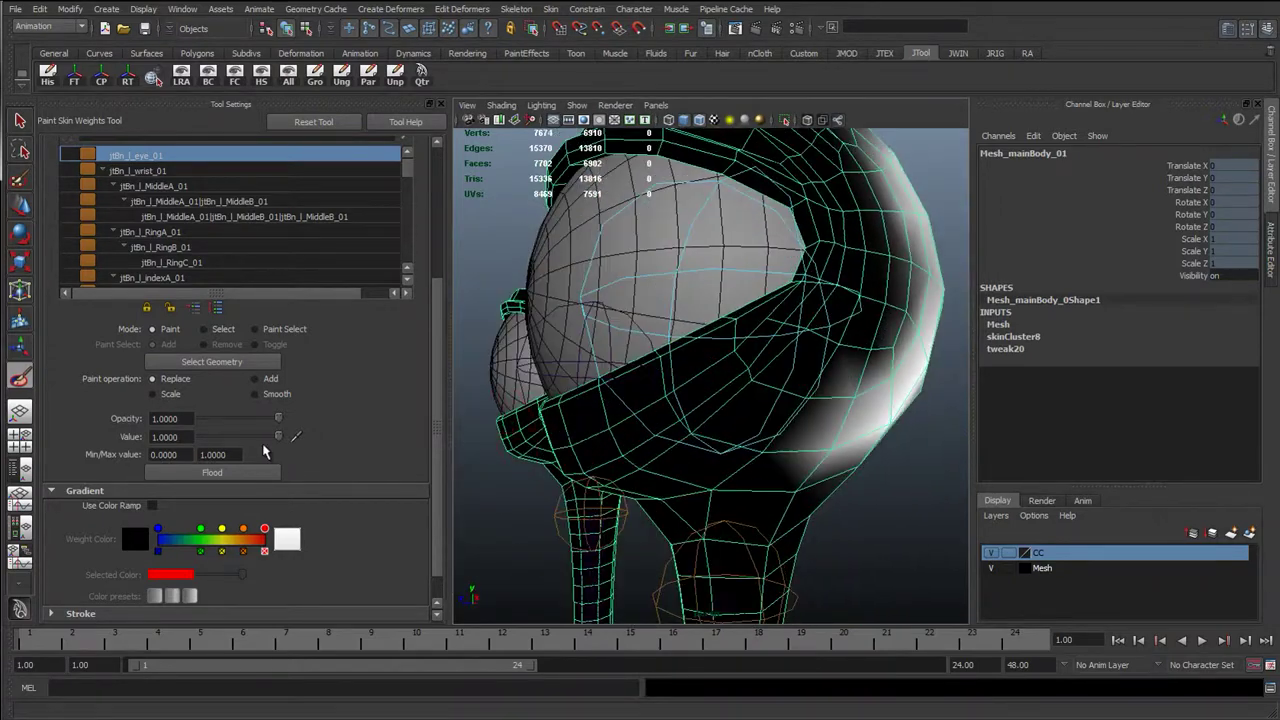
{"action": "scroll", "coordinate": [254, 463], "scroll_direction": "down", "scroll_amount": 1}
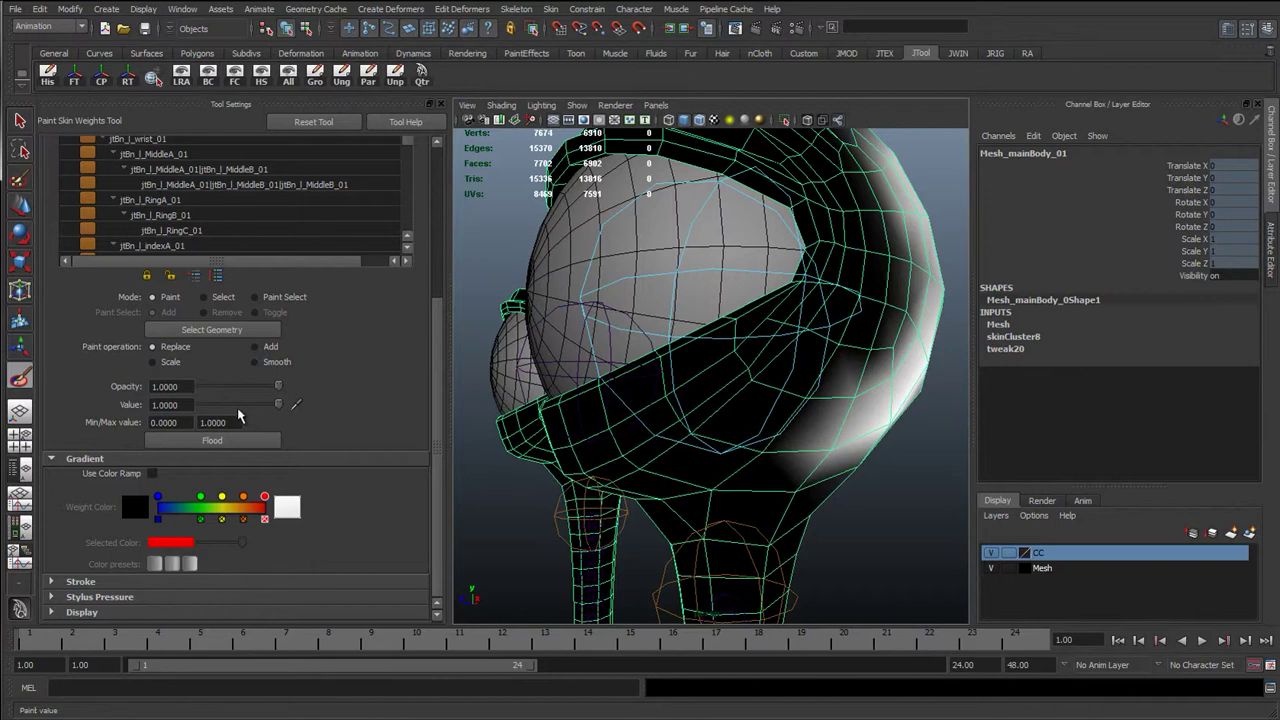
{"action": "scroll", "coordinate": [738, 380], "scroll_direction": "down", "scroll_amount": 3}
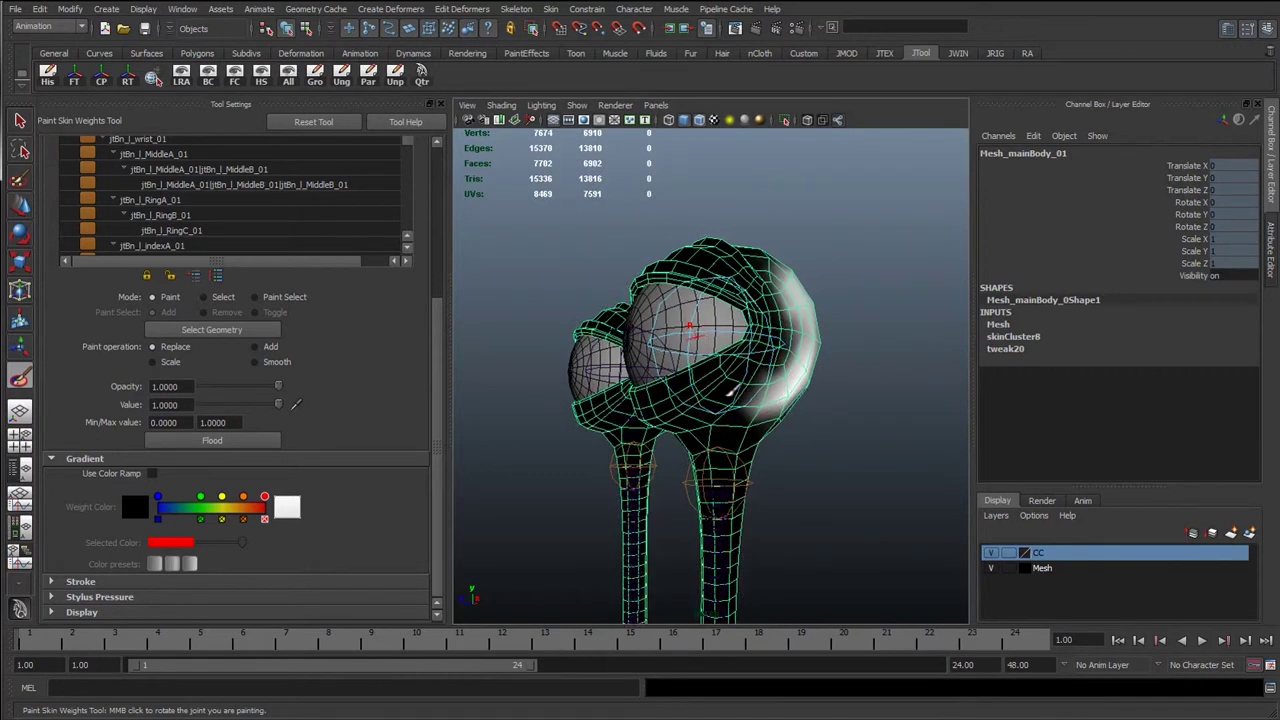
{"action": "left_click_drag", "start_coordinate": [732, 389], "coordinate": [779, 459], "text": "alt"}
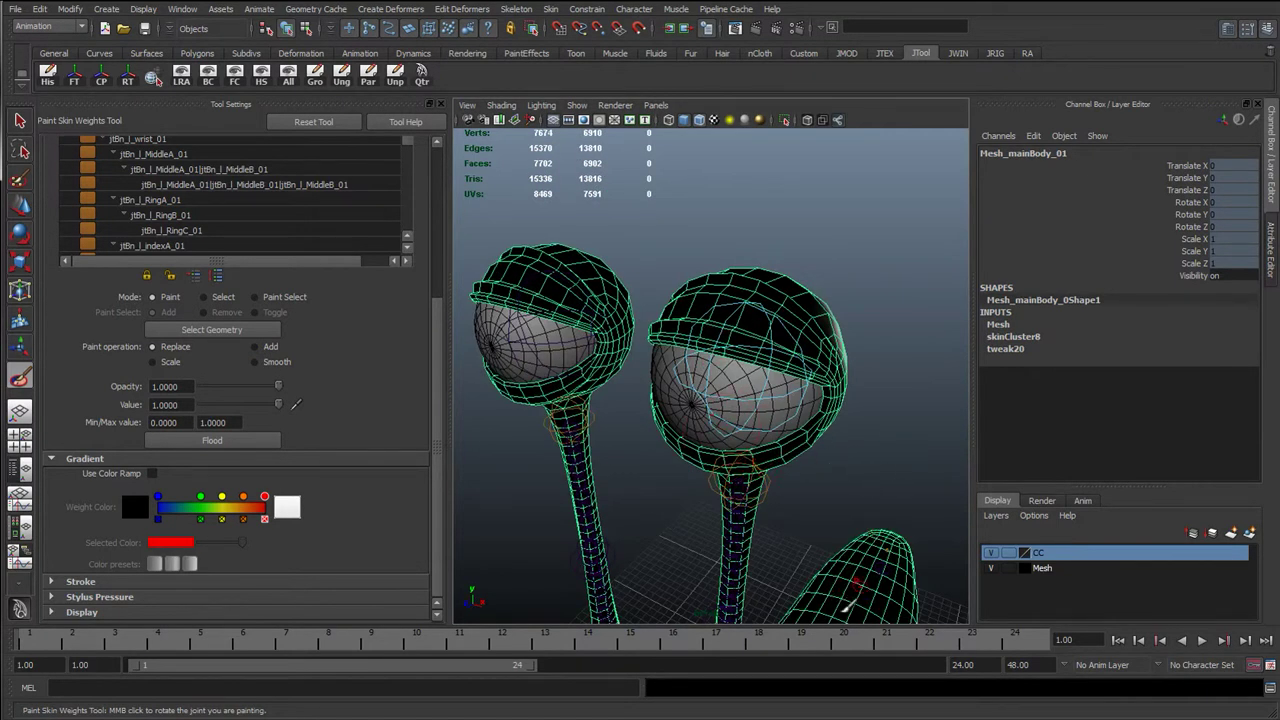
{"action": "left_click_drag", "start_coordinate": [736, 476], "coordinate": [680, 470], "text": "alt"}
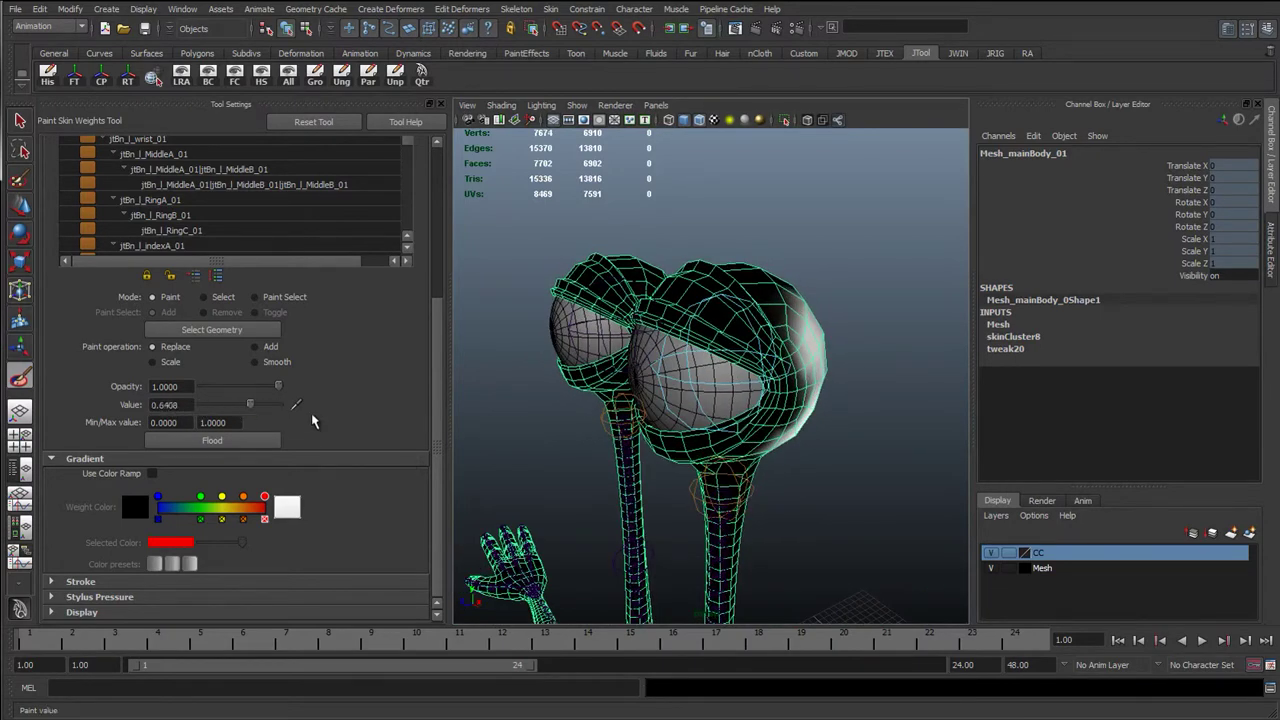
{"action": "left_click_drag", "start_coordinate": [312, 415], "coordinate": [356, 417]}
{"action": "left_click_drag", "start_coordinate": [643, 420], "coordinate": [777, 411], "text": "alt"}
{"action": "scroll", "coordinate": [777, 411], "scroll_direction": "up", "scroll_amount": 4}
{"action": "middle_click_drag", "start_coordinate": [666, 397], "coordinate": [591, 420], "text": "alt"}
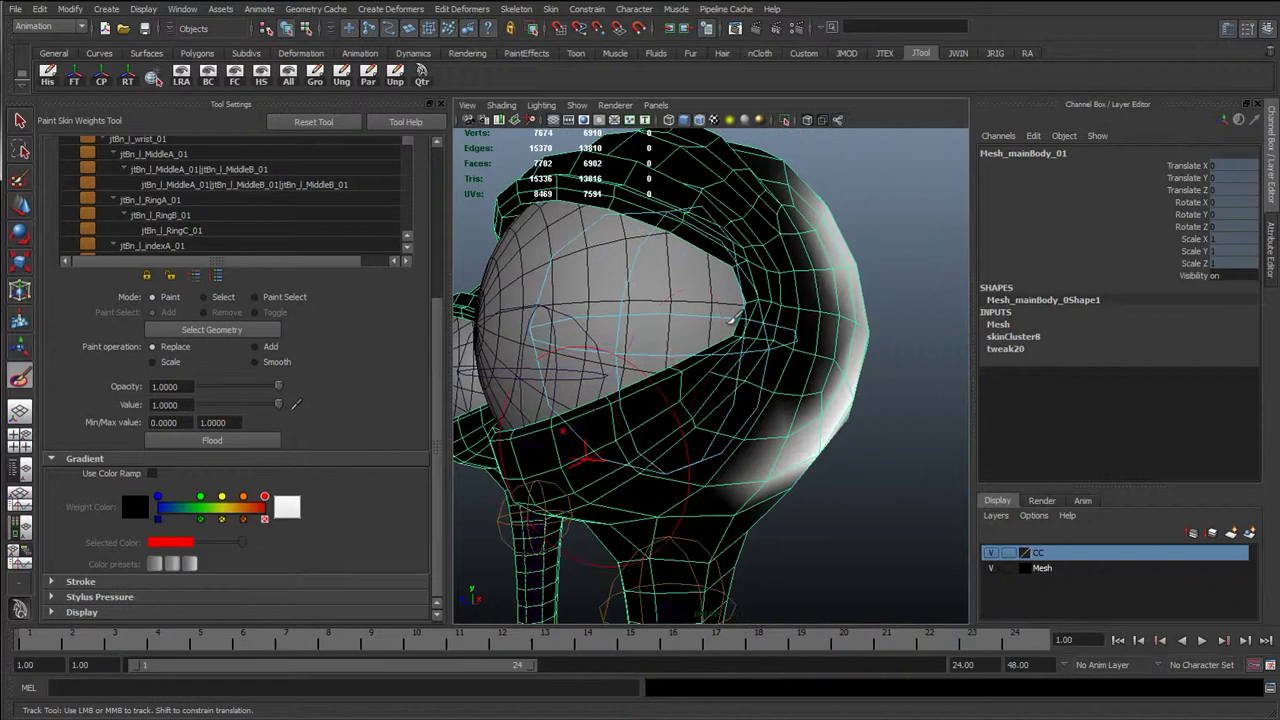
{"action": "scroll", "coordinate": [686, 412], "scroll_direction": "down", "scroll_amount": 5}
{"action": "left_click_drag", "start_coordinate": [672, 430], "coordinate": [982, 538], "text": "alt"}
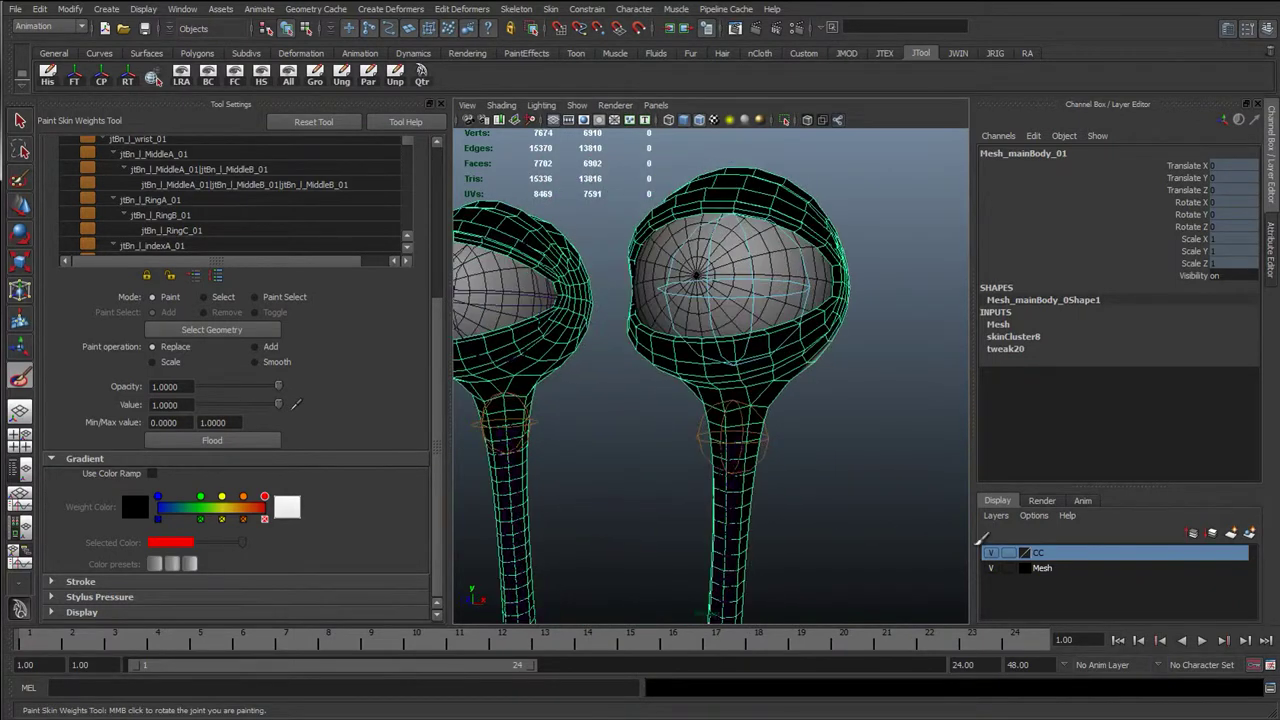
Step: Try toggling the visibility of the Mesh layer and switch it back on
{"action": "left_click", "coordinate": [991, 568]}
{"action": "left_click", "coordinate": [991, 568]}
{"action": "scroll", "coordinate": [608, 431], "scroll_direction": "down", "scroll_amount": 5}
{"action": "left_click_drag", "start_coordinate": [557, 443], "coordinate": [703, 462], "text": "alt"}
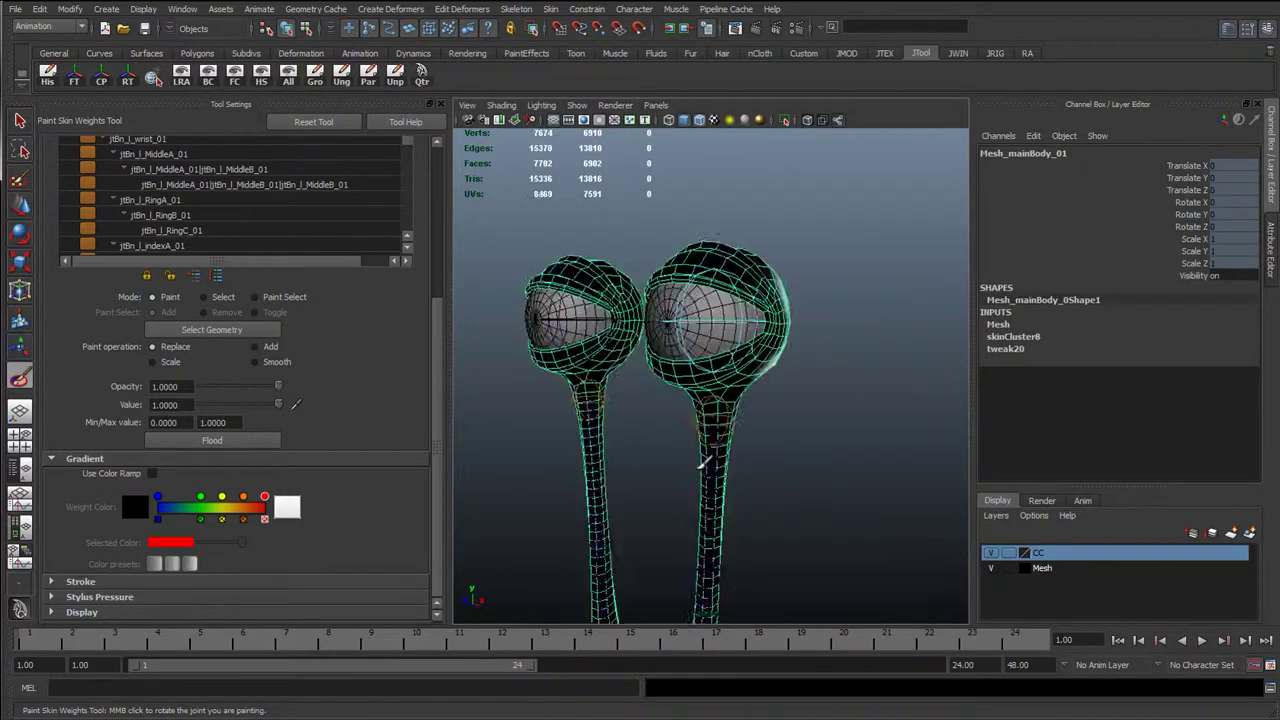
Step: Select both eyeball meshes and reveal them in an Outliner beside the perspective view
{"action": "scroll", "coordinate": [703, 462], "scroll_direction": "up", "scroll_amount": 3}
{"action": "key", "text": "q"}
{"action": "left_click", "coordinate": [567, 287]}
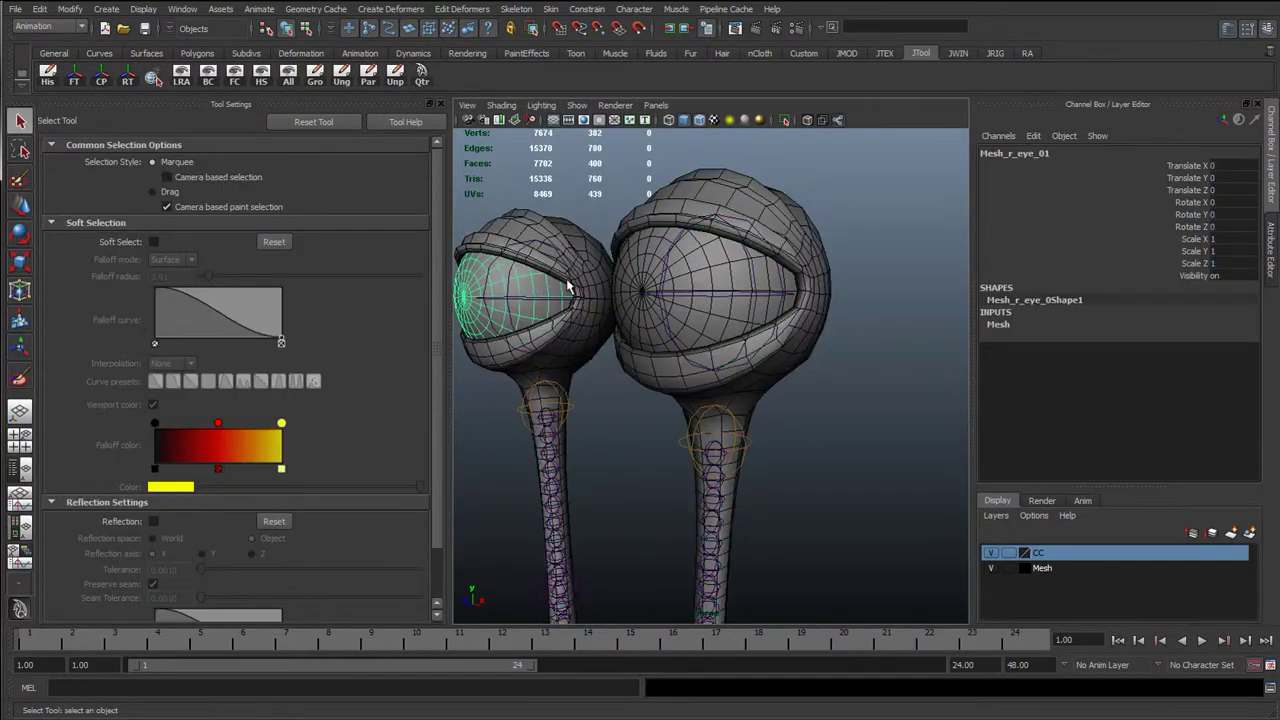
{"action": "left_click", "coordinate": [728, 278], "text": "shift"}
{"action": "middle_click_drag", "start_coordinate": [763, 486], "coordinate": [732, 260], "text": "alt"}
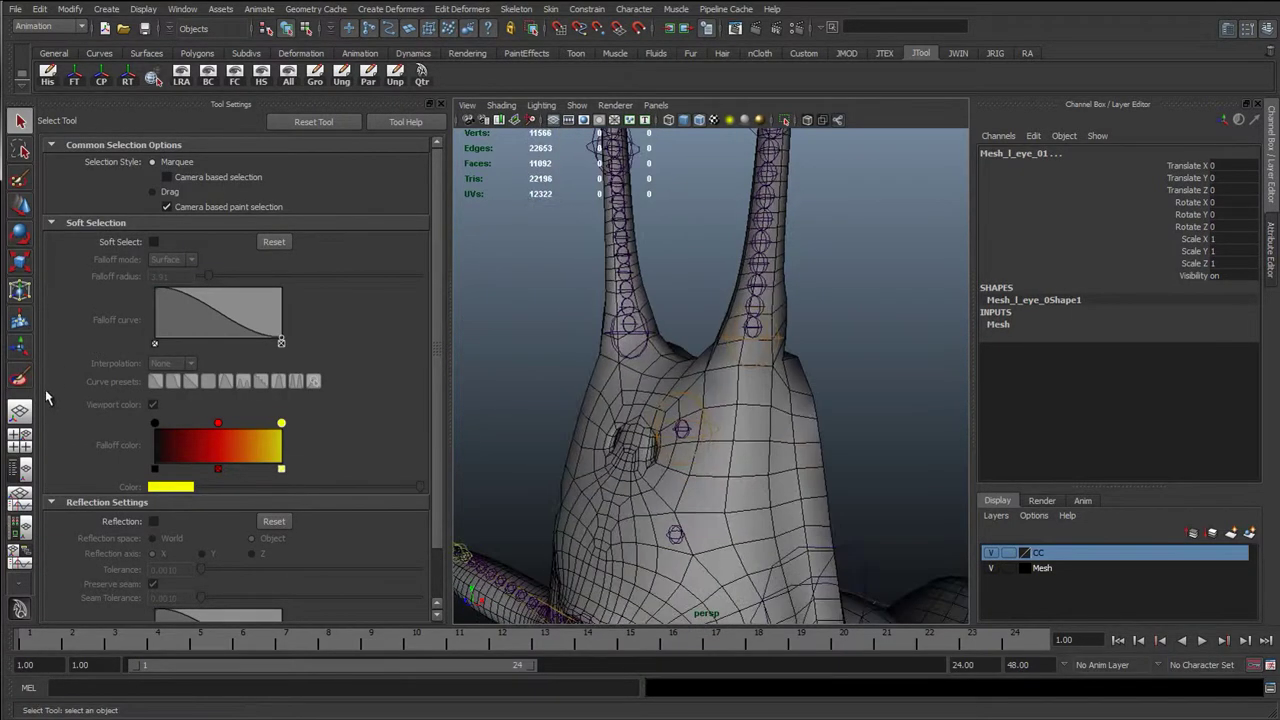
{"action": "left_click", "coordinate": [20, 470]}
{"action": "left_click", "coordinate": [430, 104]}
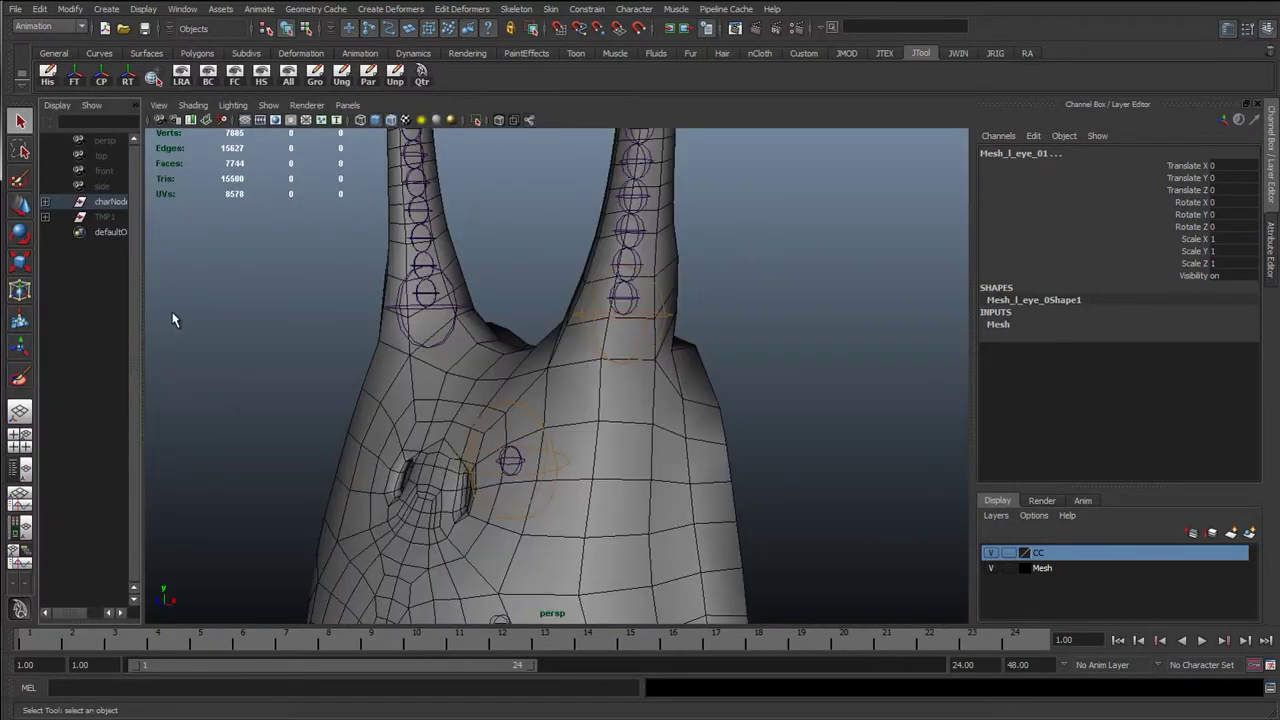
{"action": "key", "text": "f"}
{"action": "left_click_drag", "start_coordinate": [143, 331], "coordinate": [449, 345]}
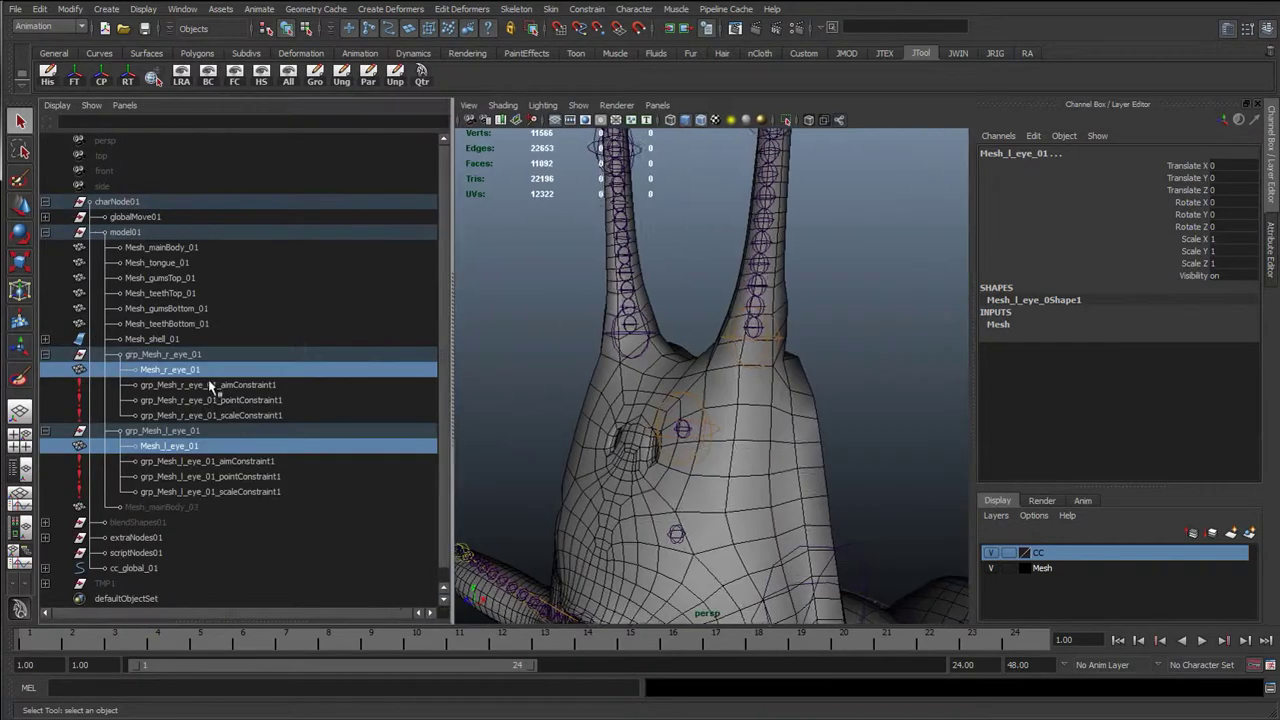
Step: Set Visibility to 0 for everything in model01 from Mesh_tongue_01 to Mesh_mainBody_03, leaving only Mesh_mainBody_01 shown
{"action": "left_click", "coordinate": [45, 355]}
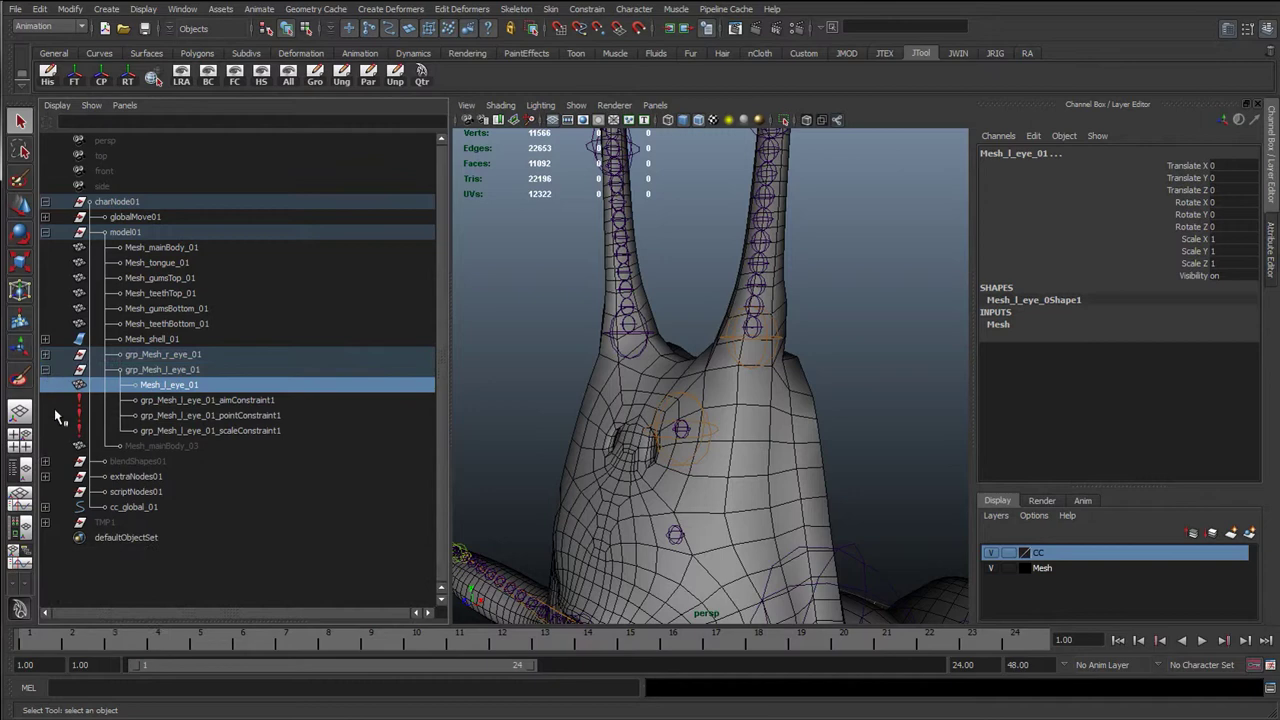
{"action": "left_click", "coordinate": [45, 370]}
{"action": "left_click", "coordinate": [145, 357]}
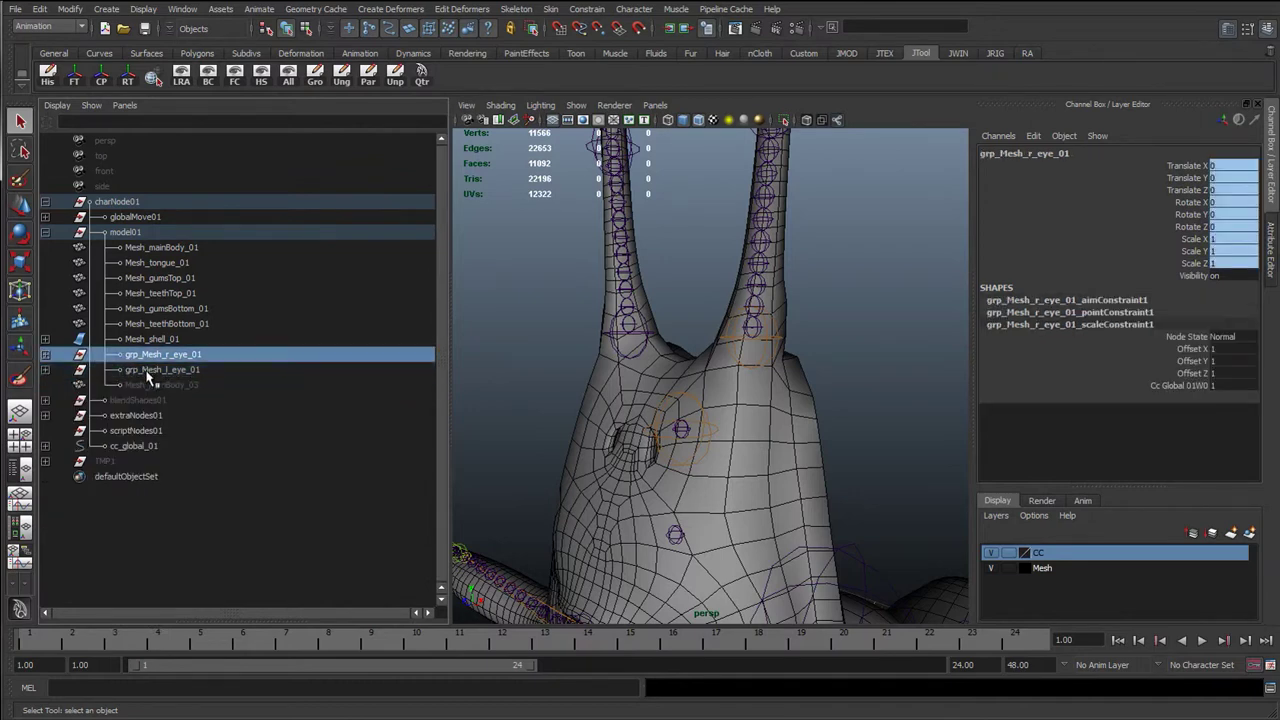
{"action": "left_click", "coordinate": [158, 247]}
{"action": "left_click_drag", "start_coordinate": [138, 386], "coordinate": [158, 262]}
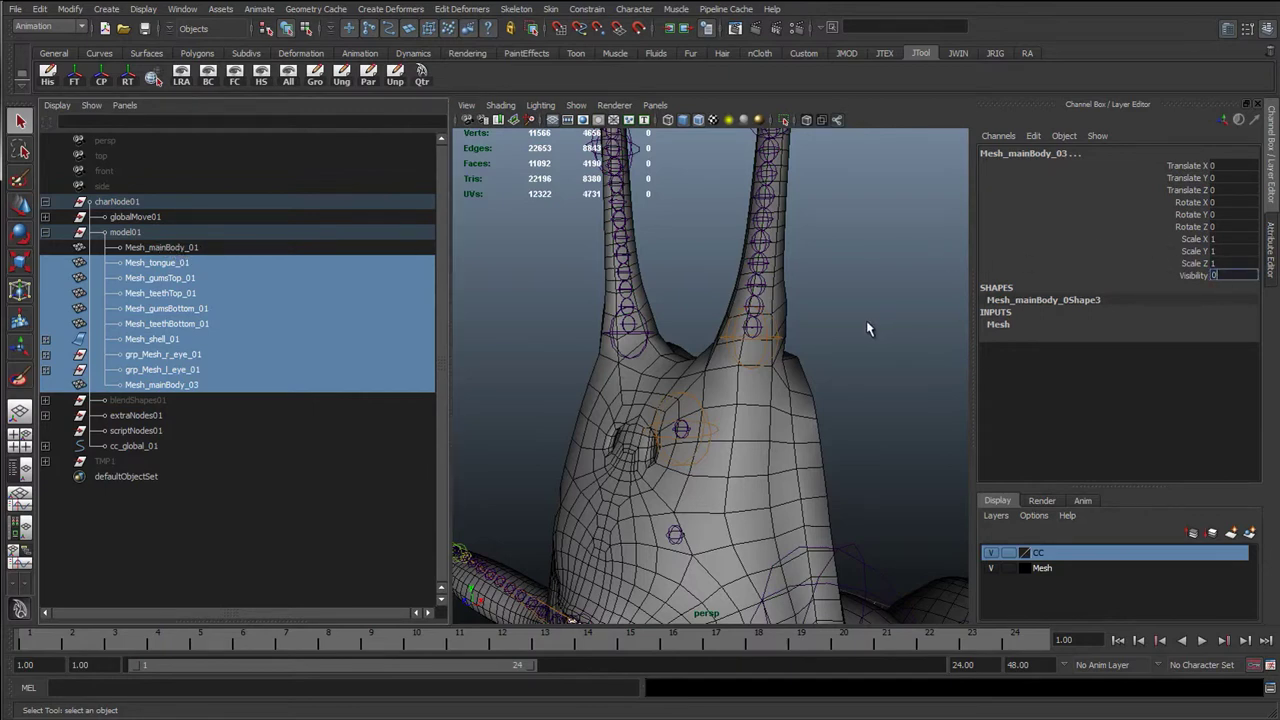
{"action": "key", "text": "Return"}
{"action": "left_click", "coordinate": [571, 336]}
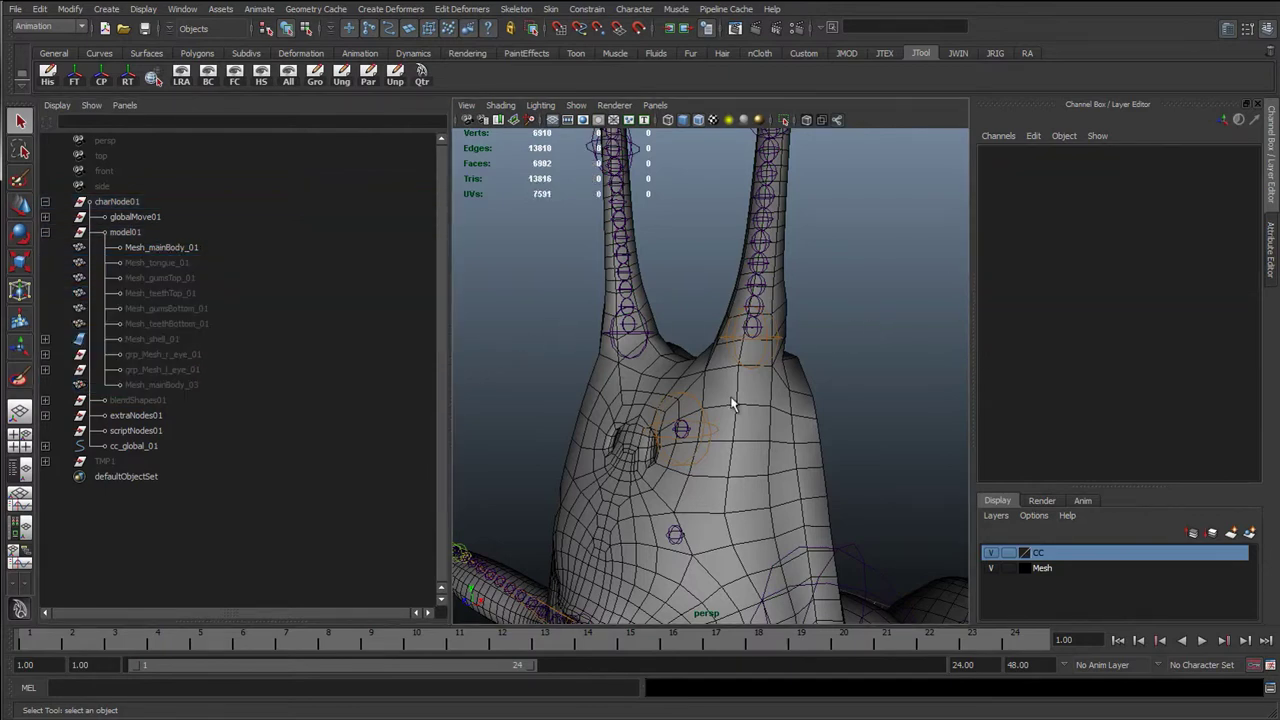
Step: Select the main body mesh, resume the Paint Skin Weights tool and open its settings with both eye bulbs in view
{"action": "left_click_drag", "start_coordinate": [729, 343], "coordinate": [723, 288], "text": "alt"}
{"action": "middle_click_drag", "start_coordinate": [723, 288], "coordinate": [720, 329], "text": "alt"}
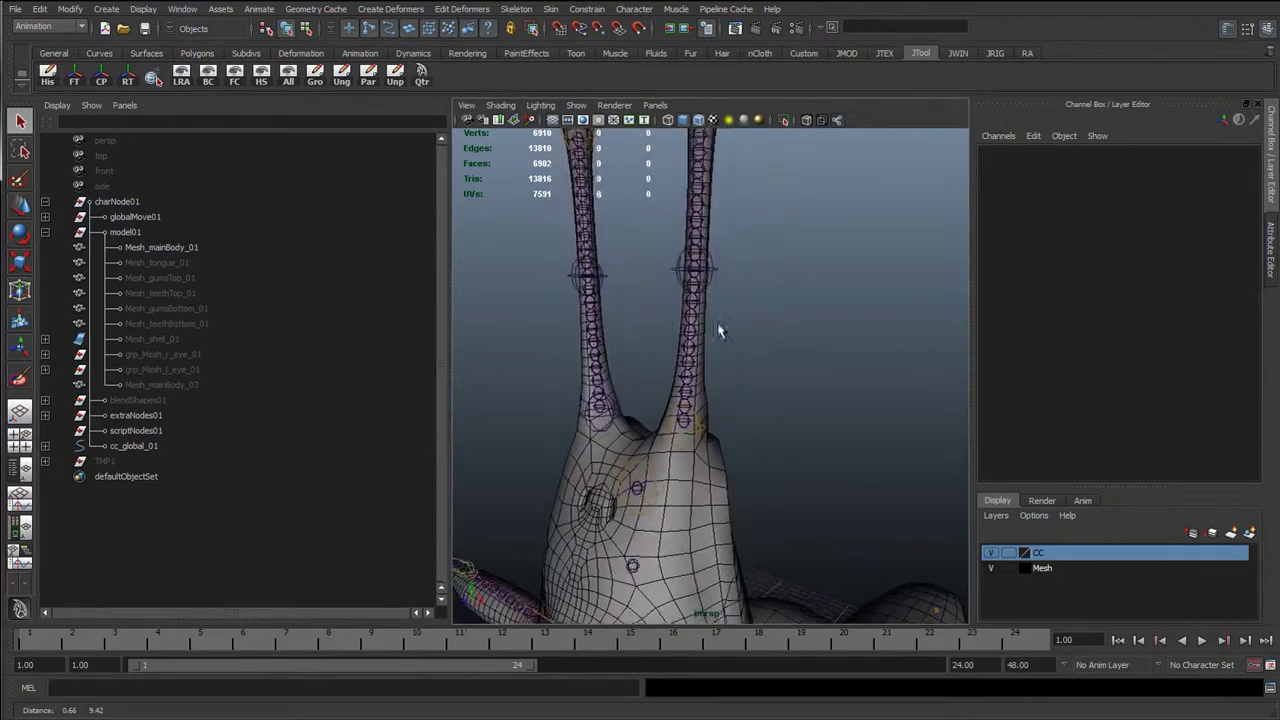
{"action": "left_click", "coordinate": [715, 475]}
{"action": "key", "text": "y"}
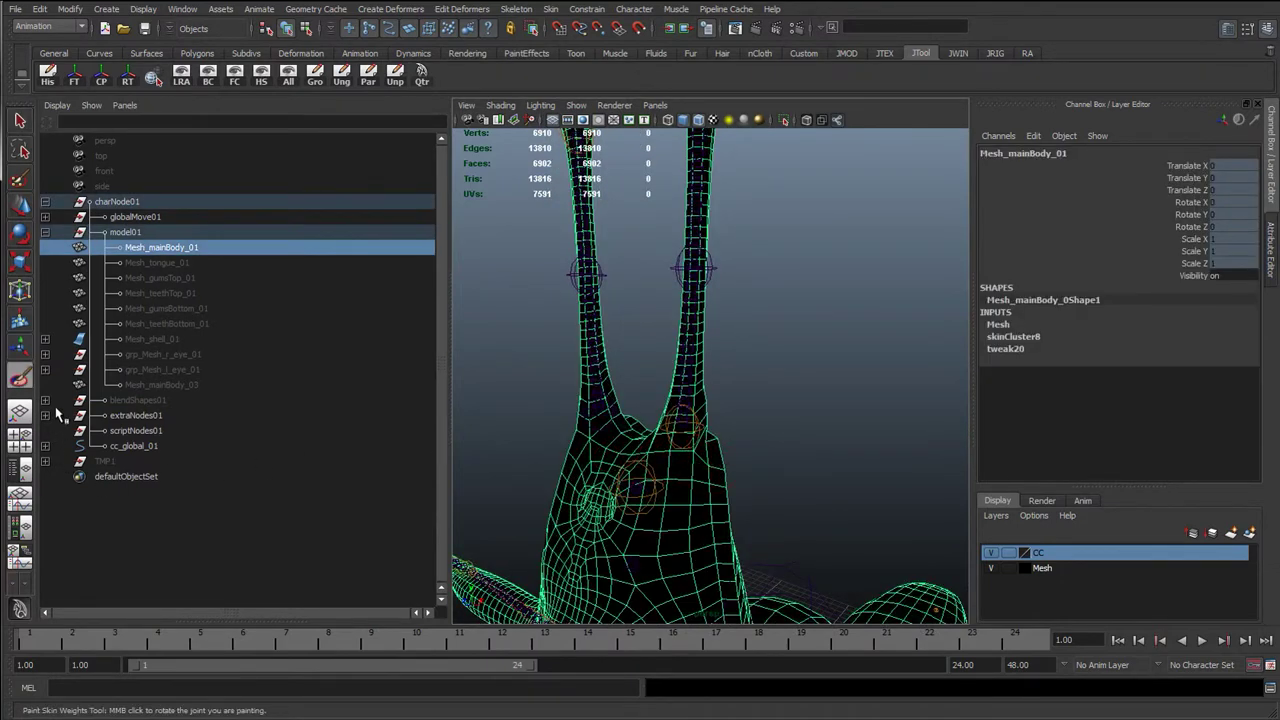
{"action": "key", "text": "space"}
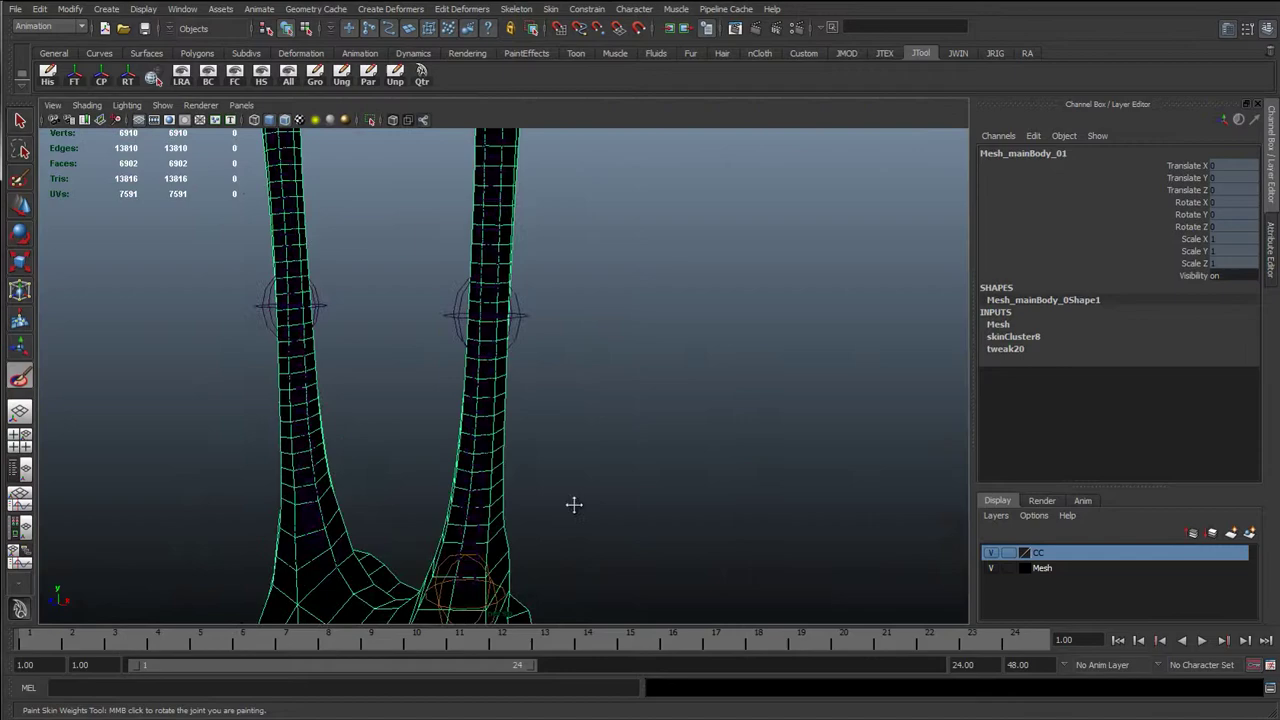
{"action": "middle_click_drag", "start_coordinate": [574, 505], "coordinate": [597, 588], "text": "alt"}
{"action": "middle_click_drag", "start_coordinate": [515, 383], "coordinate": [548, 503], "text": "alt"}
{"action": "middle_click_drag", "start_coordinate": [385, 298], "coordinate": [405, 352], "text": "alt"}
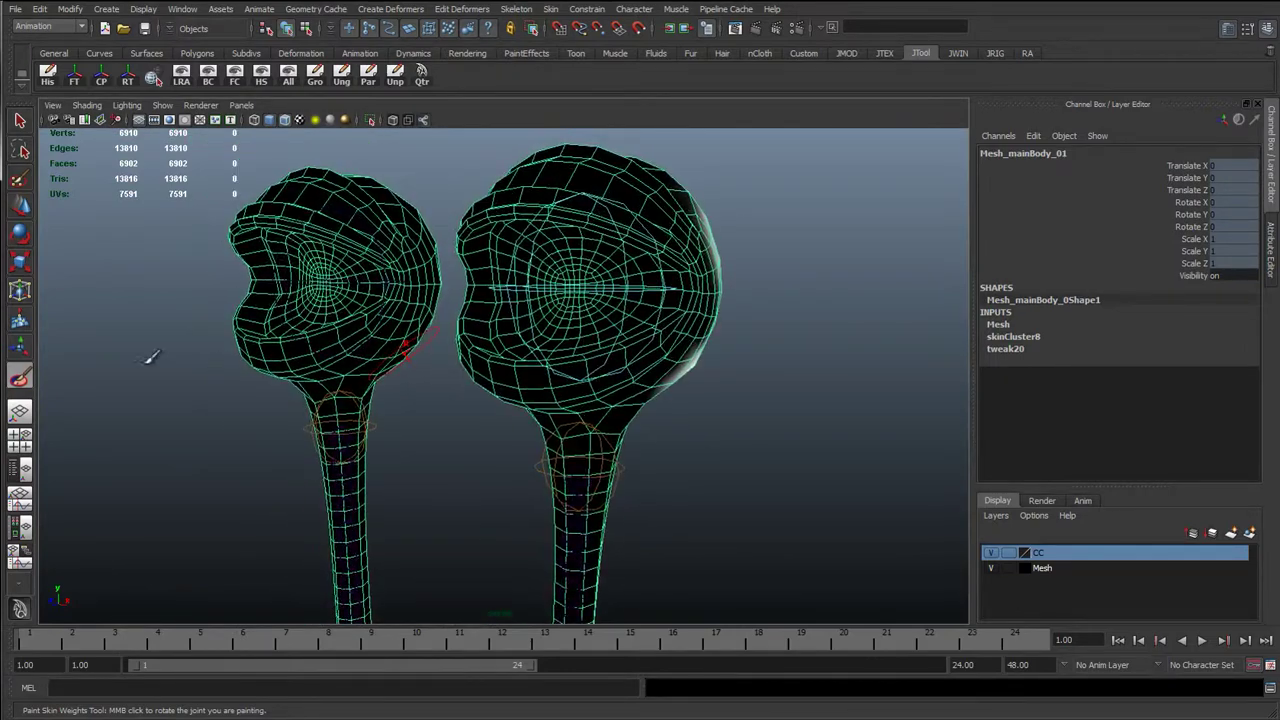
{"action": "double_click", "coordinate": [19, 378]}
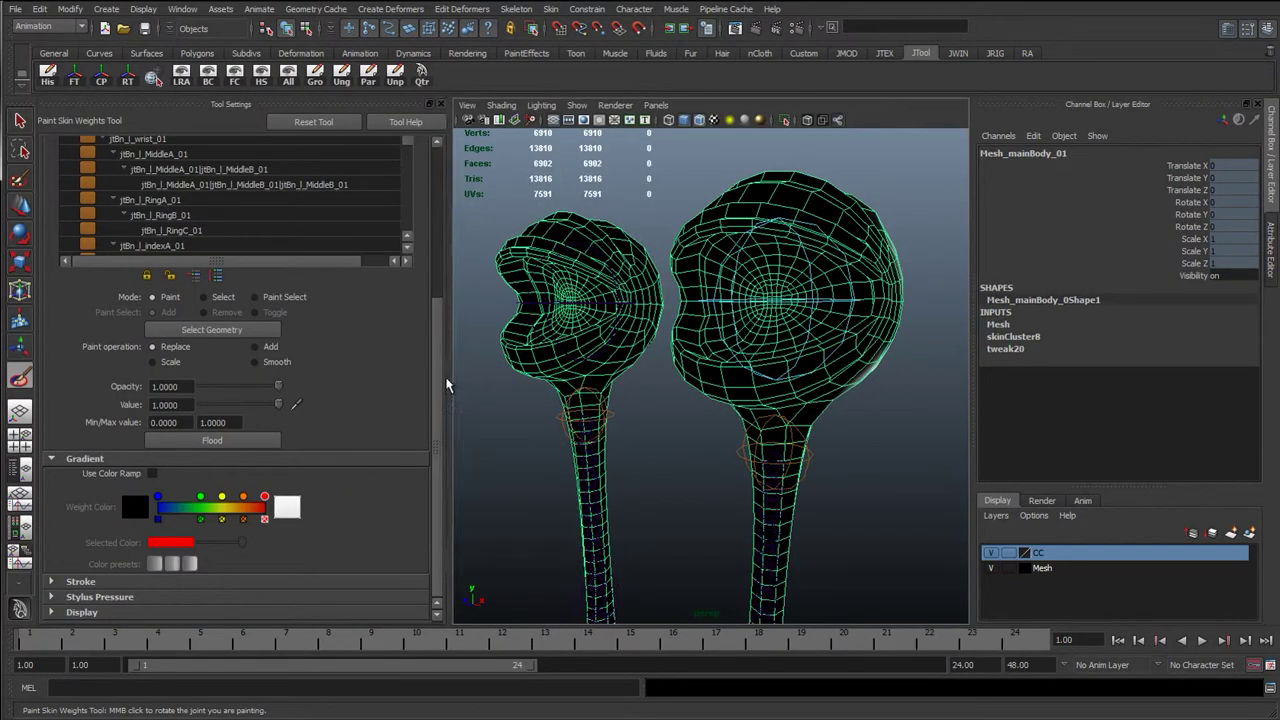
Step: Enlarge the viewport by collapsing the Channel Box, and bring the Influences list into view
{"action": "left_click_drag", "start_coordinate": [447, 381], "coordinate": [406, 383]}
{"action": "left_click", "coordinate": [1270, 160]}
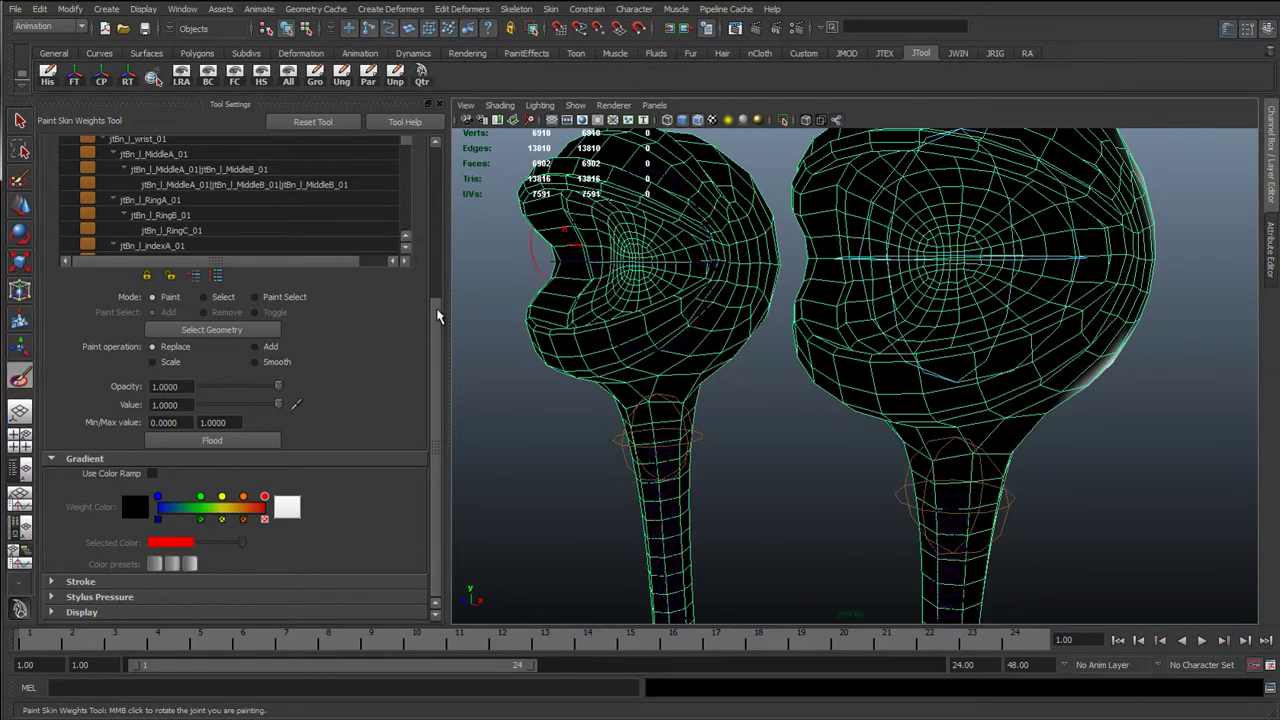
{"action": "scroll", "coordinate": [183, 330], "scroll_direction": "up", "scroll_amount": 5}
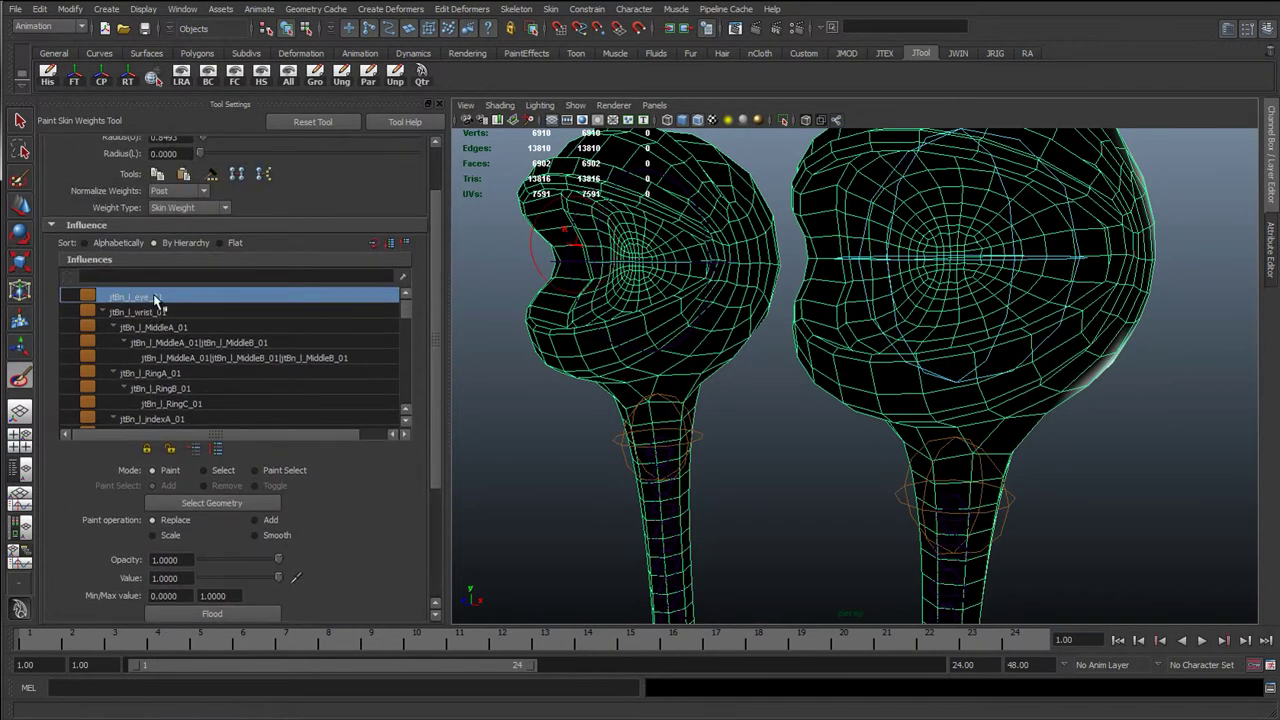
Step: Paint full jtBn_l_eye_01 weight onto the outer side of the left eye bulb using Replace with value 1
{"action": "left_click_drag", "start_coordinate": [829, 272], "coordinate": [720, 289], "text": "alt"}
{"action": "right_click_drag", "start_coordinate": [832, 318], "coordinate": [777, 322], "text": "alt"}
{"action": "middle_click_drag", "start_coordinate": [777, 322], "coordinate": [708, 324], "text": "alt"}
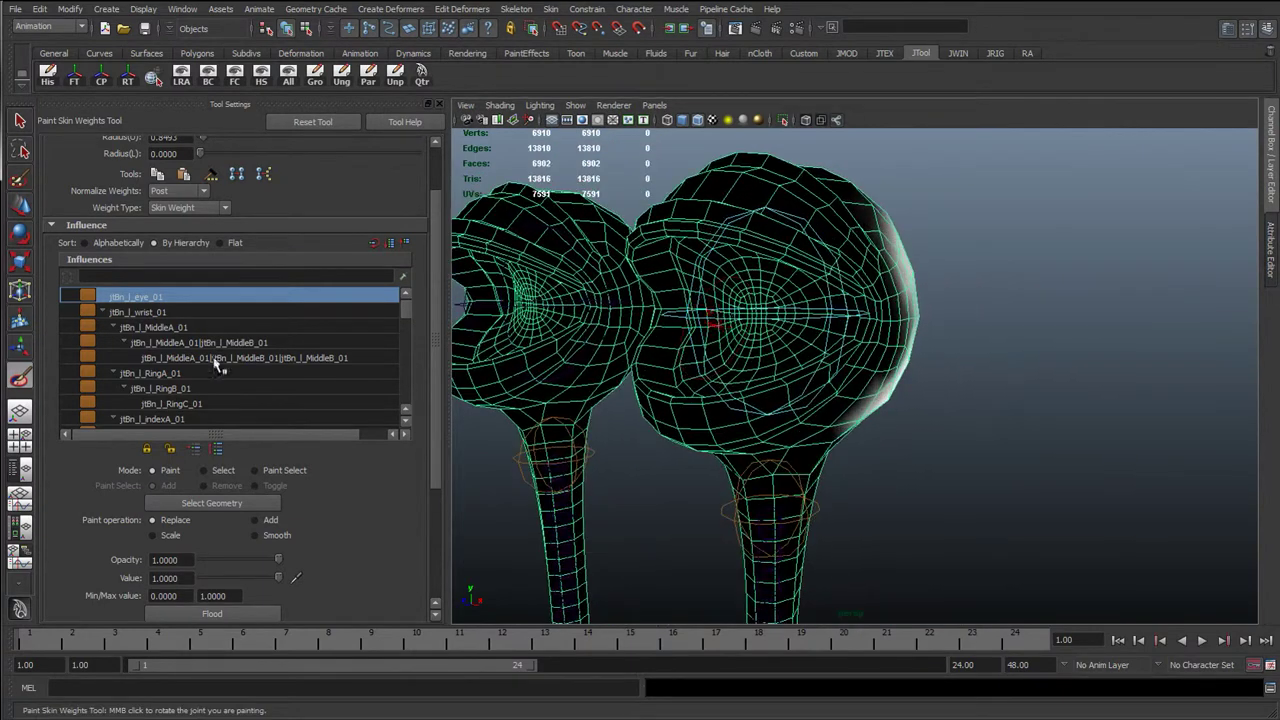
{"action": "mouse_move", "coordinate": [765, 325]}
{"action": "left_mouse_down"}
{"action": "mouse_move", "coordinate": [852, 340]}
{"action": "mouse_move", "coordinate": [863, 302]}
{"action": "left_mouse_up"}
{"action": "mouse_move", "coordinate": [763, 291]}
{"action": "left_mouse_down", "text": "alt"}
{"action": "mouse_move", "coordinate": [874, 203]}
{"action": "mouse_move", "coordinate": [777, 286]}
{"action": "mouse_move", "coordinate": [785, 232]}
{"action": "left_mouse_up", "text": "alt"}
{"action": "mouse_move", "coordinate": [785, 215]}
{"action": "left_mouse_down"}
{"action": "mouse_move", "coordinate": [711, 187]}
{"action": "mouse_move", "coordinate": [815, 205]}
{"action": "mouse_move", "coordinate": [835, 245]}
{"action": "mouse_move", "coordinate": [745, 172]}
{"action": "mouse_move", "coordinate": [771, 266]}
{"action": "mouse_move", "coordinate": [808, 318]}
{"action": "mouse_move", "coordinate": [793, 300]}
{"action": "mouse_move", "coordinate": [876, 308]}
{"action": "mouse_move", "coordinate": [888, 262]}
{"action": "mouse_move", "coordinate": [682, 357]}
{"action": "left_mouse_up"}
{"action": "left_click_drag", "start_coordinate": [975, 350], "coordinate": [770, 352], "text": "alt"}
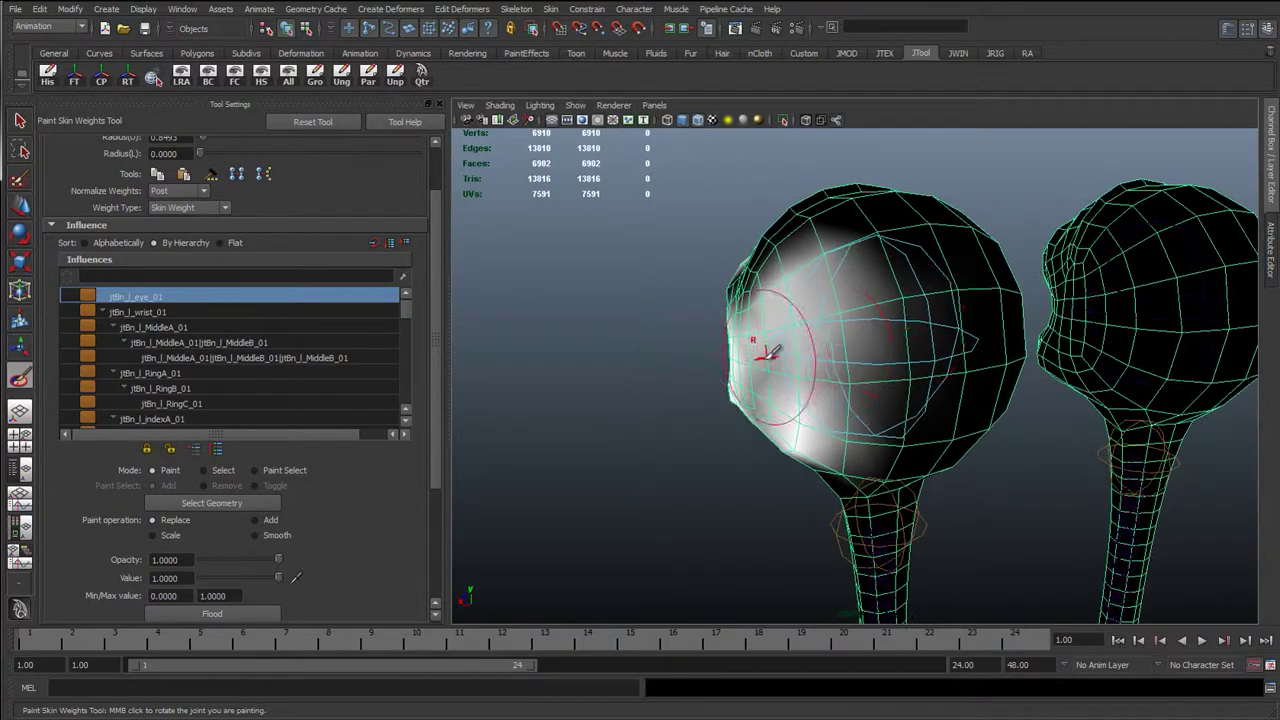
Step: Reduce the brush radius to 0.4337 and paint a single spot of weight on the inner side of the left eye bulb
{"action": "middle_click_drag", "start_coordinate": [802, 317], "coordinate": [748, 327], "text": "alt"}
{"action": "key", "text": "b"}
{"action": "left_click_drag", "start_coordinate": [791, 328], "coordinate": [773, 327]}
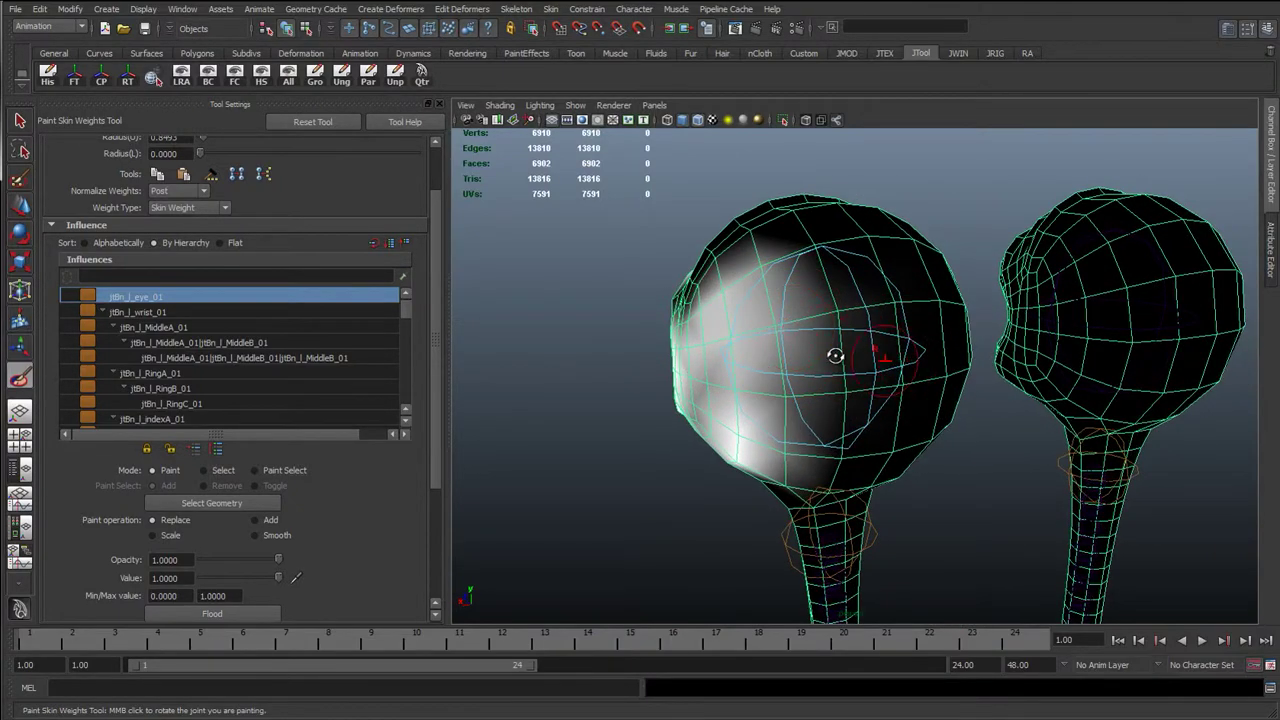
{"action": "mouse_move", "coordinate": [835, 356]}
{"action": "left_mouse_down", "text": "alt"}
{"action": "mouse_move", "coordinate": [963, 337]}
{"action": "mouse_move", "coordinate": [651, 350]}
{"action": "mouse_move", "coordinate": [800, 343]}
{"action": "mouse_move", "coordinate": [751, 398]}
{"action": "left_mouse_up", "text": "alt"}
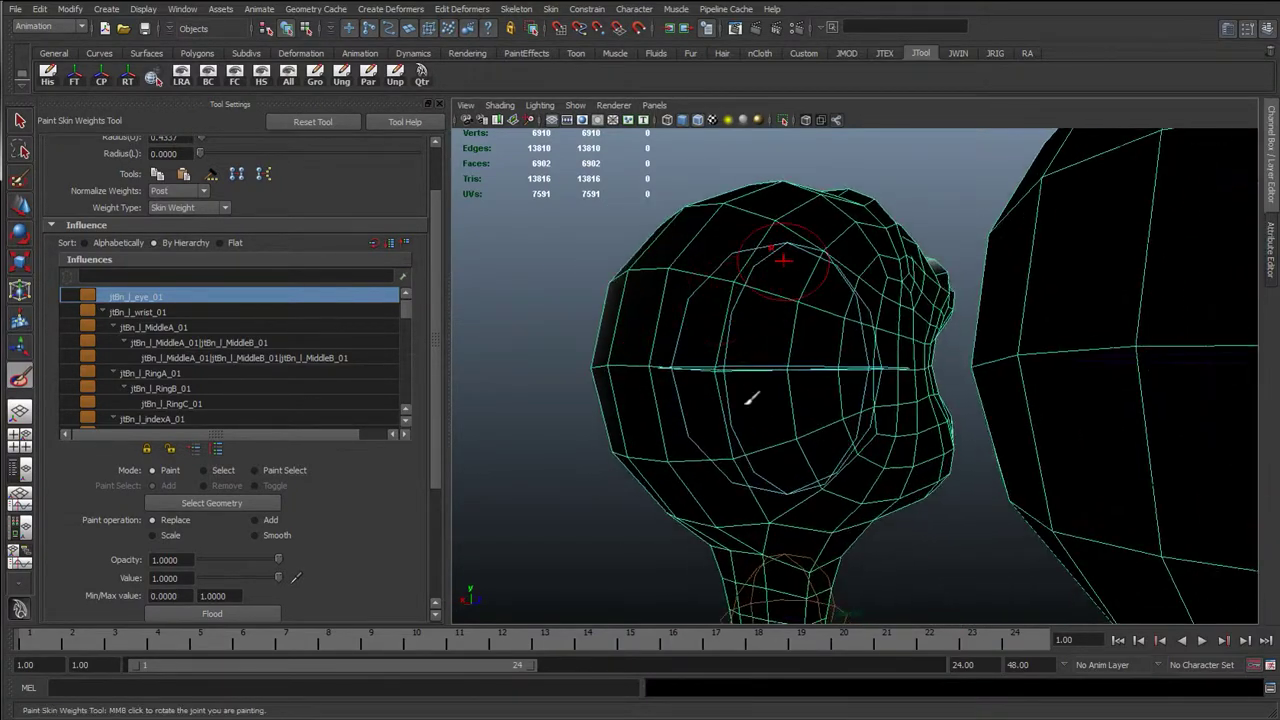
{"action": "right_click_drag", "start_coordinate": [688, 368], "coordinate": [686, 243], "text": "alt"}
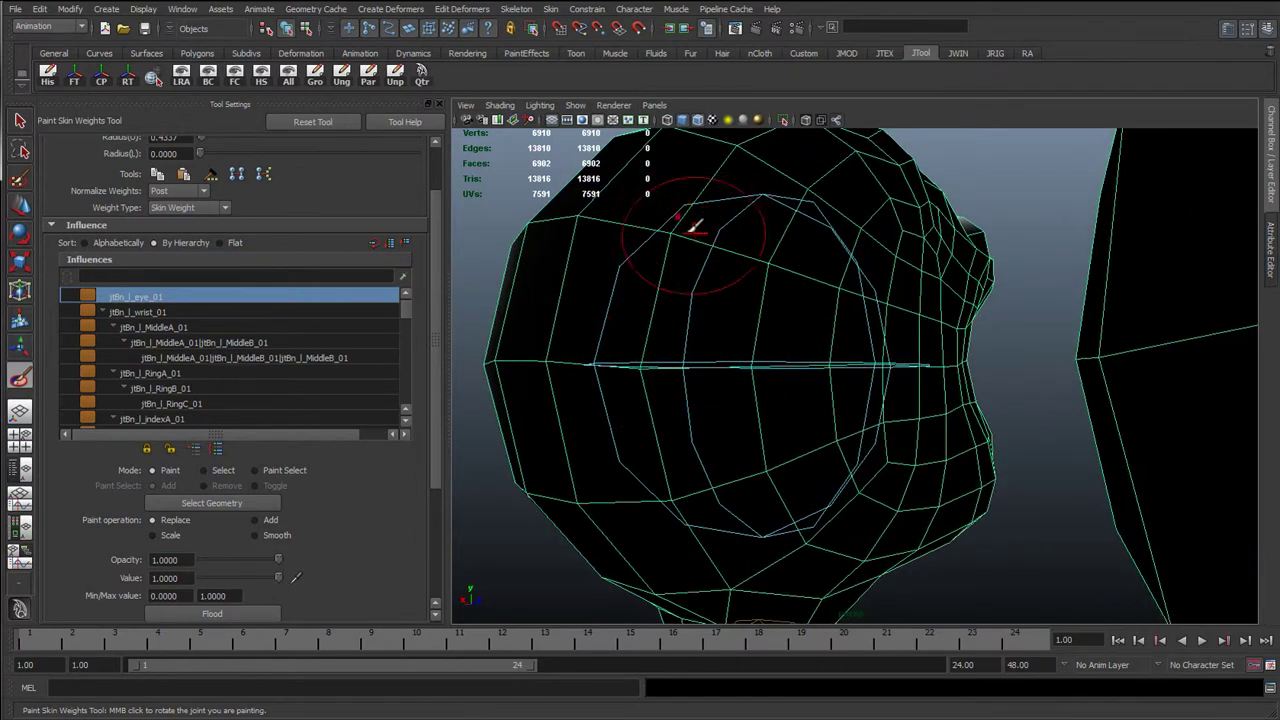
{"action": "left_click_drag", "start_coordinate": [676, 228], "coordinate": [681, 226]}
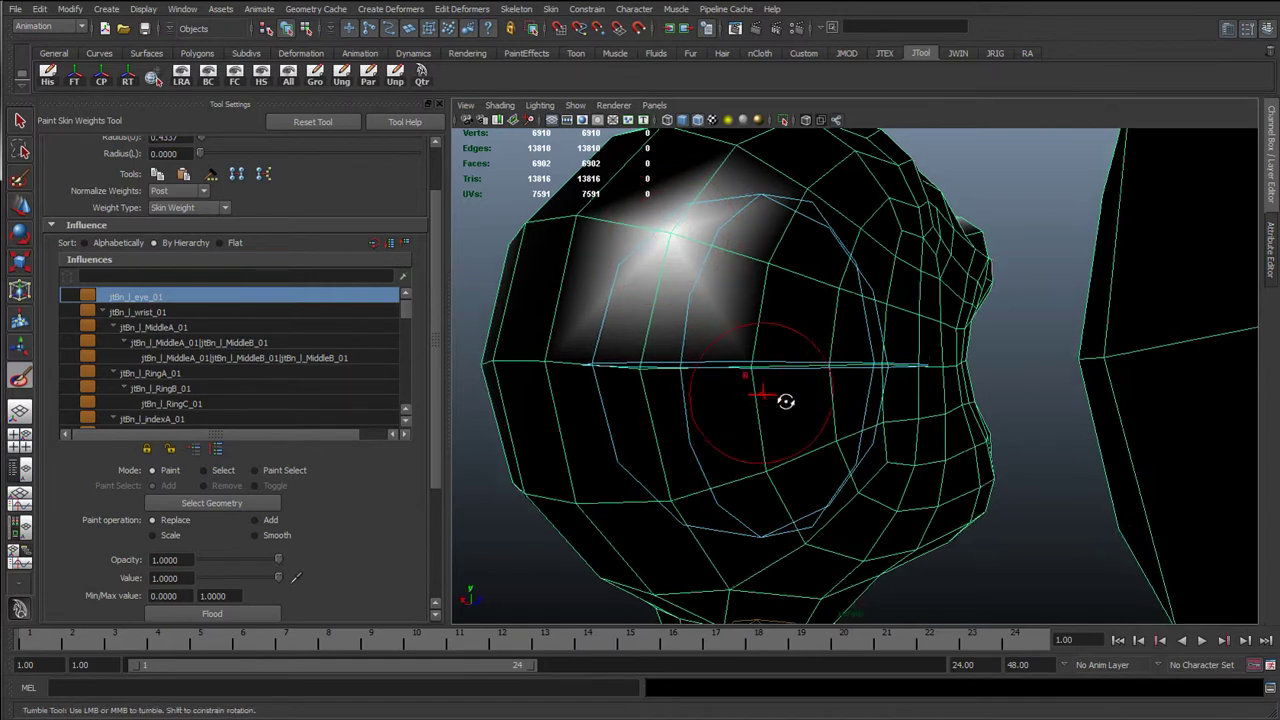
{"action": "mouse_move", "coordinate": [786, 400]}
{"action": "left_mouse_down", "text": "alt"}
{"action": "mouse_move", "coordinate": [828, 400]}
{"action": "mouse_move", "coordinate": [848, 348]}
{"action": "mouse_move", "coordinate": [686, 371]}
{"action": "mouse_move", "coordinate": [753, 295]}
{"action": "left_mouse_up", "text": "alt"}
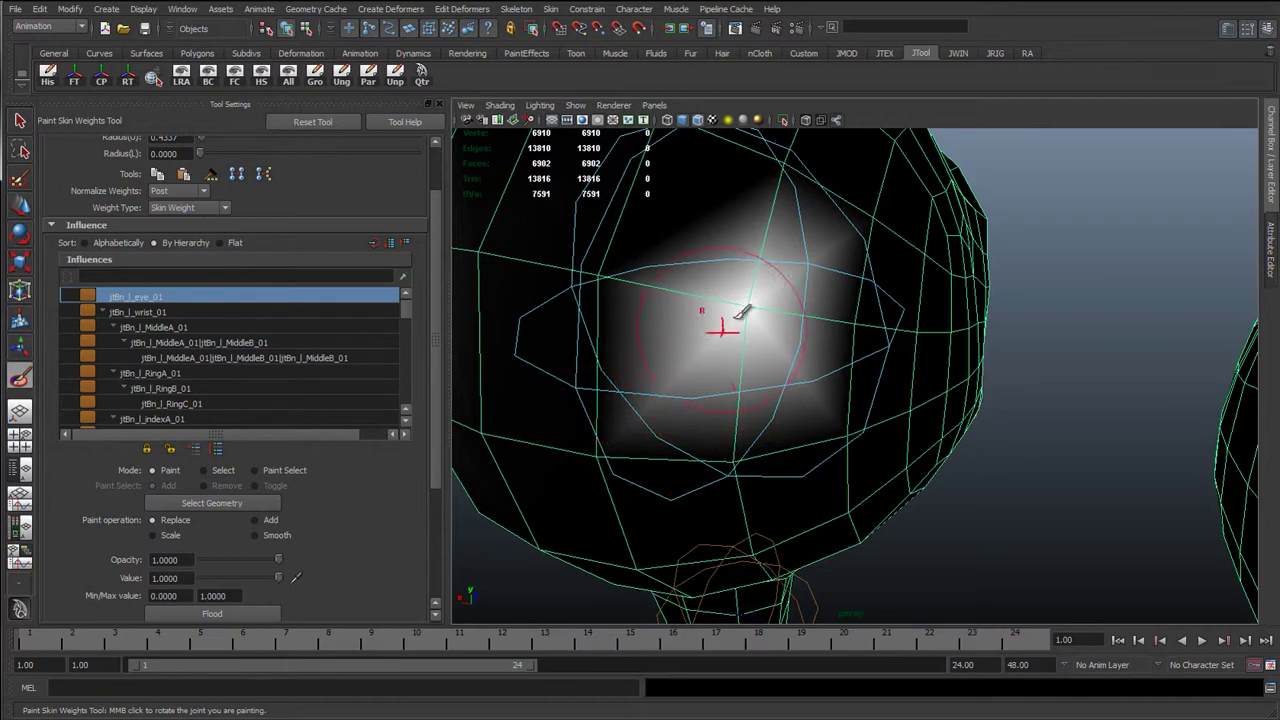
{"action": "mouse_move", "coordinate": [688, 366]}
{"action": "left_mouse_down", "text": "alt"}
{"action": "mouse_move", "coordinate": [686, 320]}
{"action": "mouse_move", "coordinate": [786, 309]}
{"action": "mouse_move", "coordinate": [748, 283]}
{"action": "left_mouse_up", "text": "alt"}
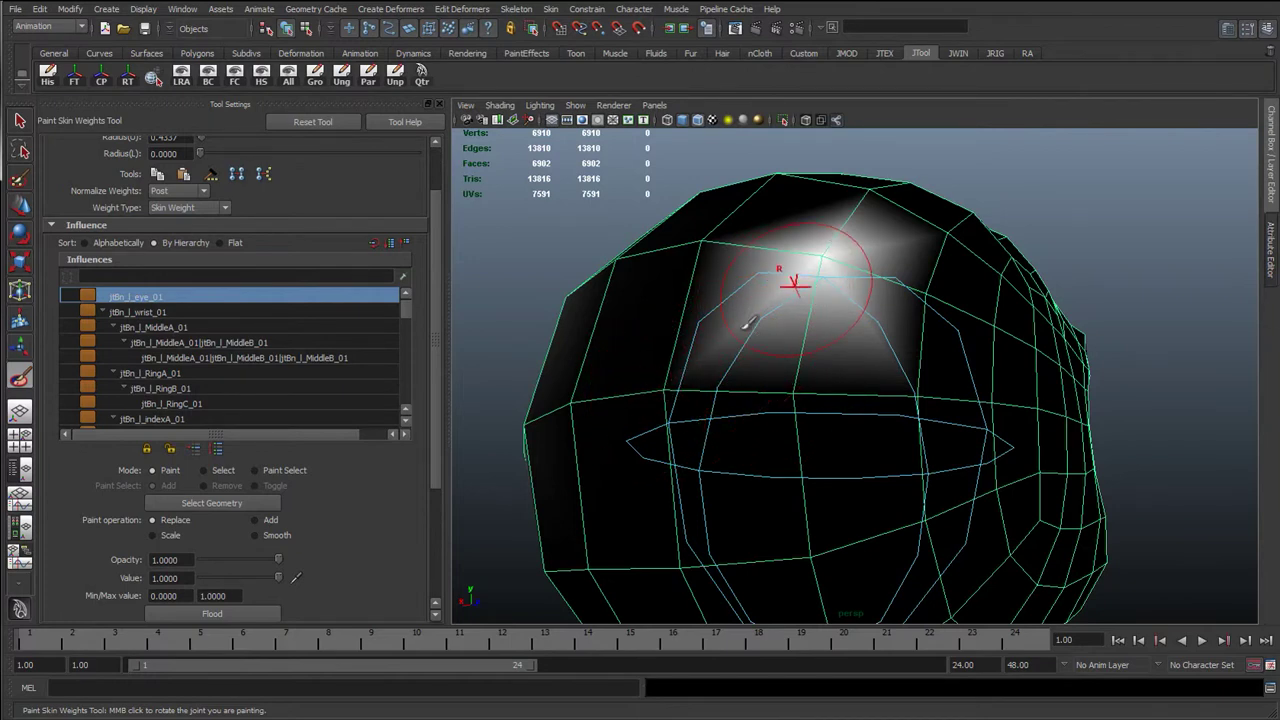
Step: Enlarge the brush radius to 1.1483 and paint jtBn_l_eye_01 weight across the rest of the left bulb's upper half
{"action": "mouse_move", "coordinate": [706, 338]}
{"action": "left_mouse_down"}
{"action": "mouse_move", "coordinate": [692, 382]}
{"action": "mouse_move", "coordinate": [803, 417]}
{"action": "mouse_move", "coordinate": [868, 377]}
{"action": "mouse_move", "coordinate": [782, 348]}
{"action": "left_mouse_up"}
{"action": "scroll", "coordinate": [780, 348], "scroll_direction": "down", "scroll_amount": 3}
{"action": "mouse_move", "coordinate": [757, 286]}
{"action": "left_mouse_down"}
{"action": "mouse_move", "coordinate": [683, 367]}
{"action": "mouse_move", "coordinate": [662, 367]}
{"action": "mouse_move", "coordinate": [755, 457]}
{"action": "mouse_move", "coordinate": [718, 368]}
{"action": "mouse_move", "coordinate": [686, 380]}
{"action": "mouse_move", "coordinate": [811, 409]}
{"action": "mouse_move", "coordinate": [654, 420]}
{"action": "mouse_move", "coordinate": [786, 325]}
{"action": "mouse_move", "coordinate": [766, 434]}
{"action": "mouse_move", "coordinate": [677, 286]}
{"action": "mouse_move", "coordinate": [789, 277]}
{"action": "mouse_move", "coordinate": [850, 318]}
{"action": "left_mouse_up"}
{"action": "mouse_move", "coordinate": [740, 272]}
{"action": "left_mouse_down"}
{"action": "mouse_move", "coordinate": [583, 349]}
{"action": "mouse_move", "coordinate": [591, 337]}
{"action": "mouse_move", "coordinate": [590, 430]}
{"action": "left_mouse_up"}
{"action": "mouse_move", "coordinate": [590, 430]}
{"action": "left_mouse_down", "text": "alt"}
{"action": "mouse_move", "coordinate": [751, 397]}
{"action": "mouse_move", "coordinate": [997, 250]}
{"action": "mouse_move", "coordinate": [943, 251]}
{"action": "mouse_move", "coordinate": [980, 380]}
{"action": "mouse_move", "coordinate": [833, 572]}
{"action": "left_mouse_up", "text": "alt"}
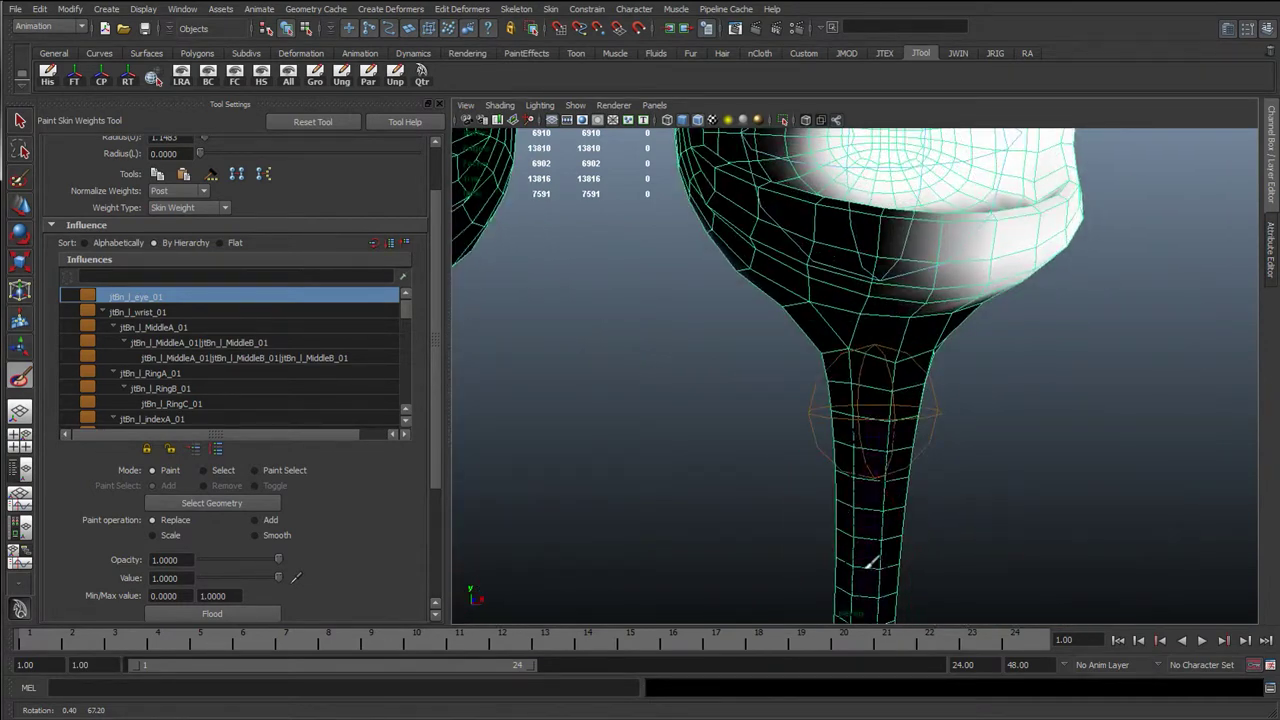
{"action": "middle_click_drag", "start_coordinate": [840, 358], "coordinate": [820, 556], "text": "alt"}
{"action": "mouse_move", "coordinate": [745, 305]}
{"action": "left_mouse_down"}
{"action": "mouse_move", "coordinate": [825, 262]}
{"action": "mouse_move", "coordinate": [798, 198]}
{"action": "mouse_move", "coordinate": [776, 222]}
{"action": "mouse_move", "coordinate": [877, 286]}
{"action": "left_mouse_up"}
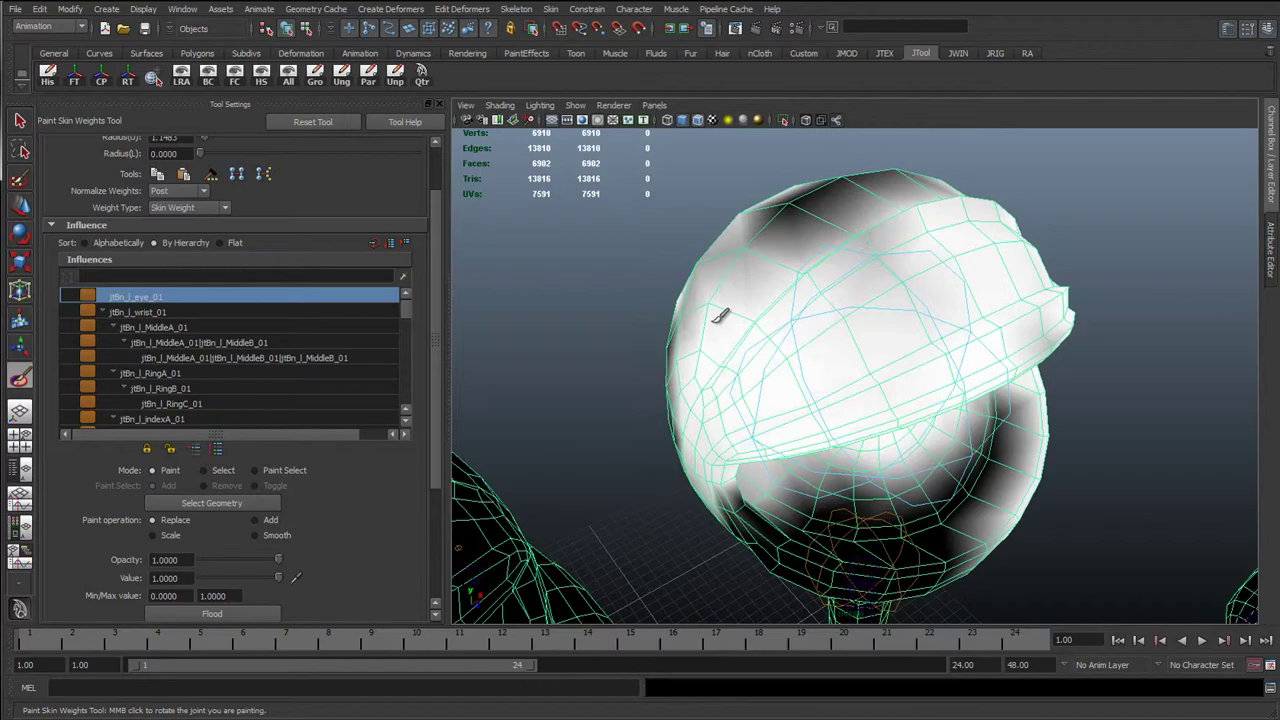
Step: Paint the remaining dark areas on the left bulb's front, underside and back, down to the top of the stalk
{"action": "left_click_drag", "start_coordinate": [857, 337], "coordinate": [700, 372], "text": "alt"}
{"action": "right_click_drag", "start_coordinate": [700, 372], "coordinate": [785, 330], "text": "alt"}
{"action": "middle_click_drag", "start_coordinate": [820, 170], "coordinate": [742, 328], "text": "alt"}
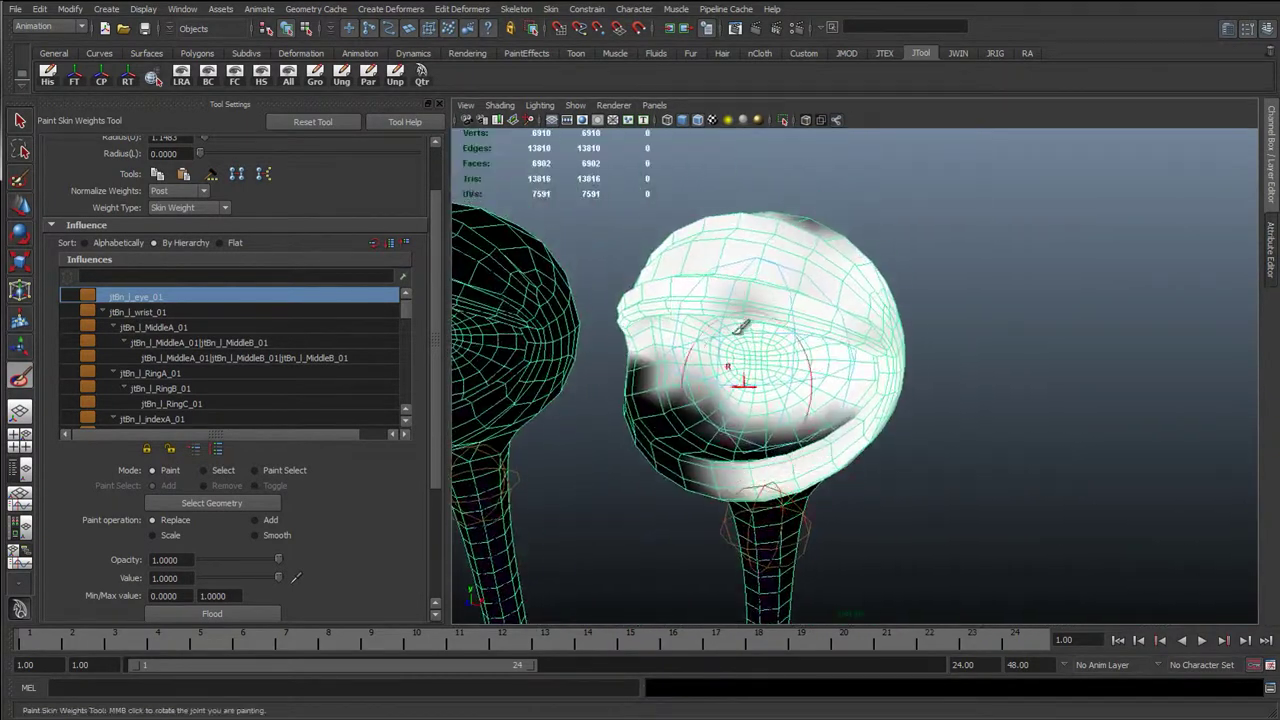
{"action": "mouse_move", "coordinate": [772, 323]}
{"action": "left_mouse_down", "text": "alt"}
{"action": "mouse_move", "coordinate": [748, 475]}
{"action": "mouse_move", "coordinate": [740, 400]}
{"action": "mouse_move", "coordinate": [660, 300]}
{"action": "mouse_move", "coordinate": [633, 200]}
{"action": "mouse_move", "coordinate": [663, 323]}
{"action": "mouse_move", "coordinate": [737, 363]}
{"action": "mouse_move", "coordinate": [624, 445]}
{"action": "mouse_move", "coordinate": [677, 477]}
{"action": "mouse_move", "coordinate": [777, 457]}
{"action": "mouse_move", "coordinate": [860, 225]}
{"action": "left_mouse_up", "text": "alt"}
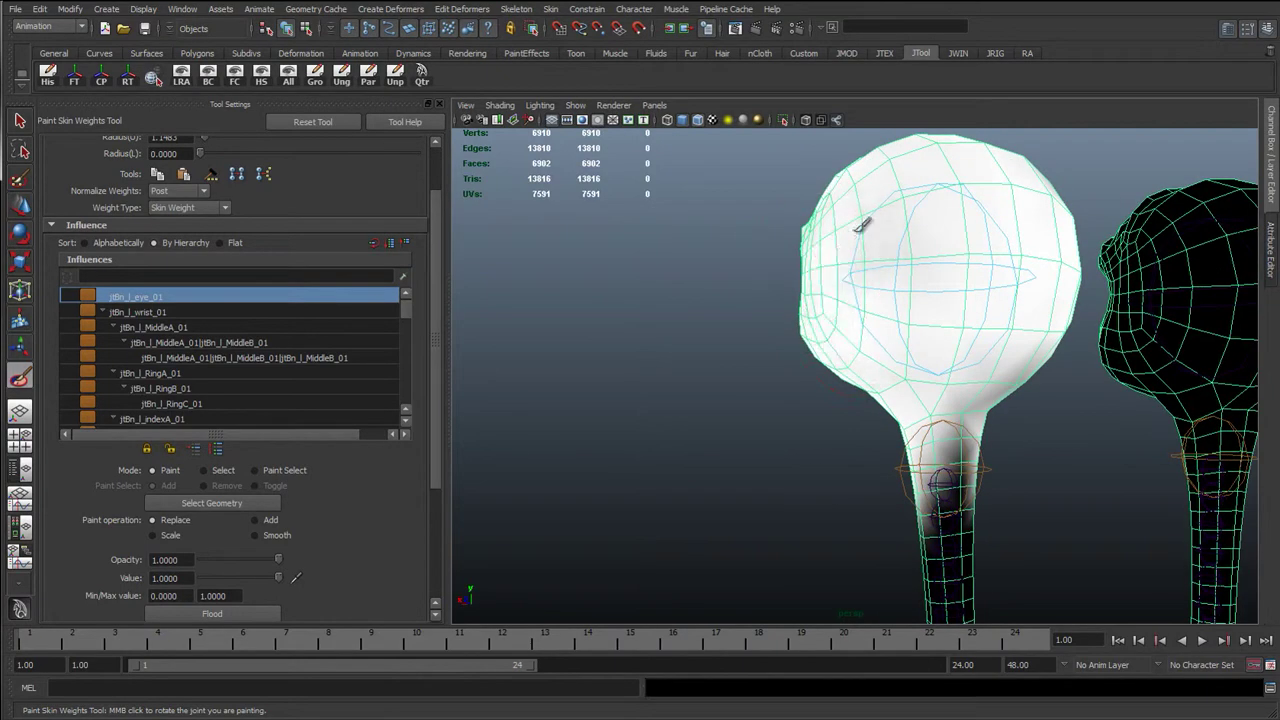
{"action": "middle_click_drag", "start_coordinate": [851, 354], "coordinate": [708, 332], "text": "alt"}
{"action": "left_click_drag", "start_coordinate": [850, 232], "coordinate": [943, 297], "text": "alt"}
{"action": "middle_click_drag", "start_coordinate": [888, 312], "coordinate": [797, 432], "text": "alt"}
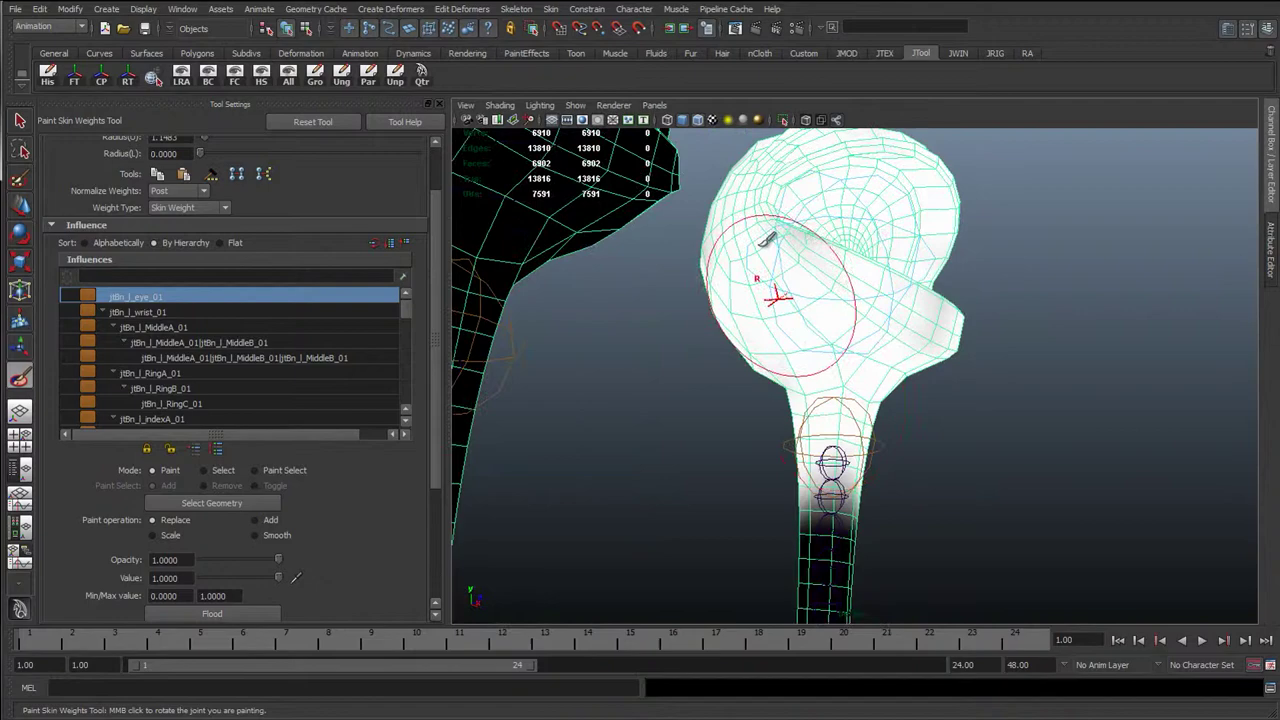
Step: Paint full weight into the dark fold between the left eye's upper and lower lids
{"action": "left_click_drag", "start_coordinate": [896, 361], "coordinate": [772, 360], "text": "alt"}
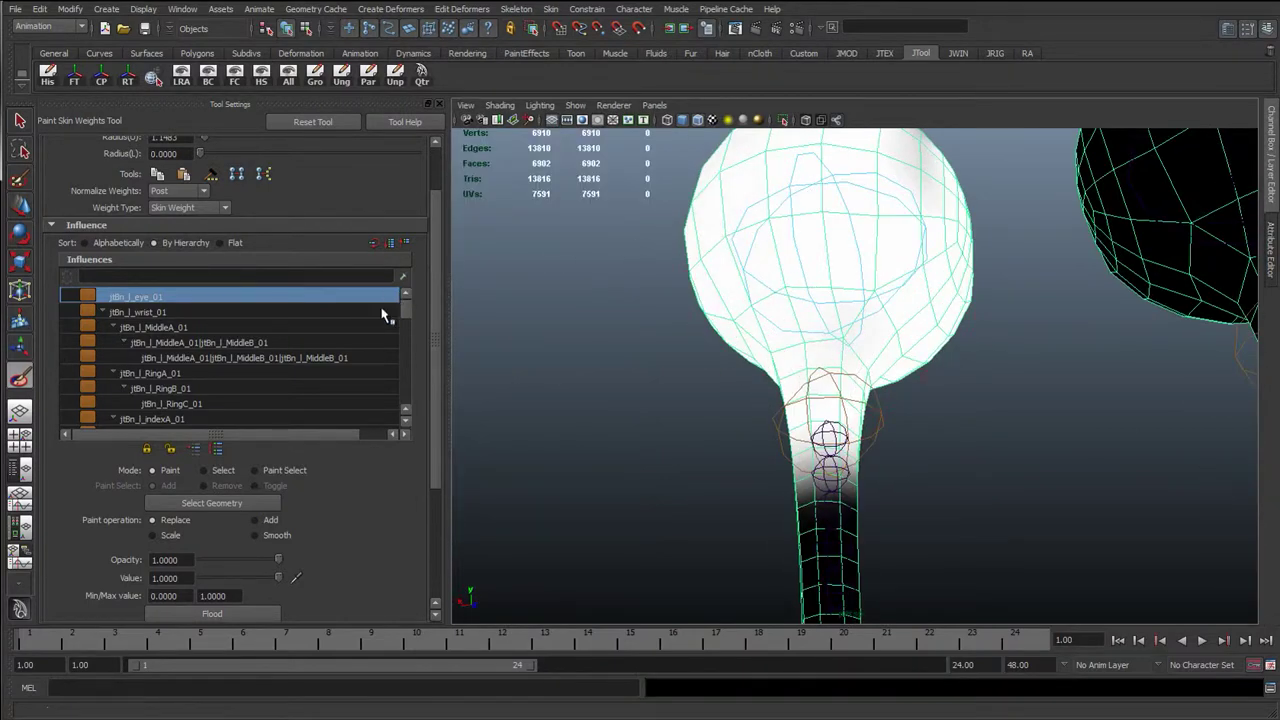
{"action": "left_click_drag", "start_coordinate": [435, 201], "coordinate": [424, 158]}
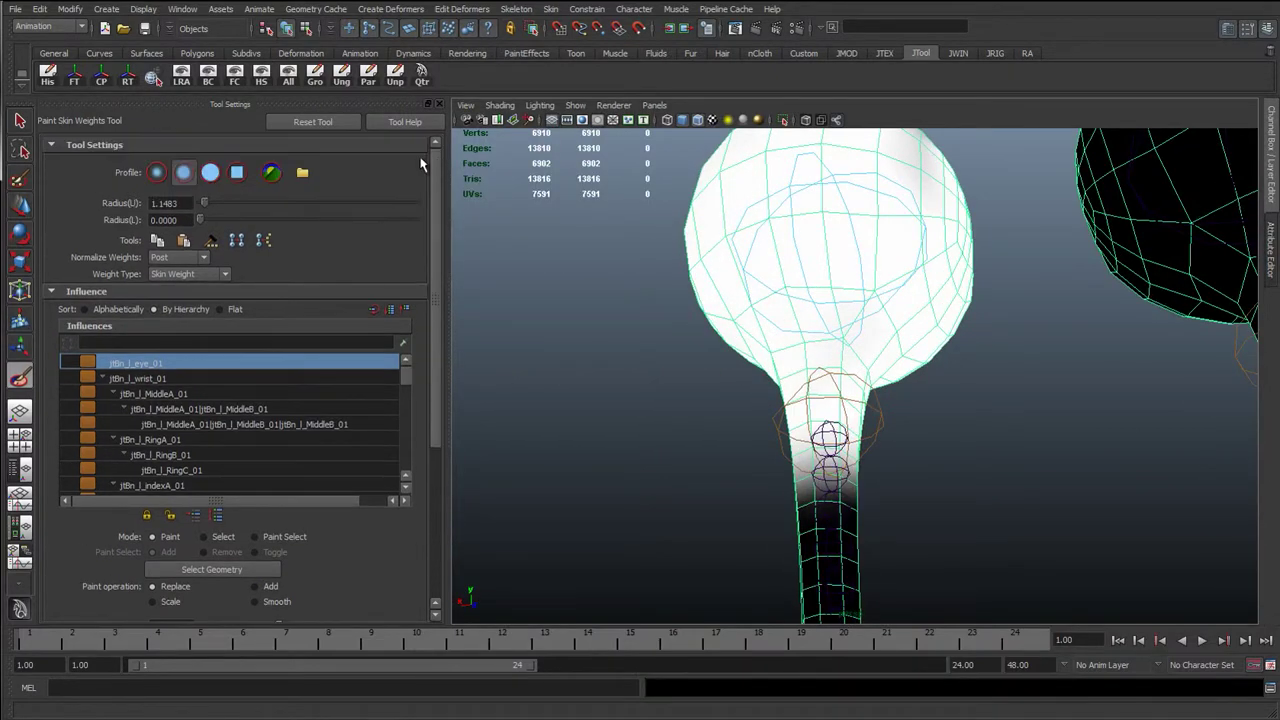
{"action": "left_click_drag", "start_coordinate": [756, 340], "coordinate": [830, 520], "text": "alt"}
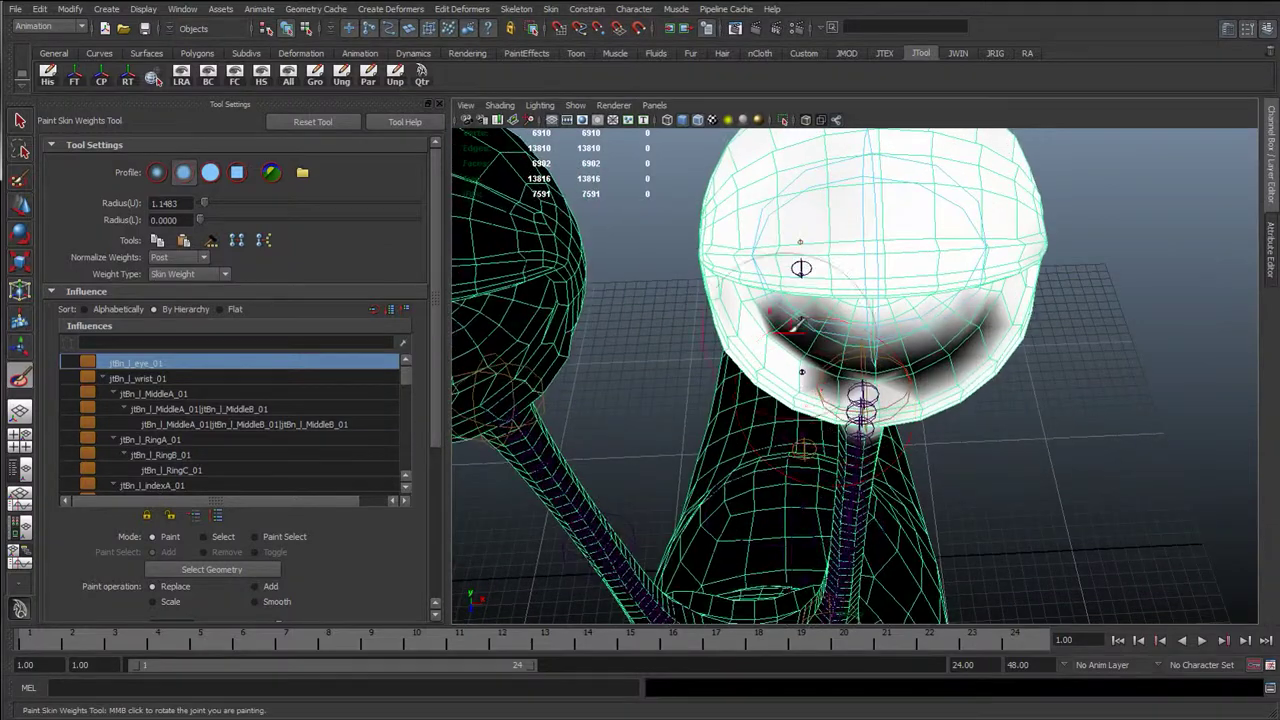
{"action": "left_click_drag", "start_coordinate": [965, 335], "coordinate": [946, 243], "text": "alt"}
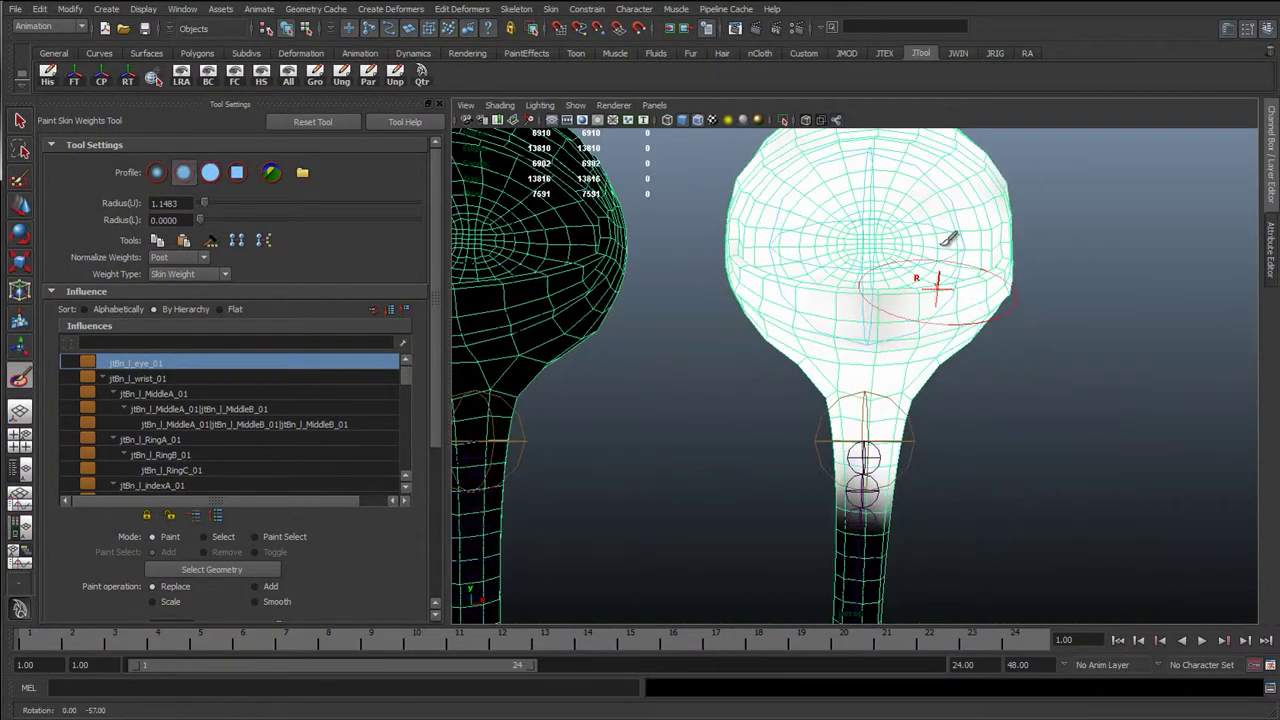
Step: Remove the excess jtBn_l_eye_01 weight all around the upper stalk, keeping a short falloff just below the bulb
{"action": "middle_click_drag", "start_coordinate": [860, 327], "coordinate": [813, 237], "text": "alt"}
{"action": "right_click_drag", "start_coordinate": [789, 431], "coordinate": [834, 457], "text": "alt"}
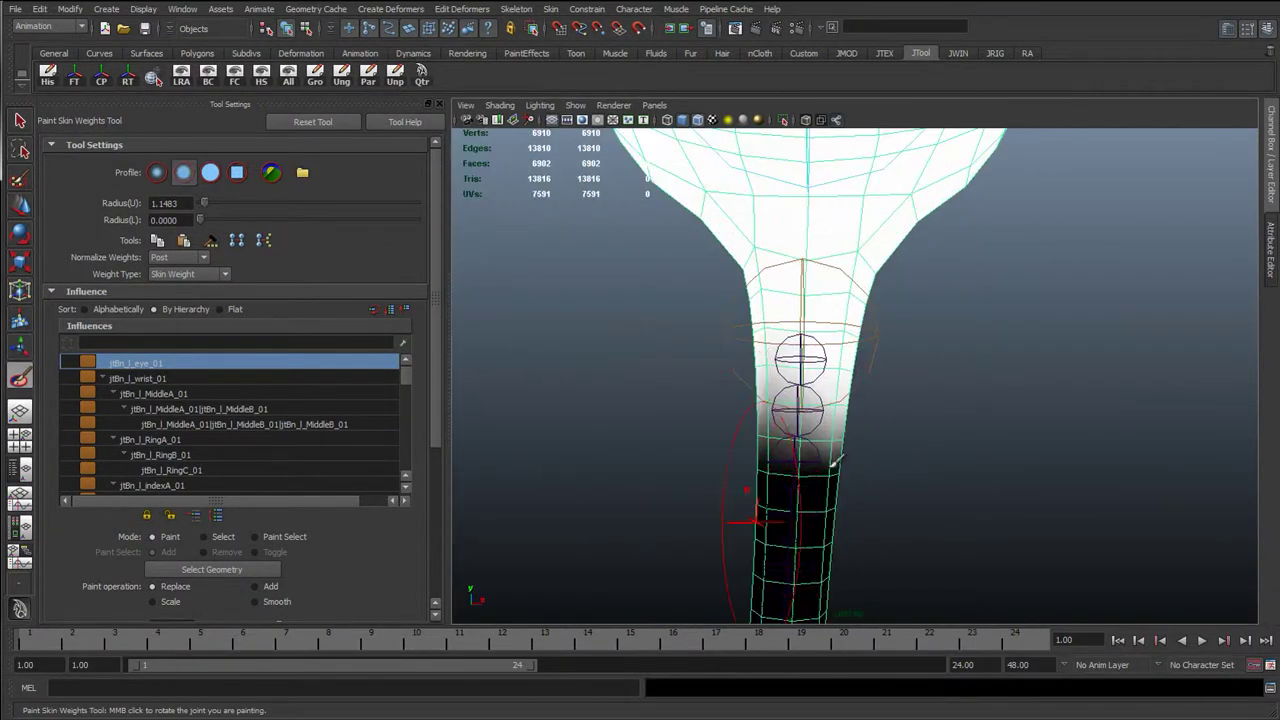
{"action": "middle_click_drag", "start_coordinate": [799, 413], "coordinate": [788, 374], "text": "alt"}
{"action": "mouse_move", "coordinate": [757, 423]}
{"action": "left_mouse_down"}
{"action": "mouse_move", "coordinate": [824, 424]}
{"action": "mouse_move", "coordinate": [727, 424]}
{"action": "left_mouse_up"}
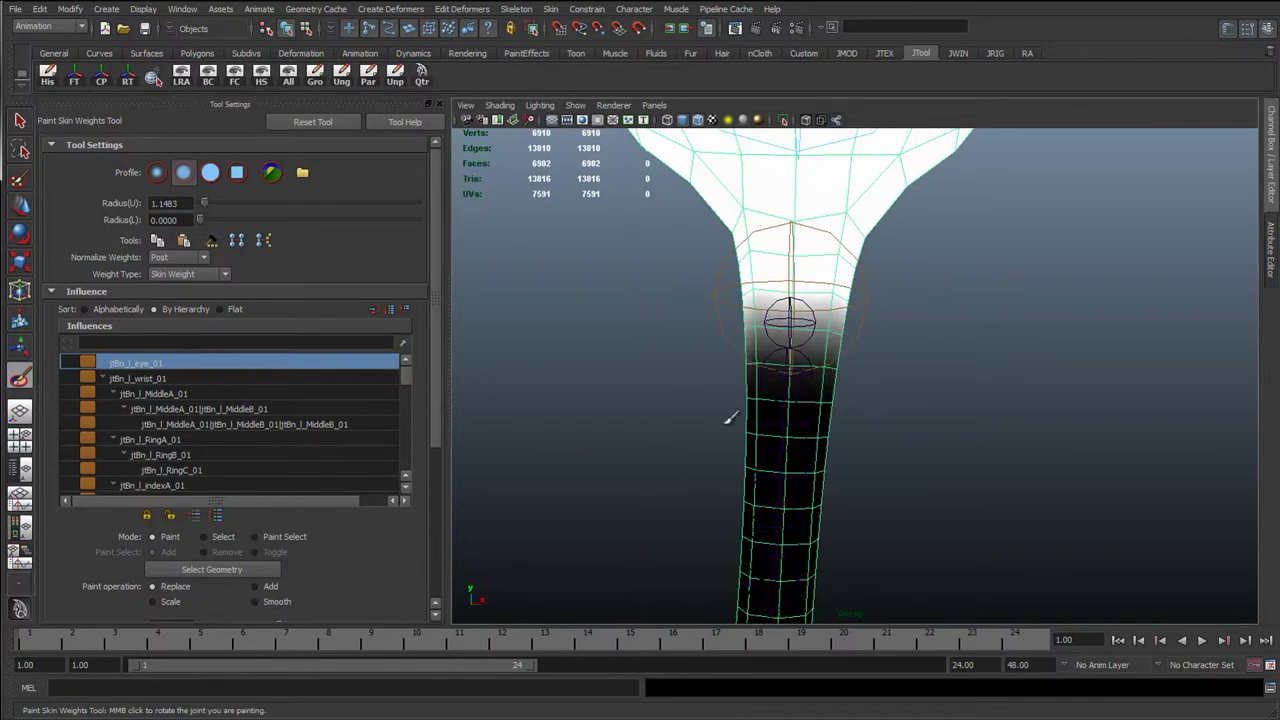
{"action": "mouse_move", "coordinate": [888, 433]}
{"action": "left_mouse_down", "text": "alt"}
{"action": "mouse_move", "coordinate": [515, 431]}
{"action": "mouse_move", "coordinate": [901, 424]}
{"action": "left_mouse_up", "text": "alt"}
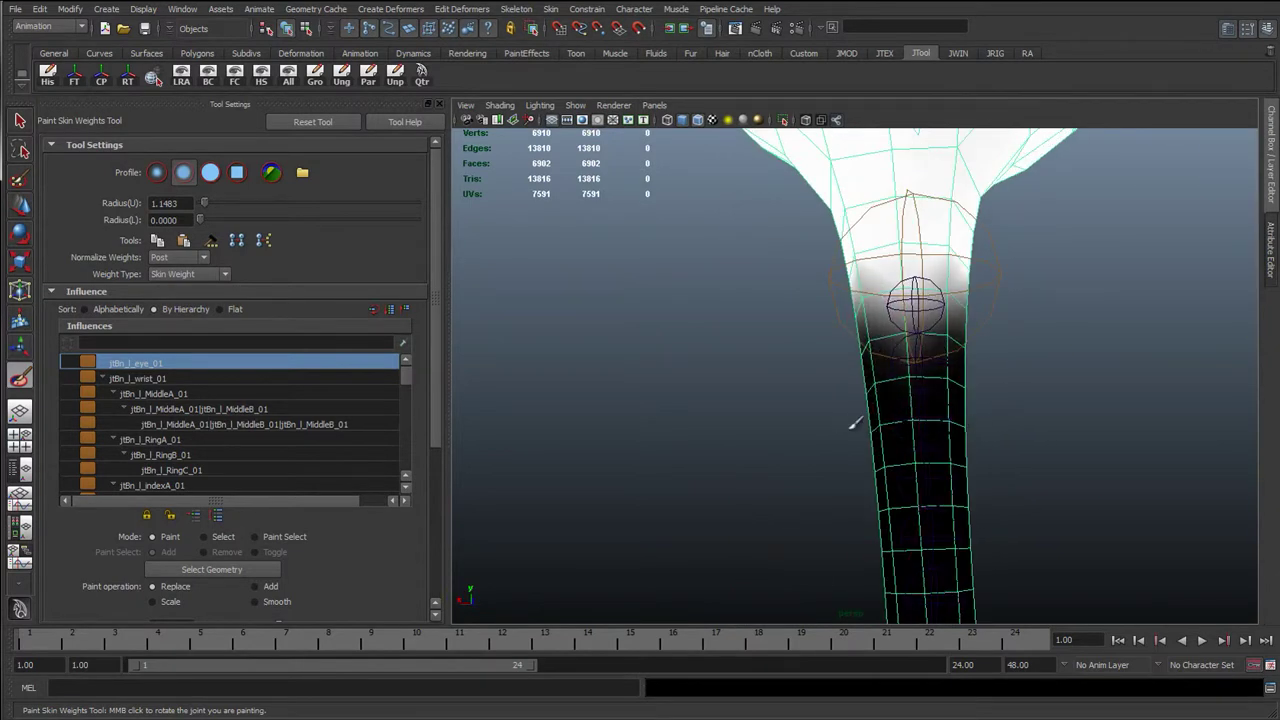
{"action": "middle_click_drag", "start_coordinate": [851, 423], "coordinate": [930, 450]}
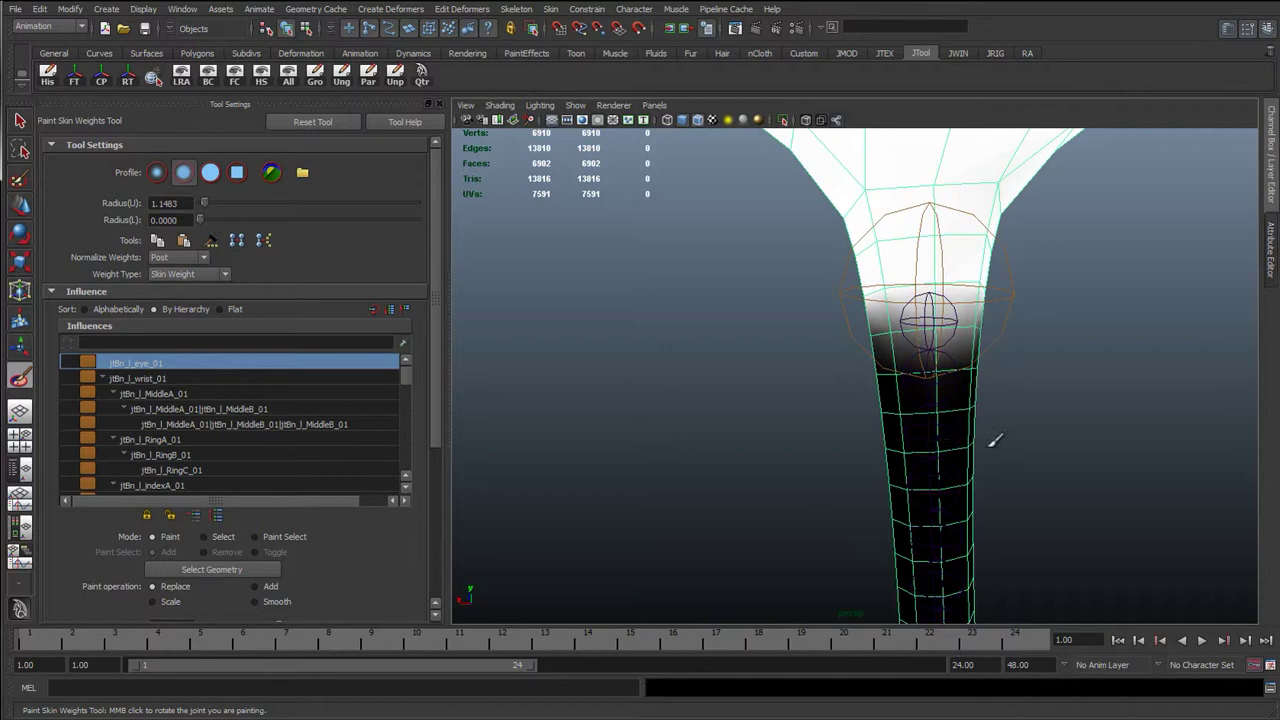
{"action": "middle_click_drag", "start_coordinate": [1040, 437], "coordinate": [867, 392], "text": "alt"}
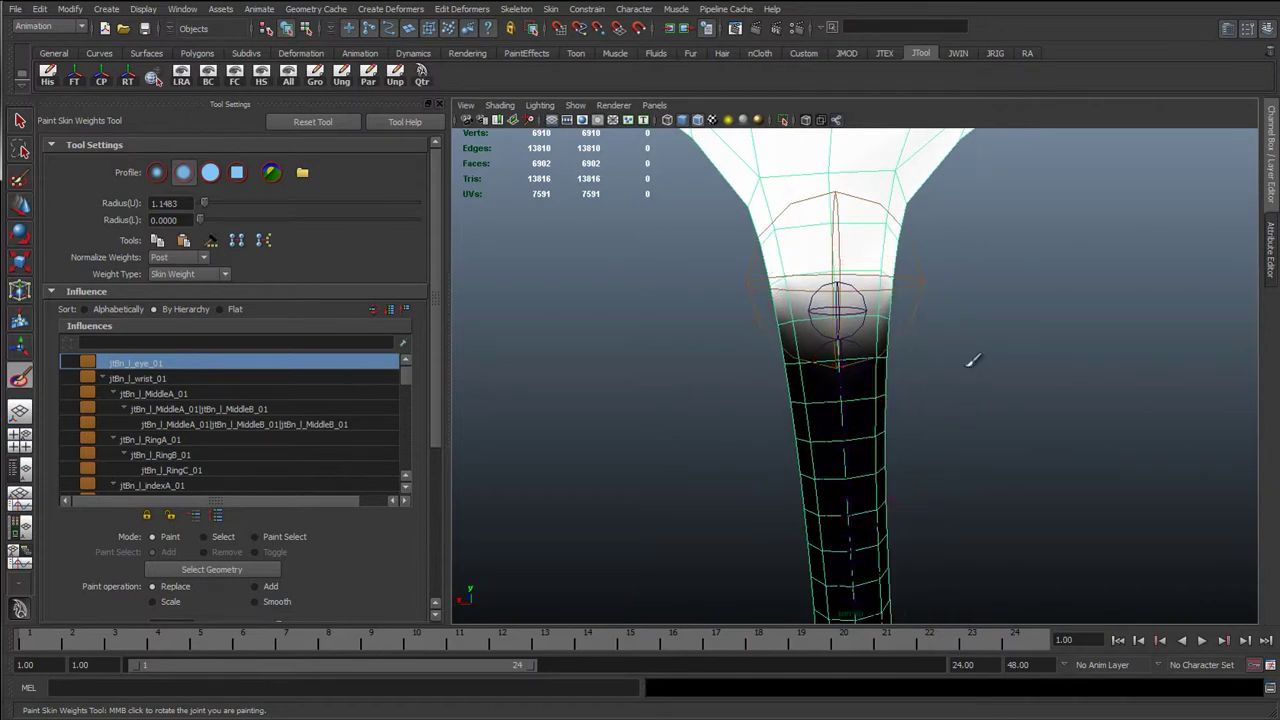
Step: Brush-smooth the weight transition around the stalk just below the left eye bulb
{"action": "left_click_drag", "start_coordinate": [778, 282], "coordinate": [801, 270], "text": "shift"}
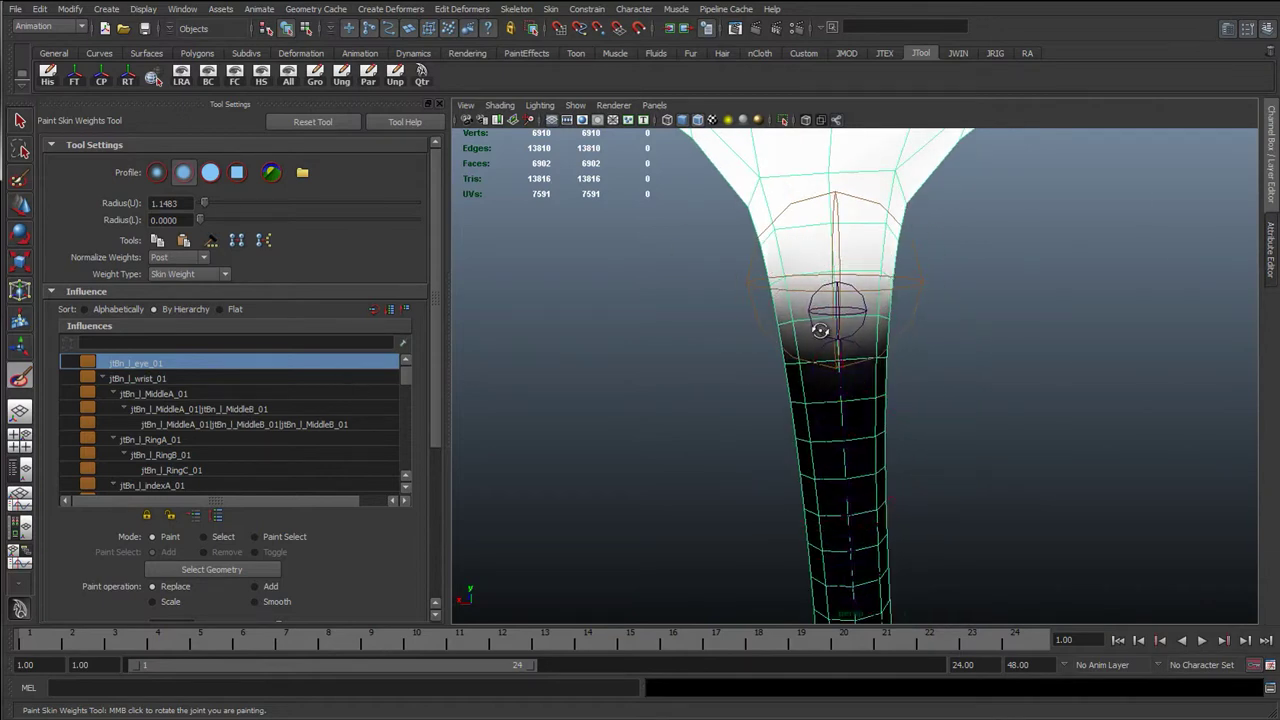
{"action": "left_click_drag", "start_coordinate": [820, 330], "coordinate": [1041, 326], "text": "alt"}
{"action": "mouse_move", "coordinate": [845, 302]}
{"action": "left_mouse_down", "text": "shift"}
{"action": "mouse_move", "coordinate": [898, 300]}
{"action": "mouse_move", "coordinate": [1050, 337]}
{"action": "left_mouse_up", "text": "shift"}
{"action": "left_click_drag", "start_coordinate": [754, 302], "coordinate": [840, 298], "text": "shift"}
{"action": "right_click_drag", "start_coordinate": [907, 325], "coordinate": [663, 420], "text": "alt"}
Step: Set the paint operation to Smooth and flood the jtBn_l_eye_01 weights three times
{"action": "scroll", "coordinate": [412, 398], "scroll_direction": "down", "scroll_amount": 1}
{"action": "scroll", "coordinate": [372, 455], "scroll_direction": "down", "scroll_amount": 1}
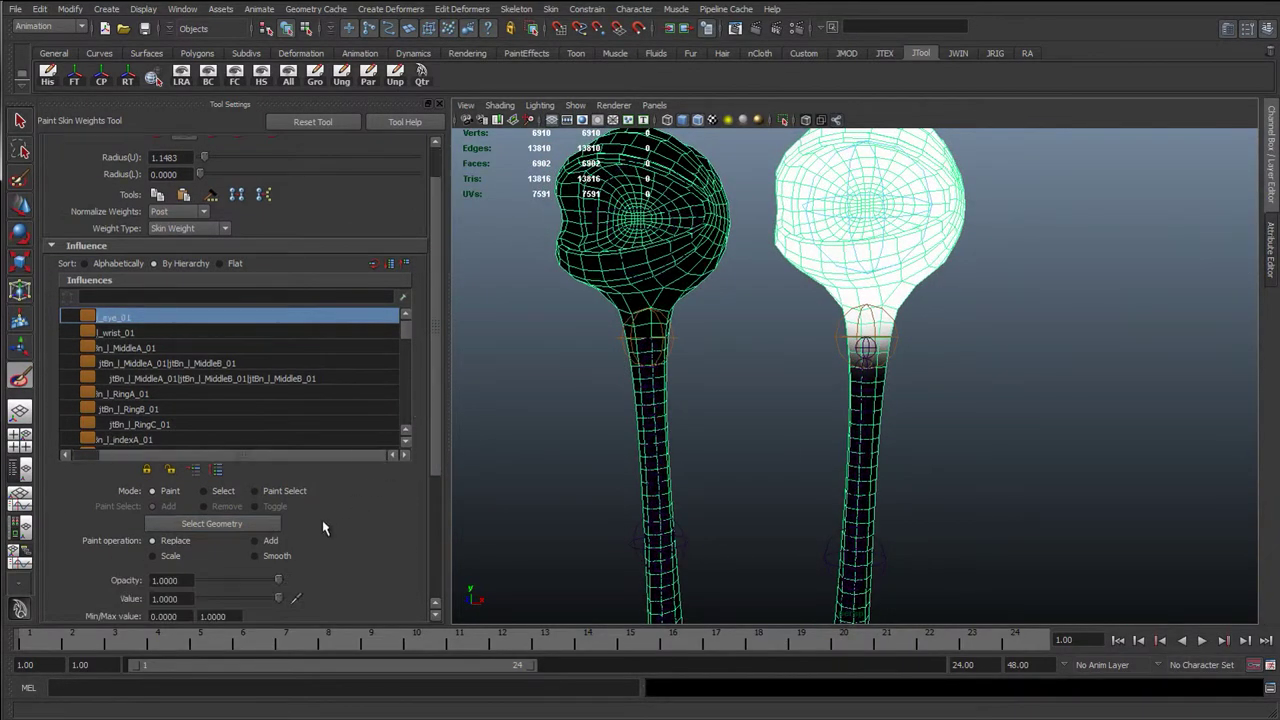
{"action": "left_click_drag", "start_coordinate": [435, 384], "coordinate": [435, 442]}
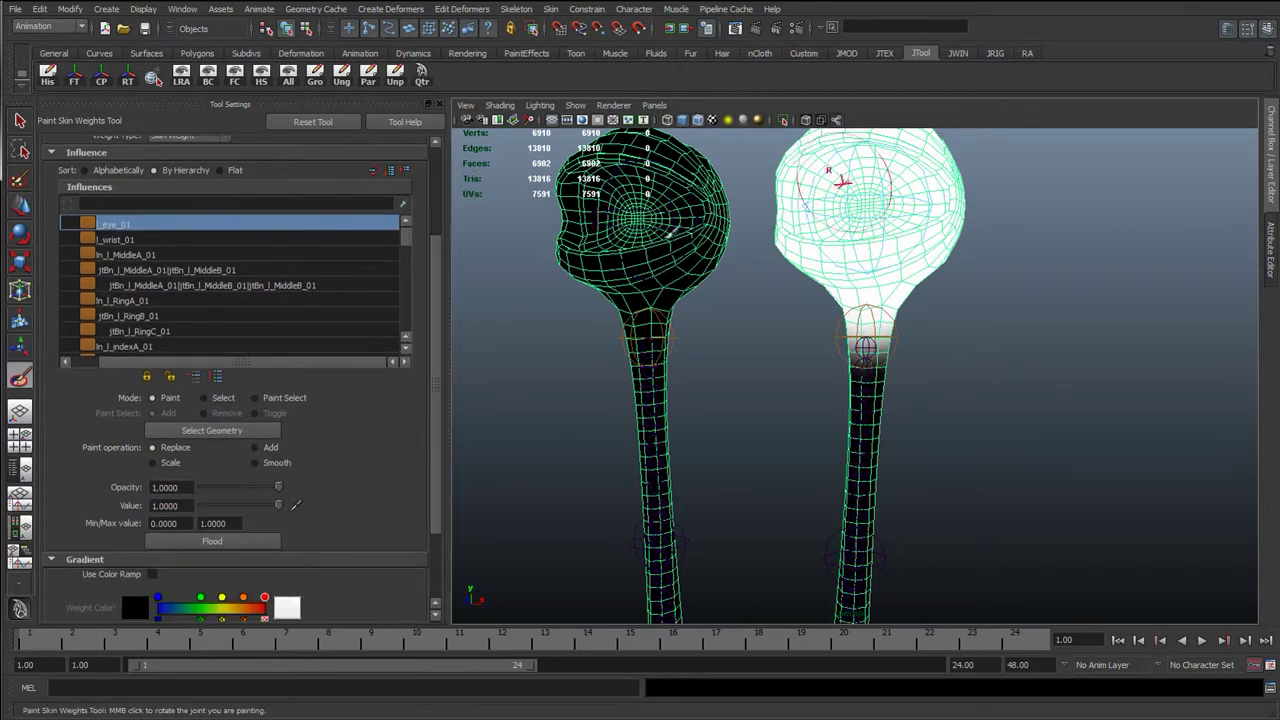
{"action": "middle_click_drag", "start_coordinate": [908, 357], "coordinate": [754, 461], "text": "alt"}
{"action": "left_click", "coordinate": [268, 470]}
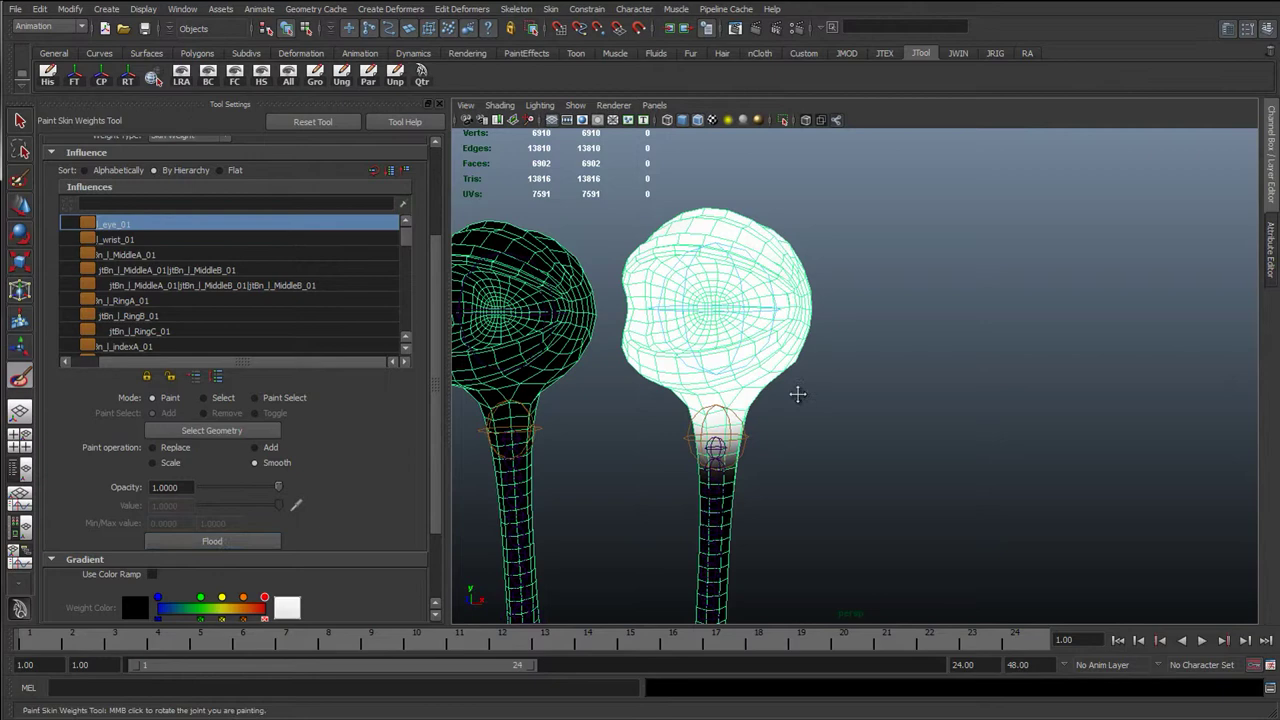
{"action": "middle_click_drag", "start_coordinate": [686, 460], "coordinate": [703, 400], "text": "alt"}
{"action": "left_click_drag", "start_coordinate": [732, 387], "coordinate": [778, 387], "text": "alt"}
{"action": "left_click", "coordinate": [245, 543]}
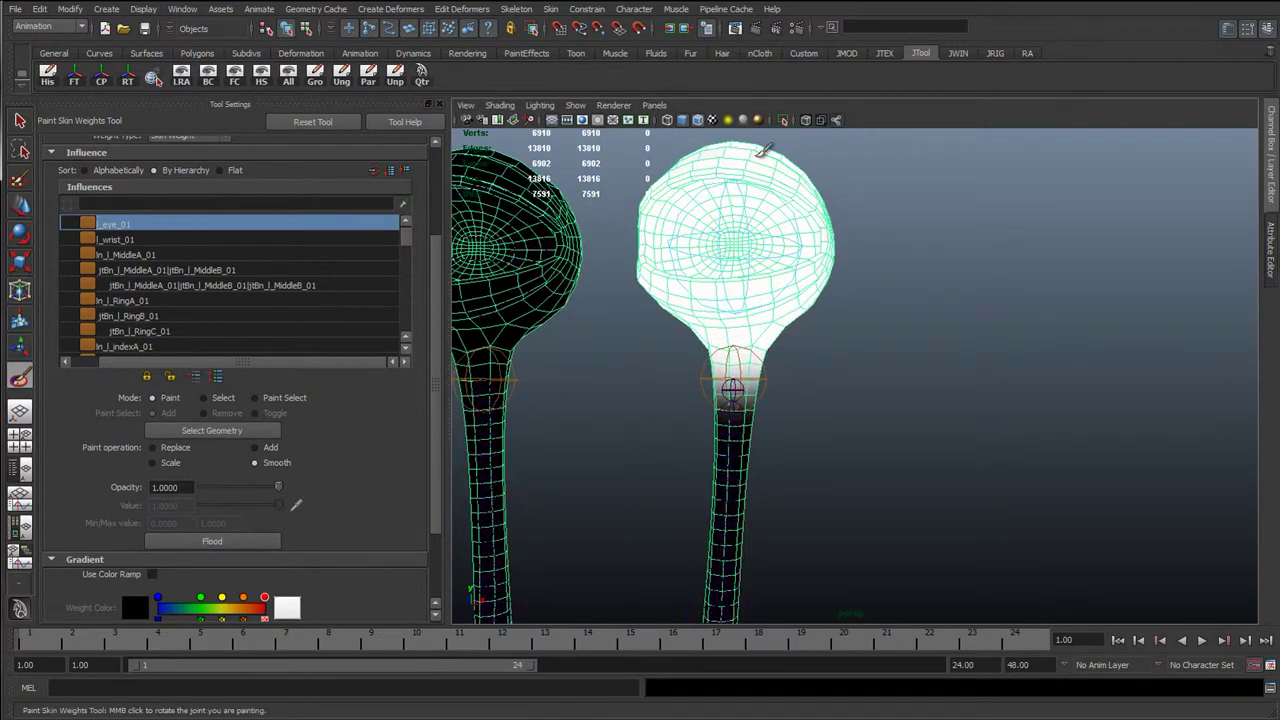
{"action": "left_click", "coordinate": [216, 541]}
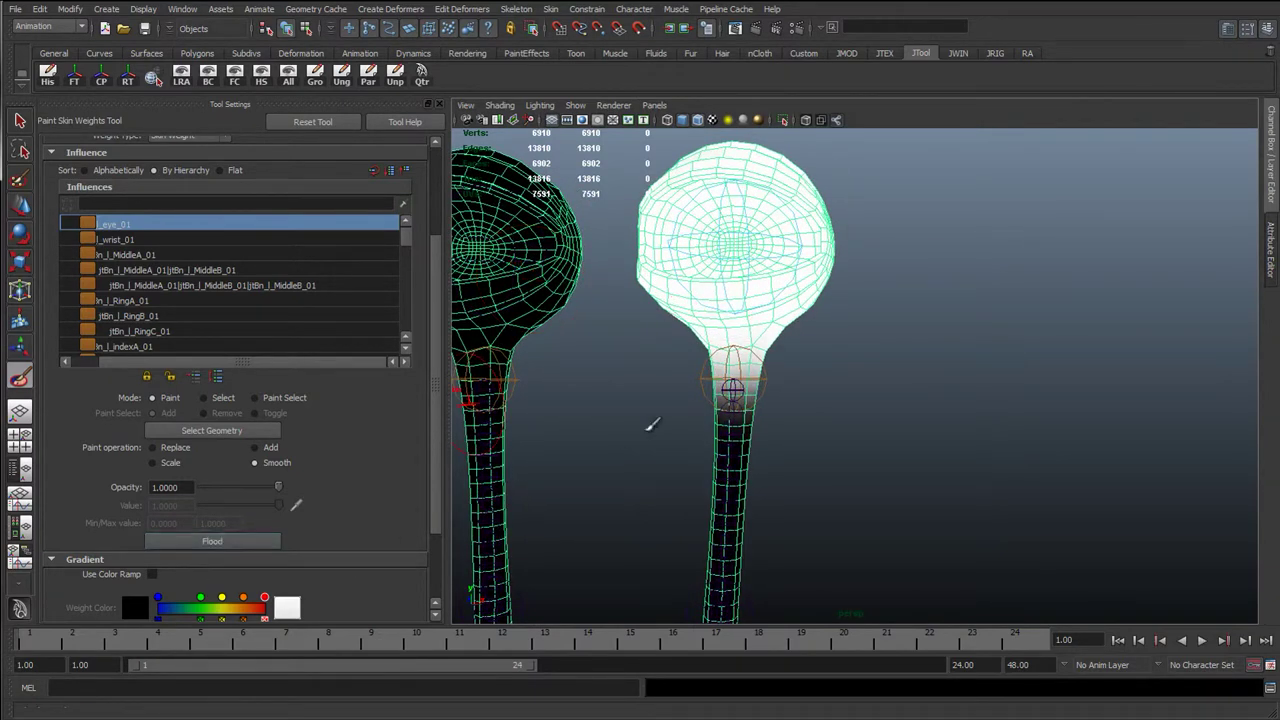
{"action": "left_click", "coordinate": [257, 537]}
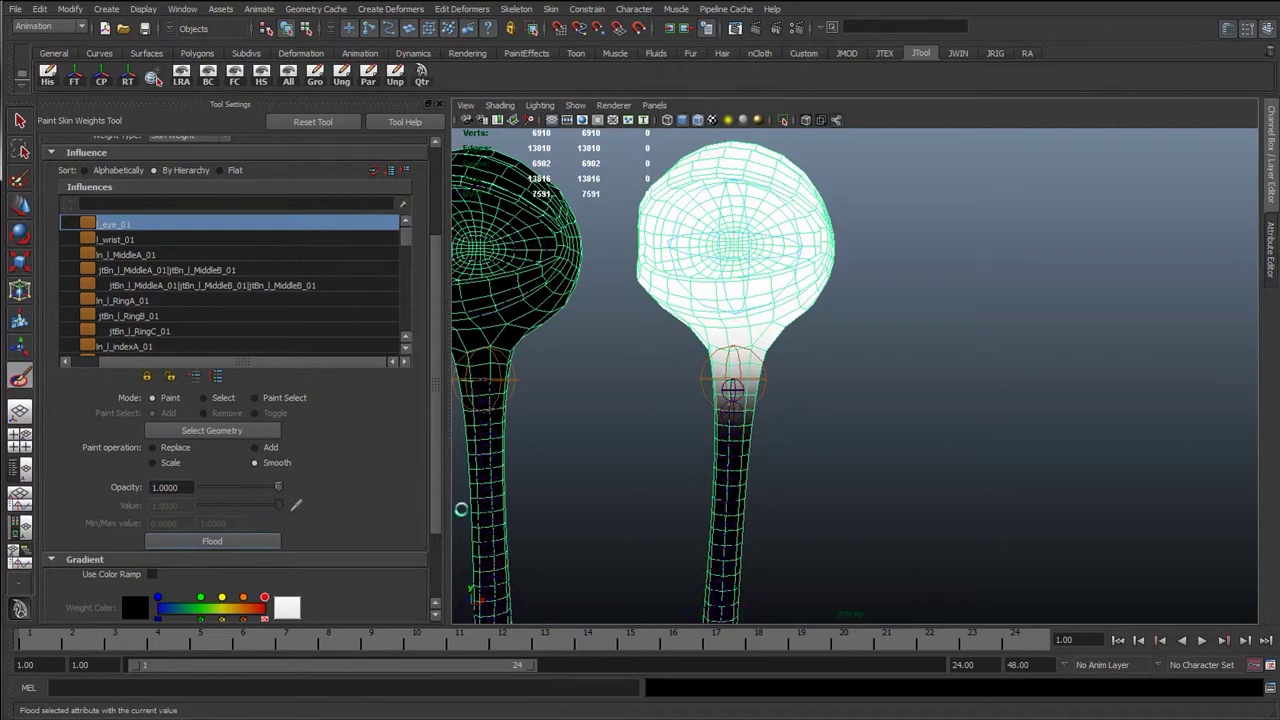
{"action": "left_click_drag", "start_coordinate": [735, 478], "coordinate": [810, 474], "text": "alt"}
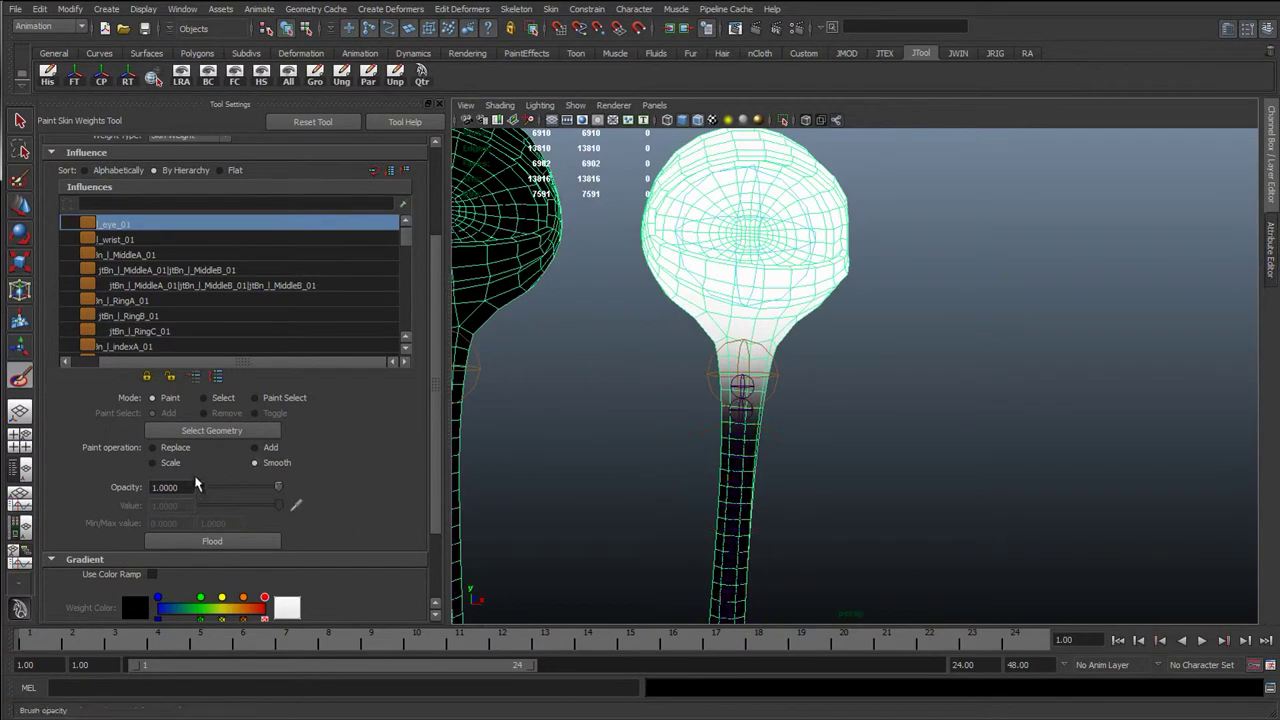
Step: Erase the weight spread down the left stalk with the Replace operation, and flood the result with Smooth
{"action": "left_click", "coordinate": [154, 447]}
{"action": "right_click_drag", "start_coordinate": [714, 423], "coordinate": [739, 423], "text": "alt"}
{"action": "middle_click_drag", "start_coordinate": [739, 423], "coordinate": [845, 372], "text": "alt"}
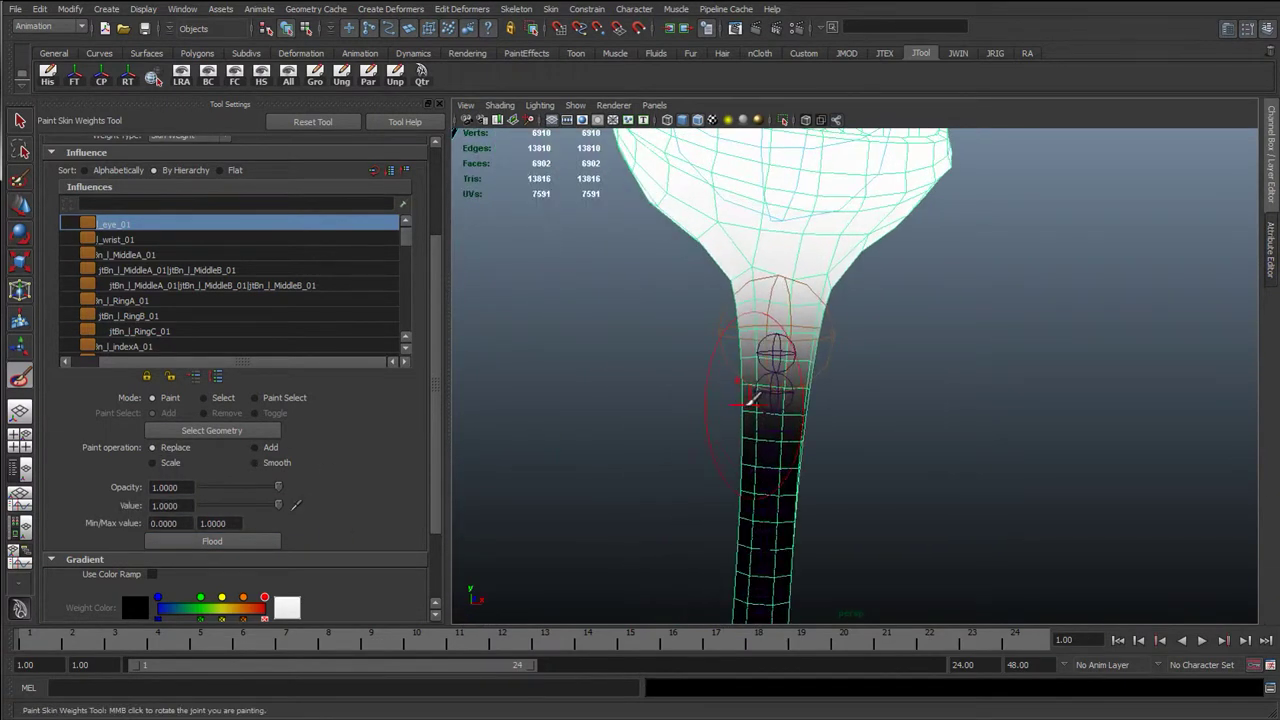
{"action": "mouse_move", "coordinate": [774, 328]}
{"action": "left_mouse_down", "text": "ctrl"}
{"action": "mouse_move", "coordinate": [746, 363]}
{"action": "mouse_move", "coordinate": [696, 379]}
{"action": "mouse_move", "coordinate": [1049, 400]}
{"action": "mouse_move", "coordinate": [713, 402]}
{"action": "left_mouse_up", "text": "ctrl"}
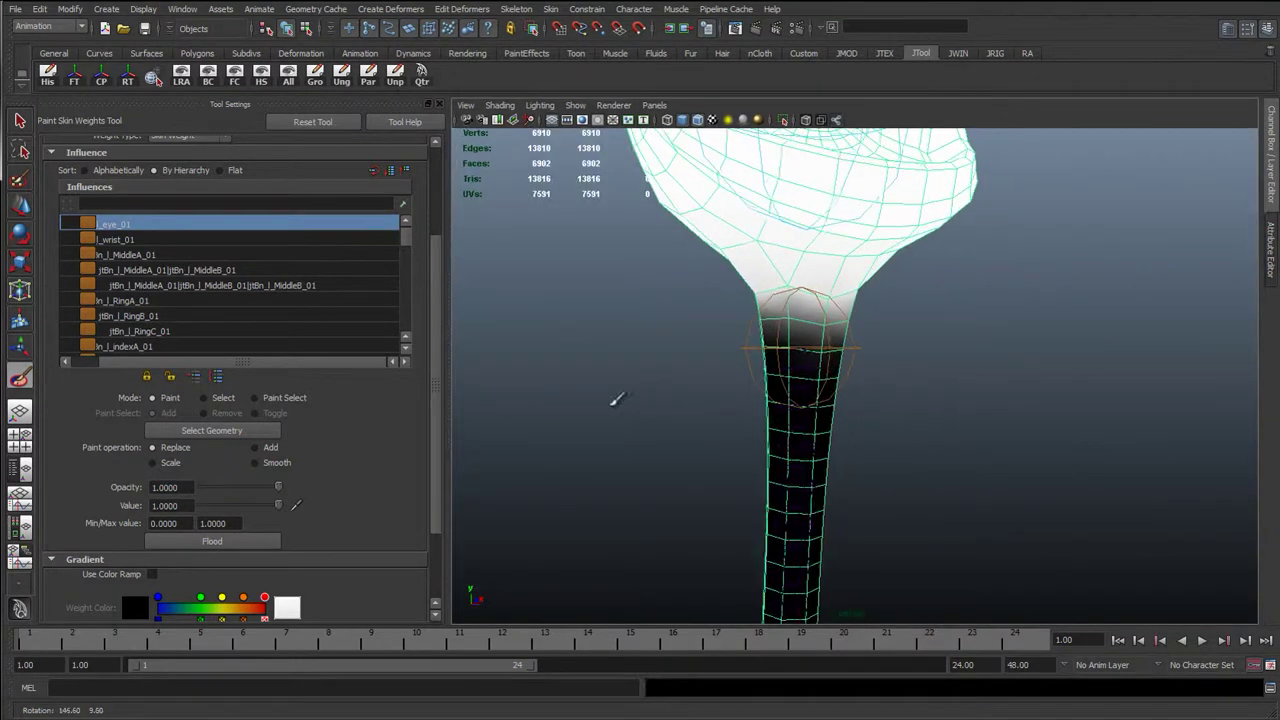
{"action": "left_click", "coordinate": [256, 462]}
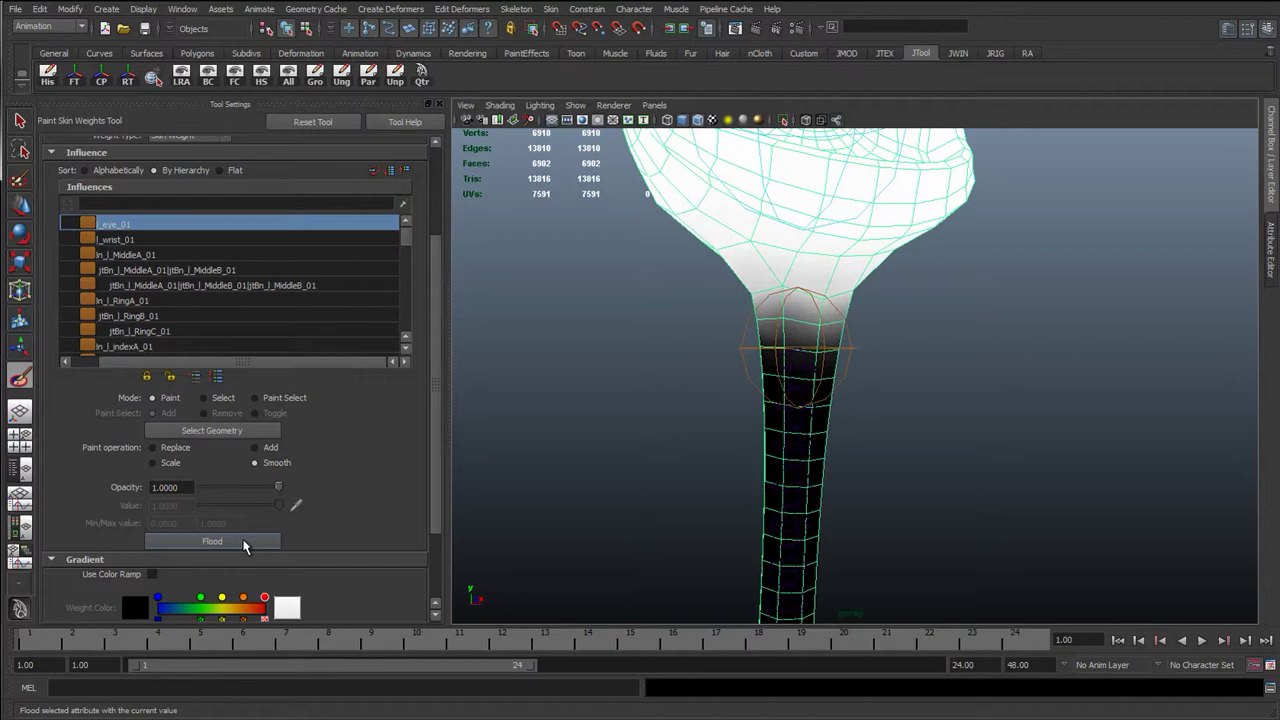
{"action": "left_click_drag", "start_coordinate": [486, 500], "coordinate": [835, 338], "text": "alt"}
Step: Leave the weight painting tool, show NURBS curves in the viewport, and display the Channel Box in place of the tool settings
{"action": "left_click", "coordinate": [21, 121]}
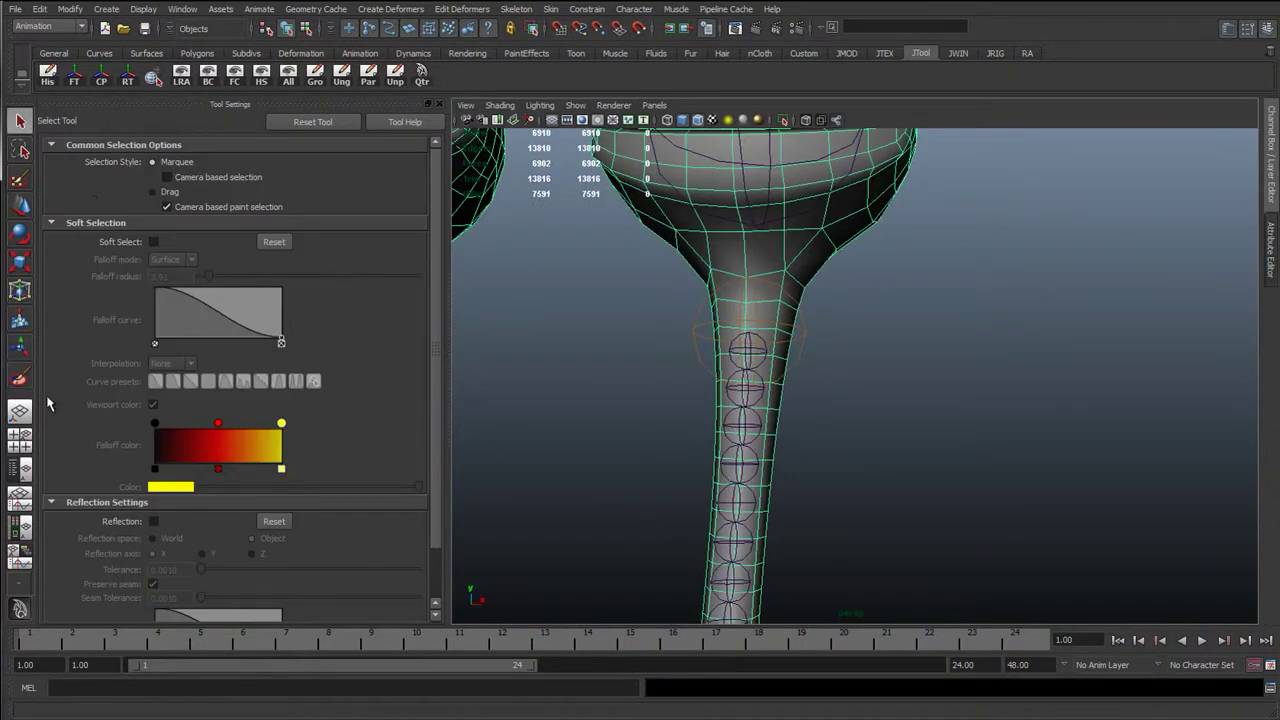
{"action": "left_click", "coordinate": [575, 105]}
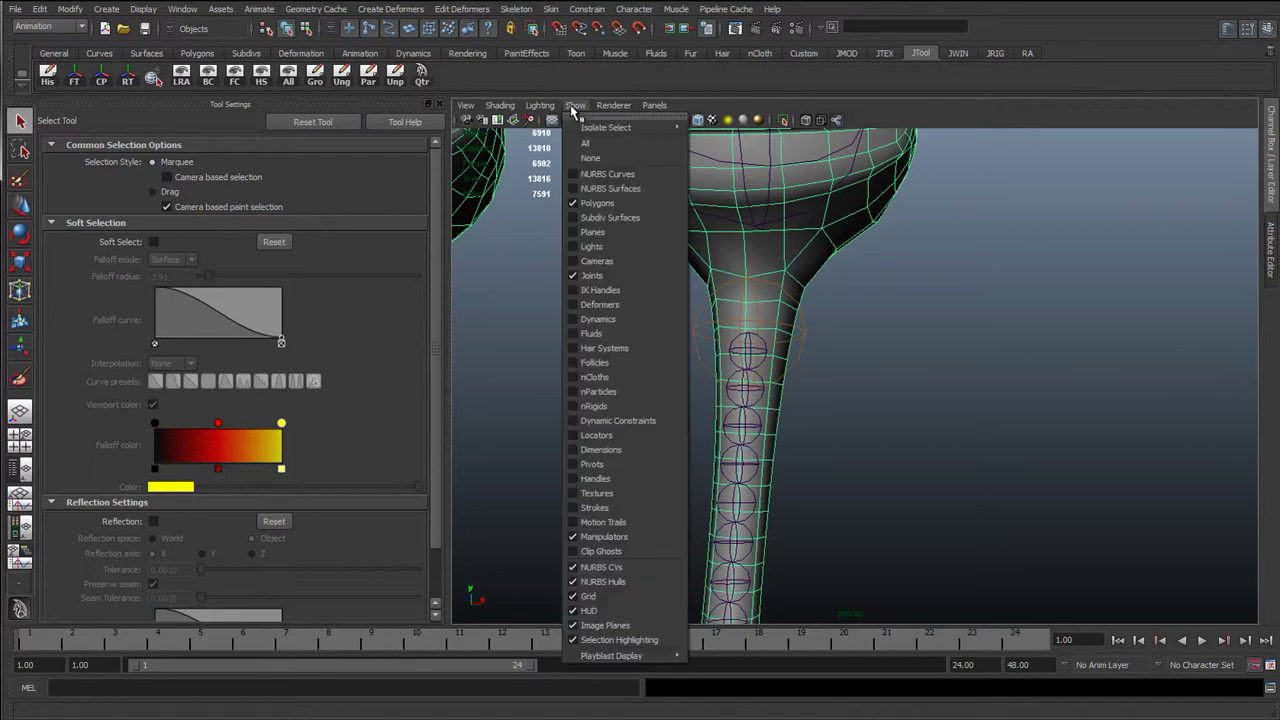
{"action": "left_click", "coordinate": [586, 175]}
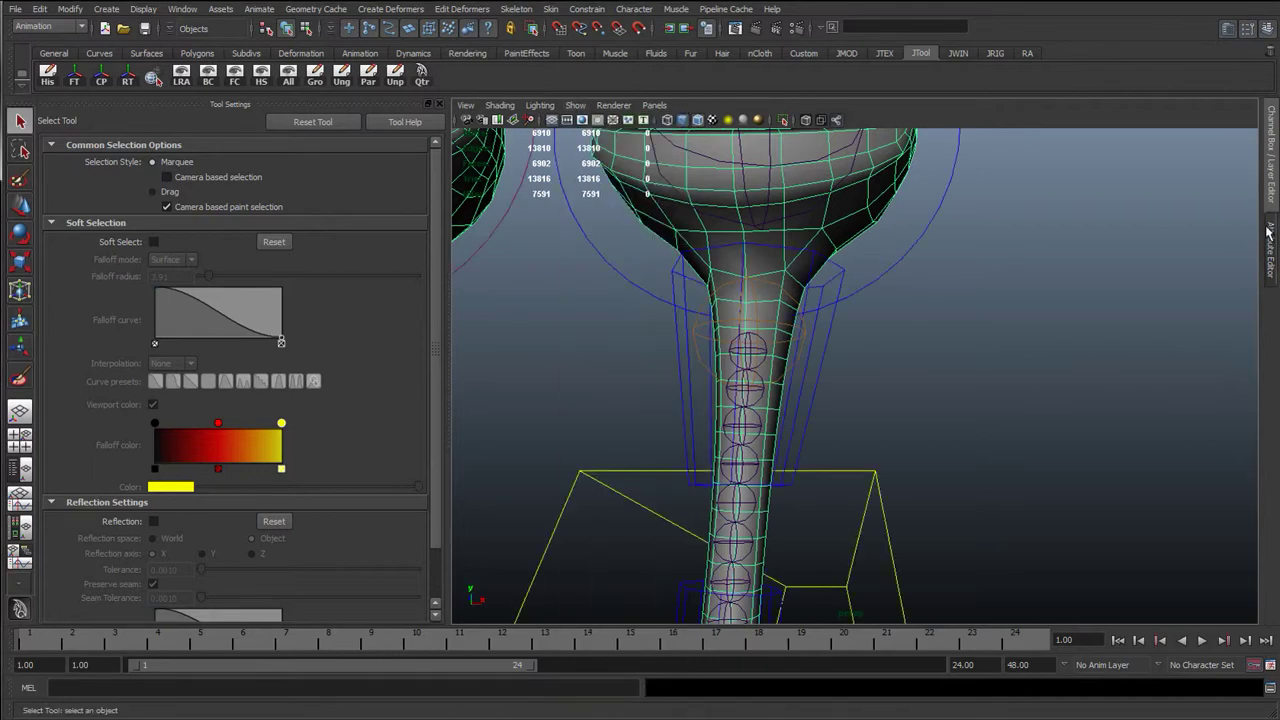
{"action": "key", "text": "ctrl+a"}
{"action": "left_click", "coordinate": [1273, 155]}
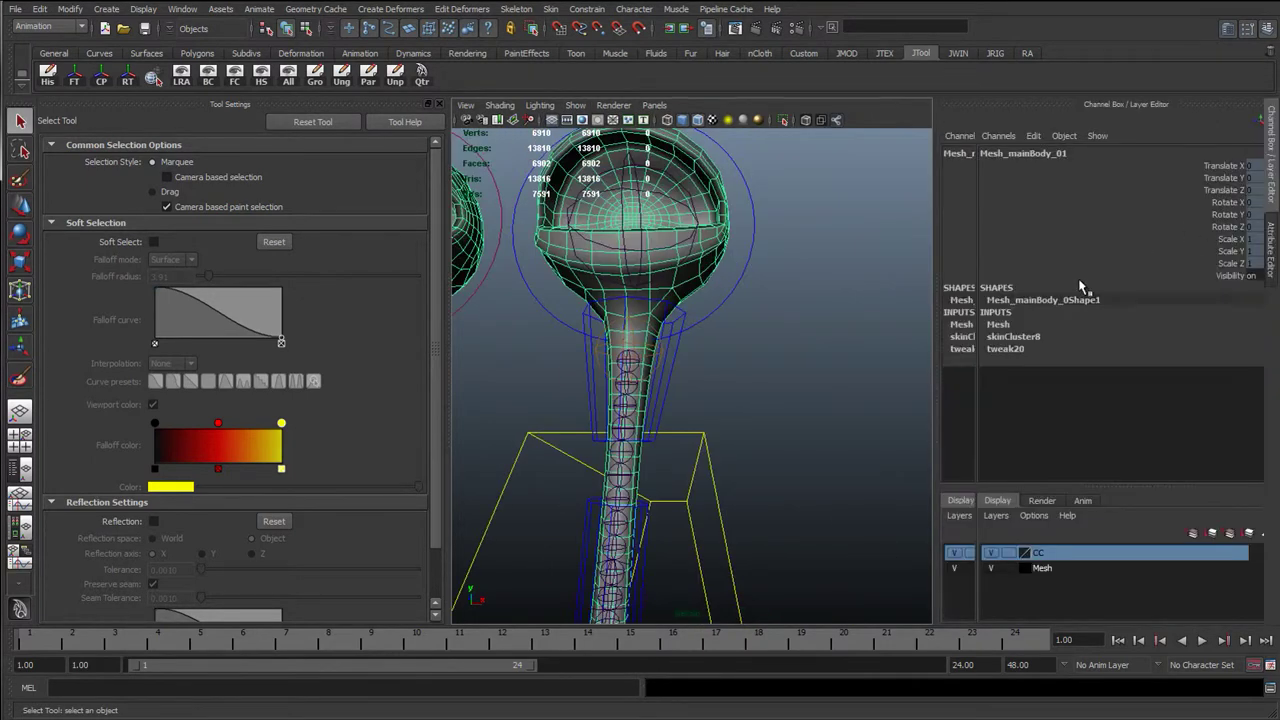
{"action": "left_click", "coordinate": [436, 104]}
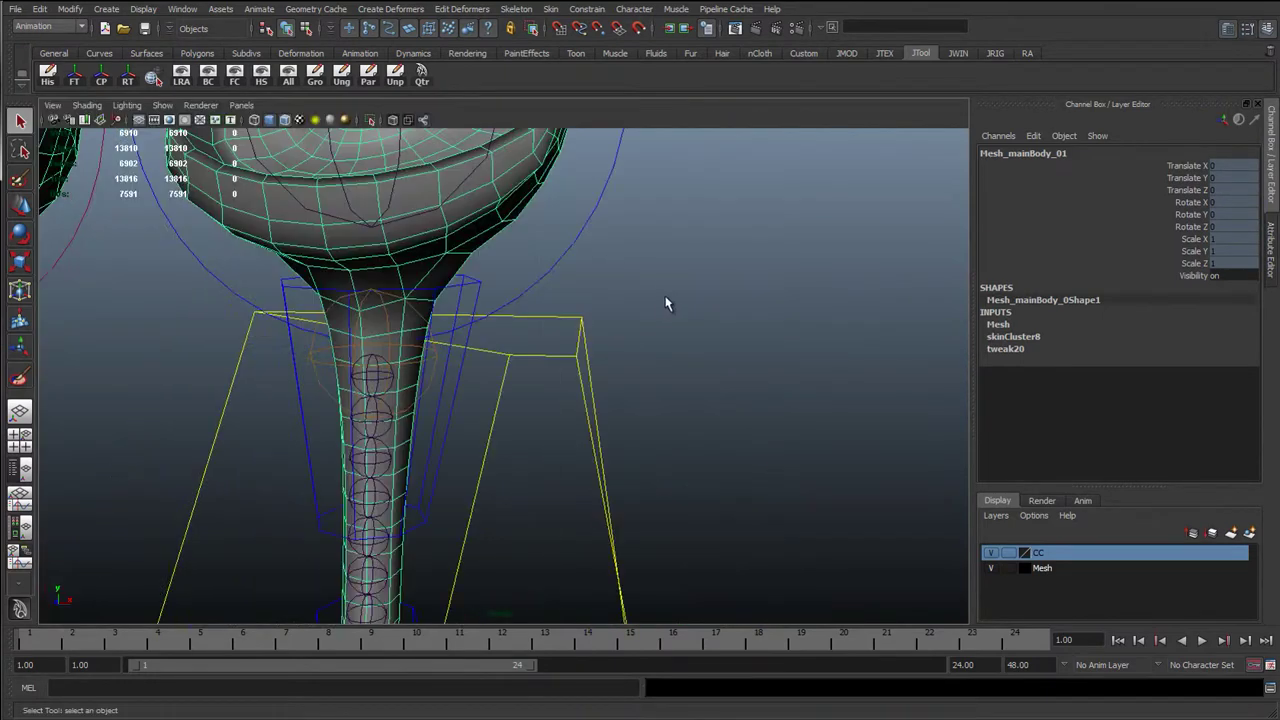
Step: Select the left eye control cc_l_eye_01 and move it about 4.37 units along X to test the stalk's deformation
{"action": "left_click", "coordinate": [556, 258]}
{"action": "left_click_drag", "start_coordinate": [555, 258], "coordinate": [583, 279]}
{"action": "right_click_drag", "start_coordinate": [583, 279], "coordinate": [546, 290], "text": "alt"}
{"action": "key", "text": "w"}
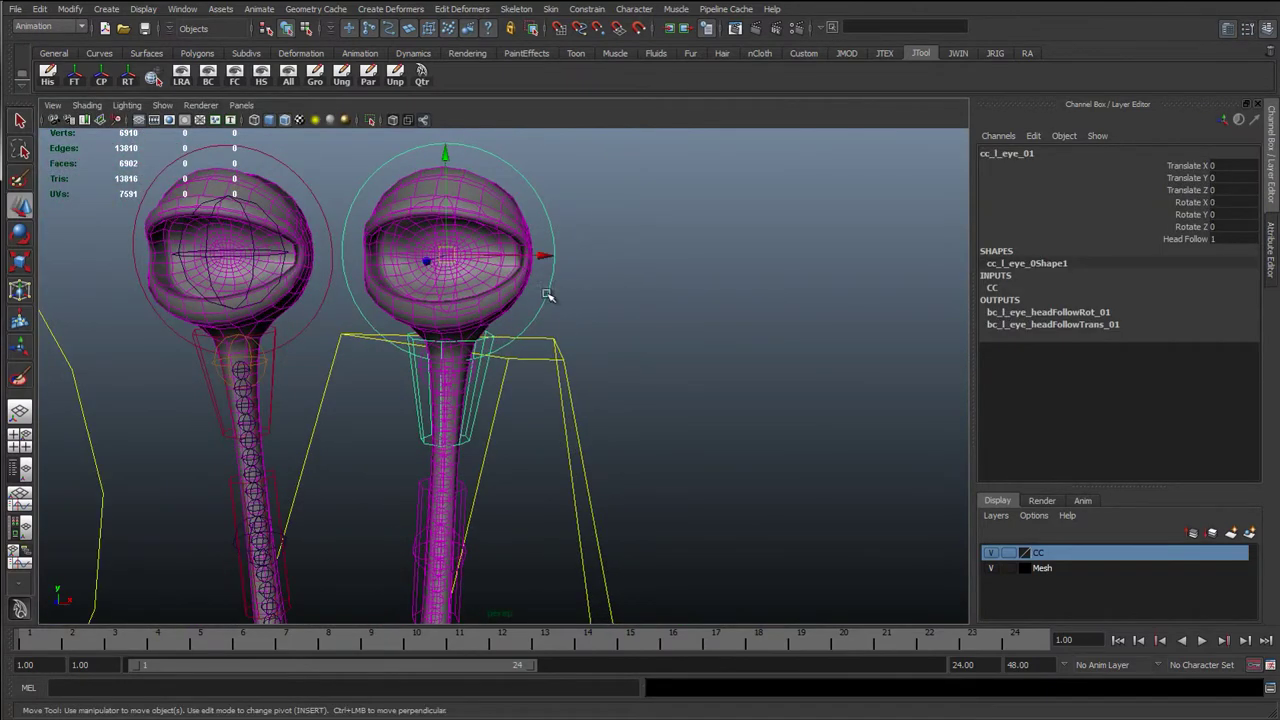
{"action": "left_click_drag", "start_coordinate": [542, 256], "coordinate": [718, 267]}
Step: Try rotating the displaced left eye control, and undo the rotation
{"action": "key", "text": "e"}
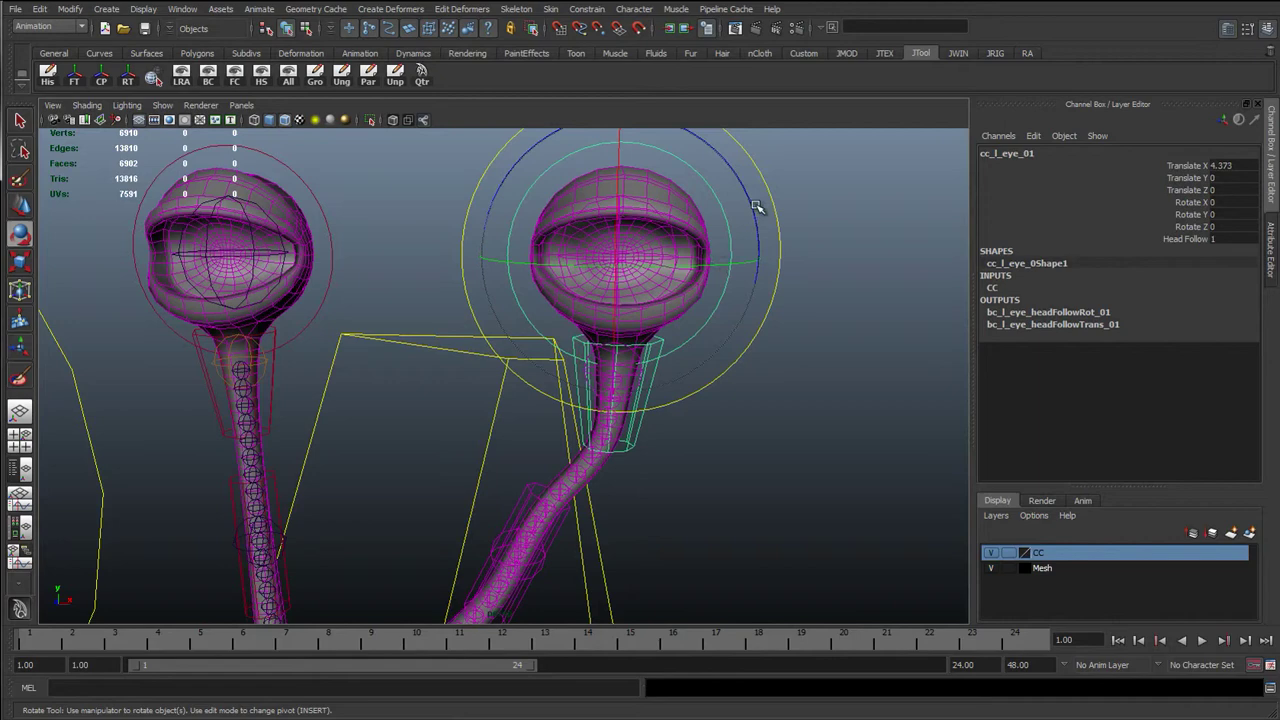
{"action": "left_click_drag", "start_coordinate": [749, 197], "coordinate": [809, 395]}
{"action": "key", "text": "ctrl+z"}
{"action": "right_click_drag", "start_coordinate": [809, 396], "coordinate": [755, 396], "text": "alt"}
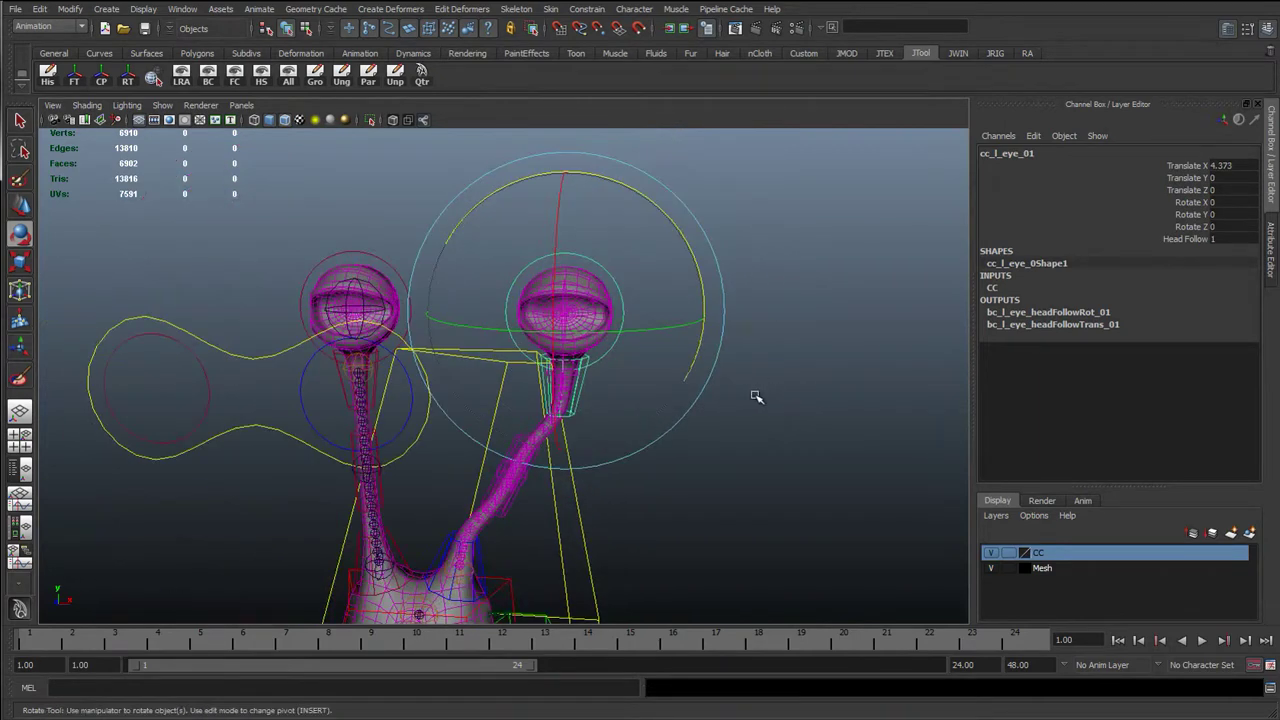
Step: Reset Translate X of the left eye control to 0 and clear the selection
{"action": "key", "text": "w"}
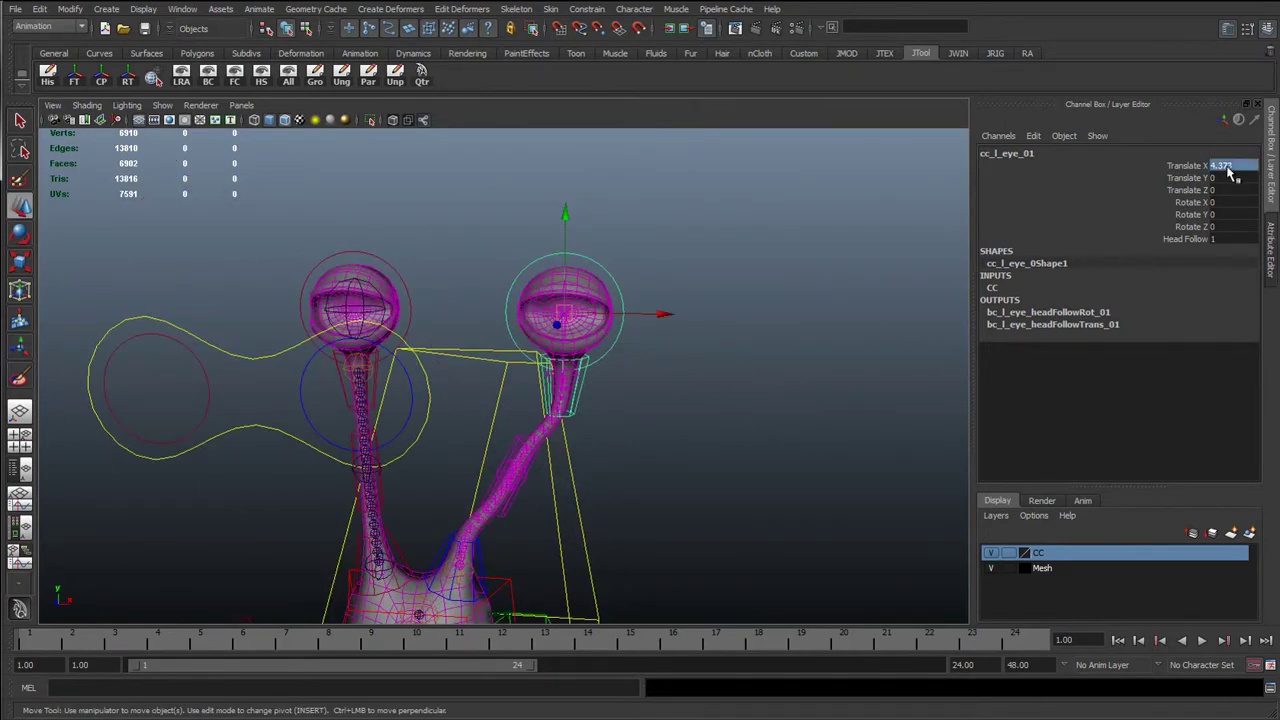
{"action": "type", "text": "0"}
{"action": "key", "text": "Return"}
{"action": "left_click", "coordinate": [790, 357]}
Step: Select the upper body control cc_upperBody_01 and rotate it about 51 degrees in Z to test the body's deformation
{"action": "right_click_drag", "start_coordinate": [703, 389], "coordinate": [620, 442], "text": "alt"}
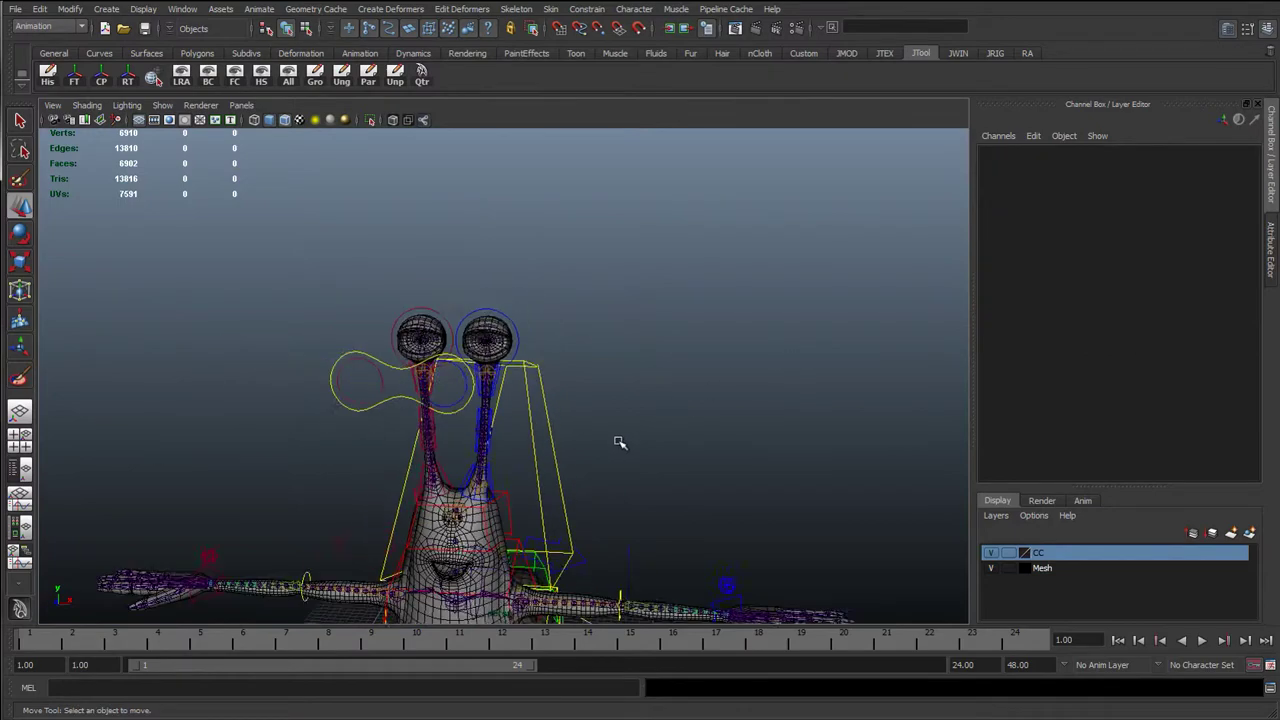
{"action": "middle_click_drag", "start_coordinate": [543, 570], "coordinate": [572, 363], "text": "alt"}
{"action": "left_click_drag", "start_coordinate": [575, 363], "coordinate": [300, 470], "text": "alt"}
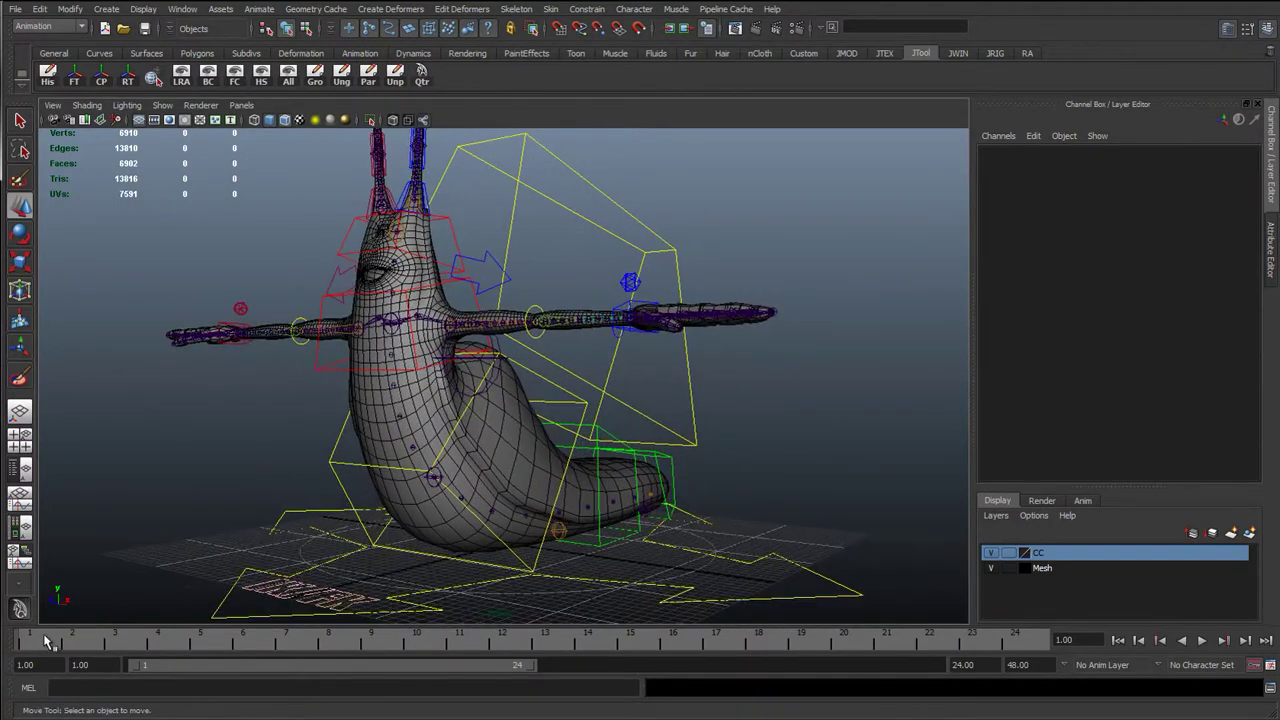
{"action": "left_click_drag", "start_coordinate": [520, 380], "coordinate": [436, 416], "text": "alt"}
{"action": "left_click", "coordinate": [348, 421]}
{"action": "key", "text": "e"}
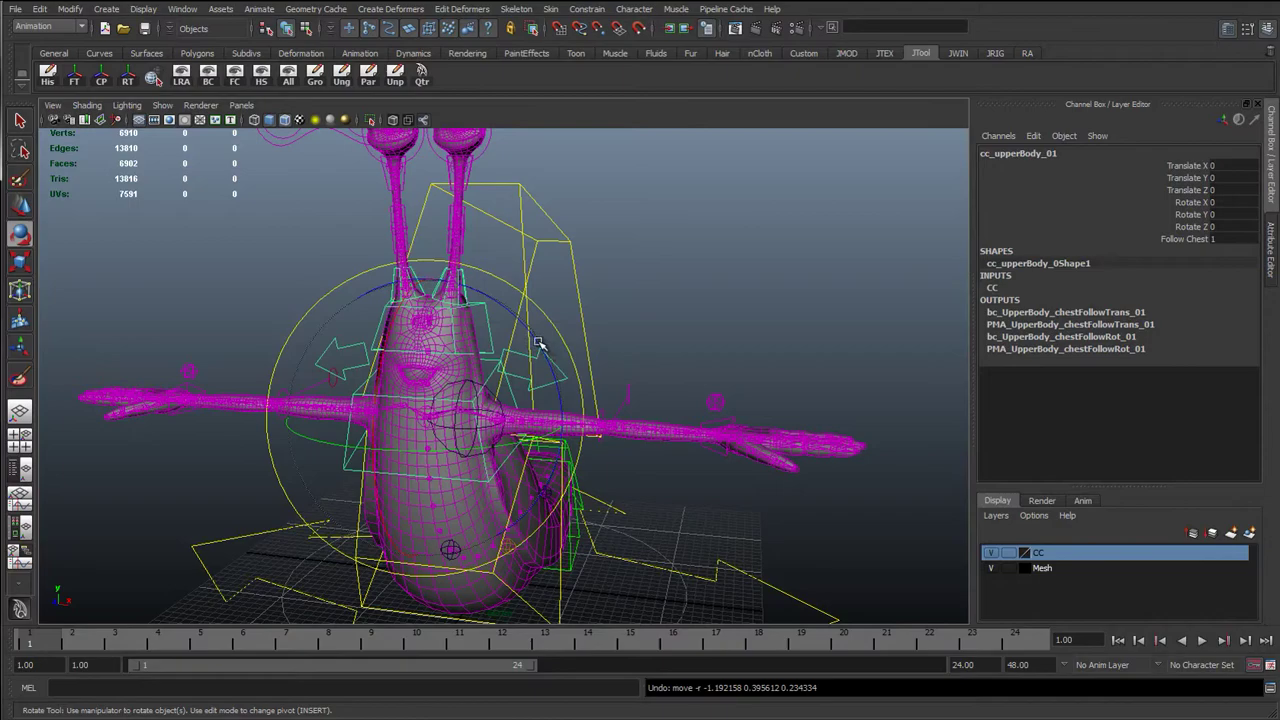
{"action": "left_click_drag", "start_coordinate": [537, 343], "coordinate": [483, 348]}
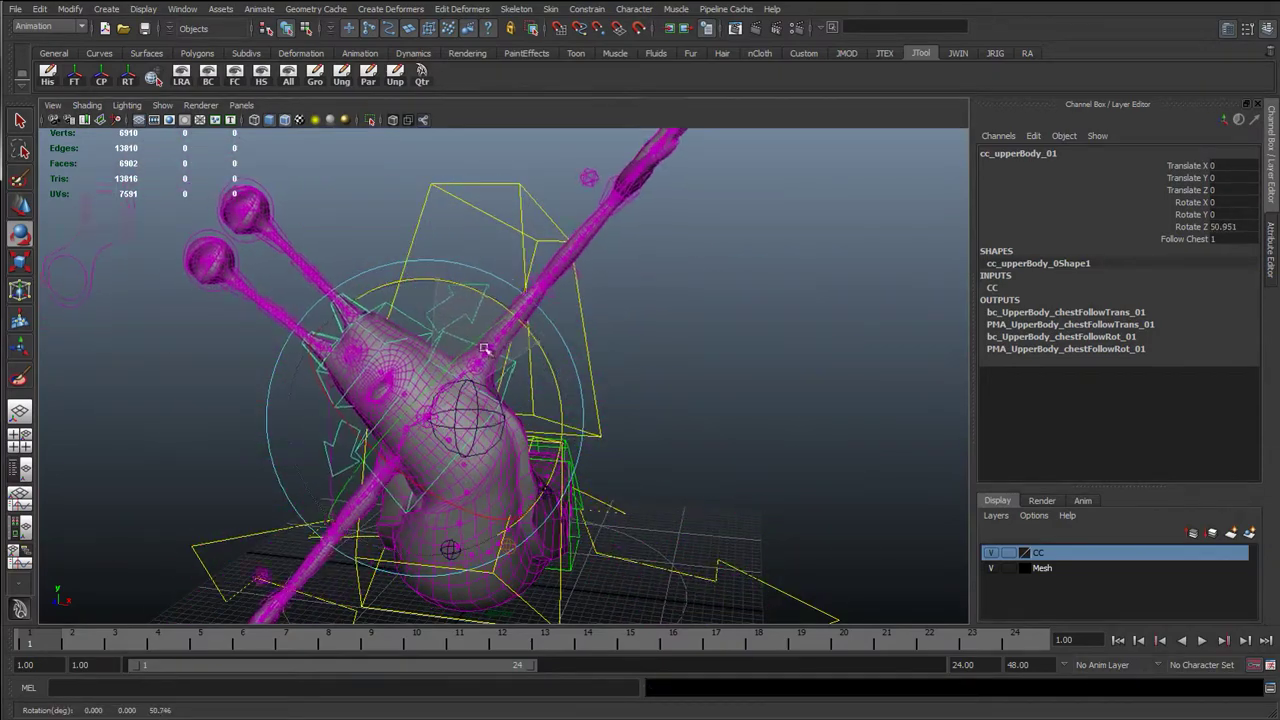
Step: Undo the sideways test rotations of the upper body control
{"action": "key", "text": "z"}
{"action": "key", "text": "z"}
{"action": "key", "text": "z"}
{"action": "key", "text": "z"}
{"action": "key", "text": "z"}
{"action": "key", "text": "z"}
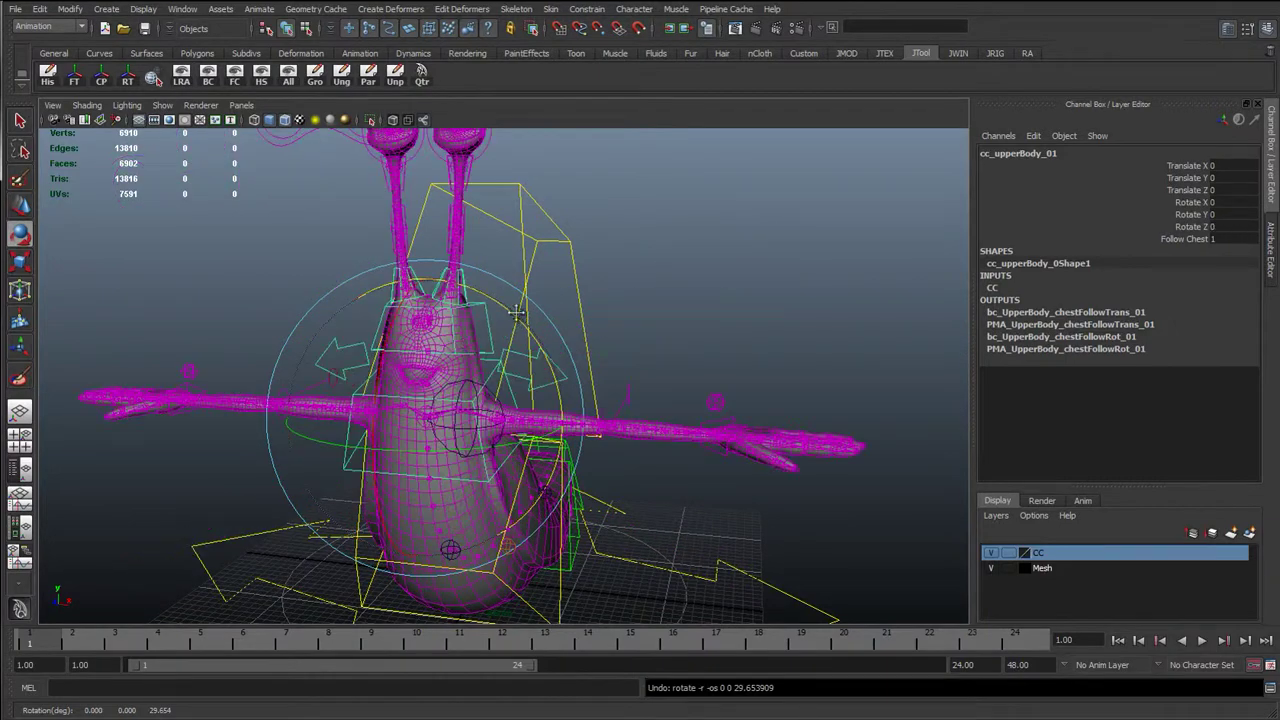
Step: Try bending the upper body control about -42 degrees in X, and undo the rotation
{"action": "middle_click_drag", "start_coordinate": [516, 312], "coordinate": [564, 332], "text": "alt"}
{"action": "left_click_drag", "start_coordinate": [471, 406], "coordinate": [390, 397], "text": "alt"}
{"action": "left_click_drag", "start_coordinate": [411, 349], "coordinate": [443, 322]}
{"action": "key", "text": "z"}
{"action": "key", "text": "z"}
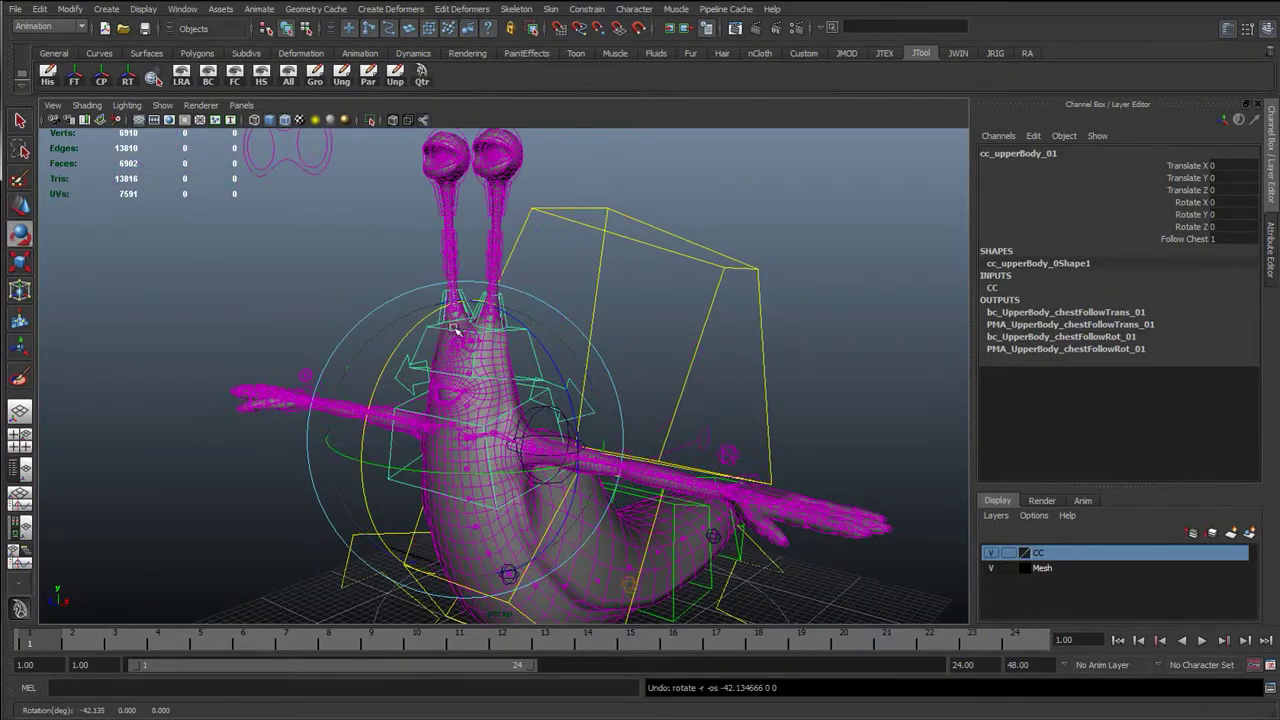
Step: Try rotating the left clavicle control cc_l_clav_01 in Z to test the shoulder's deformation, and undo the test rotations
{"action": "key", "text": "w"}
{"action": "left_click_drag", "start_coordinate": [452, 376], "coordinate": [551, 292], "text": "alt"}
{"action": "left_click", "coordinate": [598, 382]}
{"action": "key", "text": "e"}
{"action": "key", "text": "ctrl+z"}
{"action": "key", "text": "ctrl+z"}
{"action": "key", "text": "ctrl+z"}
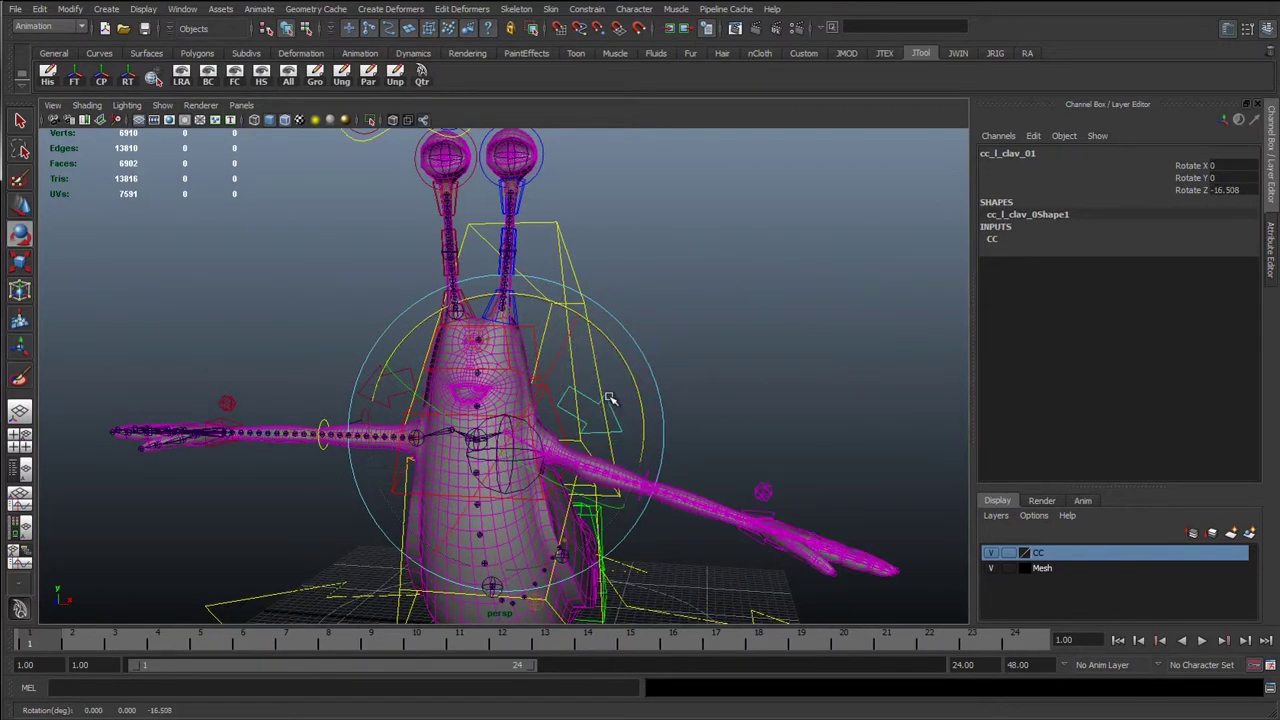
Step: Rotate the left clavicle control so that the left arm is raised steeply, and clear the selection
{"action": "left_click_drag", "start_coordinate": [672, 338], "coordinate": [522, 285], "text": "alt"}
{"action": "key", "text": "q"}
{"action": "key", "text": "w"}
{"action": "key", "text": "e"}
{"action": "left_click_drag", "start_coordinate": [572, 355], "coordinate": [672, 428], "text": "alt"}
{"action": "left_click", "coordinate": [620, 437]}
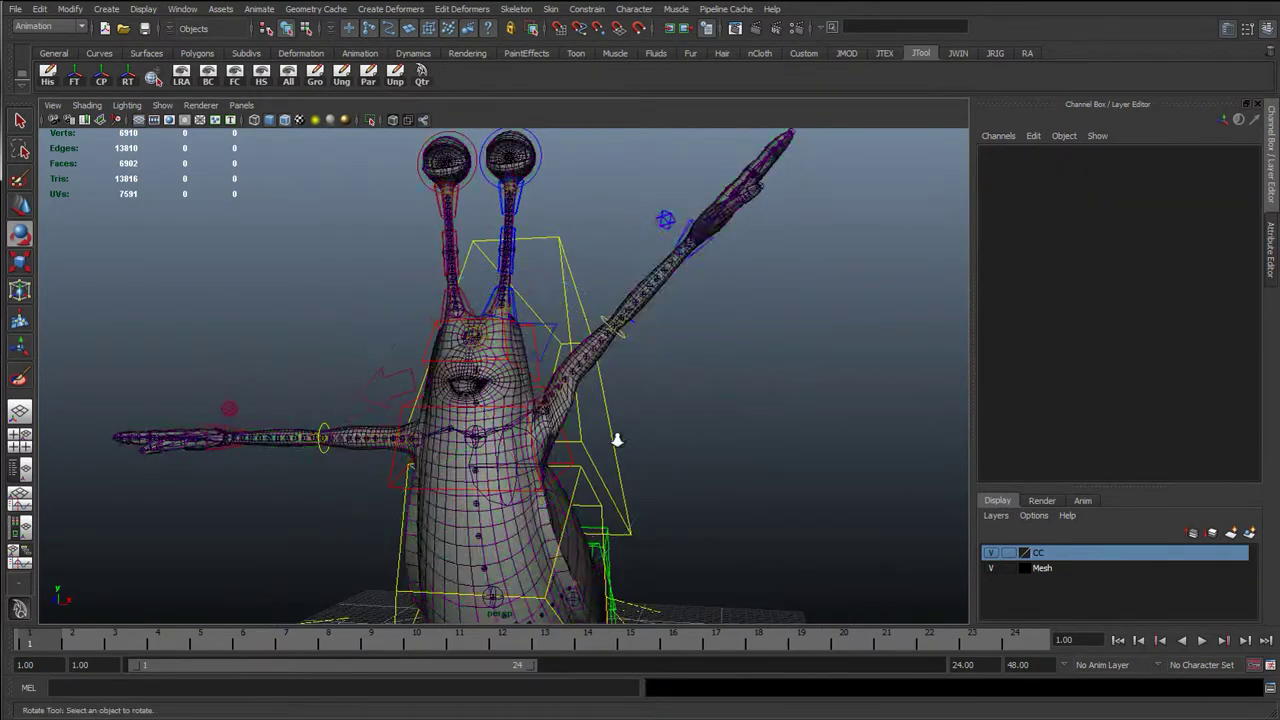
Step: Select the main body mesh and open the Paint Skin Weights tool with its settings for work on the left armpit
{"action": "scroll", "coordinate": [616, 438], "scroll_direction": "up", "scroll_amount": 3}
{"action": "left_click", "coordinate": [614, 440]}
{"action": "scroll", "coordinate": [668, 481], "scroll_direction": "up", "scroll_amount": 1}
{"action": "scroll", "coordinate": [668, 481], "scroll_direction": "up", "scroll_amount": 2}
{"action": "middle_click_drag", "start_coordinate": [668, 481], "coordinate": [452, 375], "text": "alt"}
{"action": "left_click_drag", "start_coordinate": [436, 392], "coordinate": [460, 397], "text": "alt"}
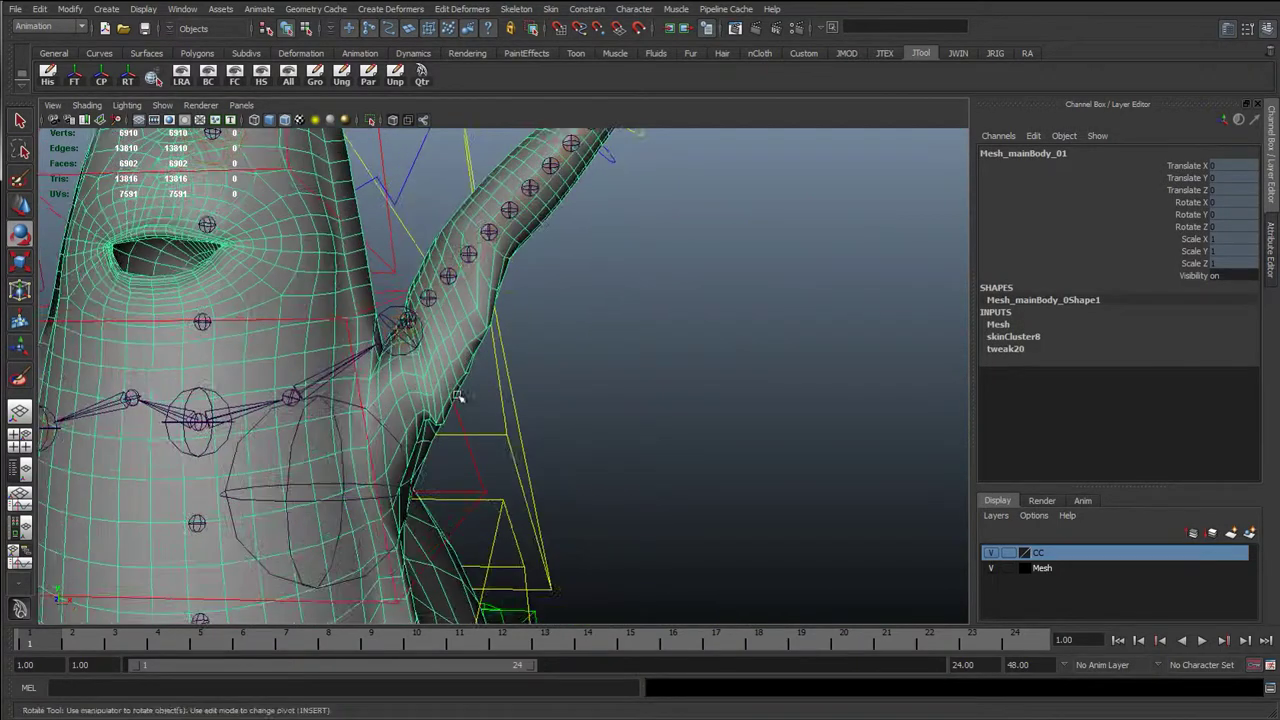
{"action": "middle_click_drag", "start_coordinate": [386, 372], "coordinate": [494, 454], "text": "alt"}
{"action": "double_click", "coordinate": [19, 378]}
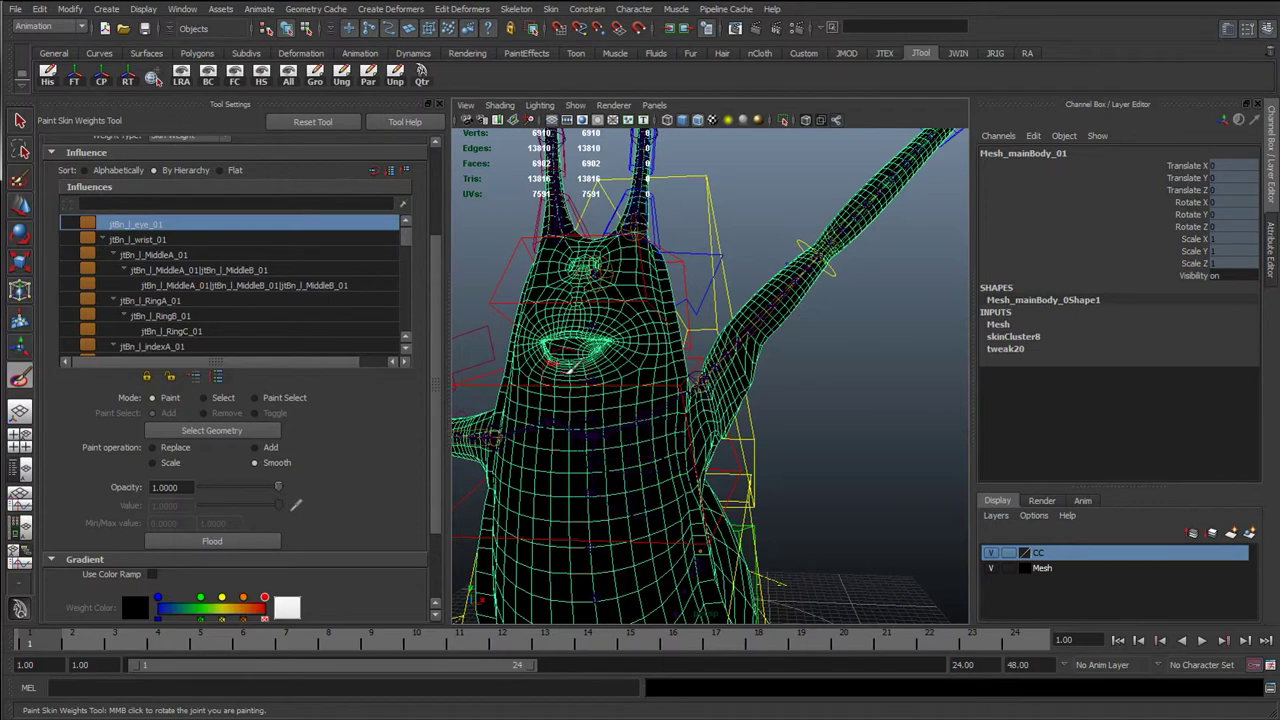
Step: Find the jtBn_l_armRibbon_01 influence, select it, and examine its weights around the left shoulder and armpit
{"action": "left_click_drag", "start_coordinate": [408, 234], "coordinate": [406, 261]}
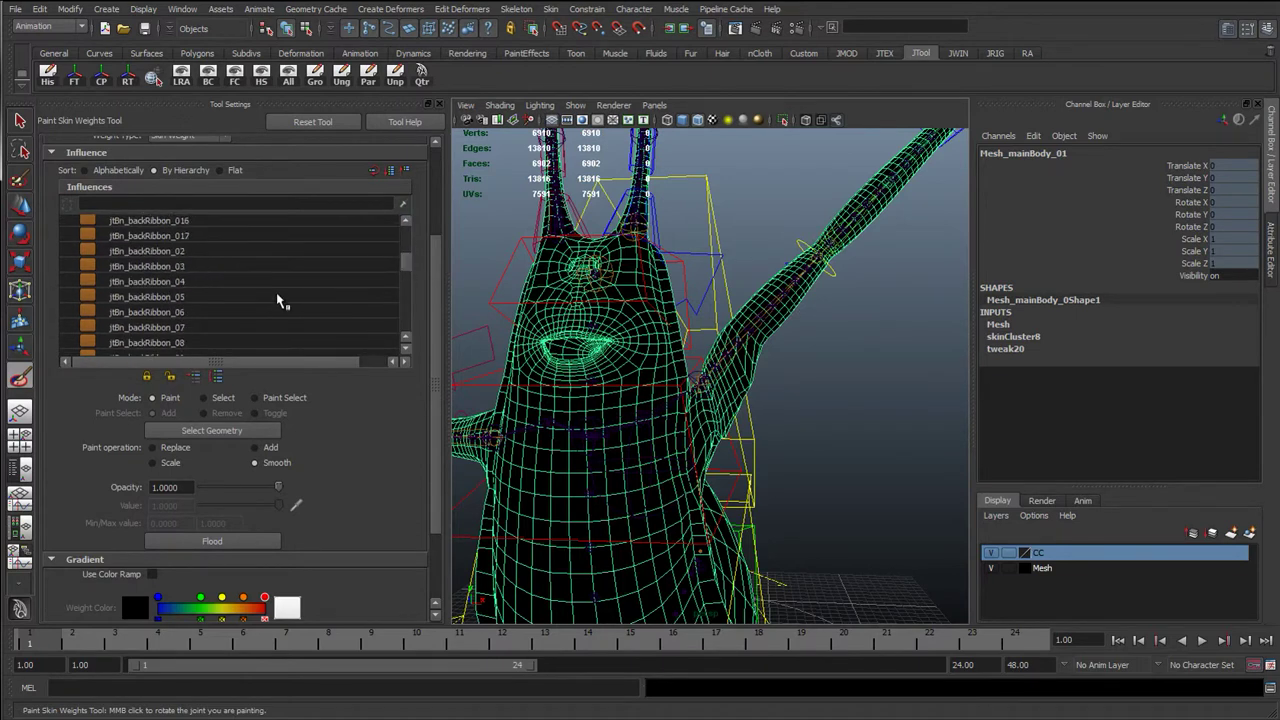
{"action": "scroll", "coordinate": [204, 302], "scroll_direction": "down", "scroll_amount": 8}
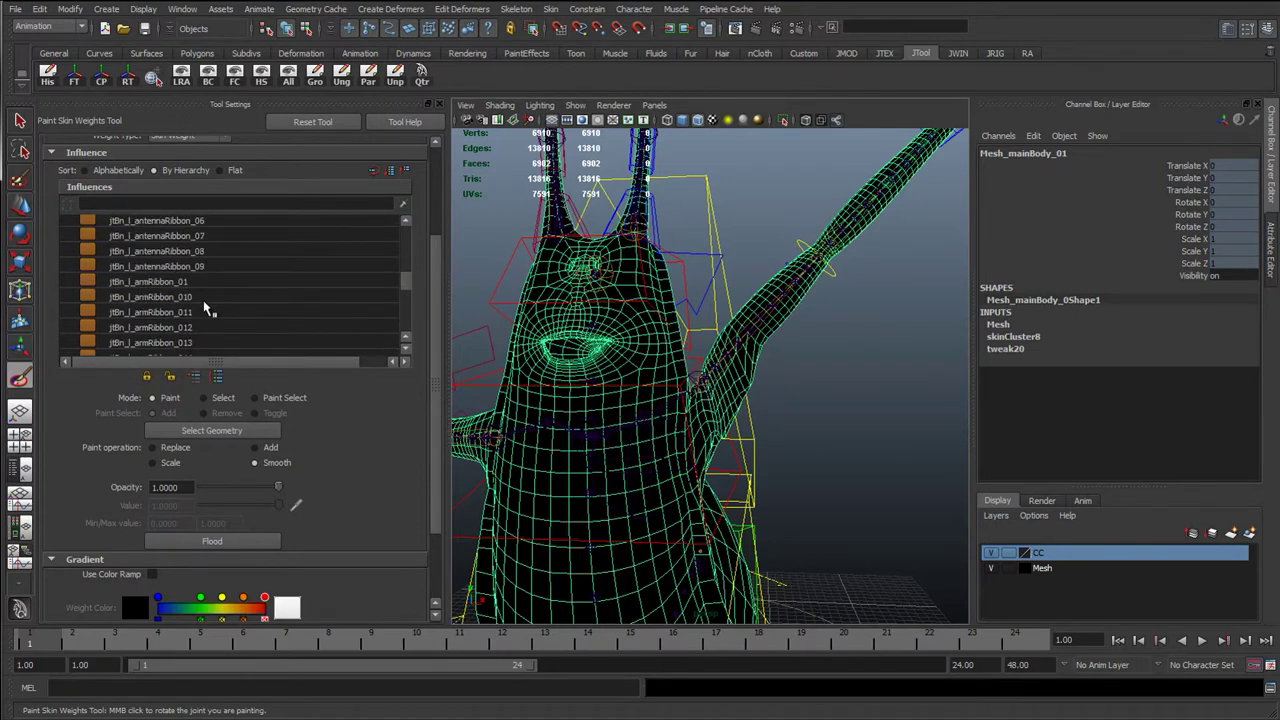
{"action": "scroll", "coordinate": [204, 309], "scroll_direction": "down", "scroll_amount": 6}
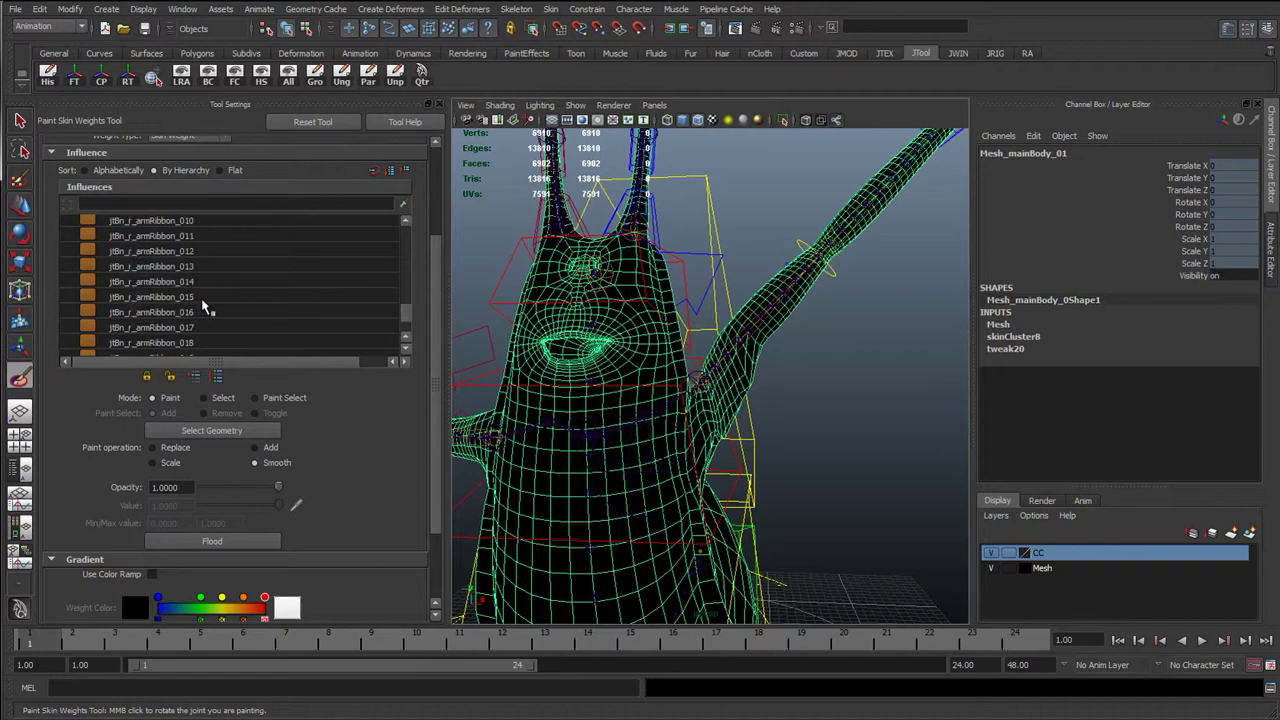
{"action": "scroll", "coordinate": [184, 302], "scroll_direction": "down", "scroll_amount": 4}
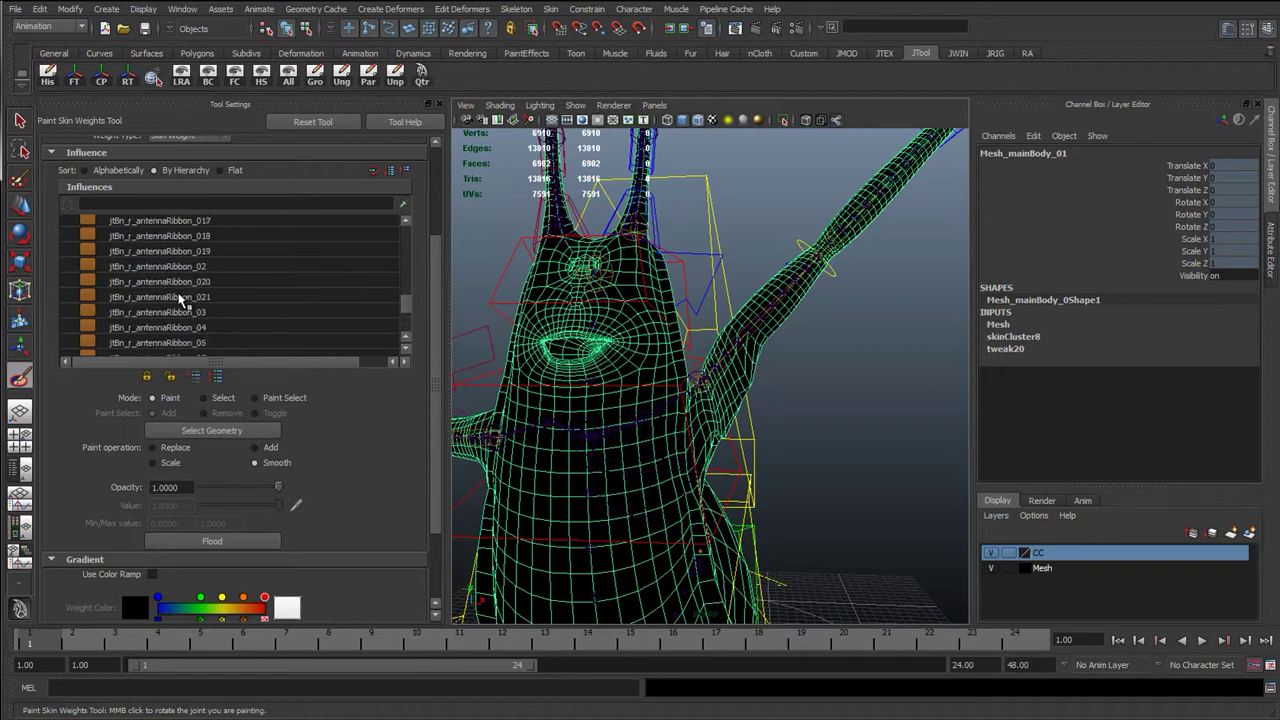
{"action": "scroll", "coordinate": [168, 302], "scroll_direction": "down", "scroll_amount": 6}
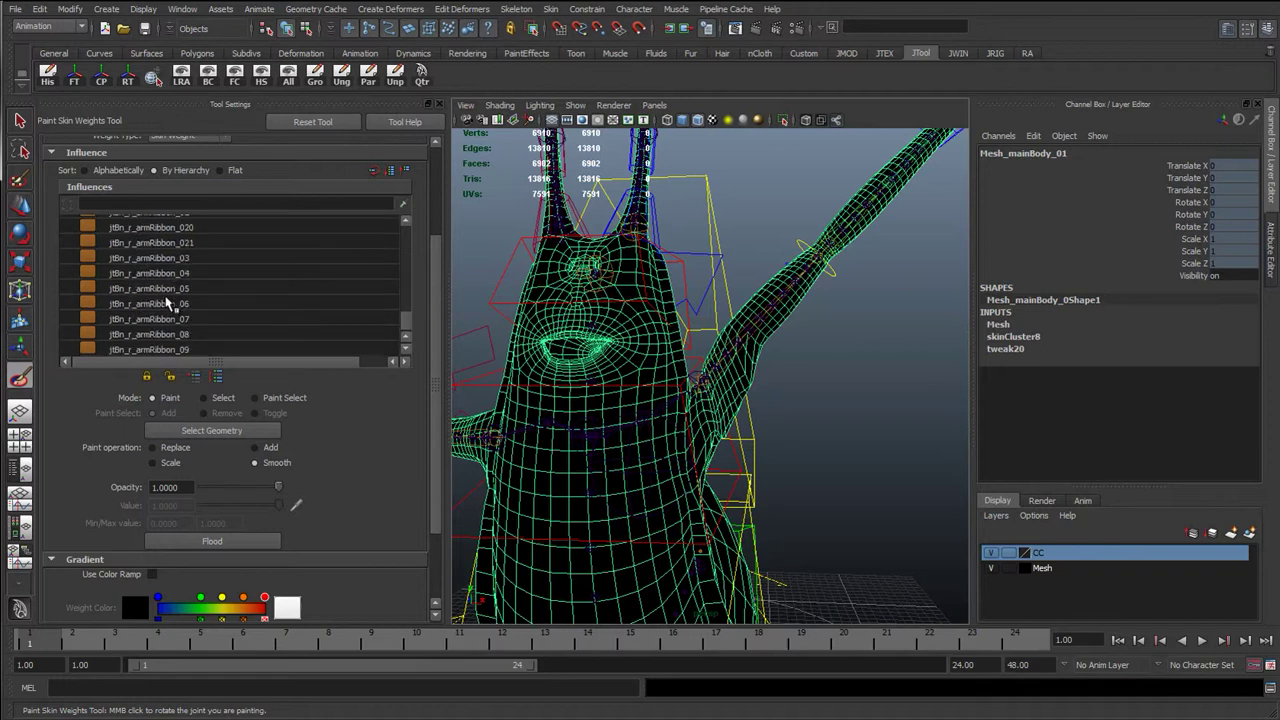
{"action": "scroll", "coordinate": [204, 312], "scroll_direction": "up", "scroll_amount": 6}
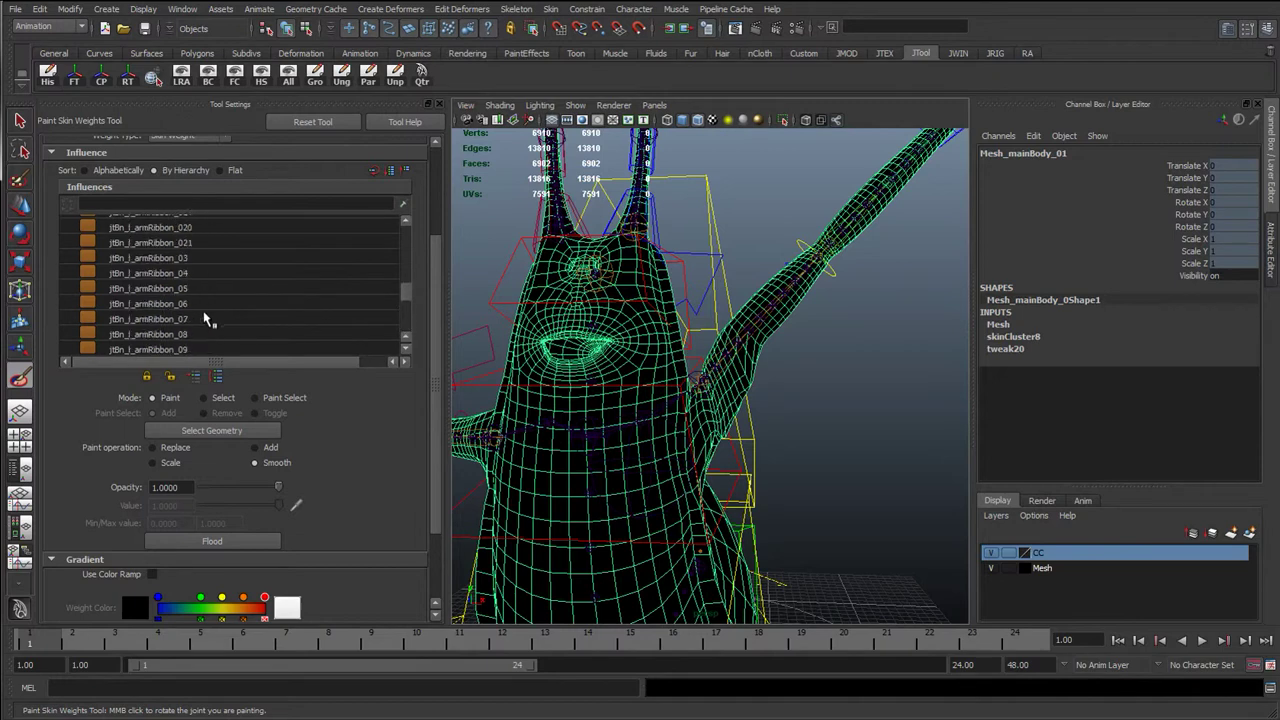
{"action": "scroll", "coordinate": [160, 258], "scroll_direction": "up", "scroll_amount": 2}
{"action": "left_click", "coordinate": [184, 262]}
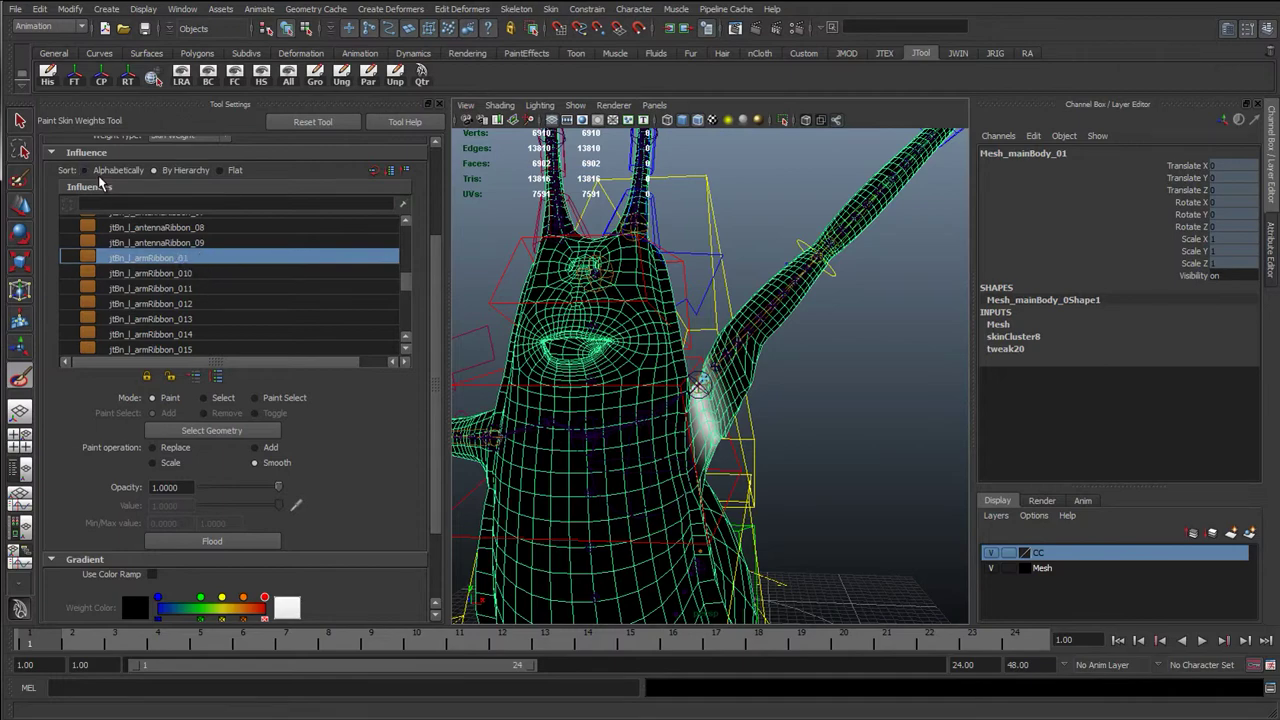
{"action": "scroll", "coordinate": [657, 352], "scroll_direction": "up", "scroll_amount": 8}
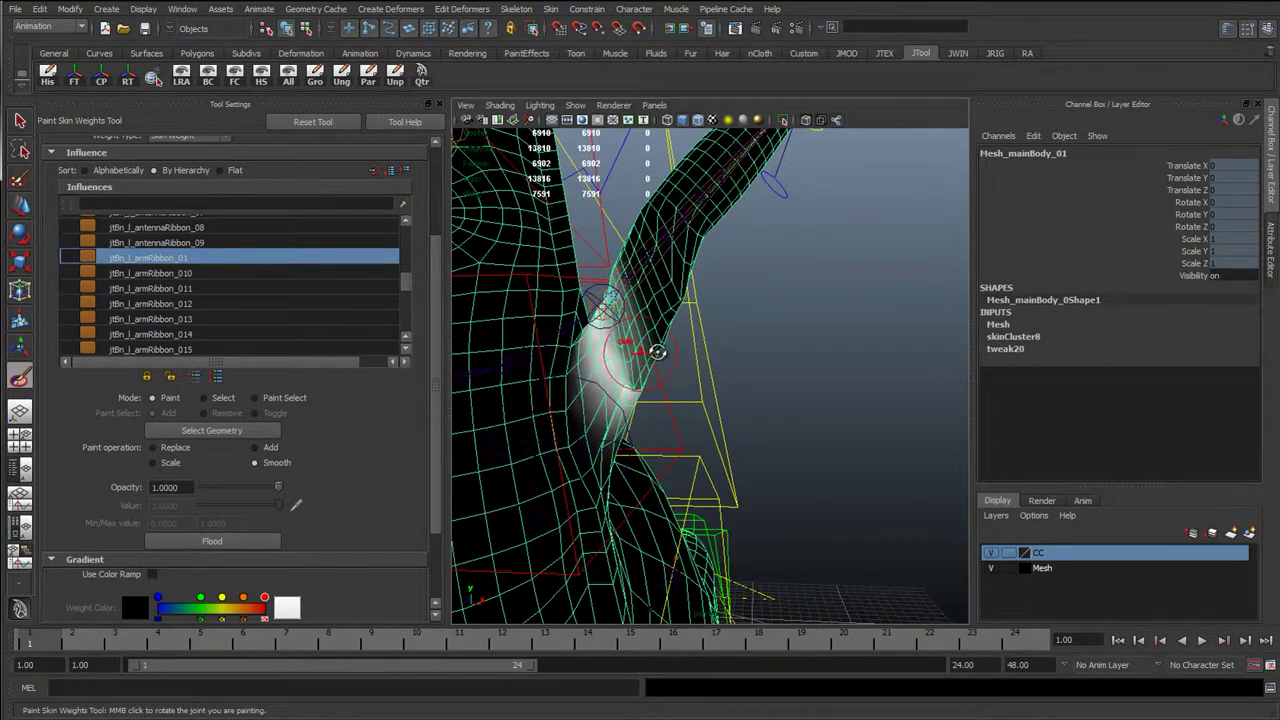
{"action": "scroll", "coordinate": [657, 352], "scroll_direction": "up", "scroll_amount": 3}
{"action": "scroll", "coordinate": [699, 346], "scroll_direction": "up", "scroll_amount": 2}
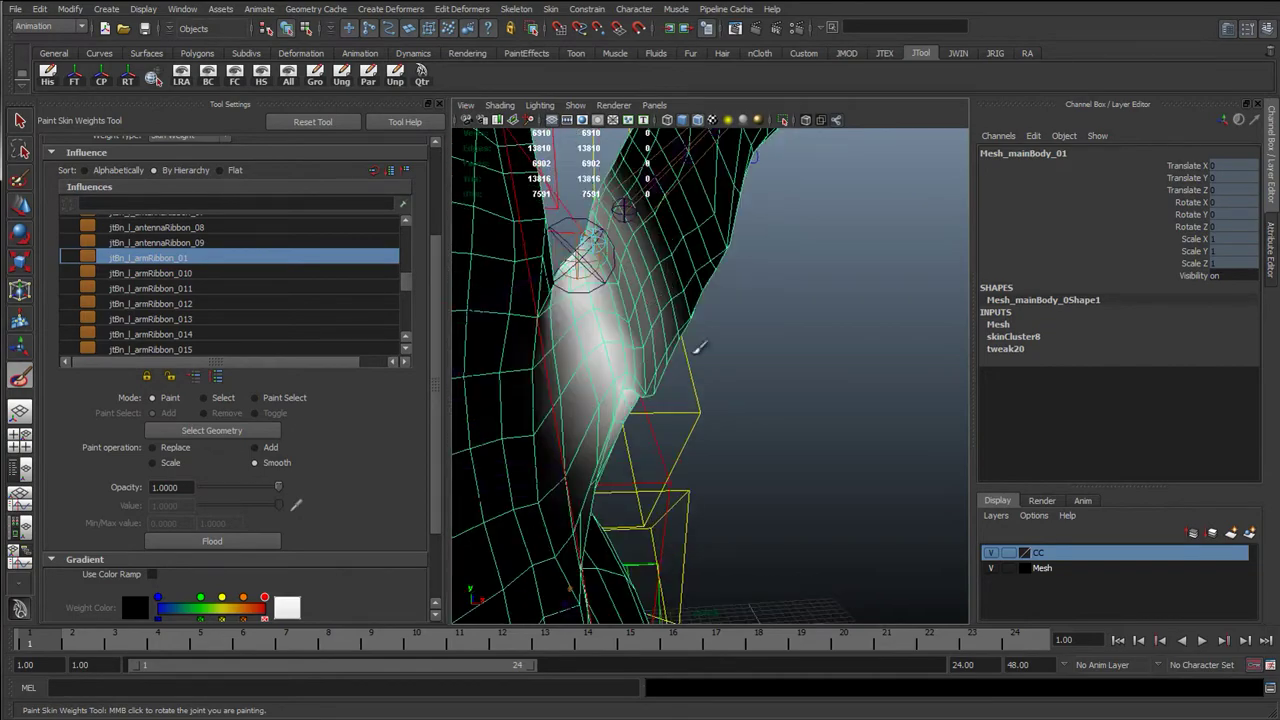
{"action": "left_click_drag", "start_coordinate": [699, 346], "coordinate": [727, 296], "text": "alt"}
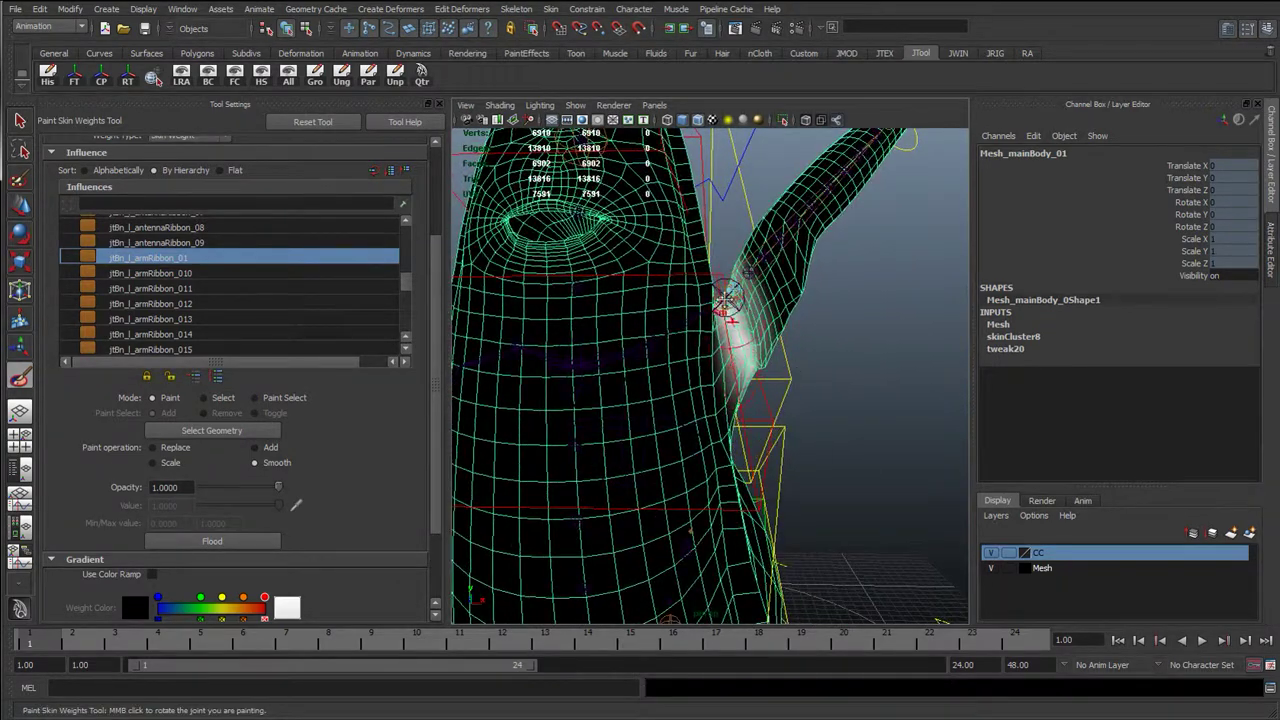
Step: Check the weights of neighbouring antenna and back ribbon influences, and select jtBn_backRibbon_013 for the chest and left shoulder area
{"action": "scroll", "coordinate": [180, 283], "scroll_direction": "up", "scroll_amount": 5}
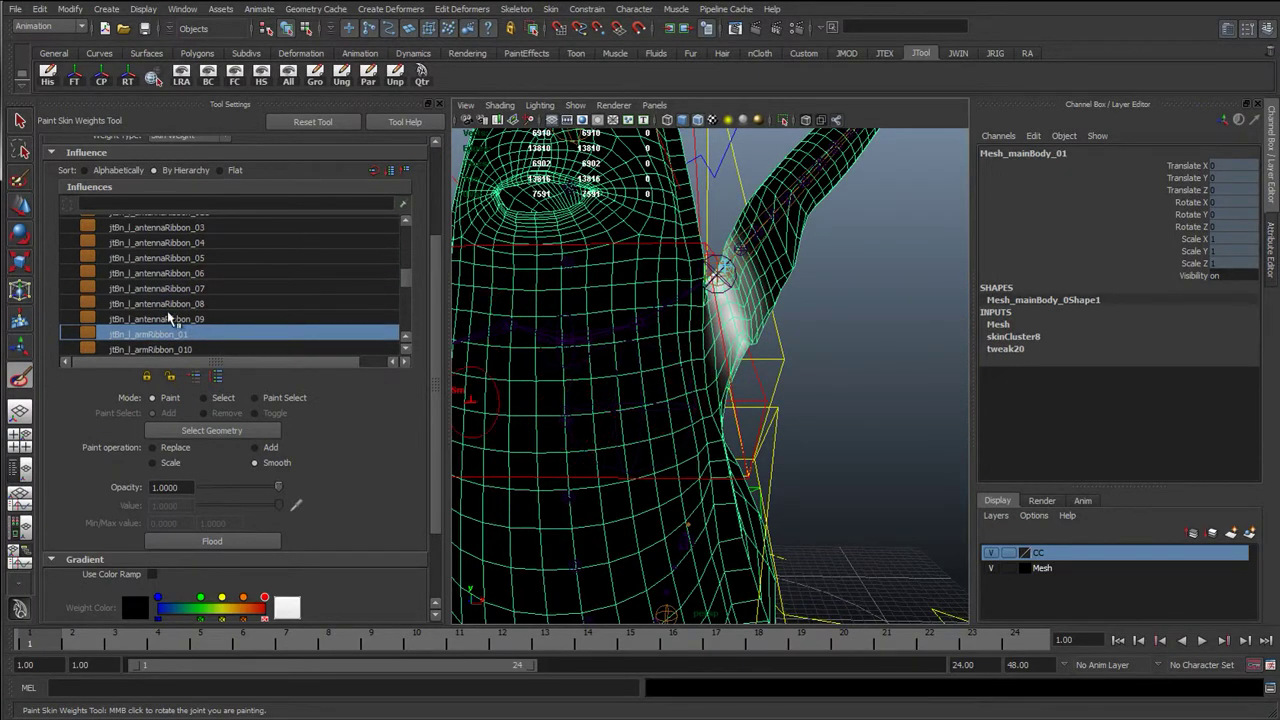
{"action": "left_click", "coordinate": [170, 318]}
{"action": "scroll", "coordinate": [185, 322], "scroll_direction": "up", "scroll_amount": 3}
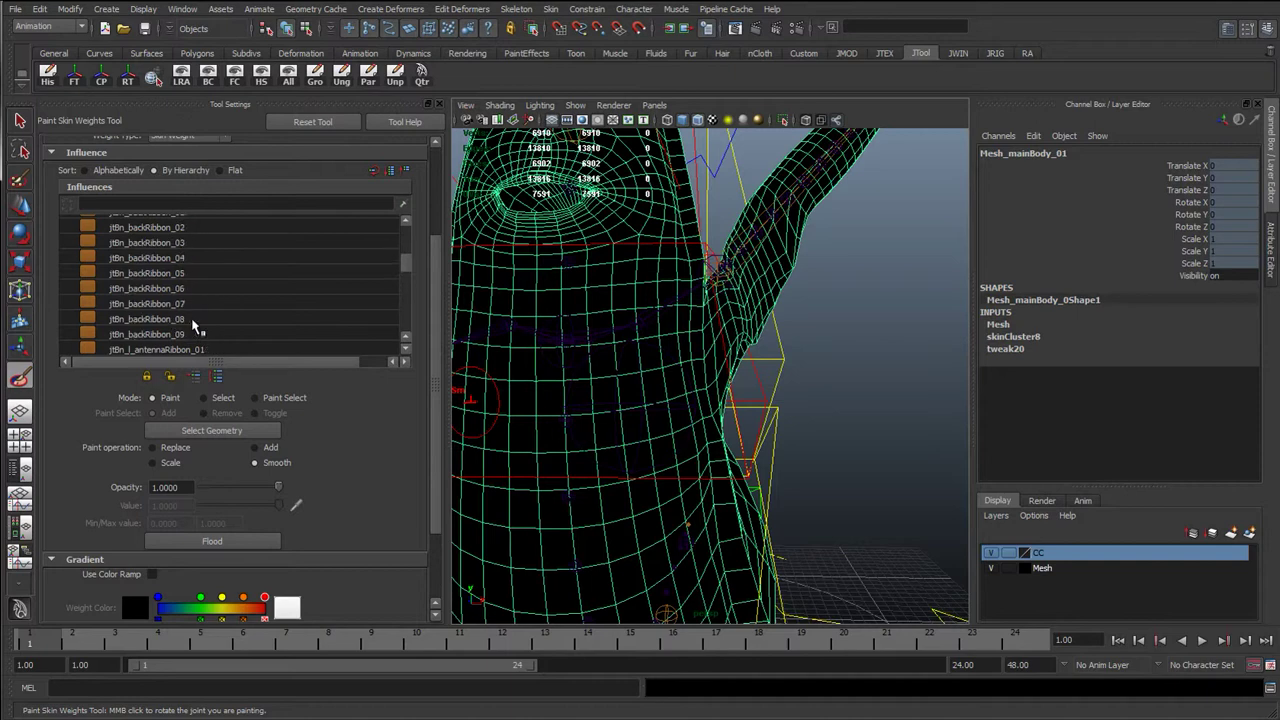
{"action": "left_click", "coordinate": [189, 318]}
{"action": "scroll", "coordinate": [189, 300], "scroll_direction": "up", "scroll_amount": 3}
{"action": "left_click", "coordinate": [185, 273]}
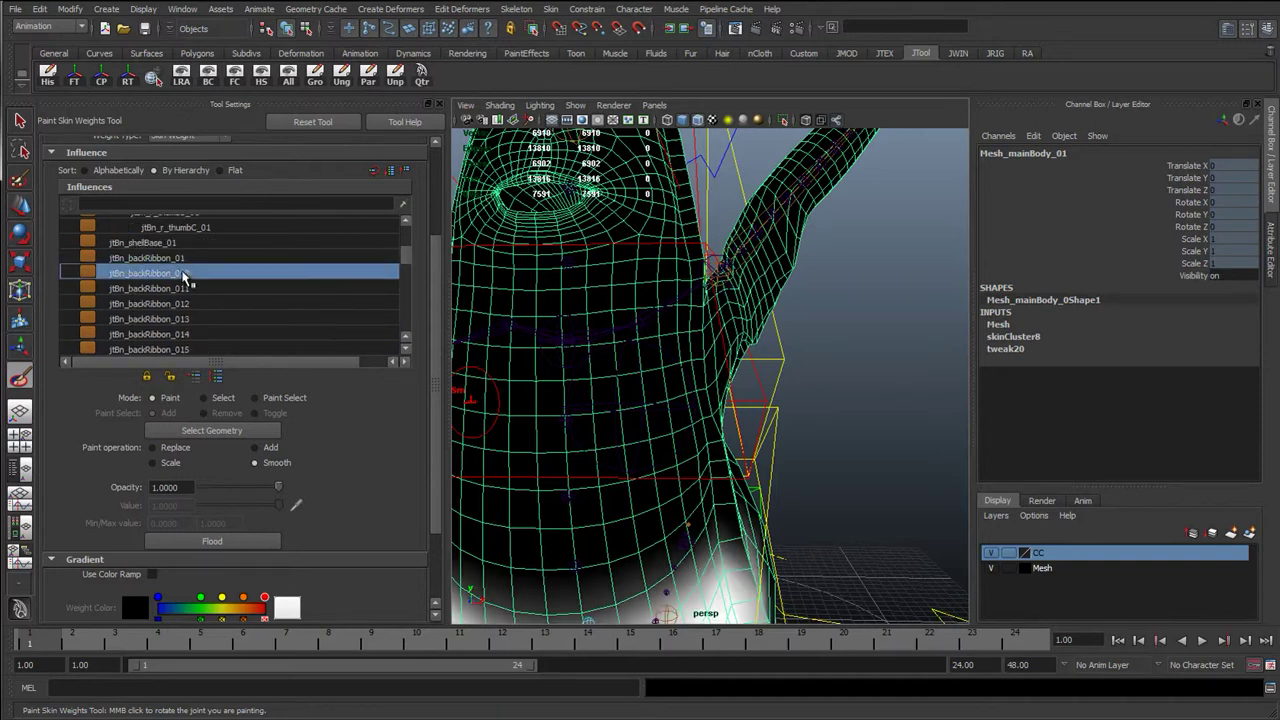
{"action": "left_click", "coordinate": [184, 260]}
{"action": "left_click", "coordinate": [184, 269]}
{"action": "left_click", "coordinate": [187, 288]}
{"action": "left_click", "coordinate": [191, 303]}
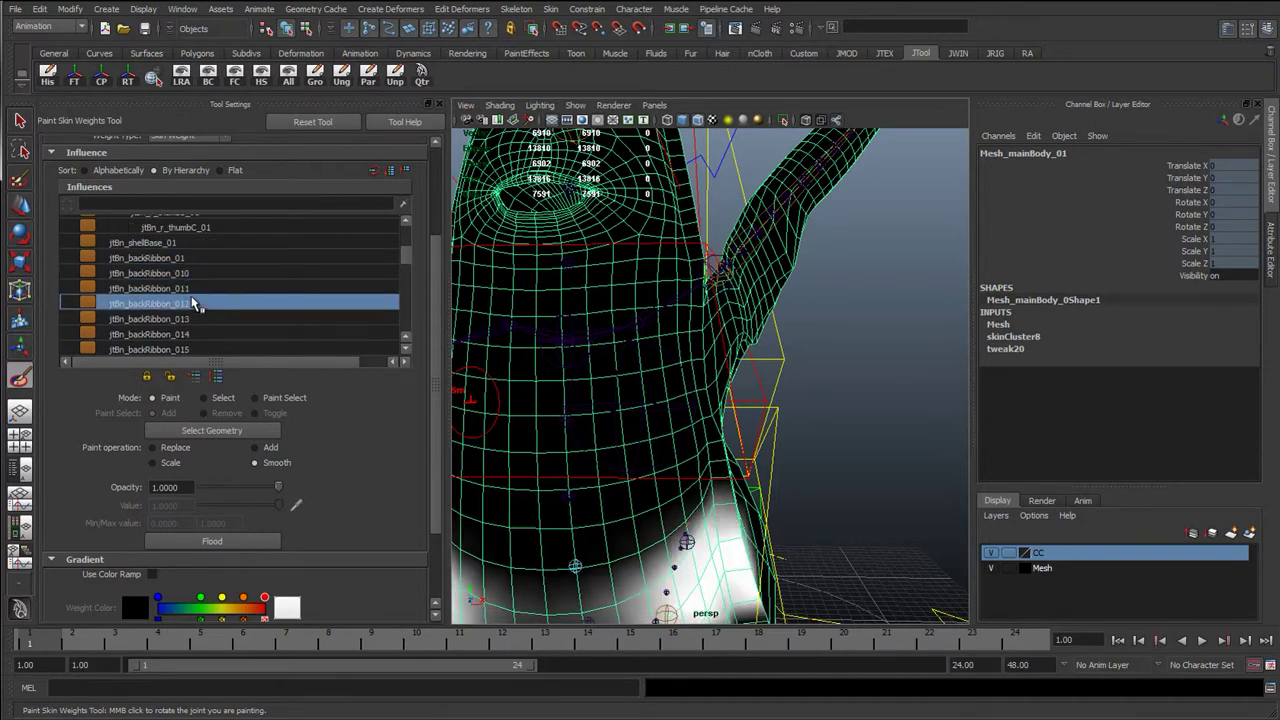
{"action": "left_click", "coordinate": [191, 318]}
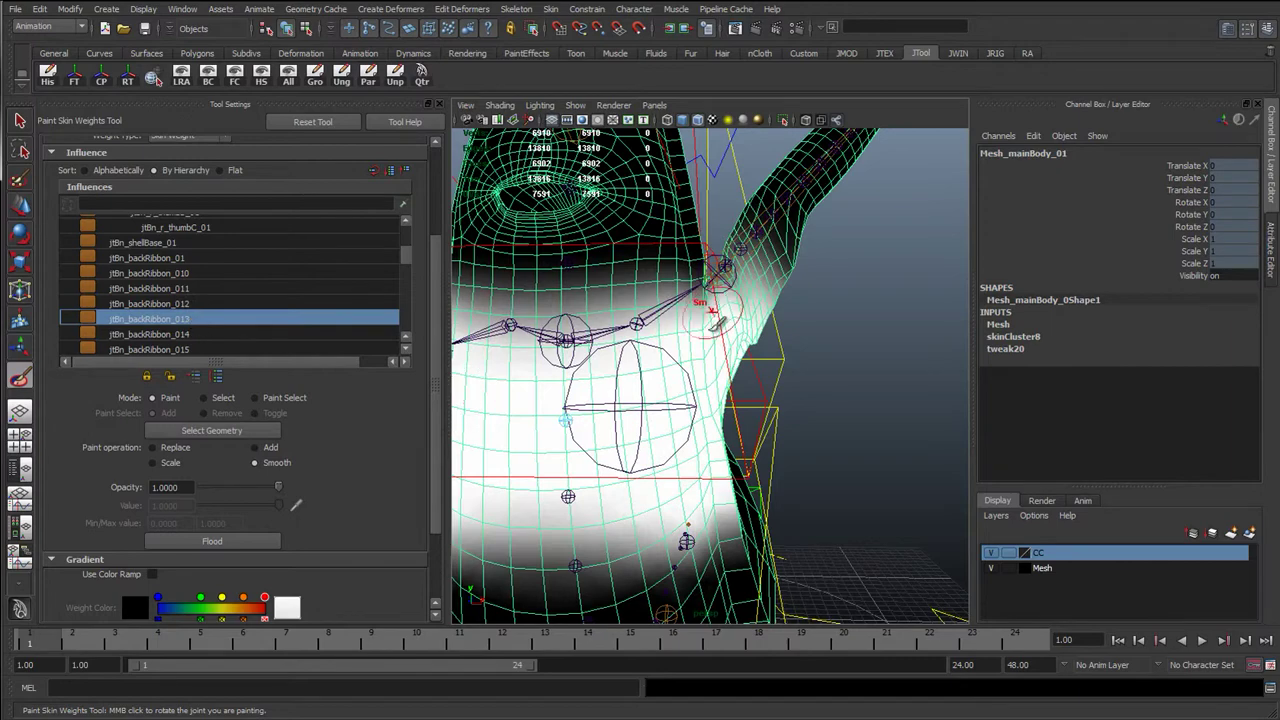
{"action": "left_click_drag", "start_coordinate": [688, 334], "coordinate": [571, 374], "text": "alt"}
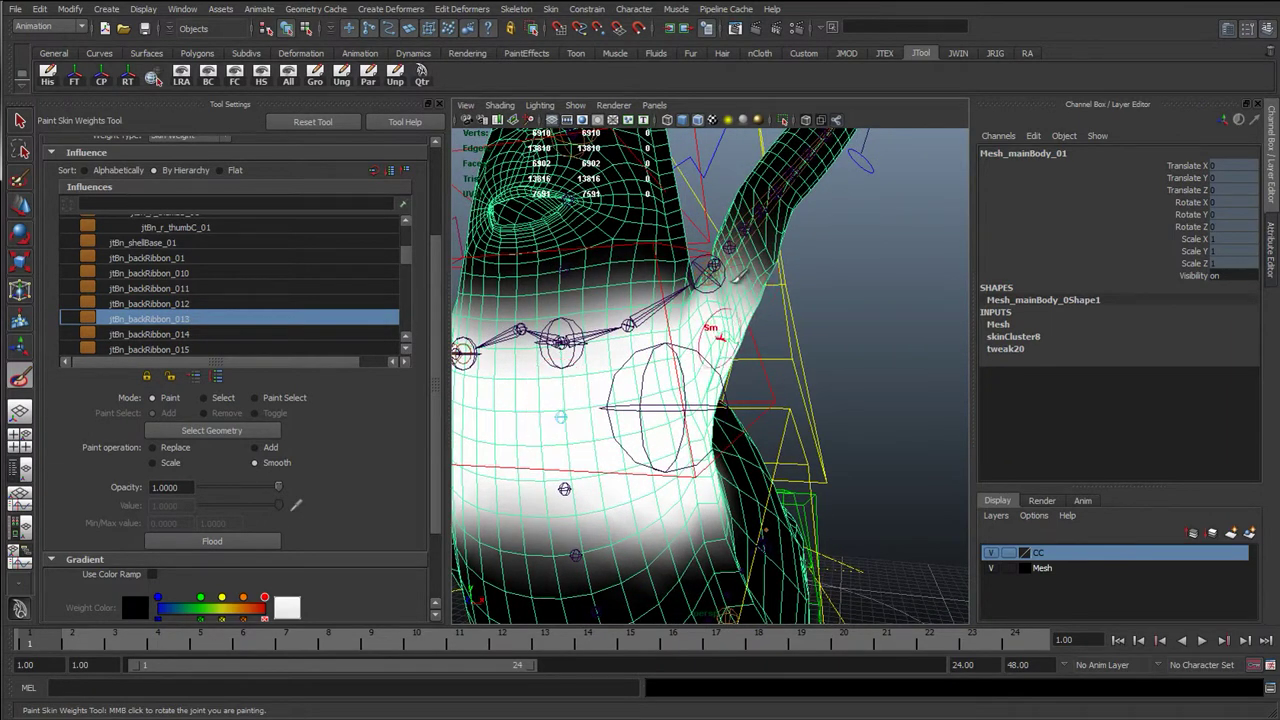
Step: Set the paint operation to Replace and remove the jtBn_backRibbon_013 weight from the left upper arm and armpit
{"action": "scroll", "coordinate": [712, 335], "scroll_direction": "up", "scroll_amount": 3}
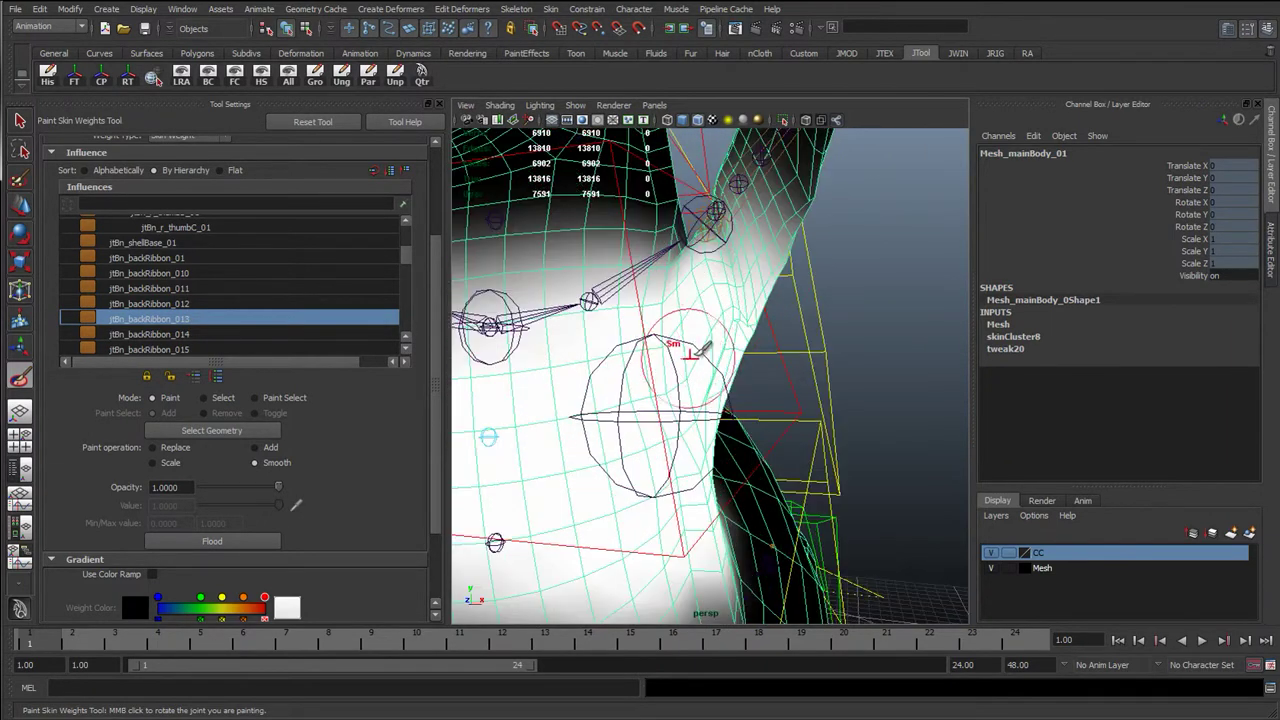
{"action": "left_click_drag", "start_coordinate": [698, 354], "coordinate": [732, 290], "text": "alt"}
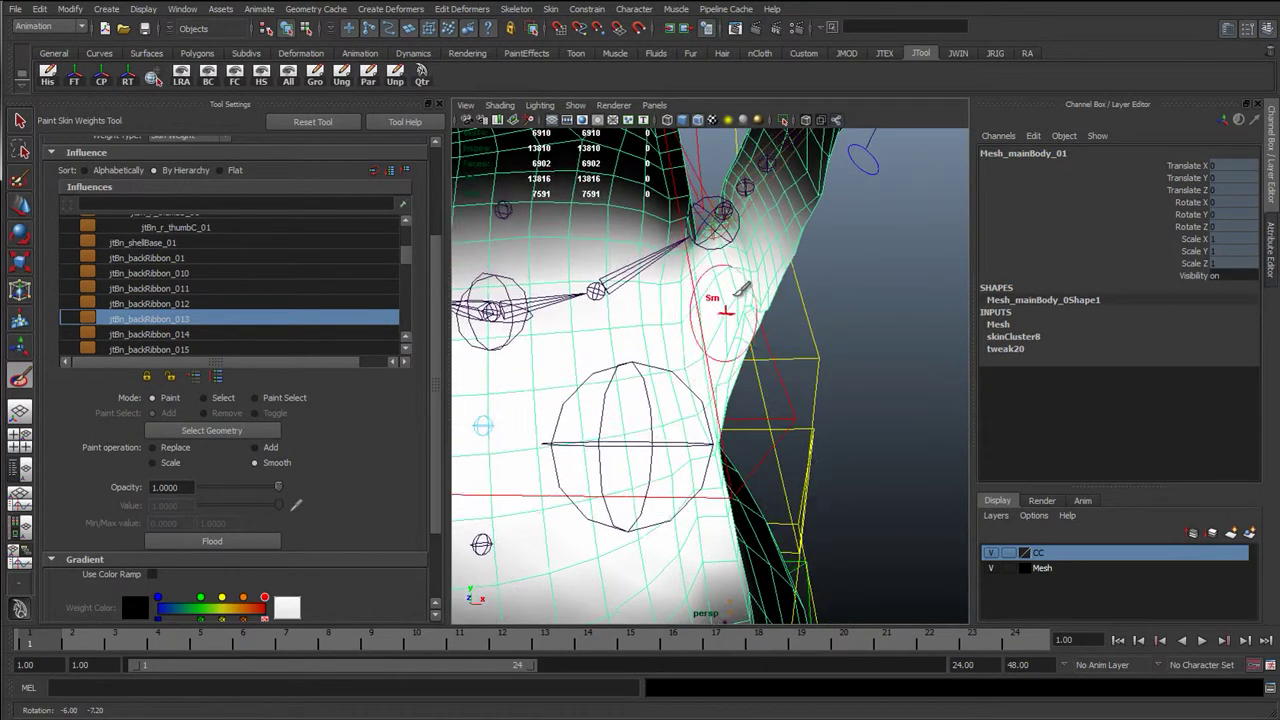
{"action": "left_click", "coordinate": [168, 448]}
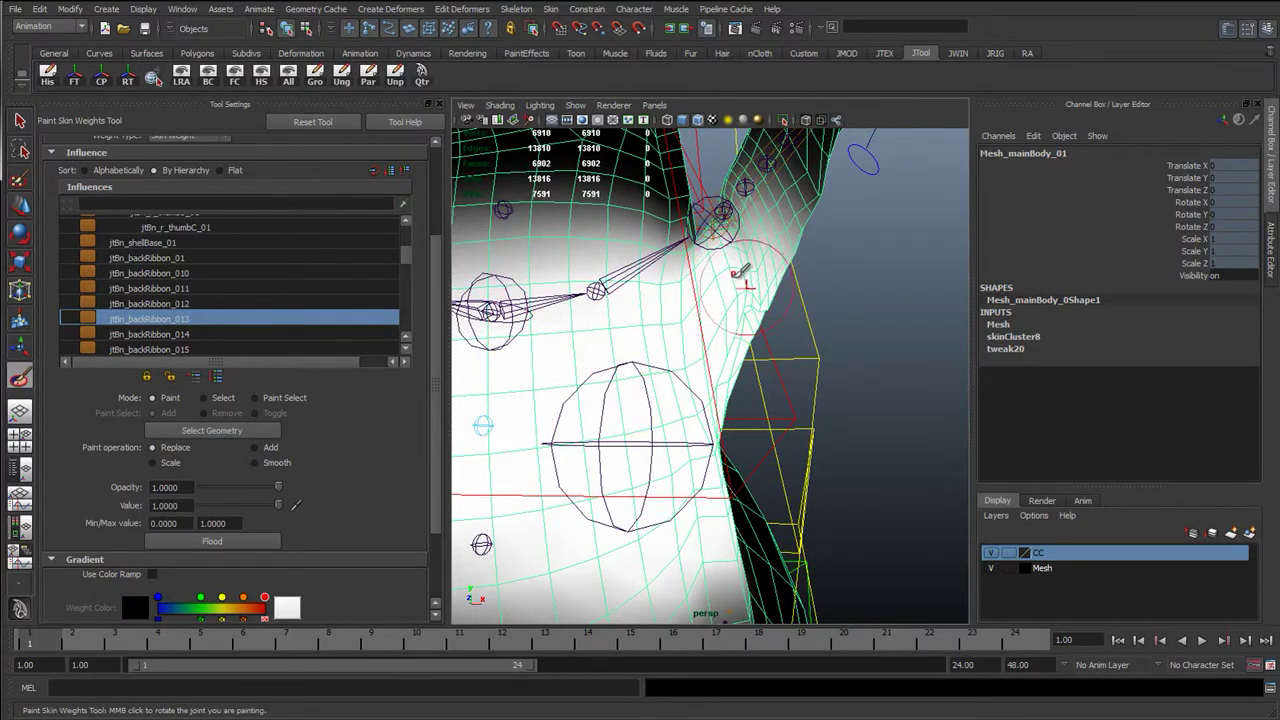
{"action": "left_click_drag", "start_coordinate": [748, 276], "coordinate": [628, 334], "text": "alt"}
{"action": "scroll", "coordinate": [650, 332], "scroll_direction": "up", "scroll_amount": 3}
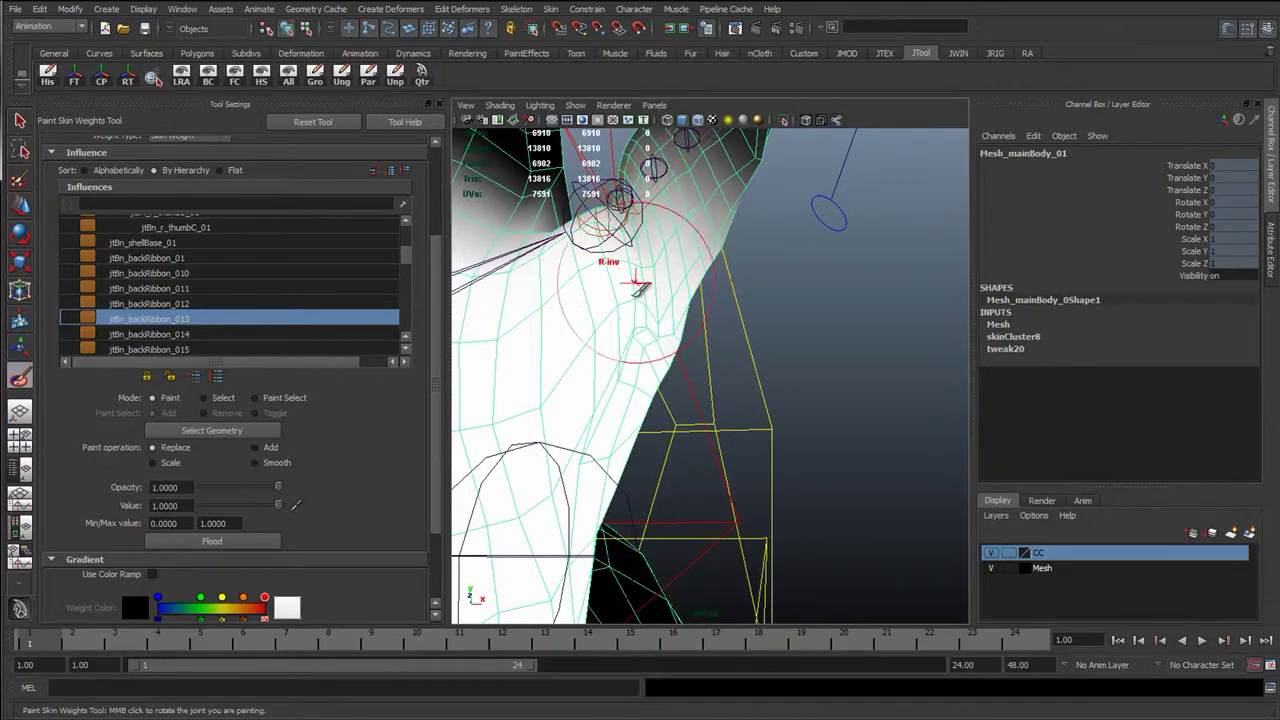
{"action": "mouse_move", "coordinate": [634, 288]}
{"action": "left_mouse_down", "text": "ctrl"}
{"action": "mouse_move", "coordinate": [636, 196]}
{"action": "mouse_move", "coordinate": [688, 150]}
{"action": "mouse_move", "coordinate": [700, 160]}
{"action": "left_mouse_up", "text": "ctrl"}
{"action": "mouse_move", "coordinate": [640, 354]}
{"action": "left_mouse_down", "text": "ctrl"}
{"action": "mouse_move", "coordinate": [684, 308]}
{"action": "mouse_move", "coordinate": [671, 305]}
{"action": "mouse_move", "coordinate": [728, 194]}
{"action": "mouse_move", "coordinate": [755, 250]}
{"action": "mouse_move", "coordinate": [665, 301]}
{"action": "left_mouse_up", "text": "ctrl"}
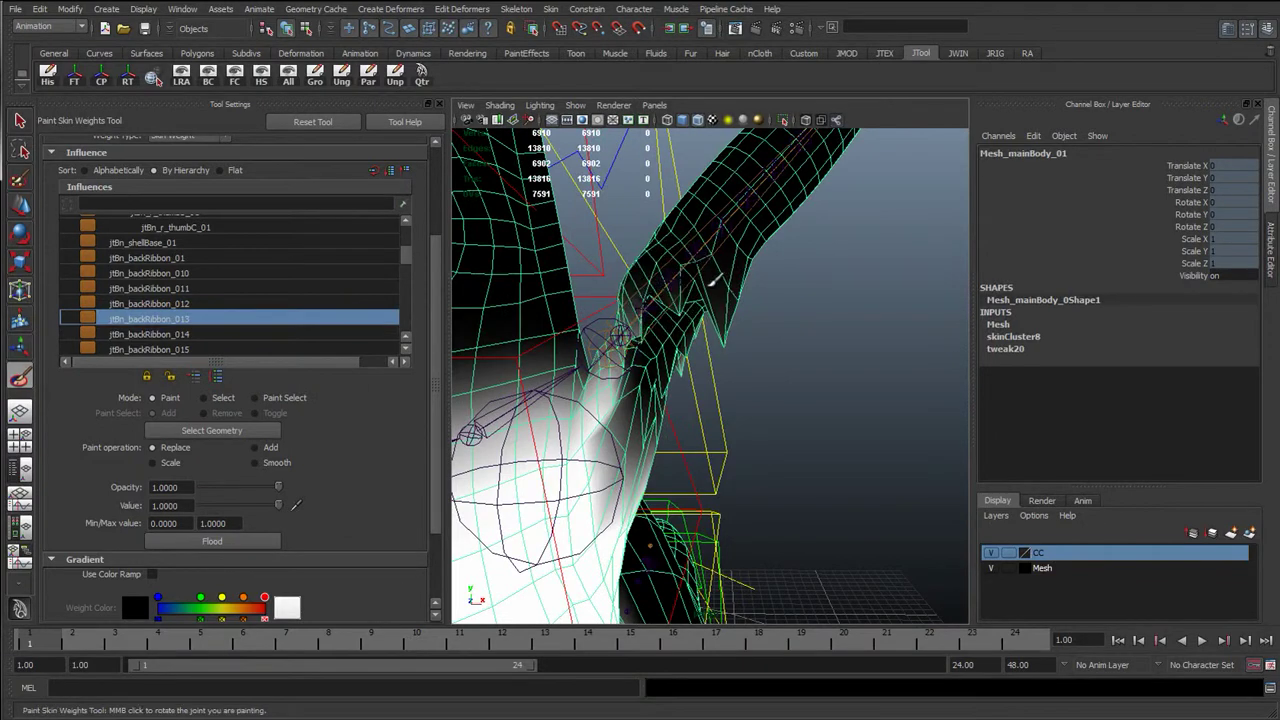
Step: Trim the remaining jtBn_backRibbon_013 weights along the left shoulder and the side of the chest below the armpit
{"action": "mouse_move", "coordinate": [692, 297]}
{"action": "left_mouse_down", "text": "alt"}
{"action": "mouse_move", "coordinate": [706, 242]}
{"action": "mouse_move", "coordinate": [688, 349]}
{"action": "mouse_move", "coordinate": [683, 307]}
{"action": "mouse_move", "coordinate": [586, 343]}
{"action": "mouse_move", "coordinate": [766, 363]}
{"action": "mouse_move", "coordinate": [509, 403]}
{"action": "mouse_move", "coordinate": [610, 408]}
{"action": "mouse_move", "coordinate": [570, 275]}
{"action": "left_mouse_up", "text": "alt"}
{"action": "mouse_move", "coordinate": [452, 274]}
{"action": "left_mouse_down", "text": "alt"}
{"action": "mouse_move", "coordinate": [598, 348]}
{"action": "mouse_move", "coordinate": [556, 329]}
{"action": "mouse_move", "coordinate": [601, 393]}
{"action": "mouse_move", "coordinate": [618, 450]}
{"action": "mouse_move", "coordinate": [689, 506]}
{"action": "mouse_move", "coordinate": [755, 466]}
{"action": "mouse_move", "coordinate": [470, 560]}
{"action": "mouse_move", "coordinate": [620, 558]}
{"action": "left_mouse_up", "text": "alt"}
{"action": "left_click_drag", "start_coordinate": [744, 350], "coordinate": [699, 330], "text": "alt"}
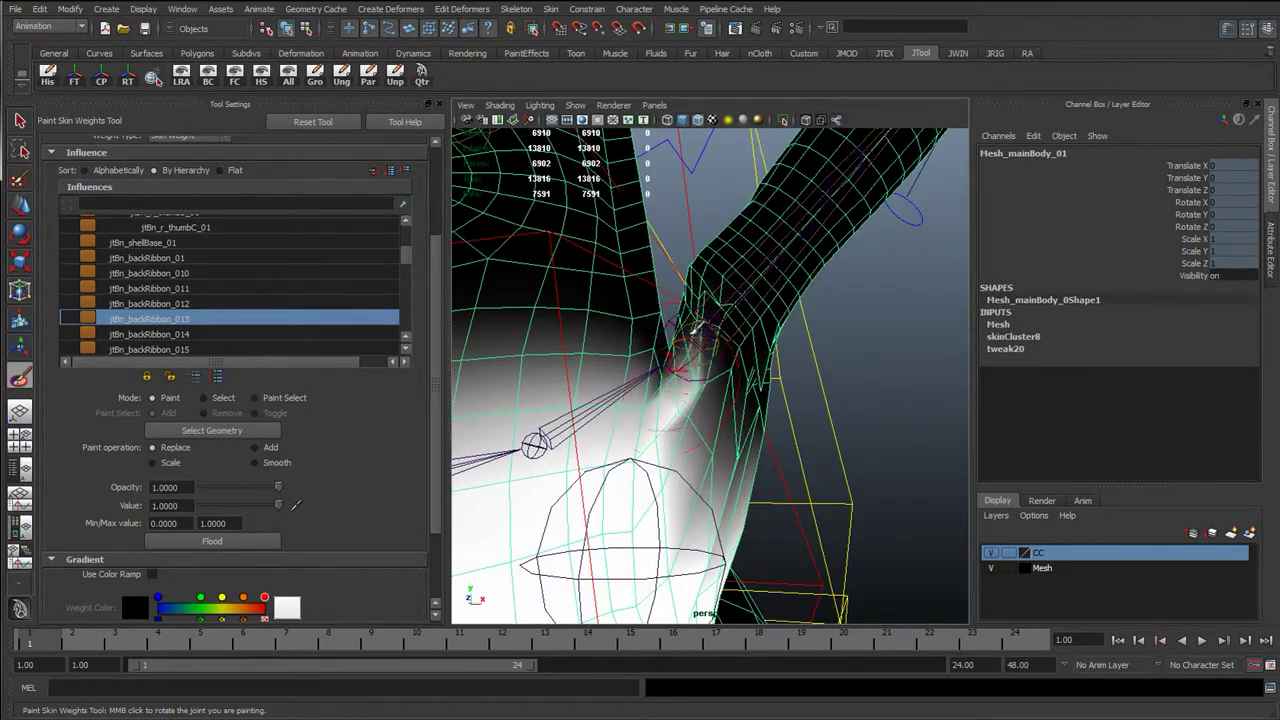
{"action": "mouse_move", "coordinate": [719, 424]}
{"action": "left_mouse_down"}
{"action": "mouse_move", "coordinate": [721, 379]}
{"action": "mouse_move", "coordinate": [660, 322]}
{"action": "left_mouse_up"}
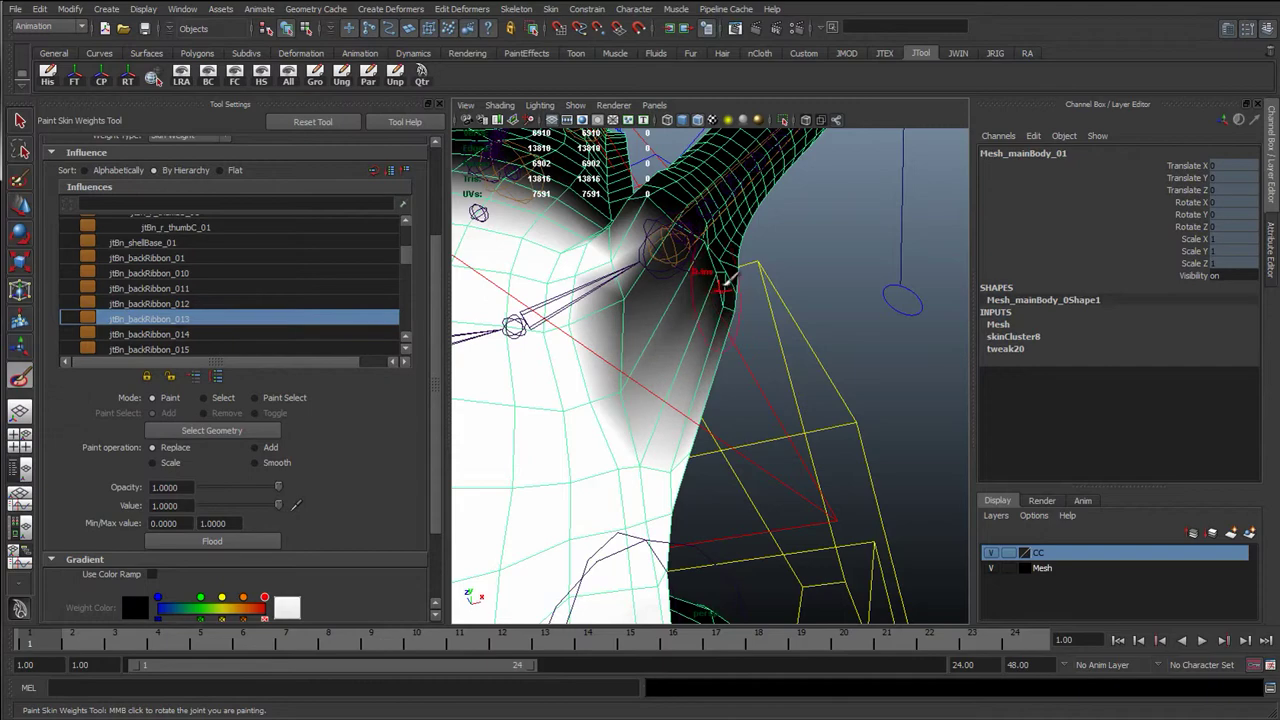
{"action": "mouse_move", "coordinate": [715, 256]}
{"action": "left_mouse_down", "text": "alt"}
{"action": "mouse_move", "coordinate": [686, 300]}
{"action": "mouse_move", "coordinate": [614, 337]}
{"action": "mouse_move", "coordinate": [658, 310]}
{"action": "mouse_move", "coordinate": [691, 449]}
{"action": "mouse_move", "coordinate": [609, 400]}
{"action": "mouse_move", "coordinate": [588, 430]}
{"action": "mouse_move", "coordinate": [678, 333]}
{"action": "left_mouse_up", "text": "alt"}
{"action": "mouse_move", "coordinate": [607, 416]}
{"action": "left_mouse_down"}
{"action": "mouse_move", "coordinate": [632, 270]}
{"action": "mouse_move", "coordinate": [728, 306]}
{"action": "mouse_move", "coordinate": [807, 314]}
{"action": "mouse_move", "coordinate": [812, 351]}
{"action": "left_mouse_up"}
{"action": "scroll", "coordinate": [807, 314], "scroll_direction": "down", "scroll_amount": 7}
{"action": "right_click_drag", "start_coordinate": [773, 361], "coordinate": [880, 425], "text": "alt"}
{"action": "left_click_drag", "start_coordinate": [720, 394], "coordinate": [570, 375], "text": "alt"}
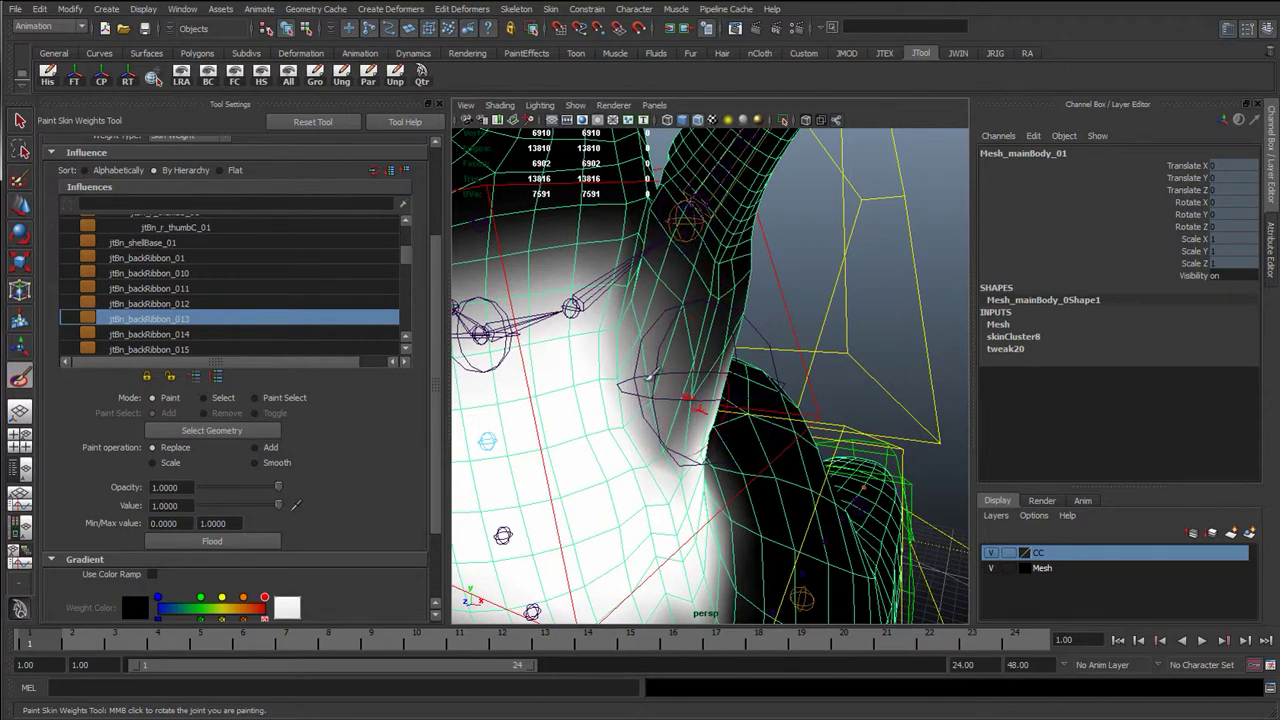
Step: Examine the jtBn_backRibbon_013 weights behind the left shoulder, and leave the paint tool to inspect the shaded armpit deformation
{"action": "left_click_drag", "start_coordinate": [735, 410], "coordinate": [609, 236], "text": "alt"}
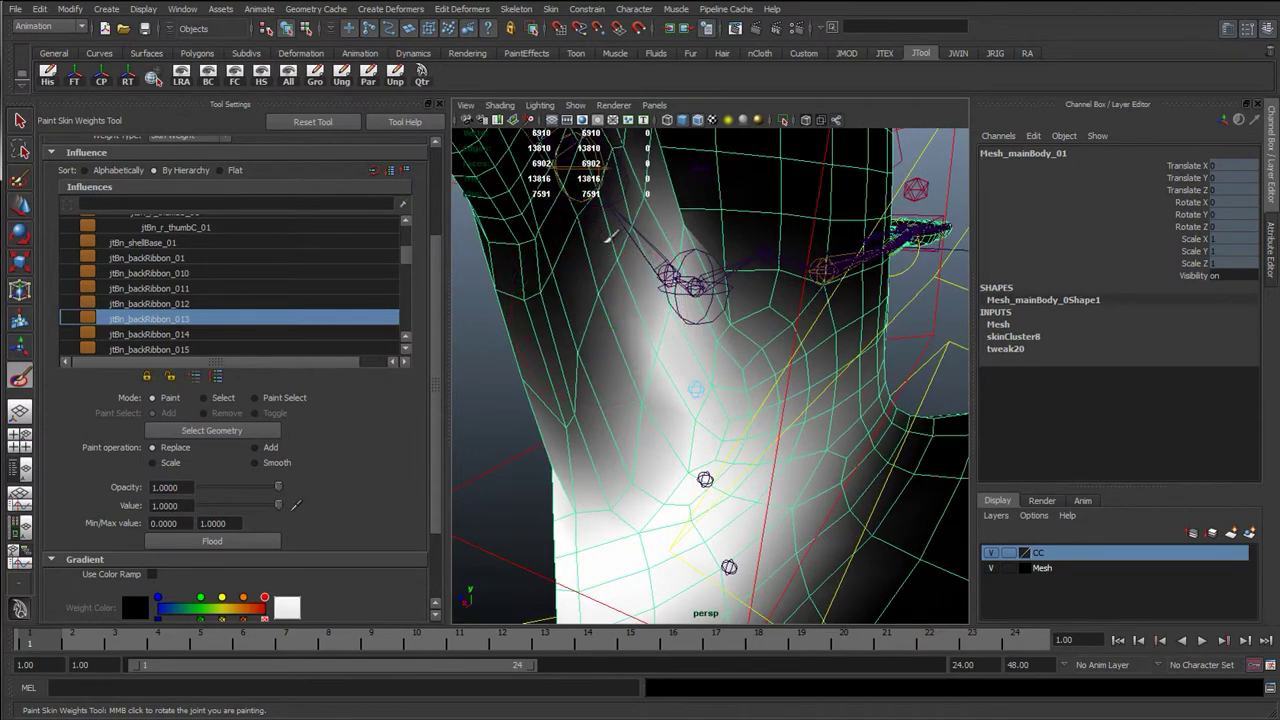
{"action": "left_click_drag", "start_coordinate": [637, 319], "coordinate": [649, 359], "text": "alt"}
{"action": "left_click_drag", "start_coordinate": [678, 243], "coordinate": [616, 307], "text": "alt"}
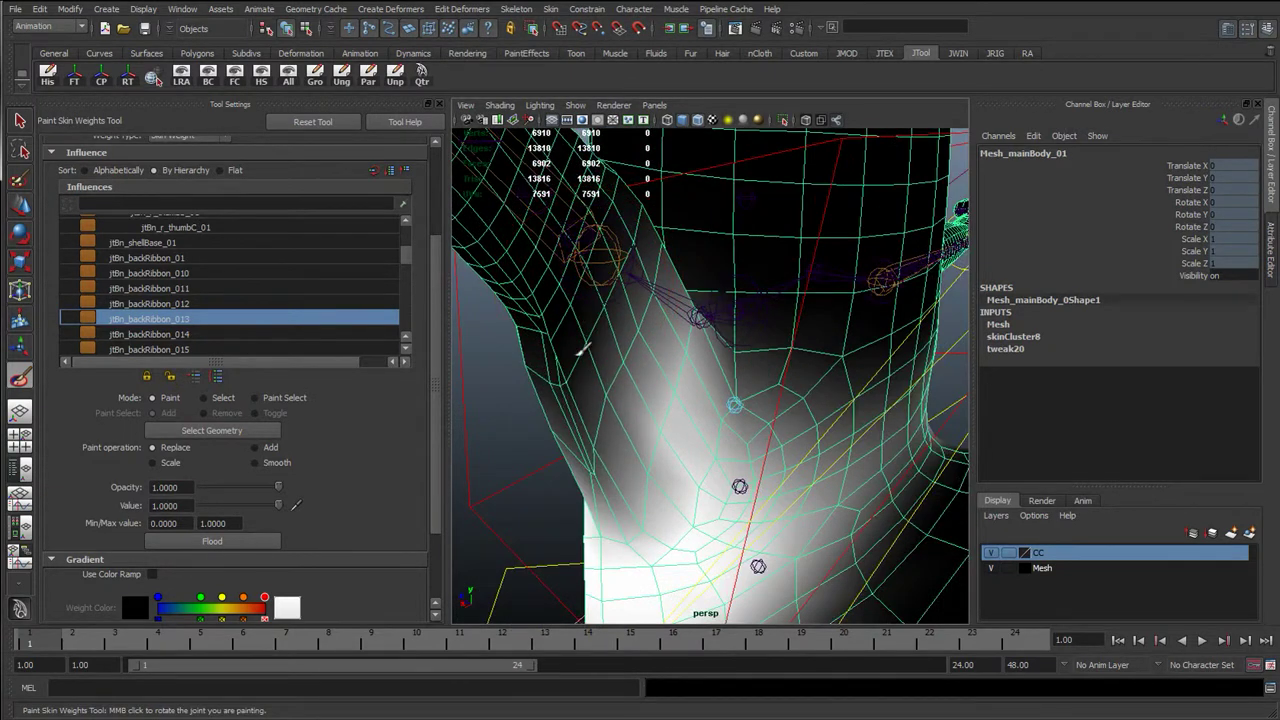
{"action": "mouse_move", "coordinate": [581, 350]}
{"action": "left_mouse_down", "text": "alt"}
{"action": "mouse_move", "coordinate": [591, 376]}
{"action": "mouse_move", "coordinate": [655, 372]}
{"action": "mouse_move", "coordinate": [570, 399]}
{"action": "mouse_move", "coordinate": [700, 385]}
{"action": "mouse_move", "coordinate": [726, 419]}
{"action": "mouse_move", "coordinate": [616, 420]}
{"action": "left_mouse_up", "text": "alt"}
{"action": "right_click_drag", "start_coordinate": [622, 414], "coordinate": [730, 400], "text": "alt"}
{"action": "mouse_move", "coordinate": [730, 400]}
{"action": "left_mouse_down", "text": "alt"}
{"action": "mouse_move", "coordinate": [845, 353]}
{"action": "mouse_move", "coordinate": [611, 586]}
{"action": "mouse_move", "coordinate": [688, 469]}
{"action": "mouse_move", "coordinate": [740, 330]}
{"action": "mouse_move", "coordinate": [569, 403]}
{"action": "mouse_move", "coordinate": [686, 457]}
{"action": "mouse_move", "coordinate": [722, 342]}
{"action": "mouse_move", "coordinate": [766, 380]}
{"action": "left_mouse_up", "text": "alt"}
{"action": "key", "text": "q"}
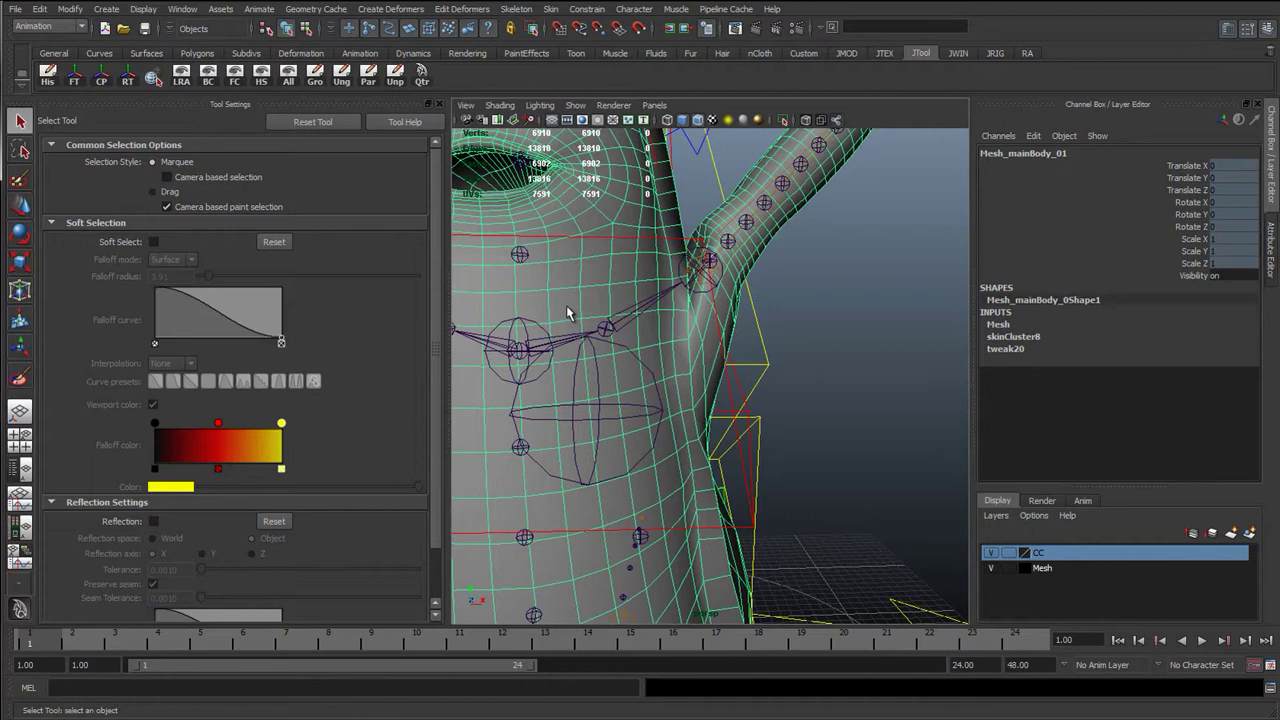
{"action": "key", "text": "w"}
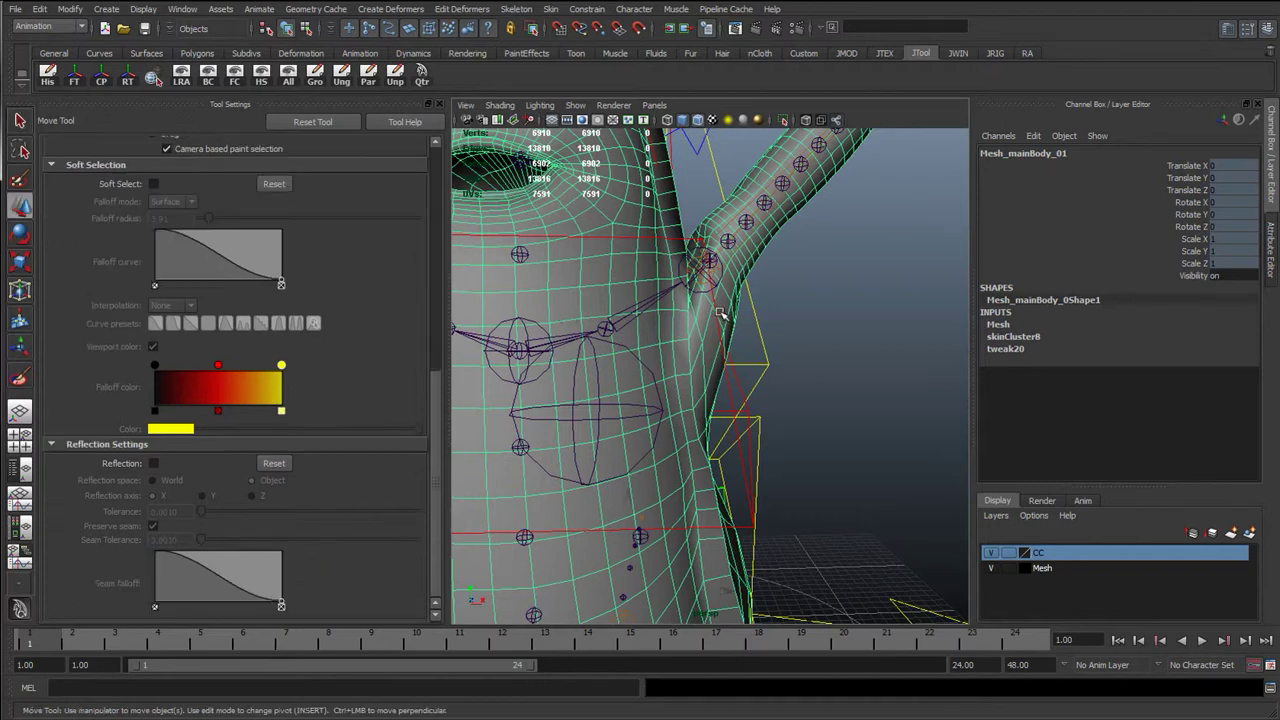
{"action": "left_click_drag", "start_coordinate": [674, 268], "coordinate": [666, 325], "text": "alt"}
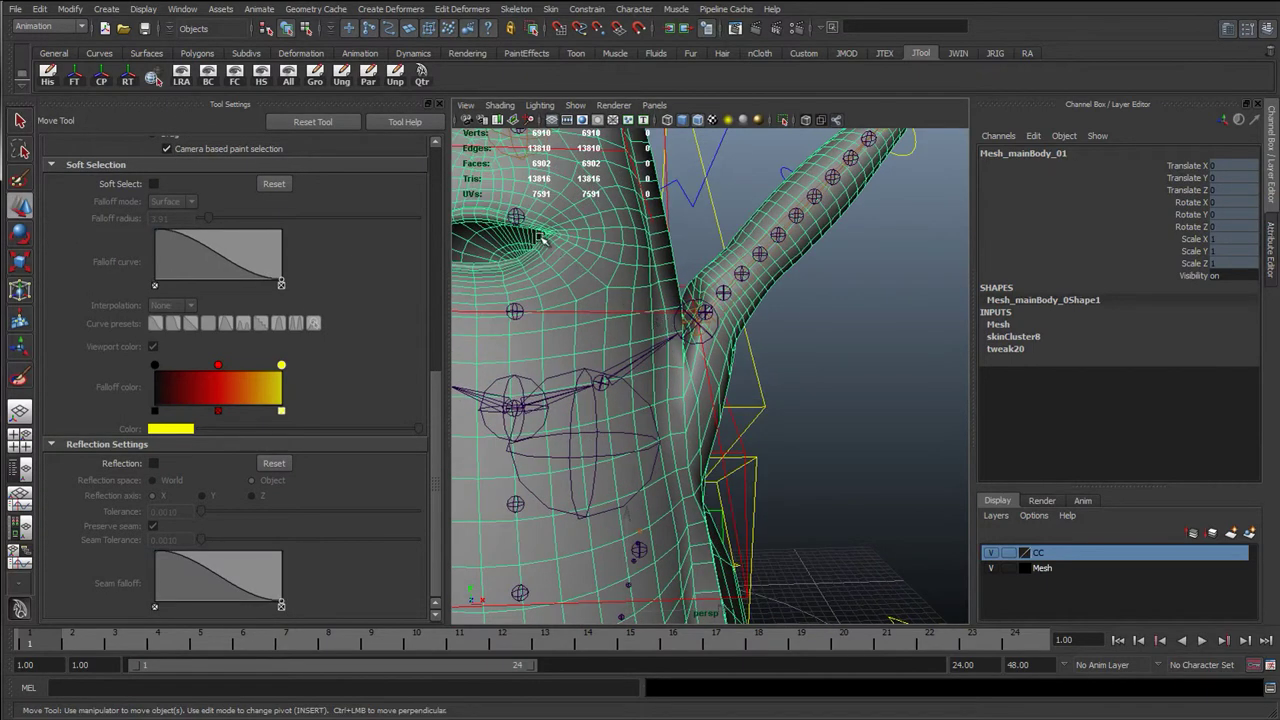
Step: Reopen the Paint Skin Weights tool and compare the jtBn_backRibbon_012, 013, 015 and 016 weights around the left shoulder
{"action": "left_click", "coordinate": [19, 376]}
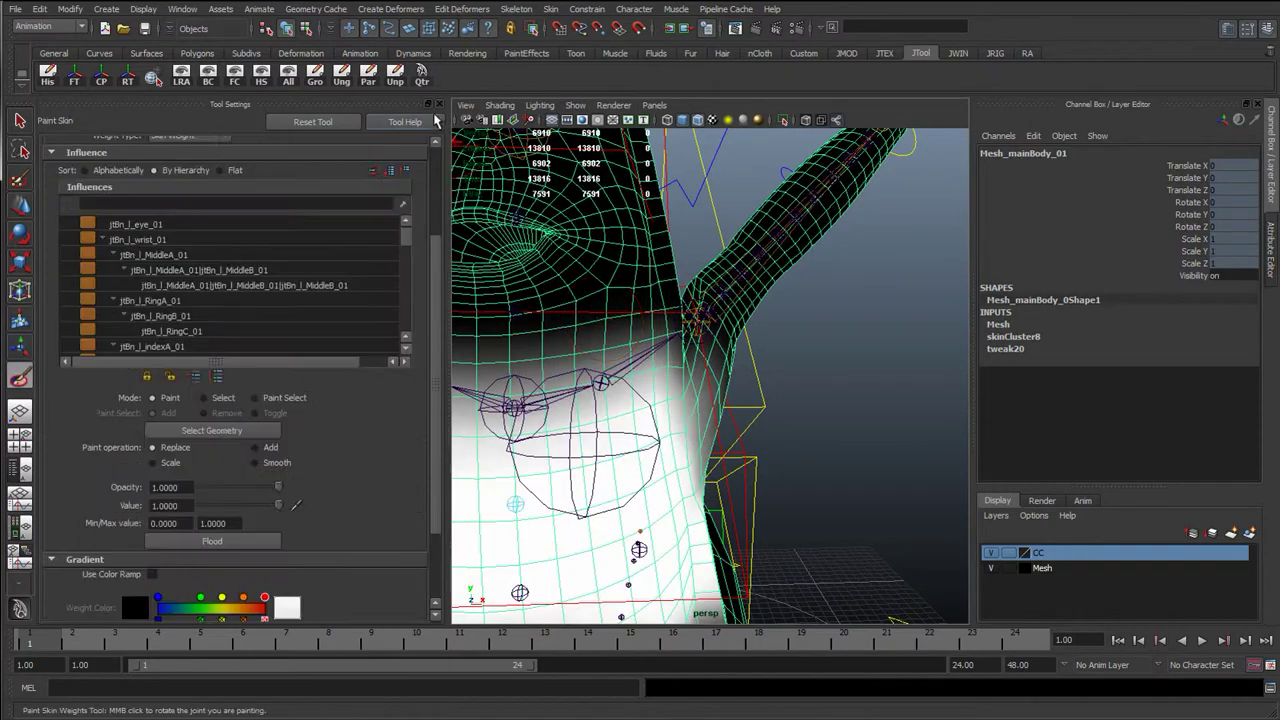
{"action": "mouse_move", "coordinate": [582, 450]}
{"action": "right_mouse_down", "text": "alt"}
{"action": "mouse_move", "coordinate": [602, 451]}
{"action": "mouse_move", "coordinate": [662, 405]}
{"action": "right_mouse_up", "text": "alt"}
{"action": "left_click_drag", "start_coordinate": [522, 403], "coordinate": [500, 403], "text": "alt"}
{"action": "middle_click_drag", "start_coordinate": [518, 342], "coordinate": [602, 345], "text": "alt"}
{"action": "scroll", "coordinate": [229, 346], "scroll_direction": "down", "scroll_amount": 10}
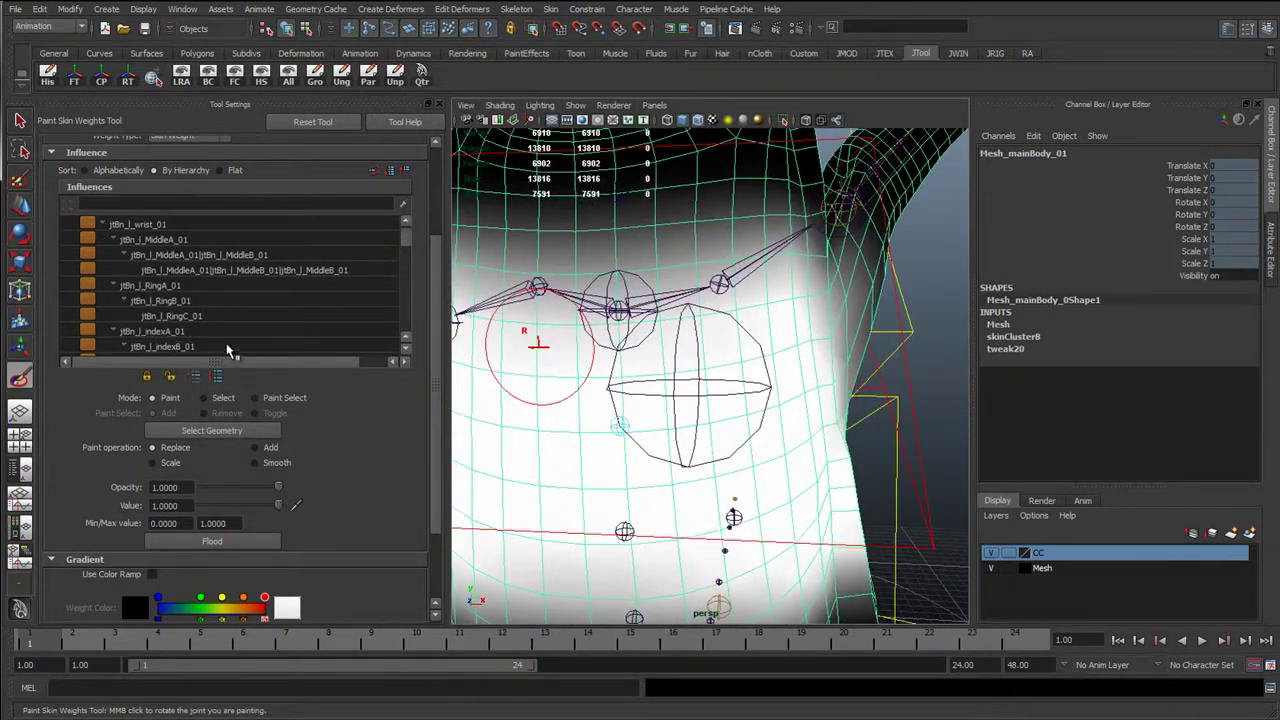
{"action": "scroll", "coordinate": [231, 315], "scroll_direction": "down", "scroll_amount": 6}
{"action": "left_click", "coordinate": [200, 314]}
{"action": "left_click_drag", "start_coordinate": [697, 307], "coordinate": [611, 430], "text": "alt"}
{"action": "left_click_drag", "start_coordinate": [656, 430], "coordinate": [610, 430], "text": "alt"}
{"action": "left_click", "coordinate": [182, 302]}
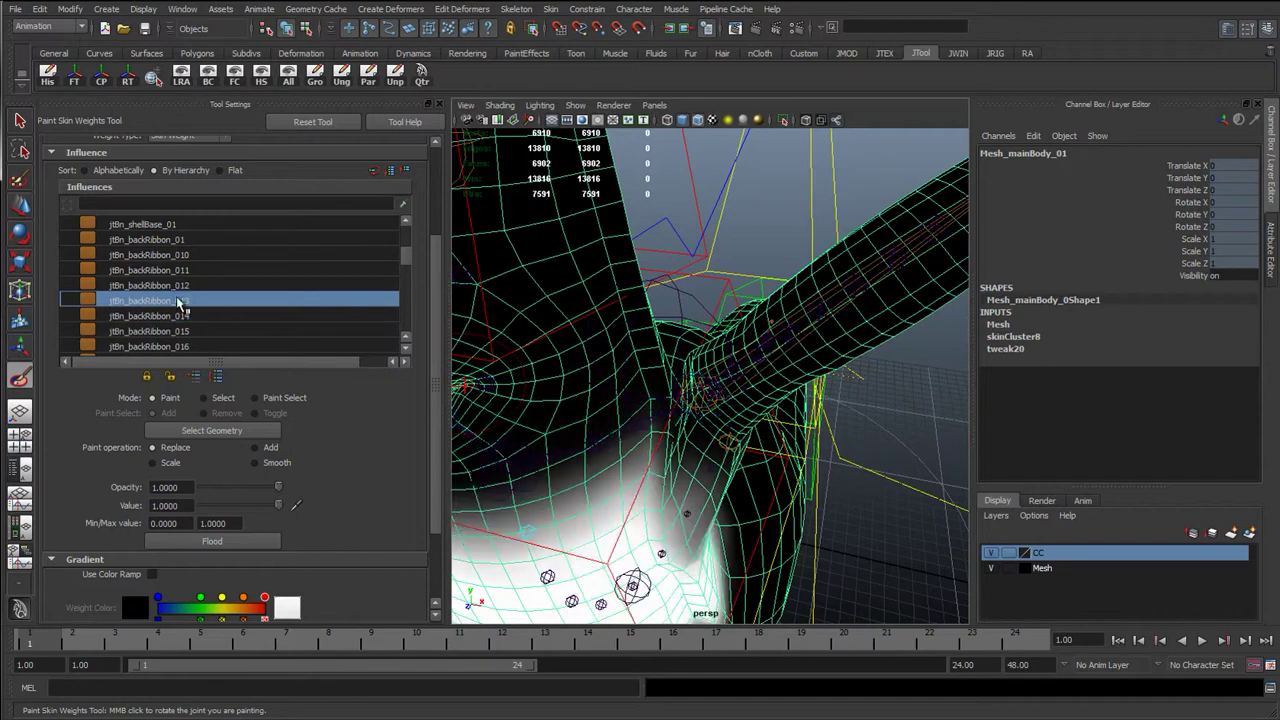
{"action": "left_click", "coordinate": [175, 286]}
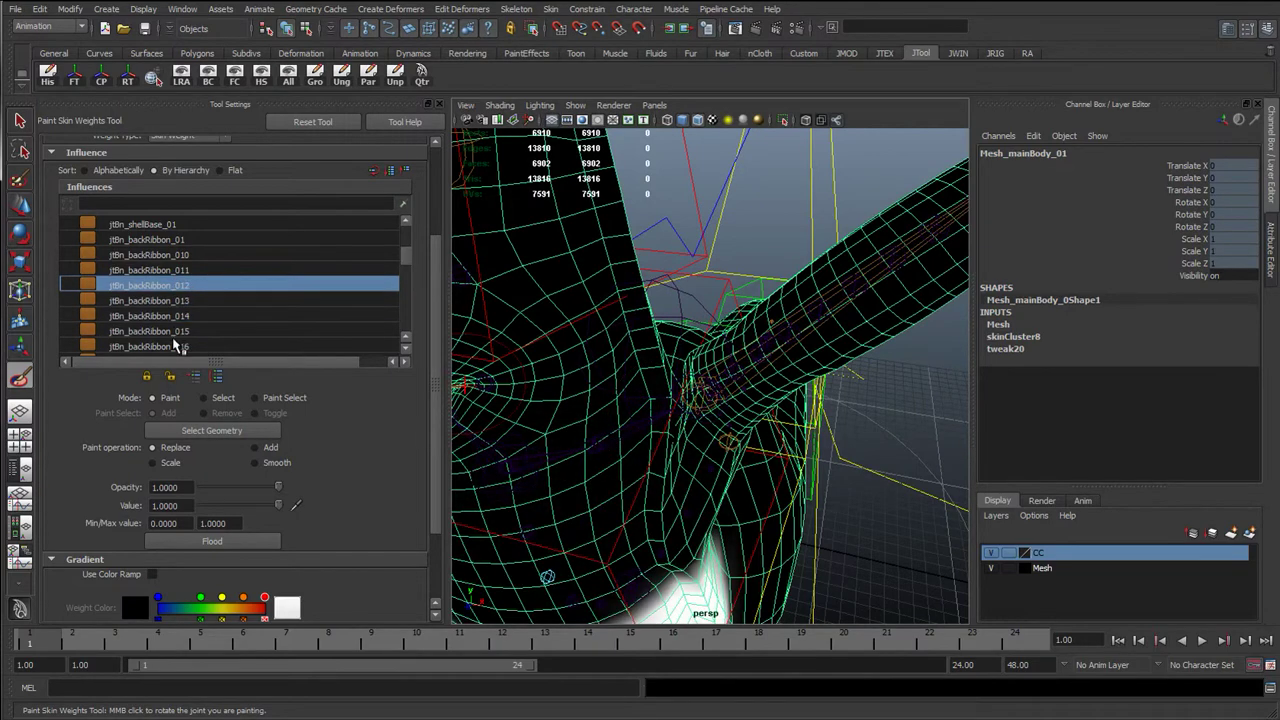
{"action": "left_click", "coordinate": [177, 337]}
{"action": "left_click", "coordinate": [204, 346]}
{"action": "left_click", "coordinate": [204, 332]}
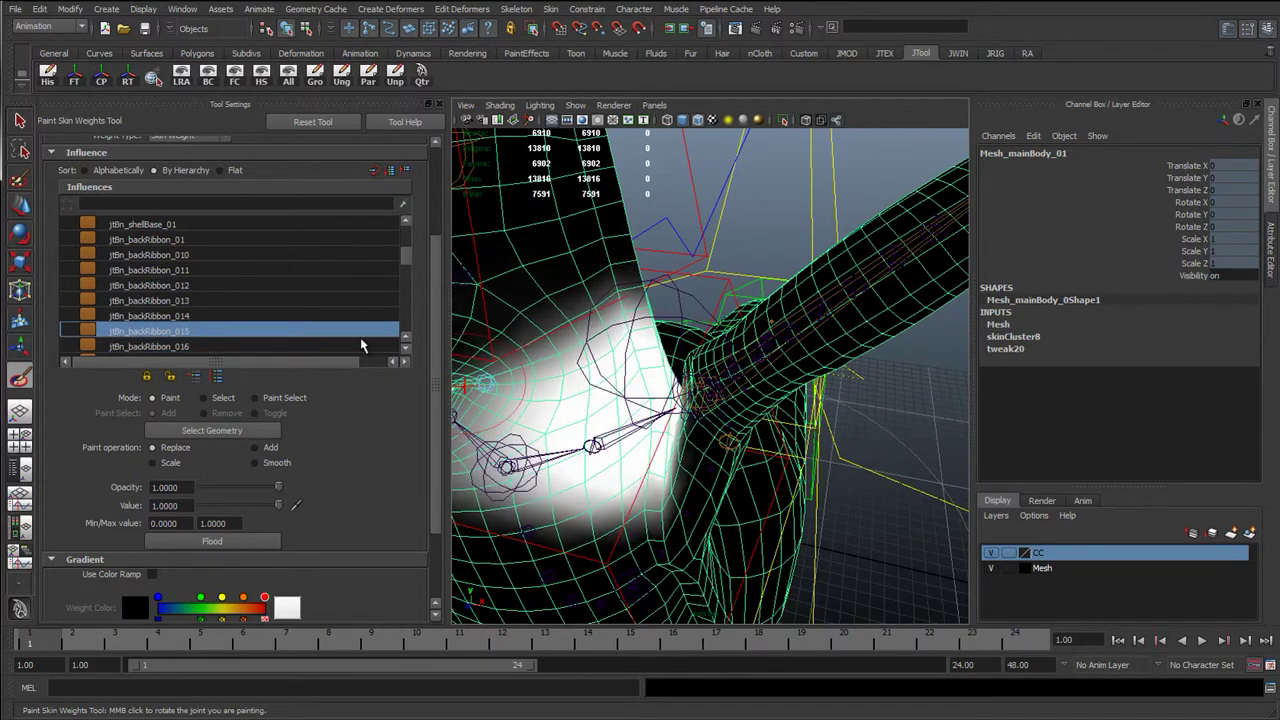
Step: Examine the jtBn_backRibbon_015 weights from the front and back of the left shoulder
{"action": "left_click_drag", "start_coordinate": [655, 355], "coordinate": [702, 312], "text": "alt"}
{"action": "right_click_drag", "start_coordinate": [693, 322], "coordinate": [792, 333], "text": "alt"}
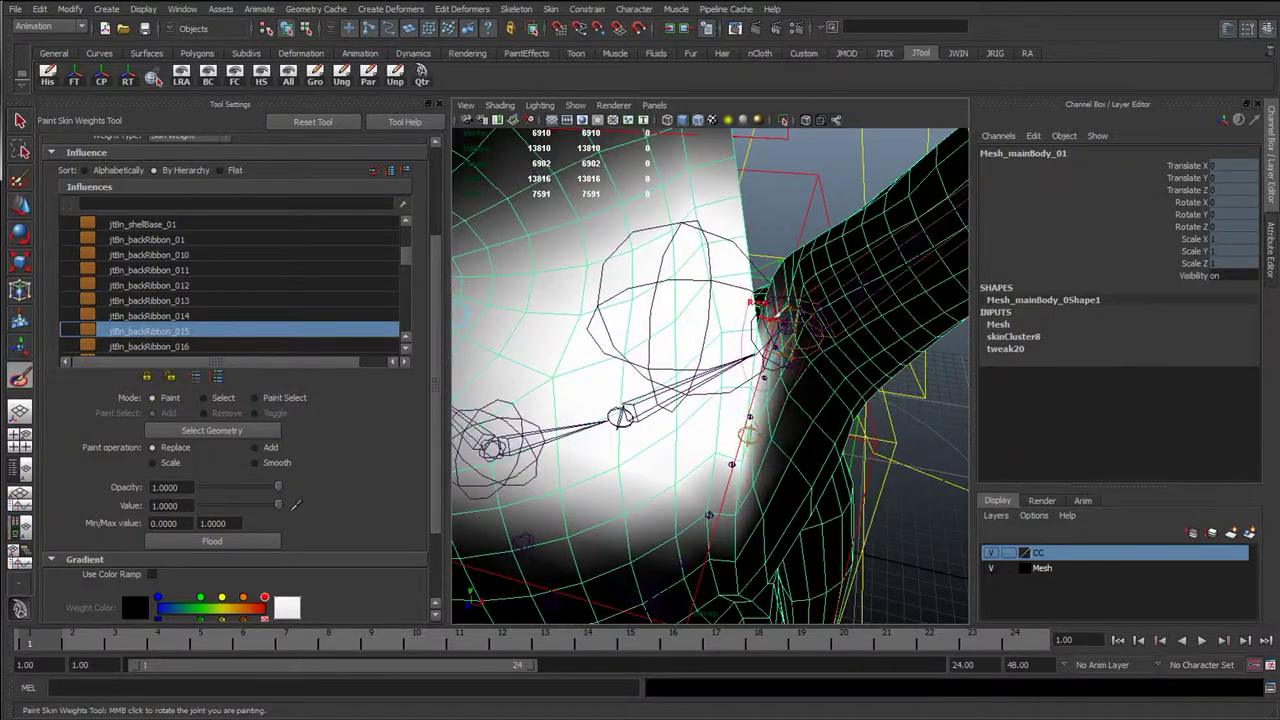
{"action": "left_click_drag", "start_coordinate": [775, 345], "coordinate": [866, 165], "text": "alt"}
{"action": "left_click_drag", "start_coordinate": [648, 363], "coordinate": [613, 371], "text": "alt"}
{"action": "mouse_move", "coordinate": [778, 305]}
{"action": "left_mouse_down", "text": "alt"}
{"action": "mouse_move", "coordinate": [829, 357]}
{"action": "mouse_move", "coordinate": [825, 270]}
{"action": "left_mouse_up", "text": "alt"}
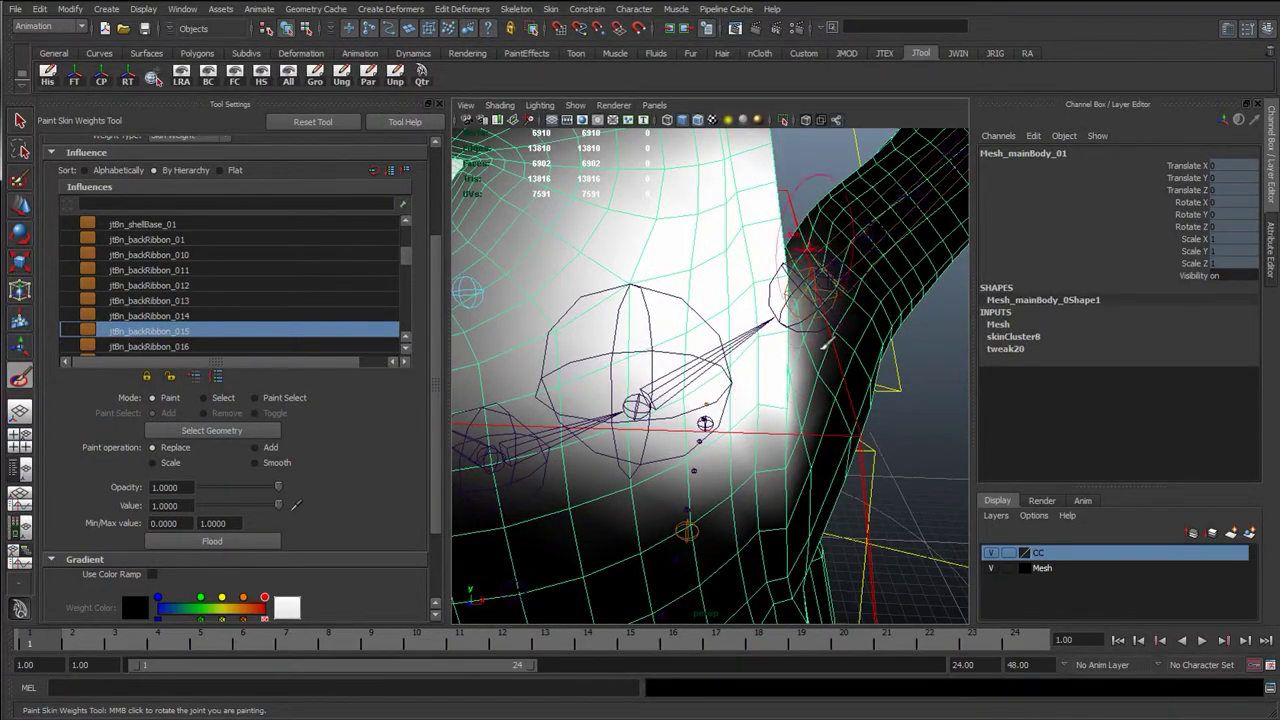
{"action": "mouse_move", "coordinate": [822, 342]}
{"action": "left_mouse_down", "text": "alt"}
{"action": "mouse_move", "coordinate": [828, 418]}
{"action": "mouse_move", "coordinate": [780, 360]}
{"action": "mouse_move", "coordinate": [666, 349]}
{"action": "mouse_move", "coordinate": [650, 330]}
{"action": "mouse_move", "coordinate": [663, 306]}
{"action": "left_mouse_up", "text": "alt"}
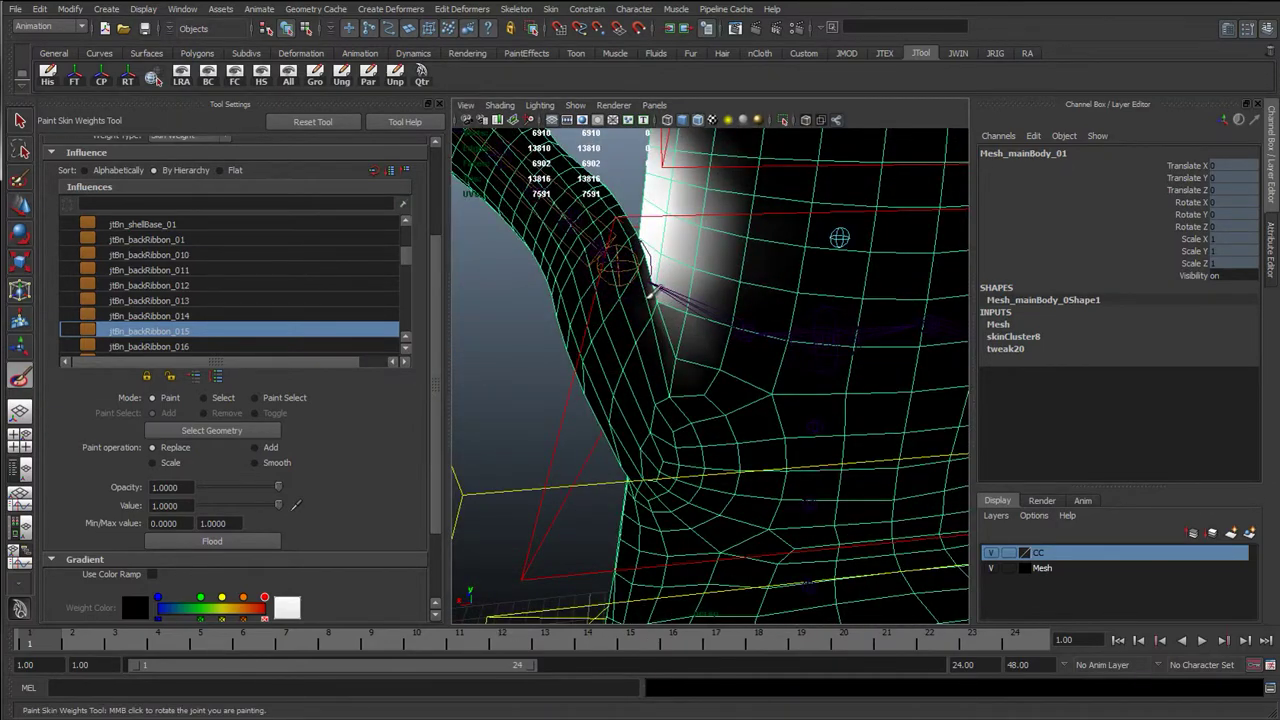
{"action": "left_click_drag", "start_coordinate": [583, 381], "coordinate": [430, 402], "text": "alt"}
Step: Check the jtBn_backRibbon_016 and jtBn_backRibbon_01 weights near the left shoulder, and look through the hand influences above them
{"action": "left_click", "coordinate": [188, 347]}
{"action": "mouse_move", "coordinate": [664, 345]}
{"action": "left_mouse_down", "text": "alt"}
{"action": "mouse_move", "coordinate": [694, 330]}
{"action": "mouse_move", "coordinate": [730, 370]}
{"action": "left_mouse_up", "text": "alt"}
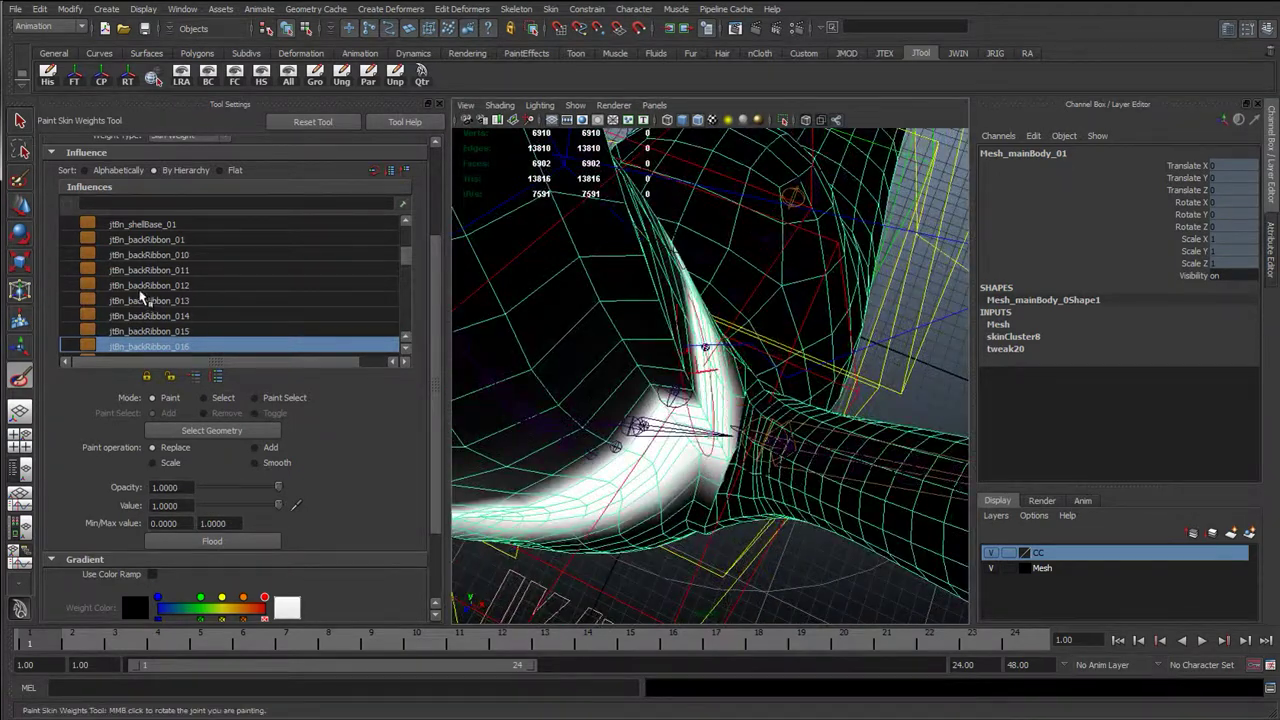
{"action": "scroll", "coordinate": [211, 268], "scroll_direction": "up", "scroll_amount": 1}
{"action": "left_click", "coordinate": [195, 256]}
{"action": "scroll", "coordinate": [190, 270], "scroll_direction": "up", "scroll_amount": 8}
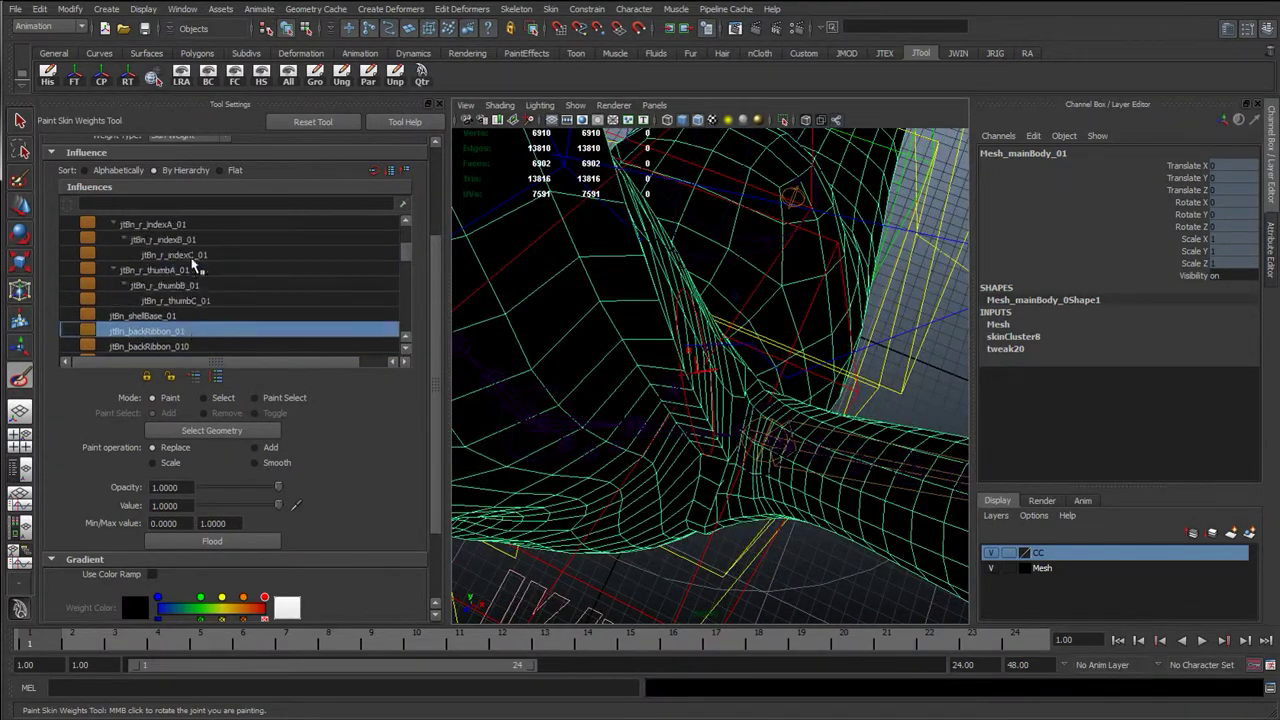
{"action": "left_click", "coordinate": [176, 271]}
{"action": "scroll", "coordinate": [176, 275], "scroll_direction": "up", "scroll_amount": 15}
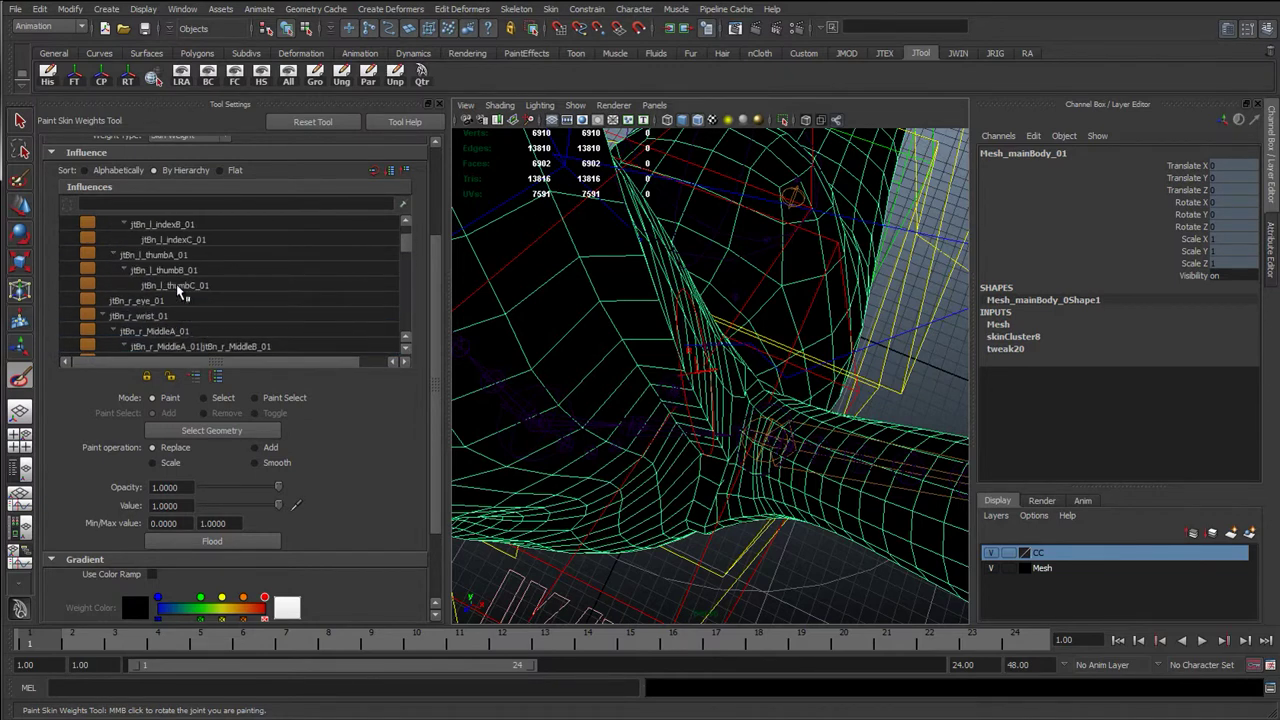
Step: Find and select the jtBn_l_armRibbon_01 influence, and examine its weights where the left arm joins the body
{"action": "scroll", "coordinate": [176, 290], "scroll_direction": "down", "scroll_amount": 20}
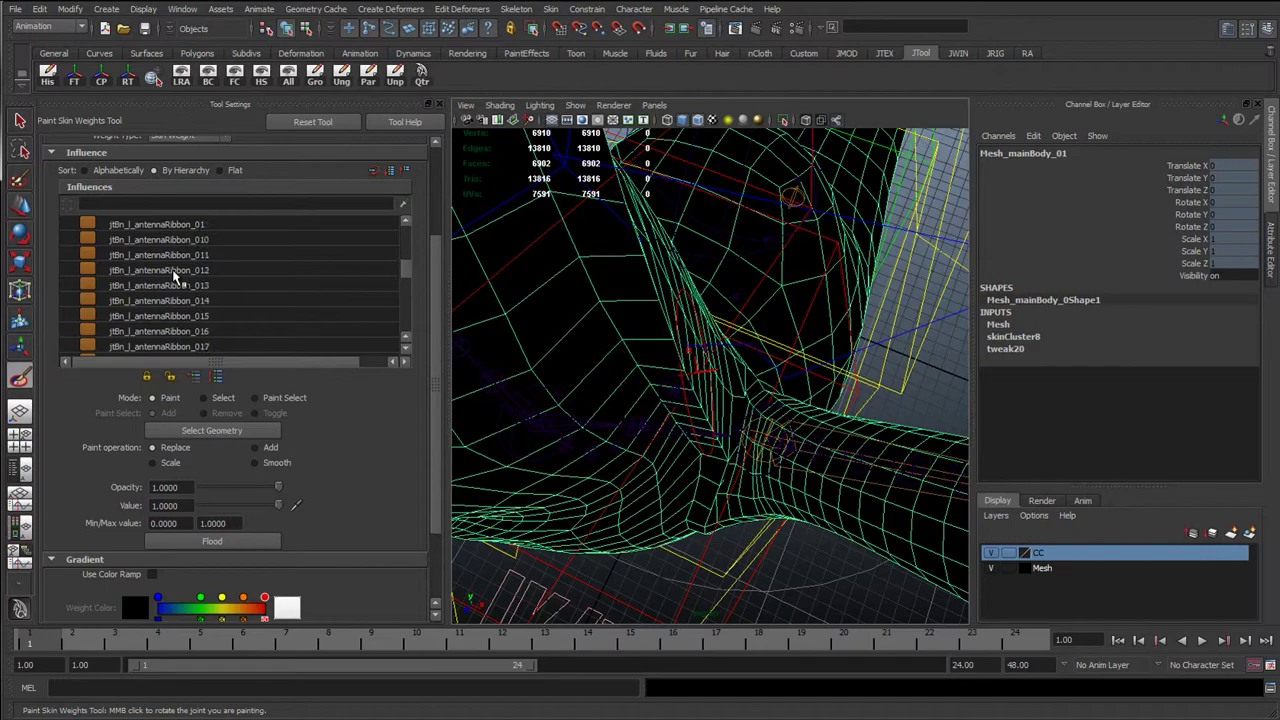
{"action": "scroll", "coordinate": [174, 278], "scroll_direction": "down", "scroll_amount": 8}
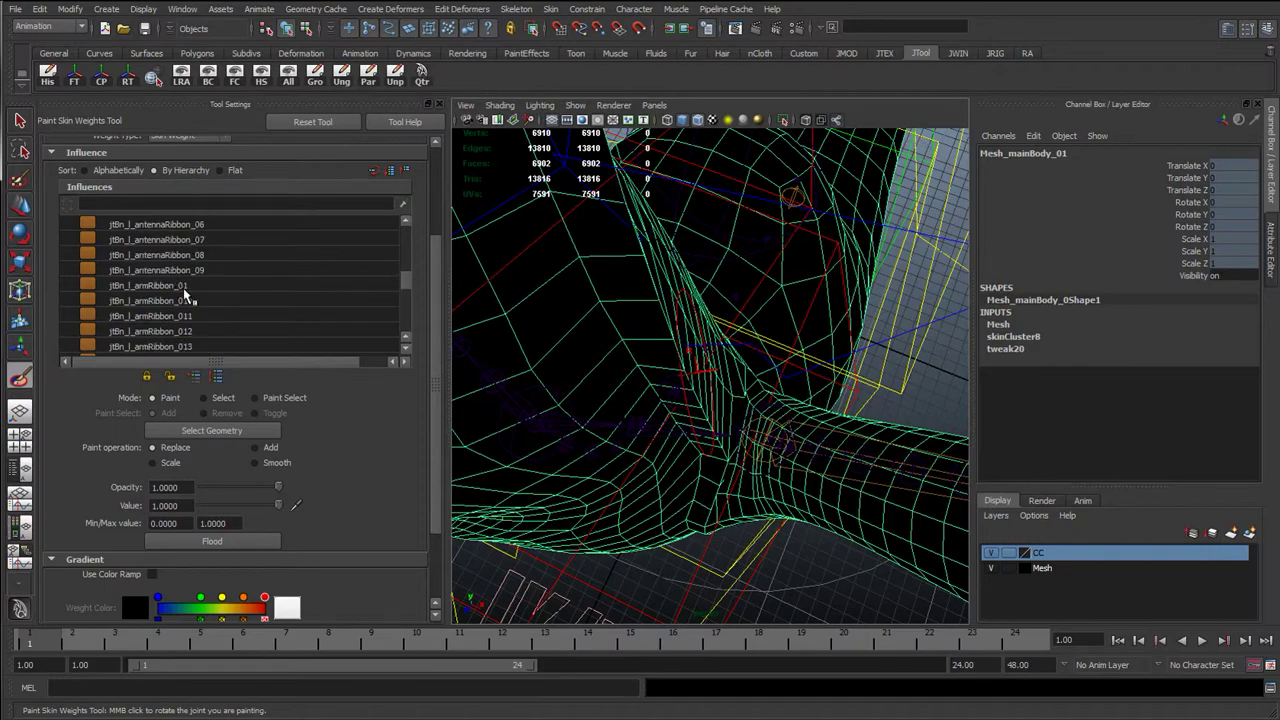
{"action": "left_click", "coordinate": [184, 290]}
{"action": "left_click_drag", "start_coordinate": [747, 430], "coordinate": [727, 368], "text": "alt"}
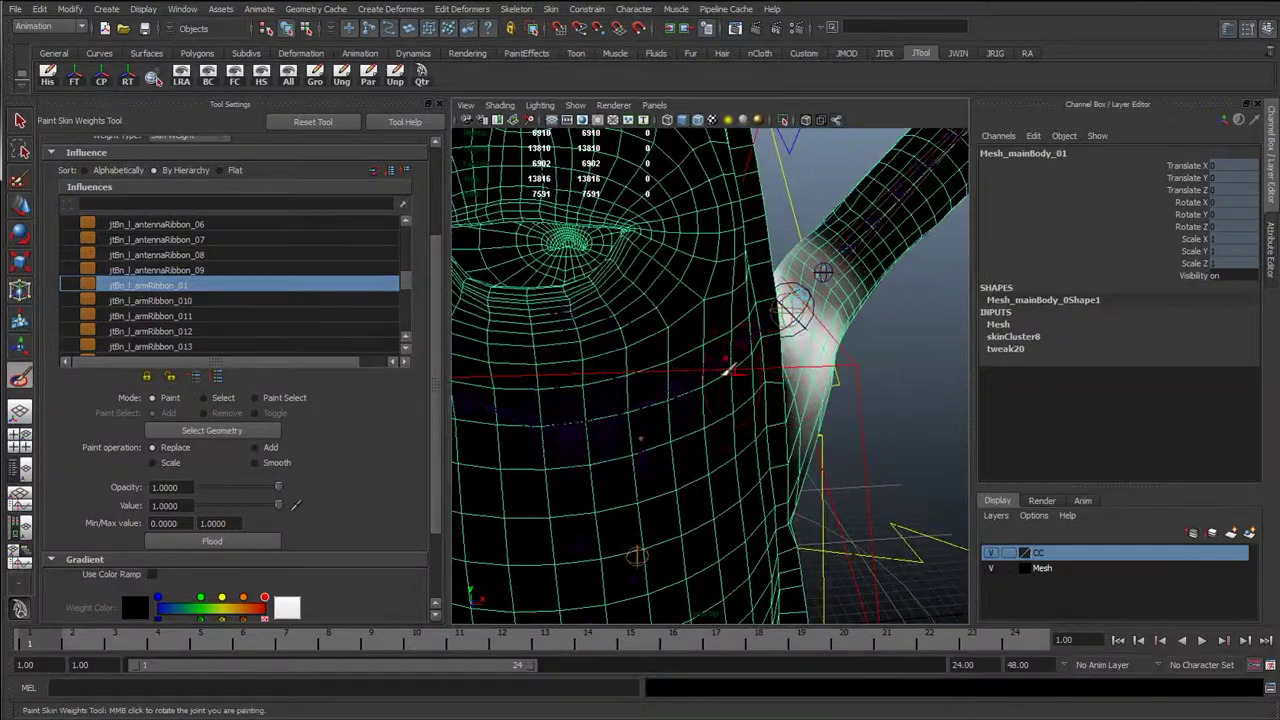
{"action": "middle_click_drag", "start_coordinate": [728, 370], "coordinate": [640, 366], "text": "alt"}
Step: Leave the paint tool, select the left clavicle control, and key its raised pose at frame 24
{"action": "key", "text": "w"}
{"action": "right_click_drag", "start_coordinate": [900, 325], "coordinate": [790, 333], "text": "alt"}
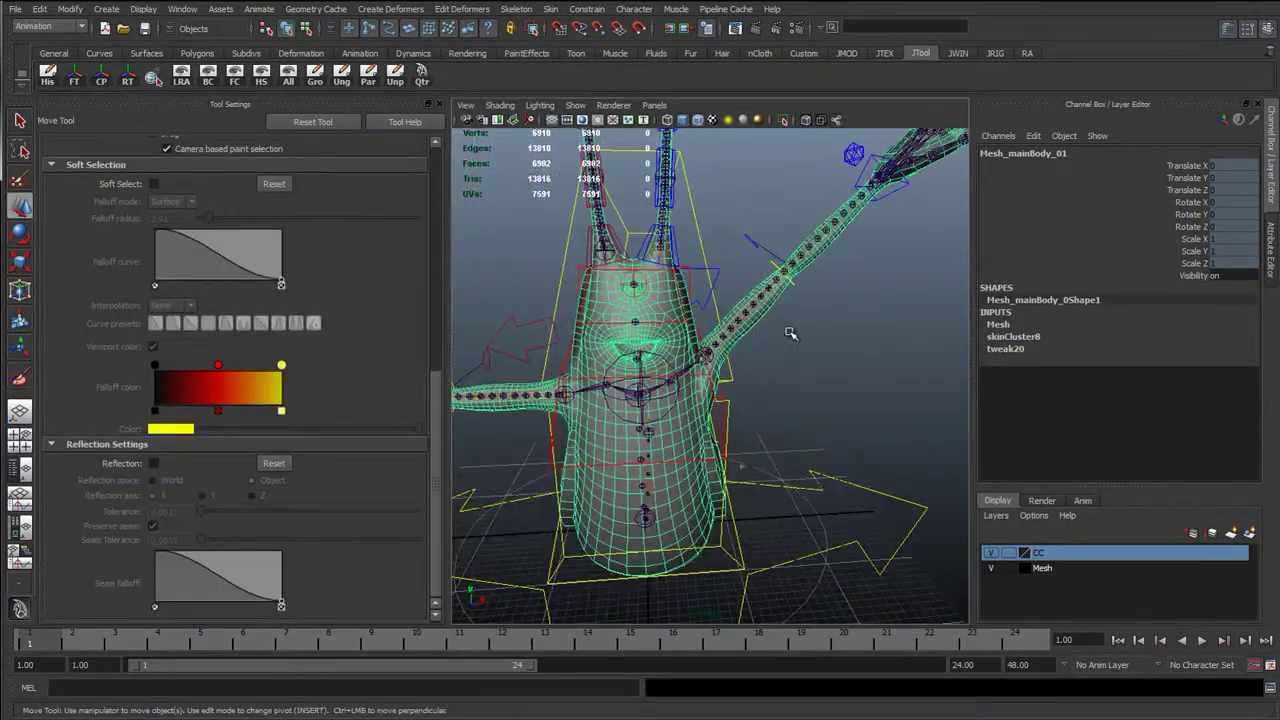
{"action": "middle_click_drag", "start_coordinate": [790, 333], "coordinate": [757, 406], "text": "alt"}
{"action": "left_click", "coordinate": [757, 406]}
{"action": "left_click", "coordinate": [600, 375]}
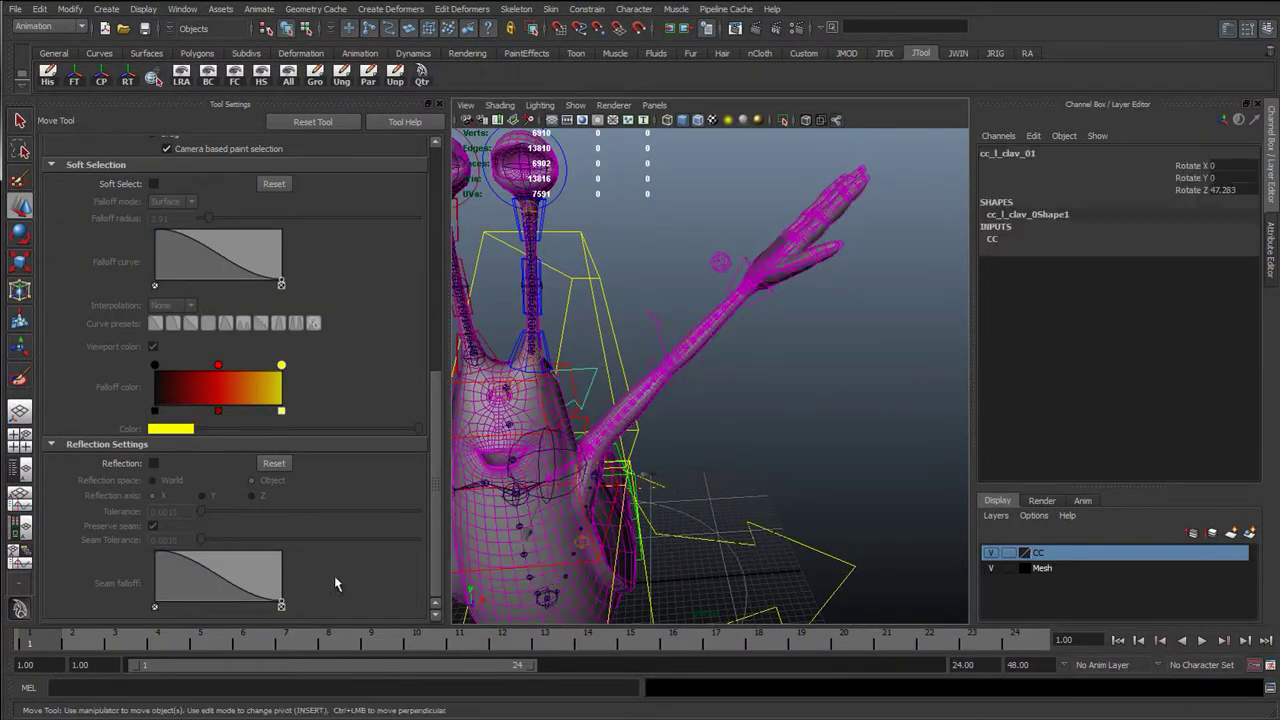
{"action": "left_click_drag", "start_coordinate": [90, 640], "coordinate": [1066, 640]}
{"action": "key", "text": "s"}
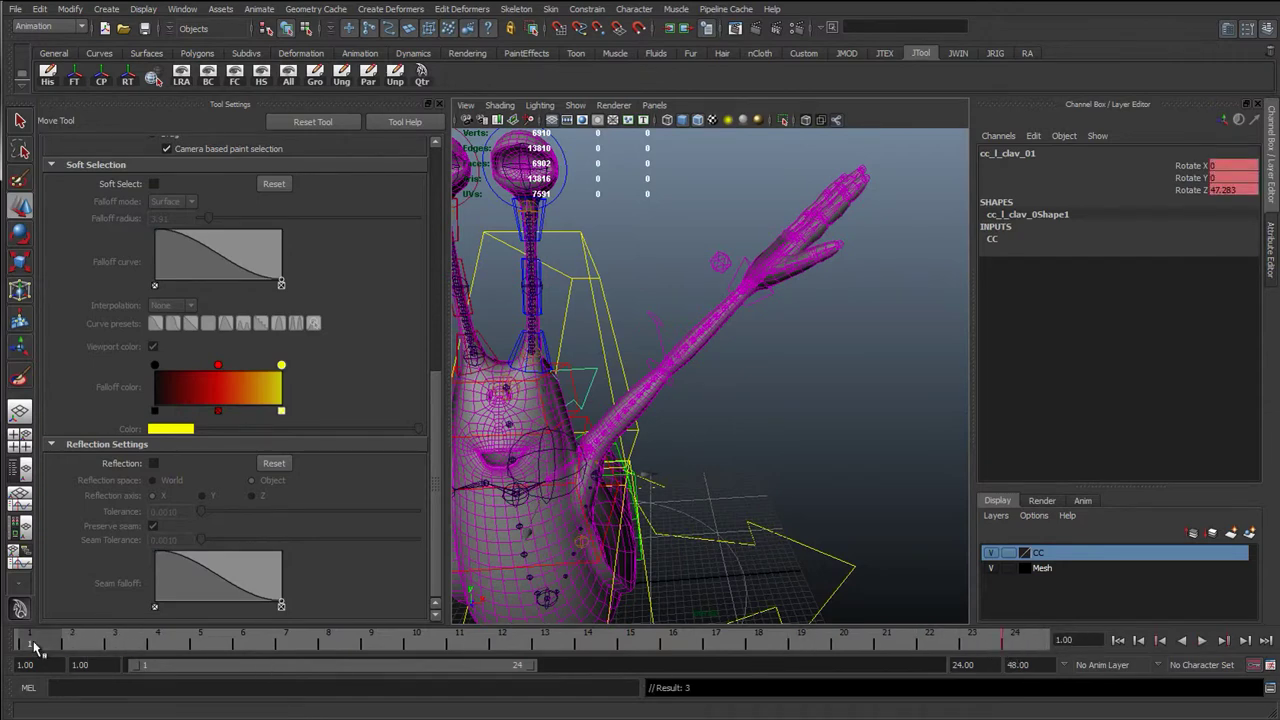
Step: Set the left clavicle control's Rotate Z to 0 at frame 1, and clear the selection
{"action": "type", "text": "0"}
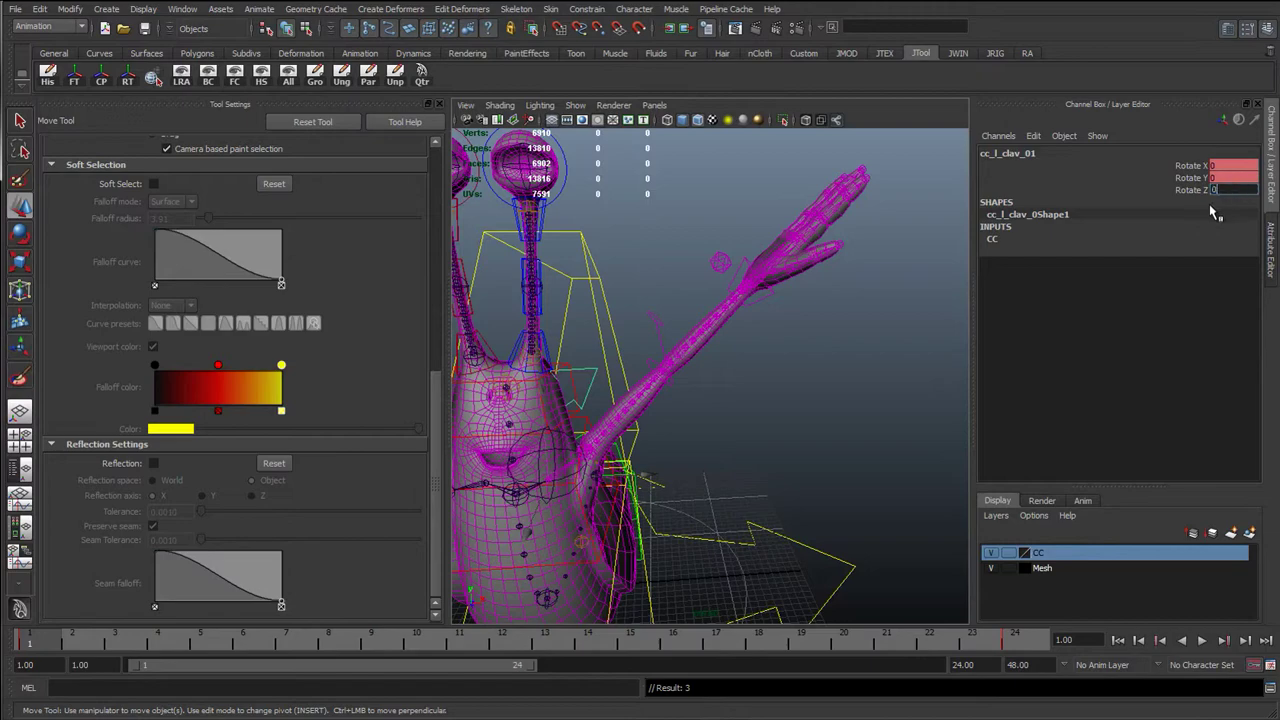
{"action": "key", "text": "Return"}
{"action": "scroll", "coordinate": [717, 474], "scroll_direction": "up", "scroll_amount": 5}
{"action": "left_click", "coordinate": [672, 418]}
{"action": "right_click_drag", "start_coordinate": [672, 418], "coordinate": [566, 509], "text": "alt"}
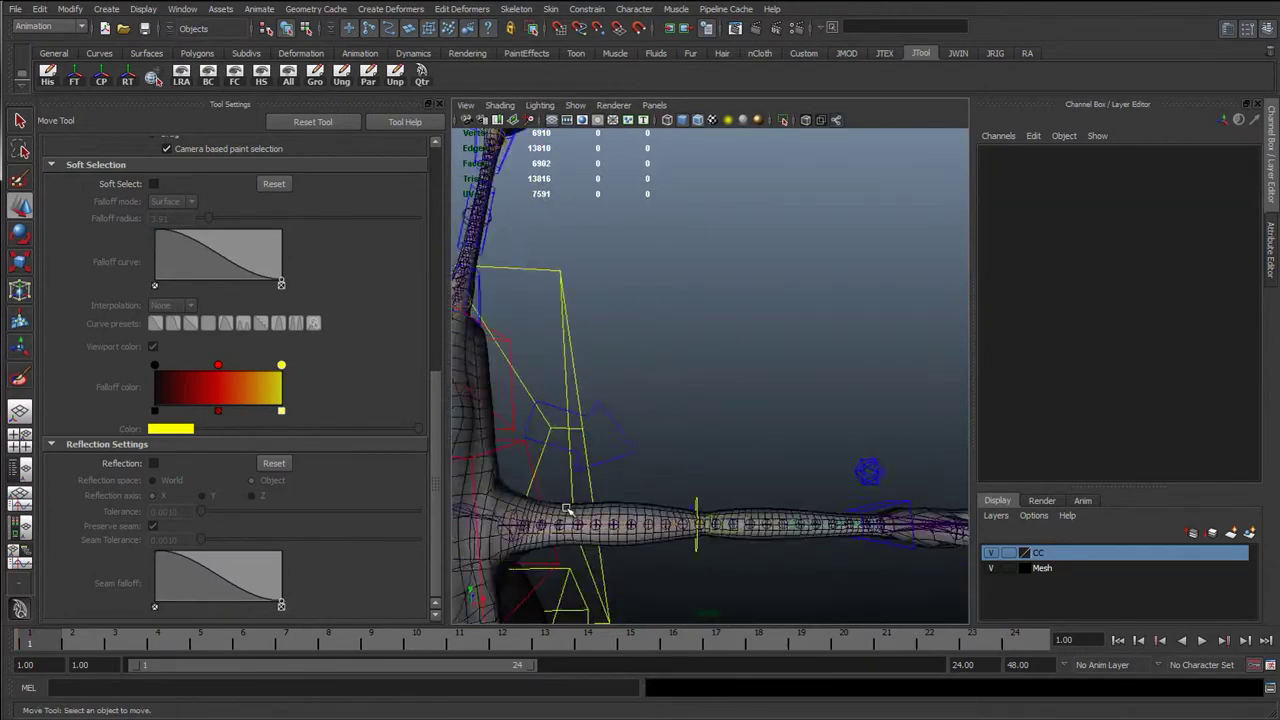
{"action": "middle_click_drag", "start_coordinate": [566, 509], "coordinate": [580, 480], "text": "alt"}
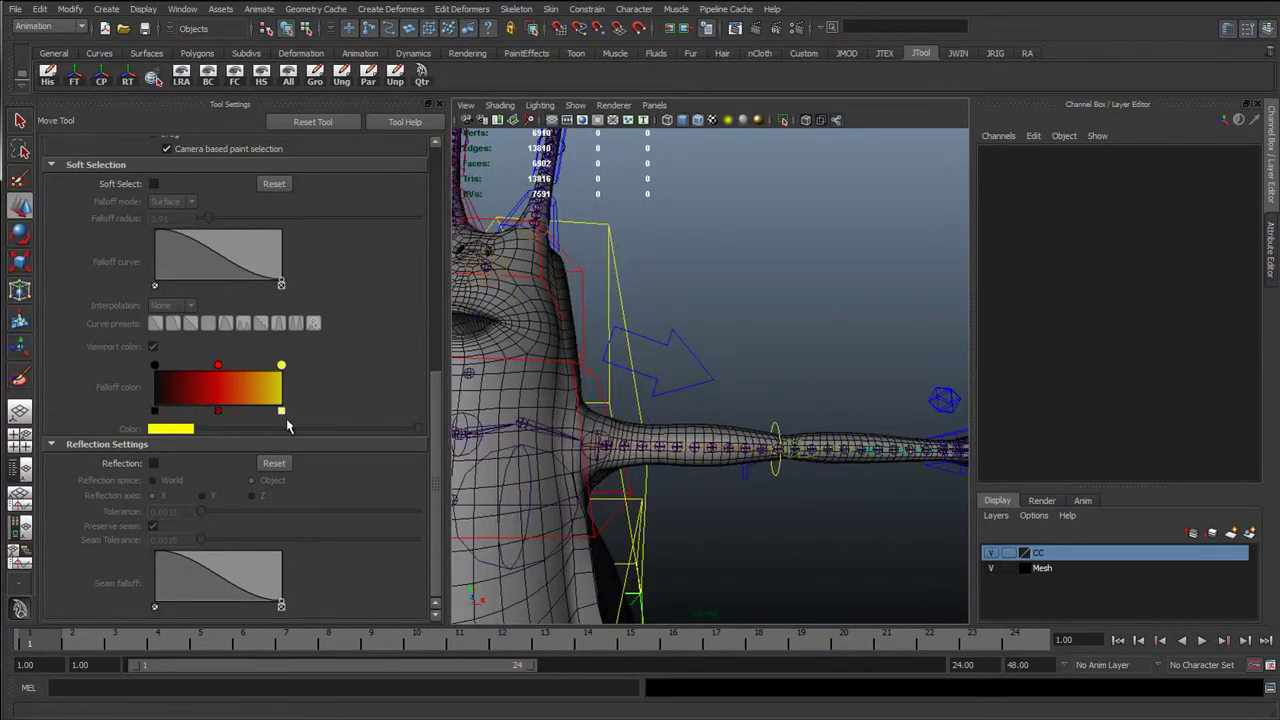
Step: Select the main body mesh, return to the Paint Skin Weights tool, and play the arm-raising animation
{"action": "left_click", "coordinate": [506, 440]}
{"action": "key", "text": "y"}
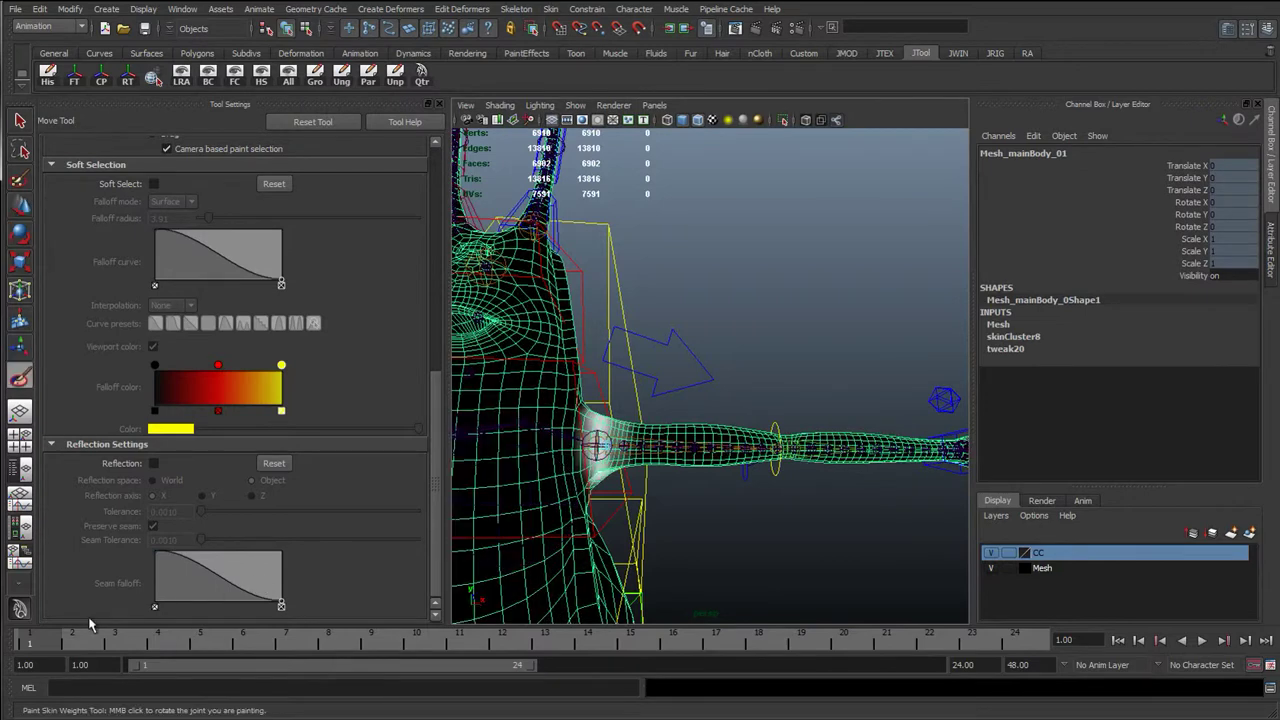
{"action": "key", "text": "alt+v"}
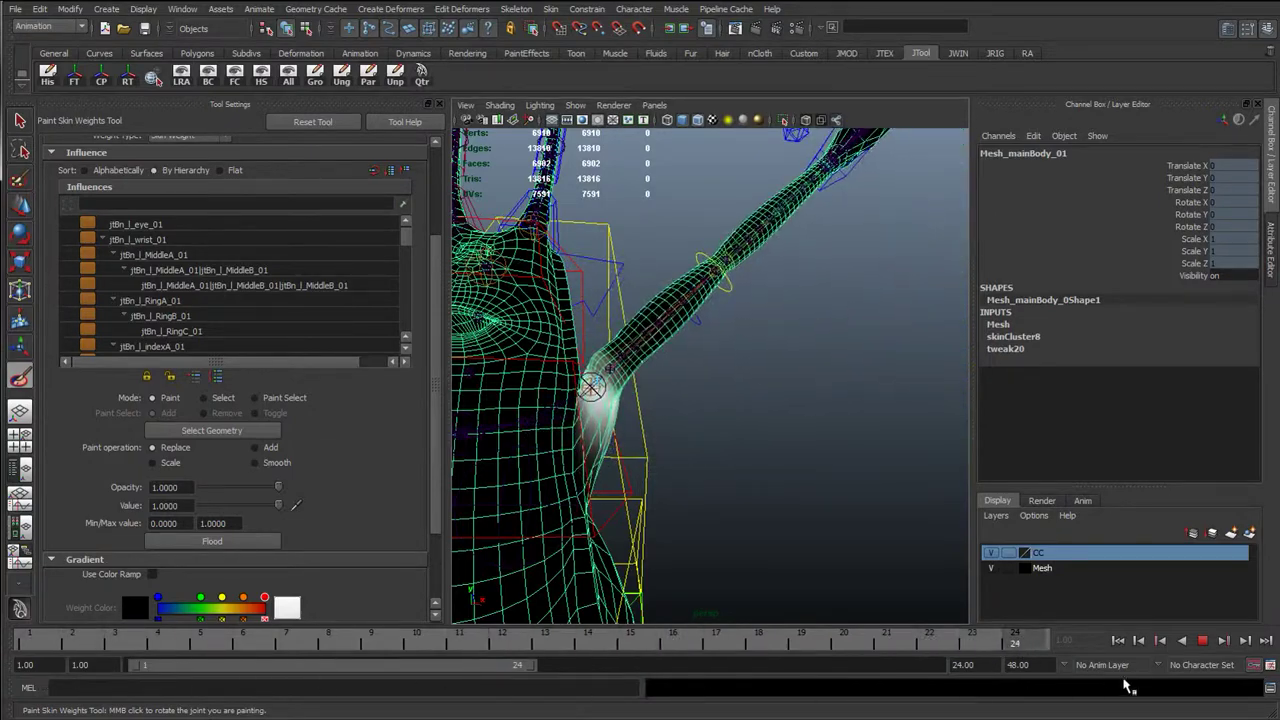
Step: Examine the painted weights at the left shoulder from several angles, comparing the deformation at frames 1 and 24
{"action": "left_click_drag", "start_coordinate": [648, 480], "coordinate": [604, 474], "text": "alt"}
{"action": "middle_click_drag", "start_coordinate": [604, 474], "coordinate": [720, 466], "text": "alt"}
{"action": "right_click_drag", "start_coordinate": [720, 466], "coordinate": [790, 462], "text": "alt"}
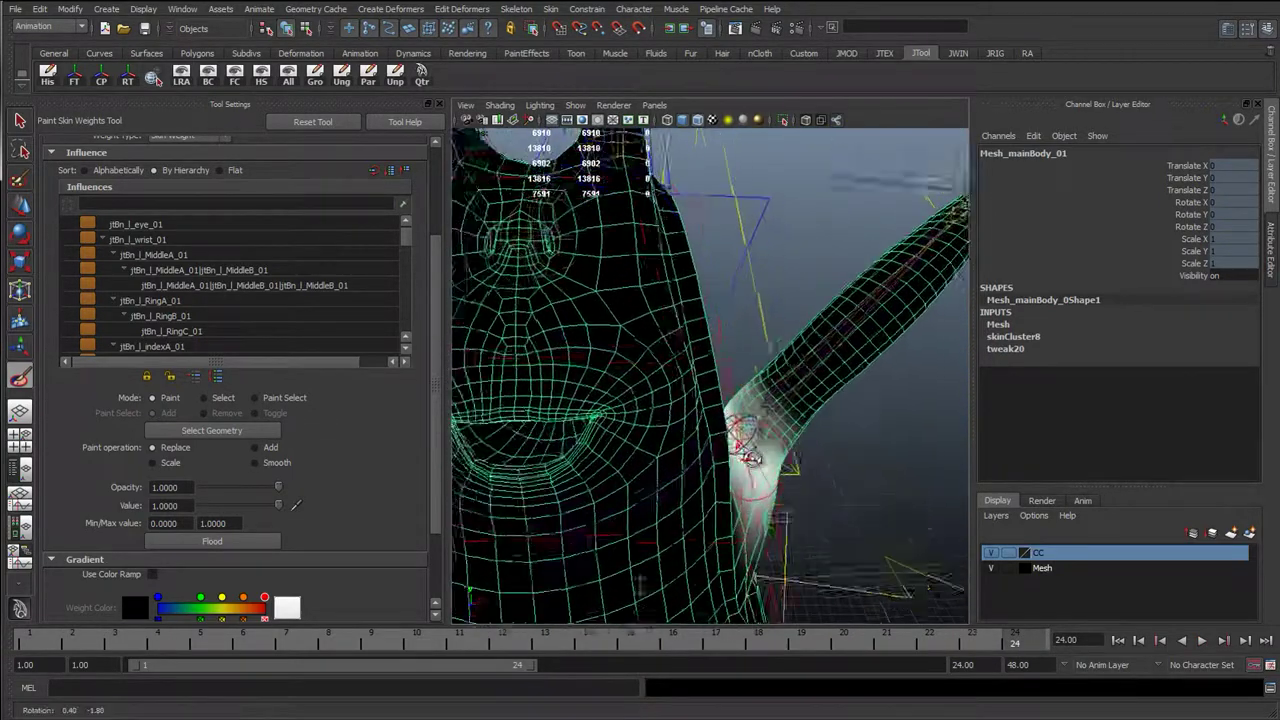
{"action": "left_click_drag", "start_coordinate": [790, 462], "coordinate": [765, 450], "text": "alt"}
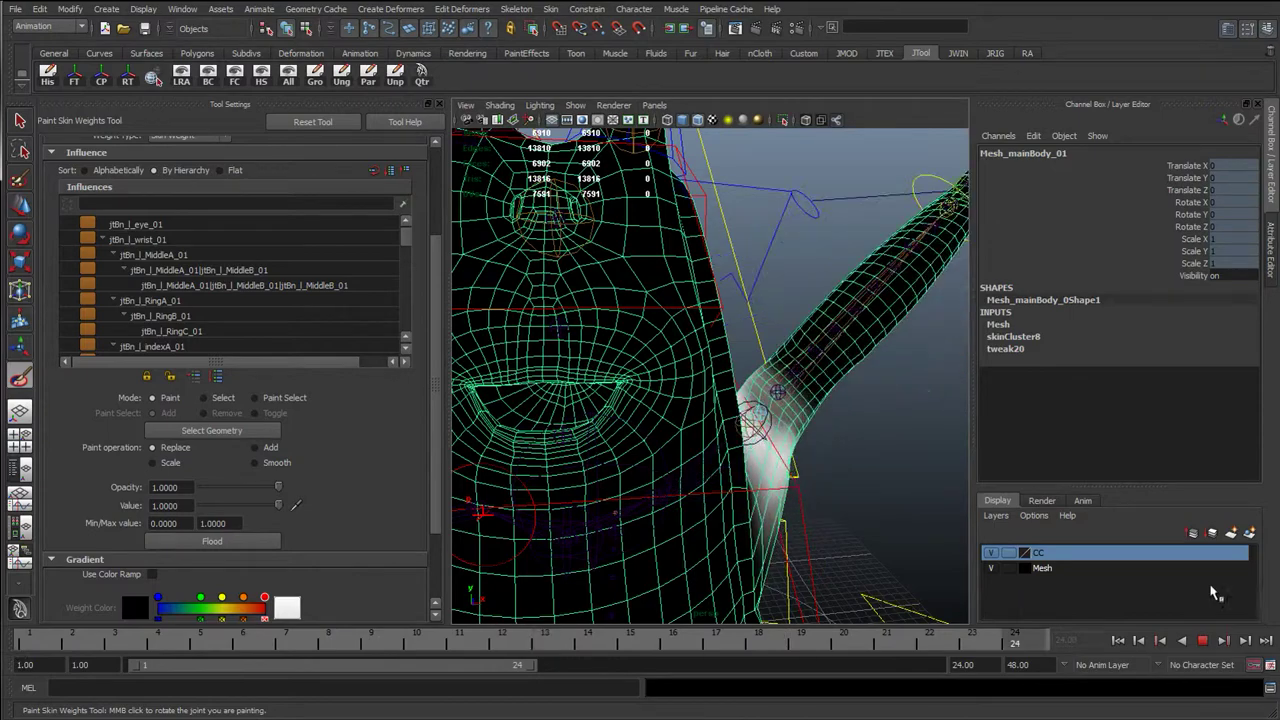
{"action": "middle_click_drag", "start_coordinate": [733, 495], "coordinate": [670, 408], "text": "alt"}
{"action": "left_click_drag", "start_coordinate": [511, 523], "coordinate": [660, 517], "text": "alt"}
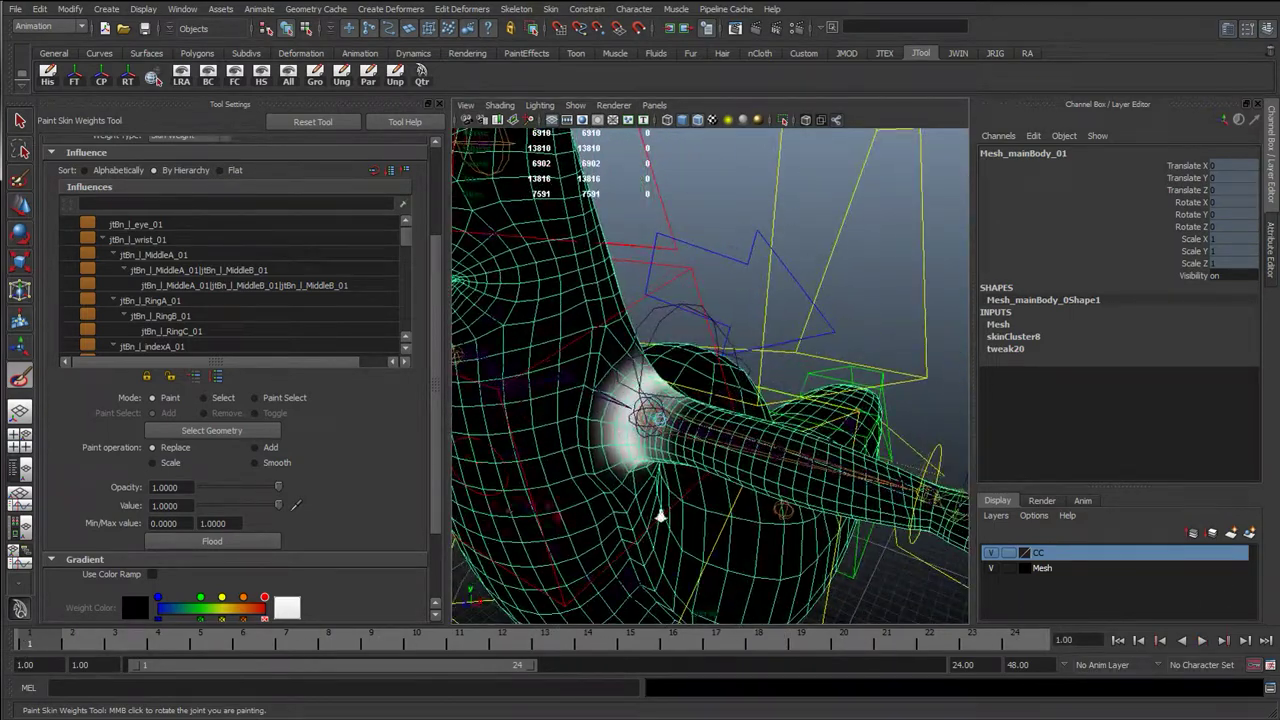
{"action": "middle_click_drag", "start_coordinate": [660, 517], "coordinate": [735, 510], "text": "alt"}
{"action": "right_click_drag", "start_coordinate": [530, 540], "coordinate": [630, 550], "text": "alt"}
{"action": "left_click_drag", "start_coordinate": [72, 650], "coordinate": [1222, 610]}
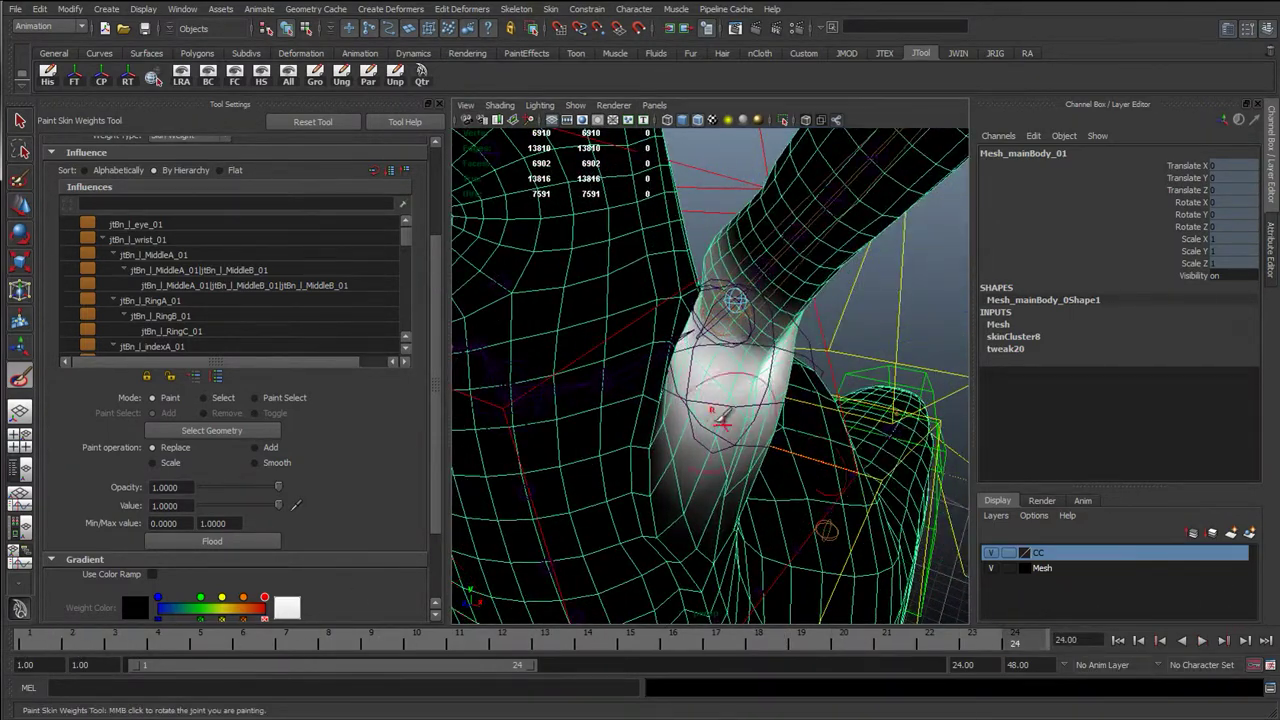
{"action": "mouse_move", "coordinate": [722, 417]}
{"action": "left_mouse_down", "text": "alt"}
{"action": "mouse_move", "coordinate": [817, 426]}
{"action": "mouse_move", "coordinate": [594, 400]}
{"action": "mouse_move", "coordinate": [860, 390]}
{"action": "mouse_move", "coordinate": [764, 404]}
{"action": "left_mouse_up", "text": "alt"}
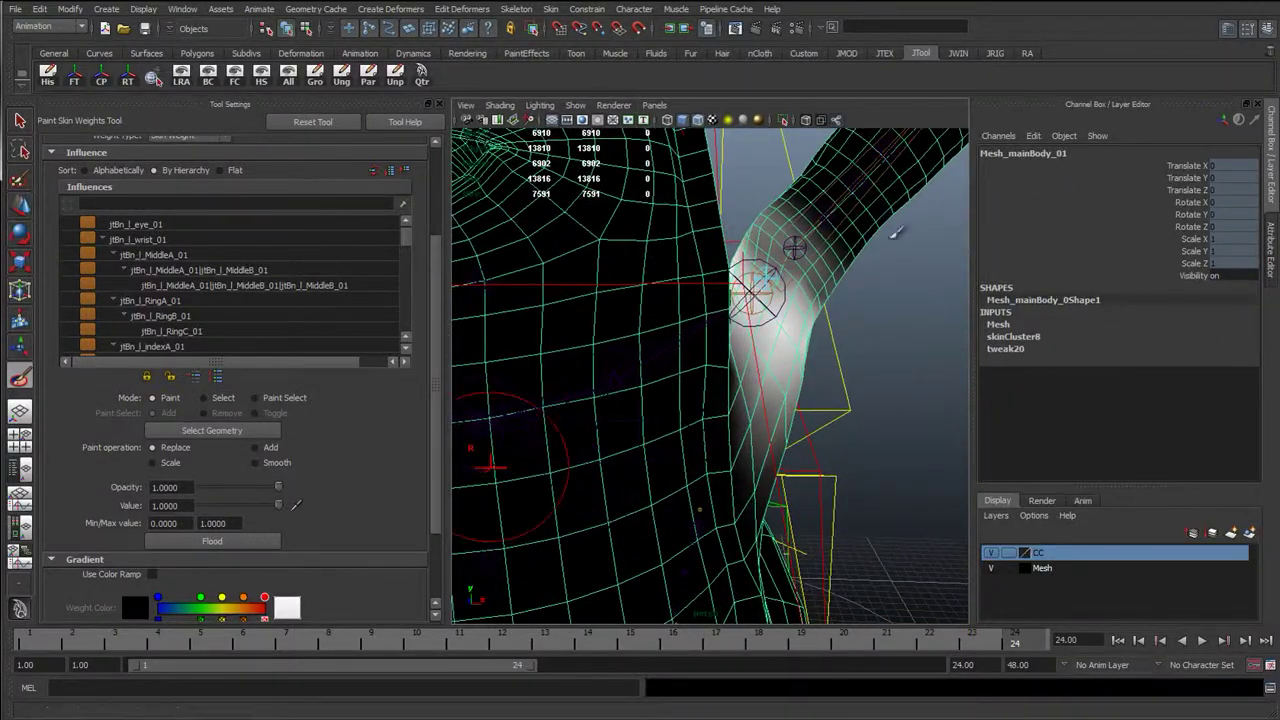
Step: Paint stronger weights for the current influence around the left shoulder using Replace, and return to frame 1
{"action": "middle_click_drag", "start_coordinate": [893, 234], "coordinate": [789, 312], "text": "alt"}
{"action": "left_click_drag", "start_coordinate": [656, 366], "coordinate": [604, 404], "text": "alt"}
{"action": "left_click_drag", "start_coordinate": [680, 387], "coordinate": [510, 455], "text": "alt"}
{"action": "left_click_drag", "start_coordinate": [735, 360], "coordinate": [857, 394], "text": "alt"}
{"action": "middle_click_drag", "start_coordinate": [770, 418], "coordinate": [683, 402], "text": "alt"}
{"action": "left_click_drag", "start_coordinate": [683, 400], "coordinate": [930, 392], "text": "alt"}
{"action": "left_click_drag", "start_coordinate": [72, 645], "coordinate": [22, 645]}
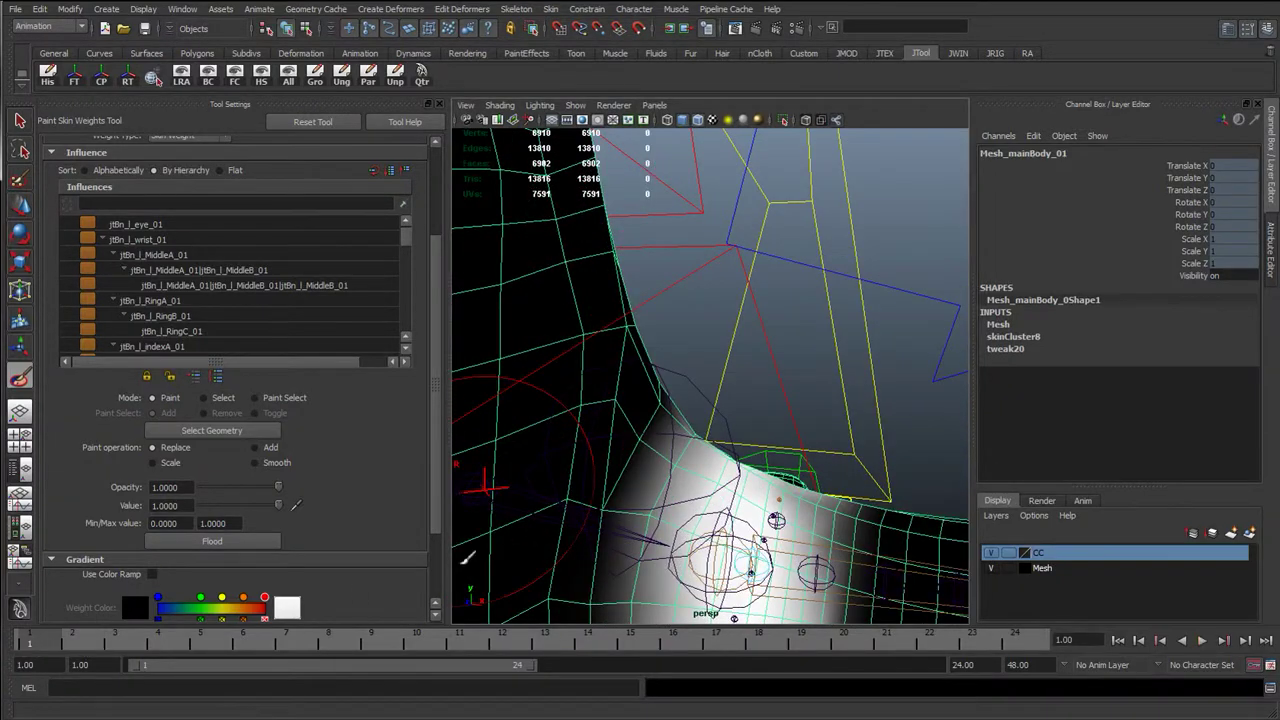
Step: Extend the influence over the back and underside of the left shoulder, working on the raised-arm pose at frame 24
{"action": "left_click_drag", "start_coordinate": [583, 525], "coordinate": [490, 436], "text": "alt"}
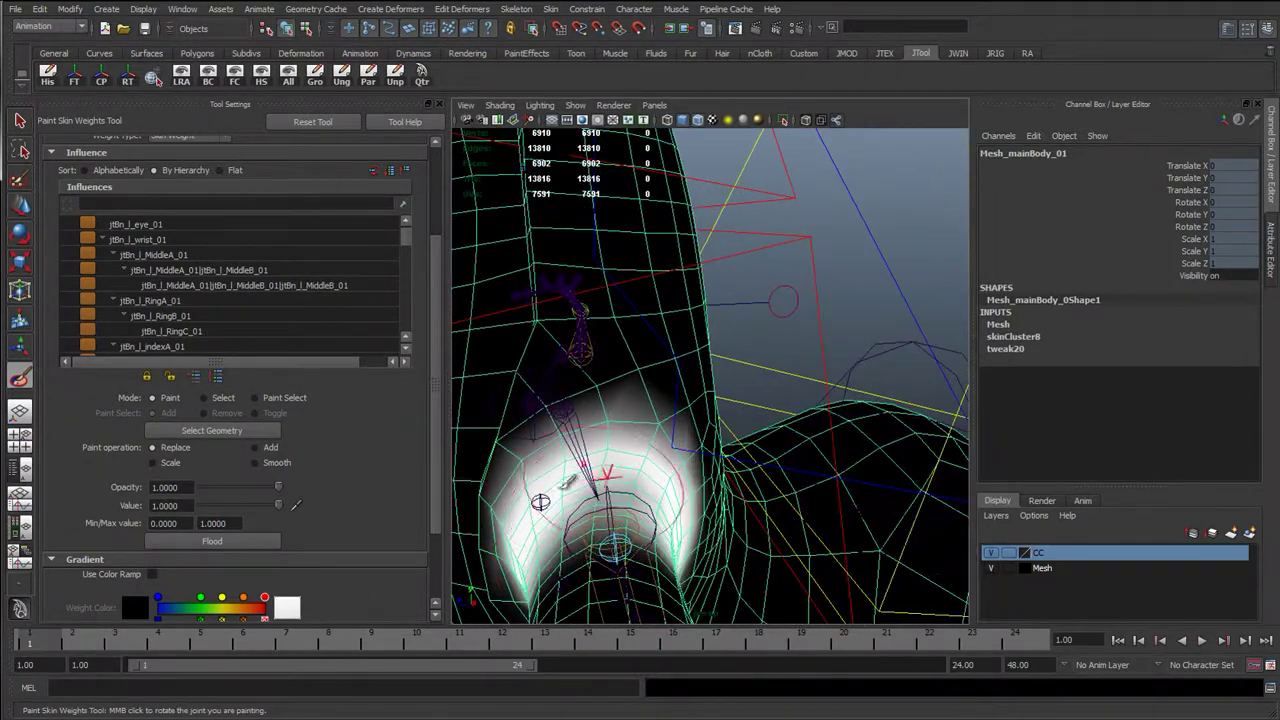
{"action": "mouse_move", "coordinate": [596, 495]}
{"action": "left_mouse_down", "text": "alt"}
{"action": "mouse_move", "coordinate": [646, 434]}
{"action": "mouse_move", "coordinate": [560, 420]}
{"action": "mouse_move", "coordinate": [646, 344]}
{"action": "left_mouse_up", "text": "alt"}
{"action": "left_click", "coordinate": [1002, 648]}
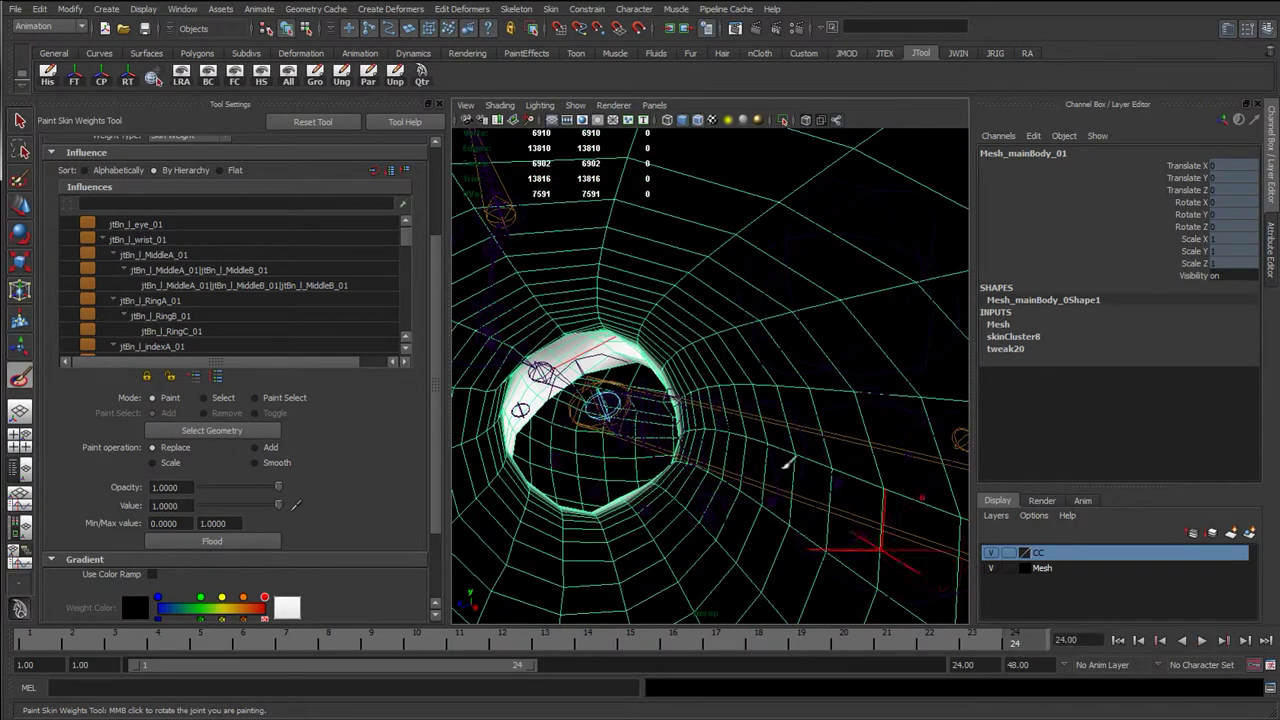
{"action": "left_click_drag", "start_coordinate": [788, 460], "coordinate": [738, 389], "text": "alt"}
{"action": "mouse_move", "coordinate": [600, 425]}
{"action": "left_mouse_down", "text": "alt"}
{"action": "mouse_move", "coordinate": [607, 392]}
{"action": "mouse_move", "coordinate": [689, 391]}
{"action": "left_mouse_up", "text": "alt"}
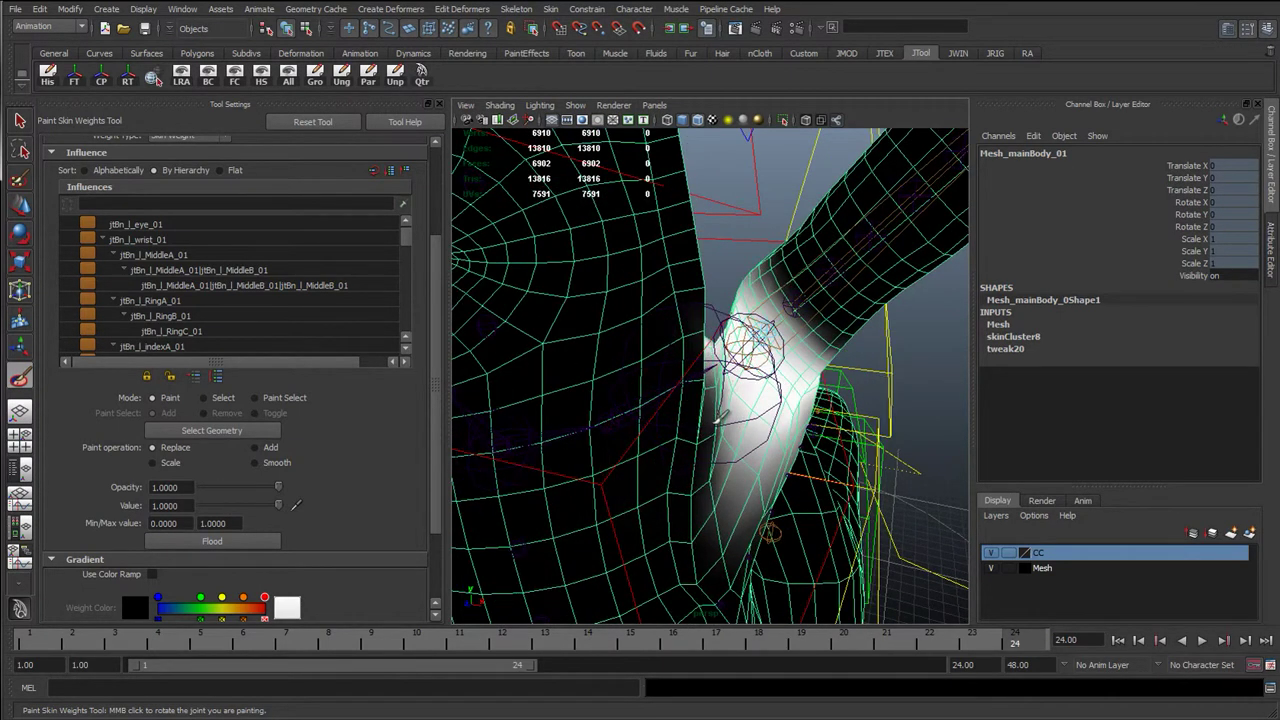
{"action": "left_click_drag", "start_coordinate": [745, 345], "coordinate": [597, 360], "text": "alt"}
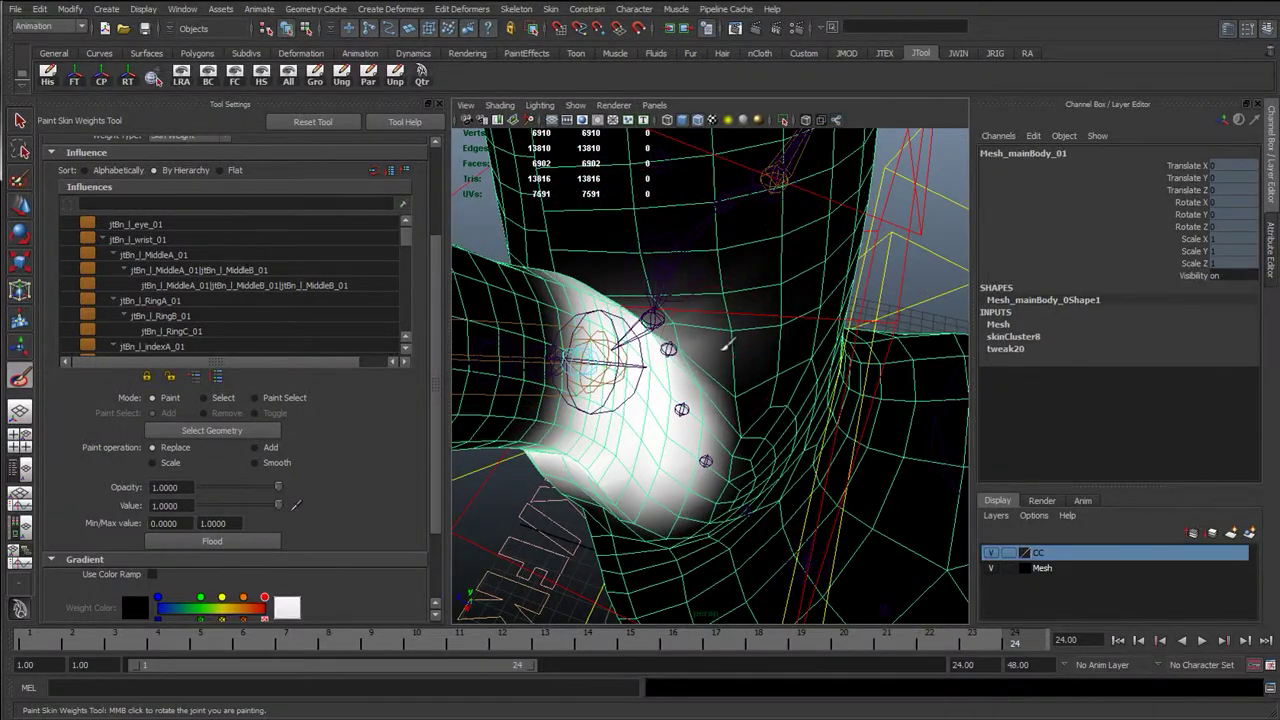
{"action": "mouse_move", "coordinate": [728, 343]}
{"action": "left_mouse_down", "text": "alt"}
{"action": "mouse_move", "coordinate": [715, 393]}
{"action": "mouse_move", "coordinate": [627, 318]}
{"action": "left_mouse_up", "text": "alt"}
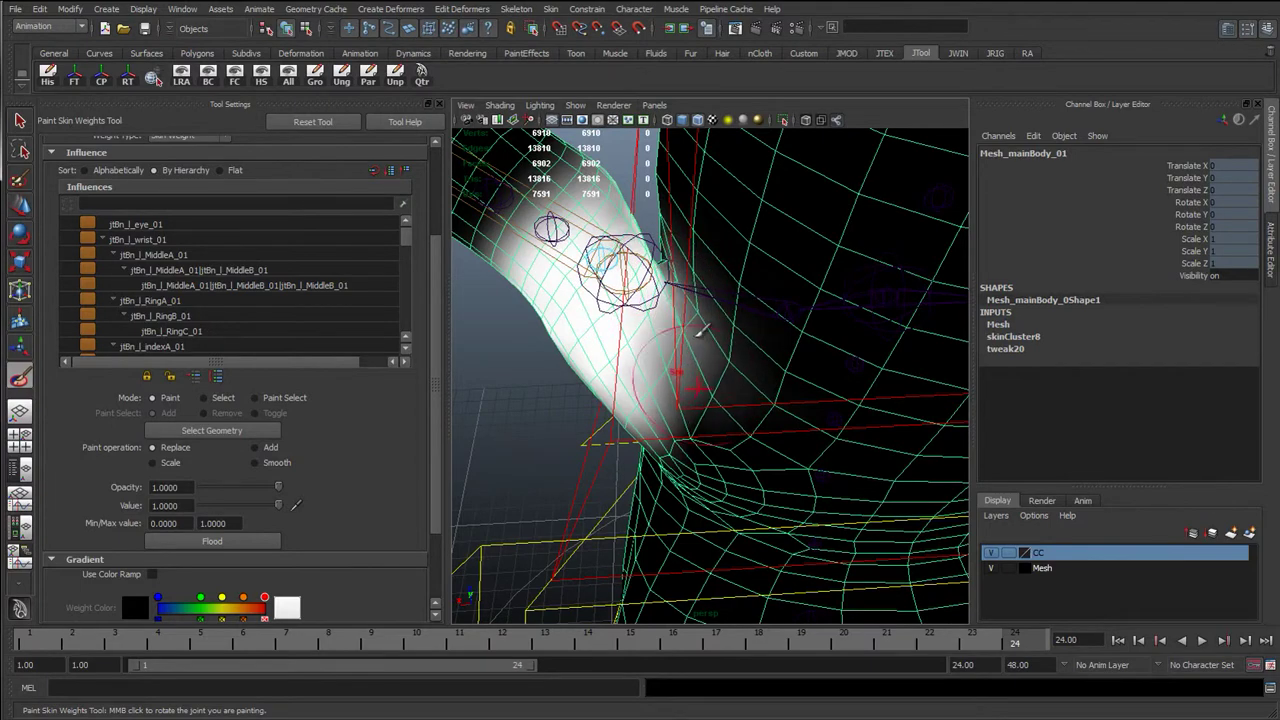
{"action": "left_click_drag", "start_coordinate": [670, 437], "coordinate": [718, 417], "text": "alt"}
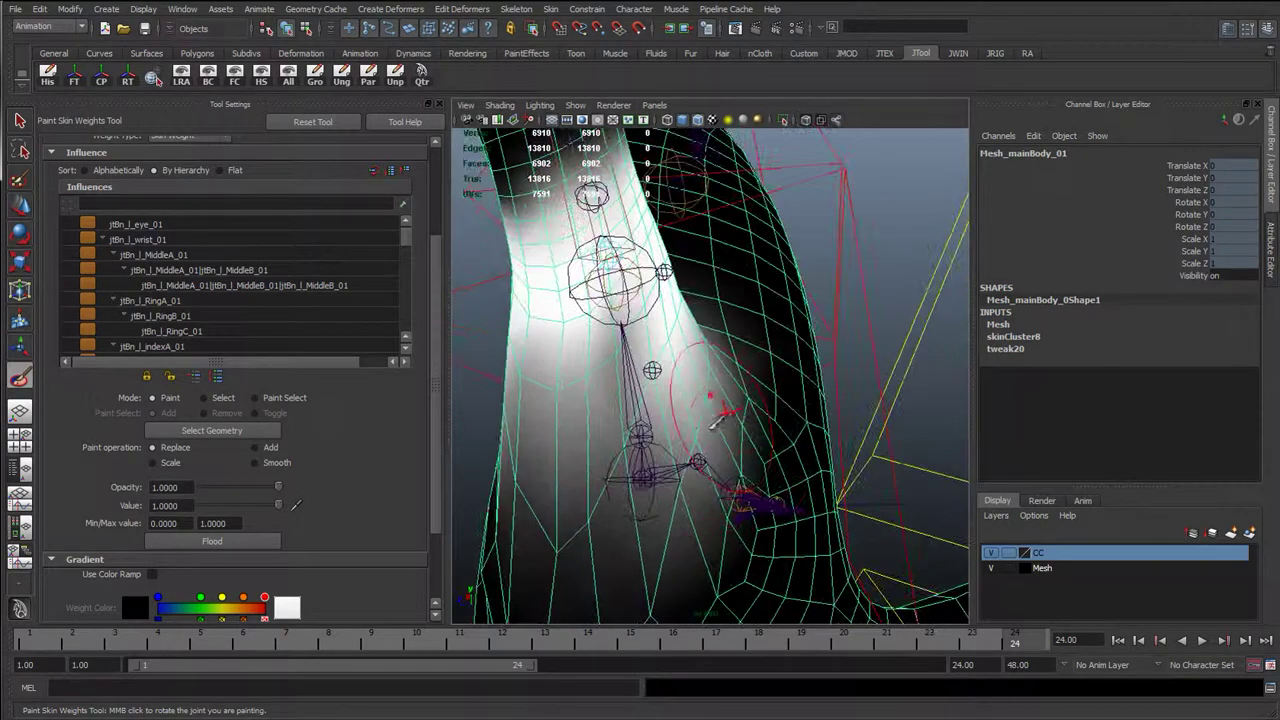
Step: Smooth the weight falloff beneath the raised left arm and across the front of the shoulder
{"action": "left_click_drag", "start_coordinate": [561, 535], "coordinate": [584, 501], "text": "shift"}
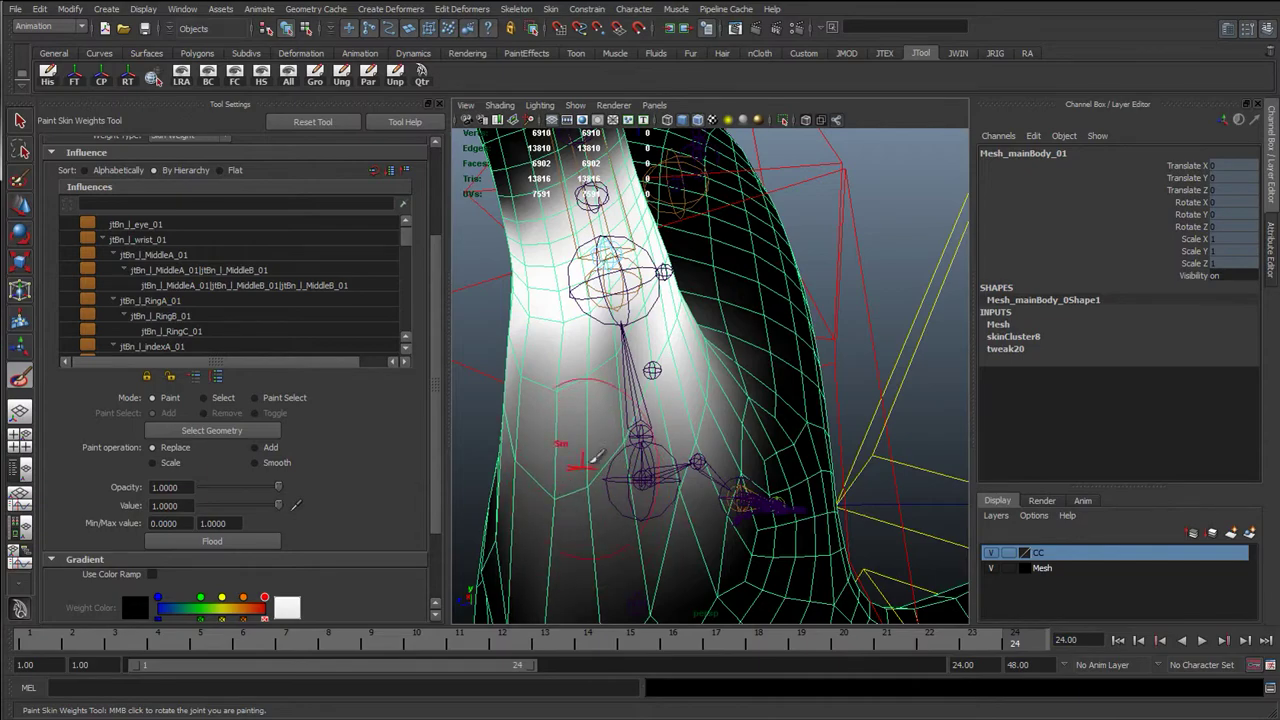
{"action": "left_click_drag", "start_coordinate": [644, 440], "coordinate": [633, 396], "text": "alt"}
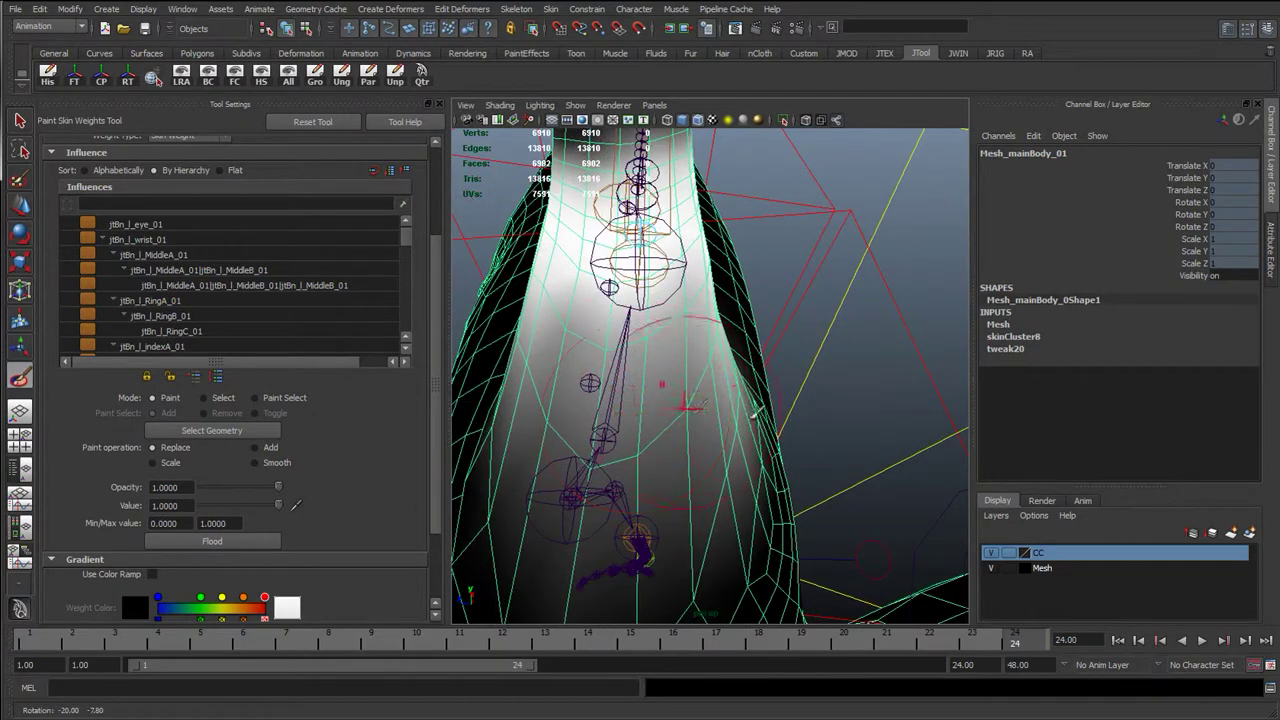
{"action": "right_click_drag", "start_coordinate": [757, 411], "coordinate": [728, 429], "text": "alt"}
{"action": "left_click_drag", "start_coordinate": [728, 429], "coordinate": [768, 390], "text": "alt"}
{"action": "right_click_drag", "start_coordinate": [768, 390], "coordinate": [795, 377], "text": "alt"}
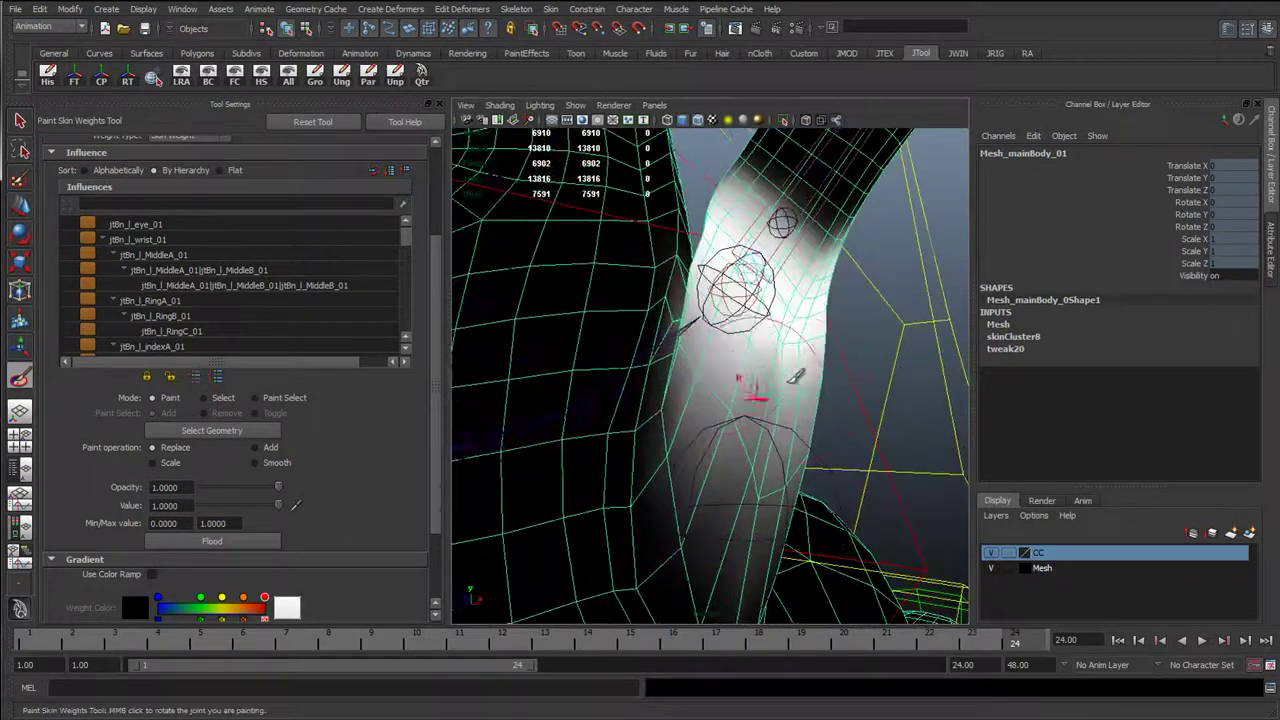
{"action": "mouse_move", "coordinate": [795, 377]}
{"action": "left_mouse_down", "text": "shift"}
{"action": "mouse_move", "coordinate": [777, 394]}
{"action": "mouse_move", "coordinate": [720, 345]}
{"action": "left_mouse_up", "text": "shift"}
{"action": "right_click_drag", "start_coordinate": [806, 405], "coordinate": [657, 428], "text": "alt"}
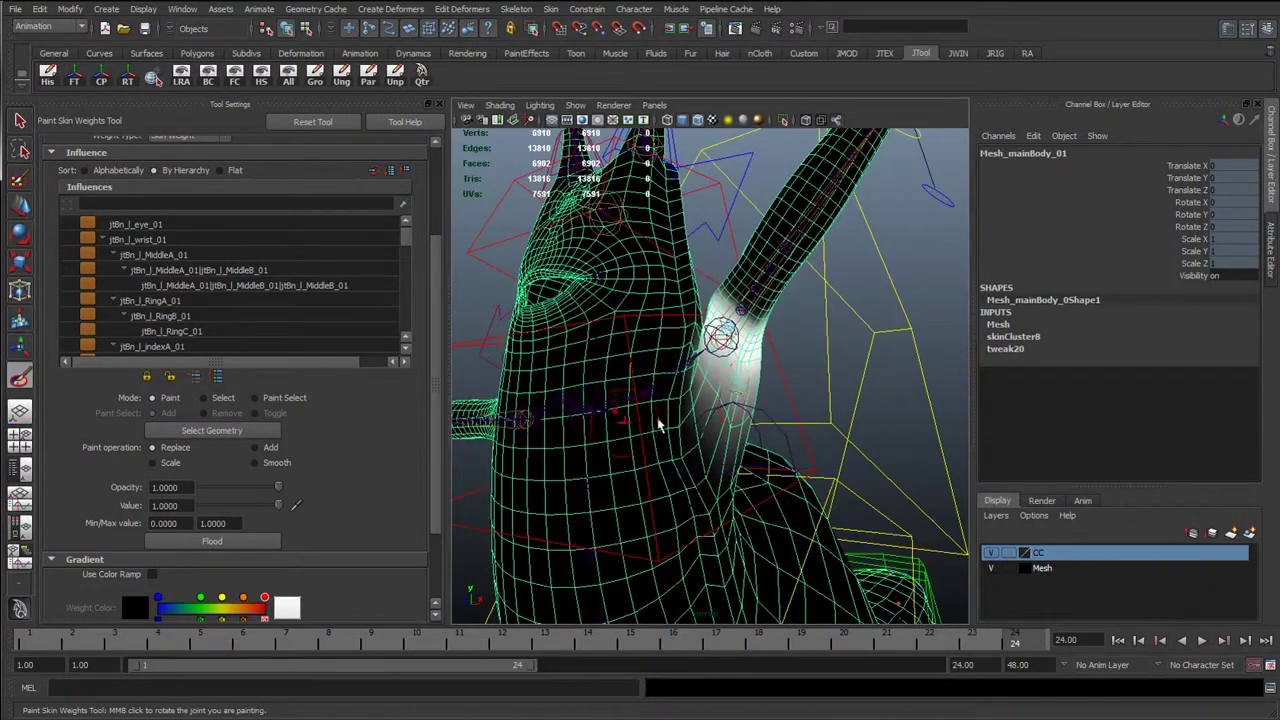
Step: Leave the paint tool, select the left clavicle control, and play the arm-raising animation
{"action": "key", "text": "q"}
{"action": "left_click_drag", "start_coordinate": [657, 428], "coordinate": [837, 400], "text": "alt"}
{"action": "left_click", "coordinate": [871, 354]}
{"action": "right_click_drag", "start_coordinate": [871, 354], "coordinate": [768, 395], "text": "alt"}
{"action": "scroll", "coordinate": [750, 380], "scroll_direction": "up", "scroll_amount": 3}
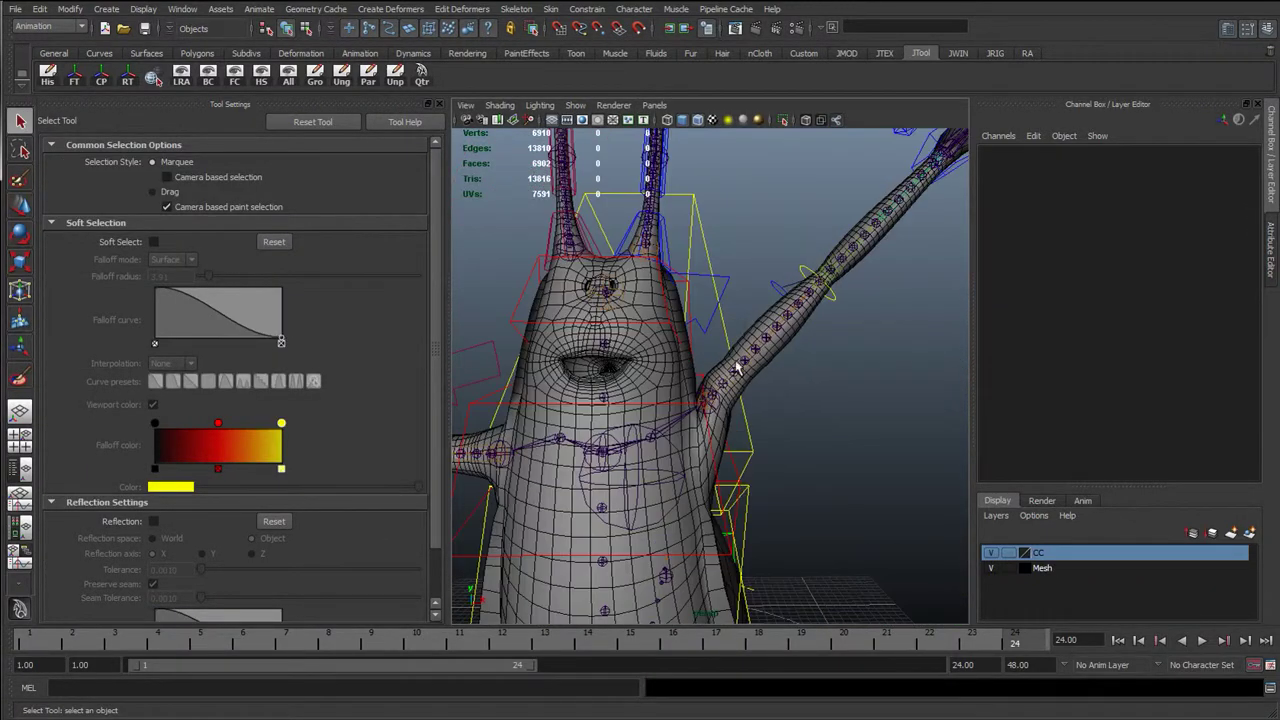
{"action": "left_click", "coordinate": [728, 286]}
{"action": "key", "text": "w"}
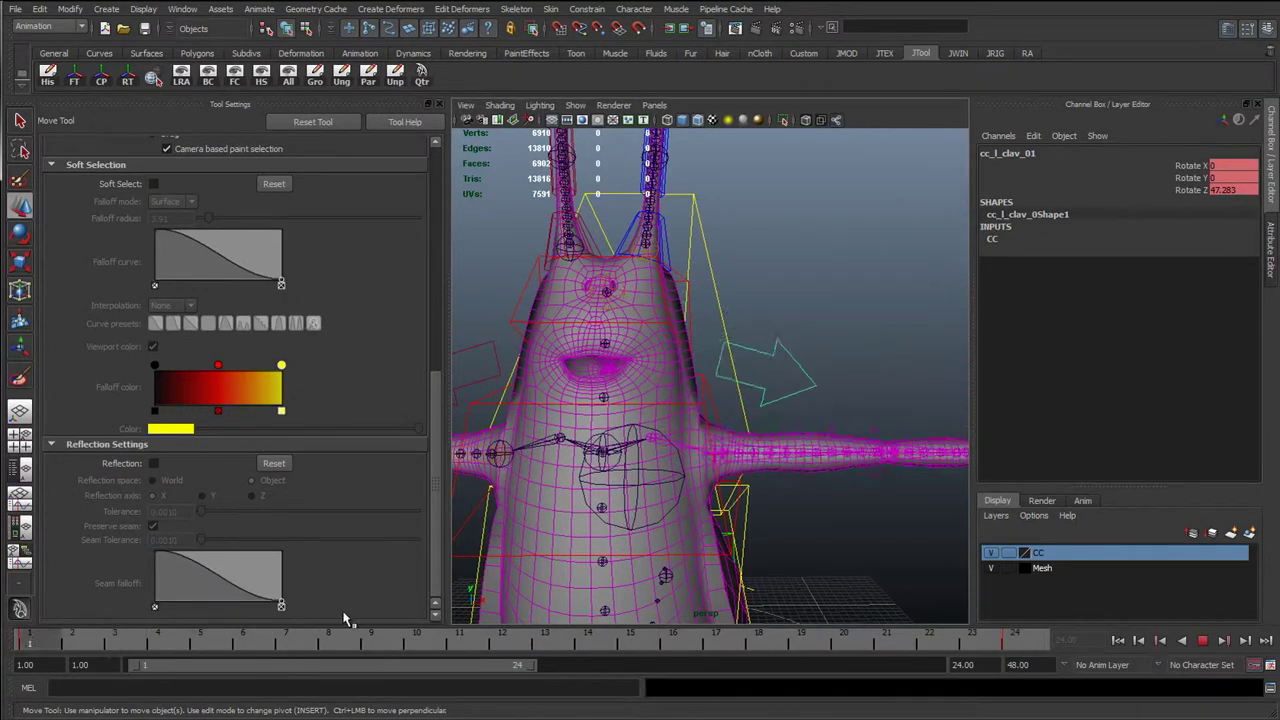
Step: Scrub the arm animation to frame 2 with the left arm in view, and close the tool settings
{"action": "left_click_drag", "start_coordinate": [782, 452], "coordinate": [863, 446], "text": "alt"}
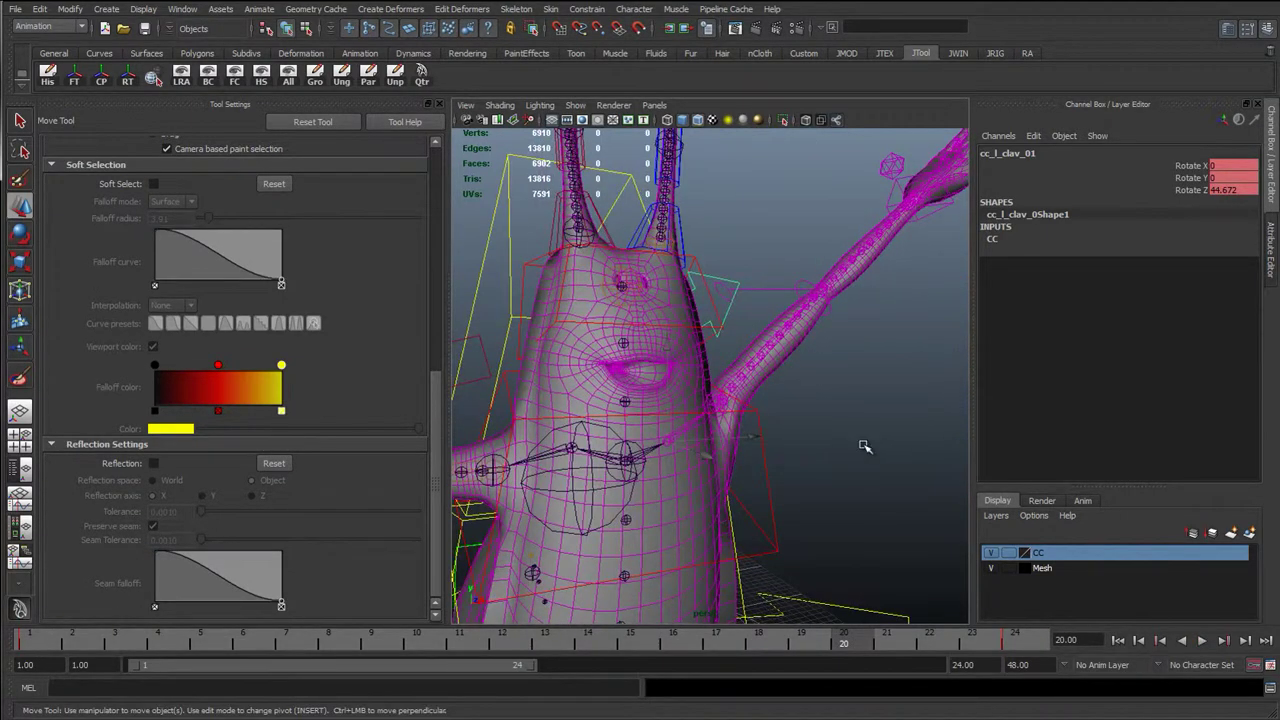
{"action": "middle_click_drag", "start_coordinate": [863, 446], "coordinate": [670, 400], "text": "alt"}
{"action": "mouse_move", "coordinate": [65, 638]}
{"action": "left_mouse_down"}
{"action": "mouse_move", "coordinate": [891, 647]}
{"action": "mouse_move", "coordinate": [84, 642]}
{"action": "left_mouse_up"}
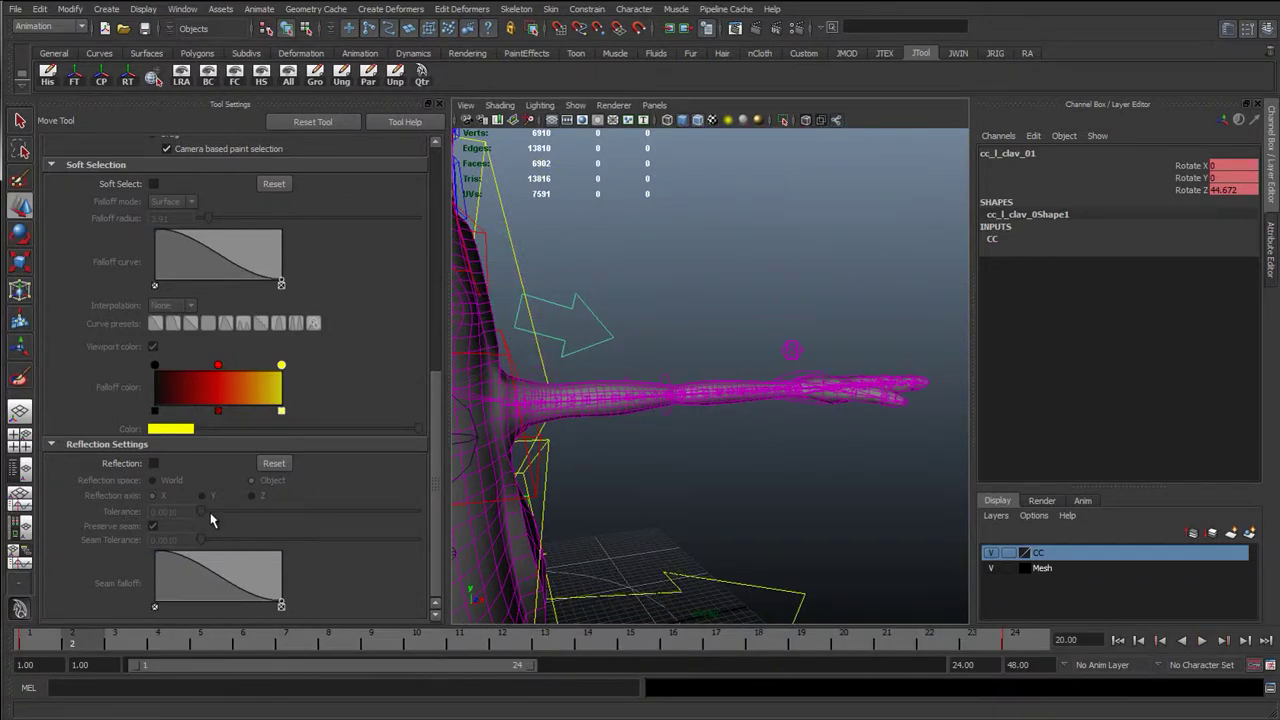
{"action": "left_click", "coordinate": [429, 104]}
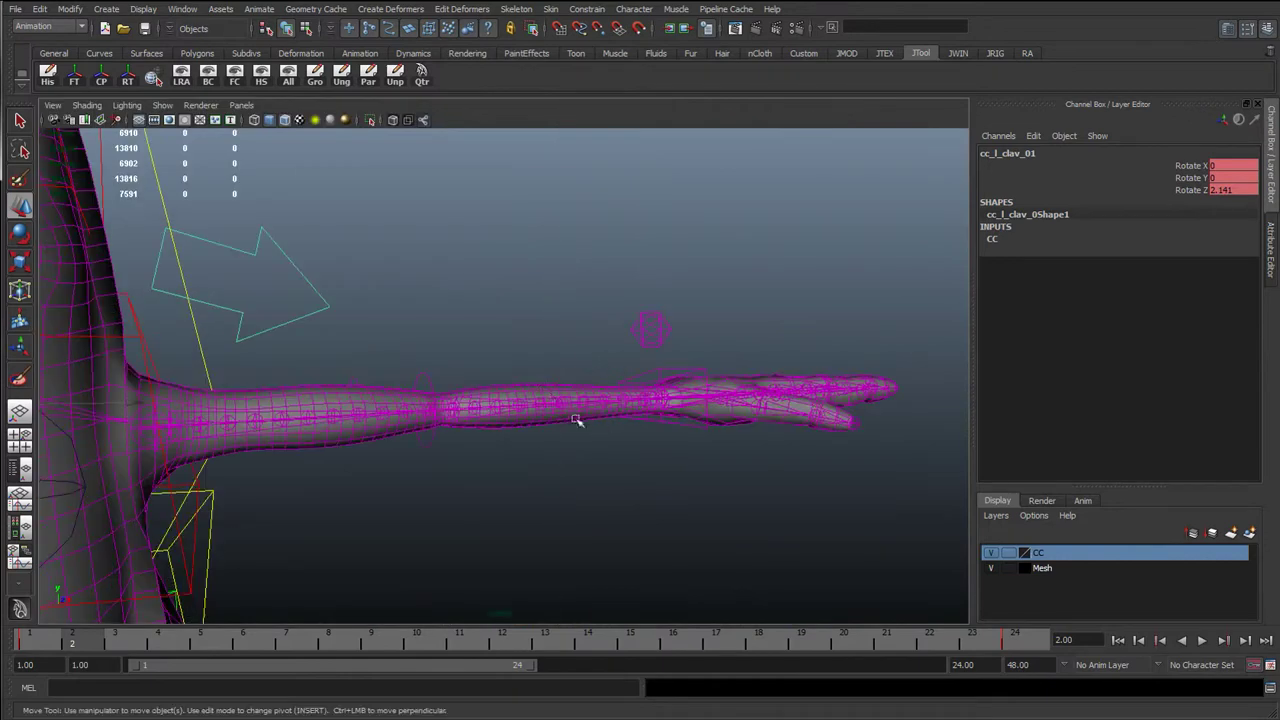
Step: Test the left arm's bending by moving its arm-bend control upward twice, undoing each move
{"action": "left_click", "coordinate": [428, 380]}
{"action": "left_click_drag", "start_coordinate": [423, 406], "coordinate": [452, 284]}
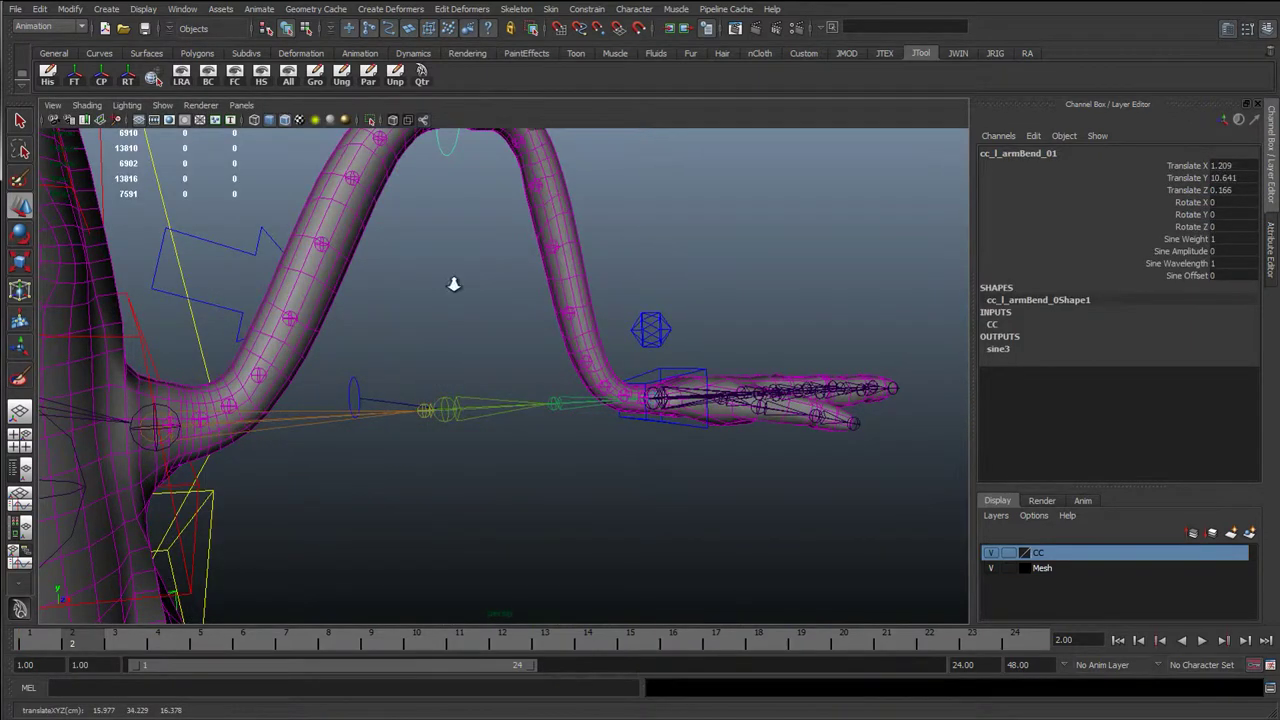
{"action": "right_click_drag", "start_coordinate": [452, 284], "coordinate": [437, 371], "text": "alt"}
{"action": "key", "text": "ctrl+z"}
{"action": "middle_click_drag", "start_coordinate": [397, 246], "coordinate": [457, 329], "text": "alt"}
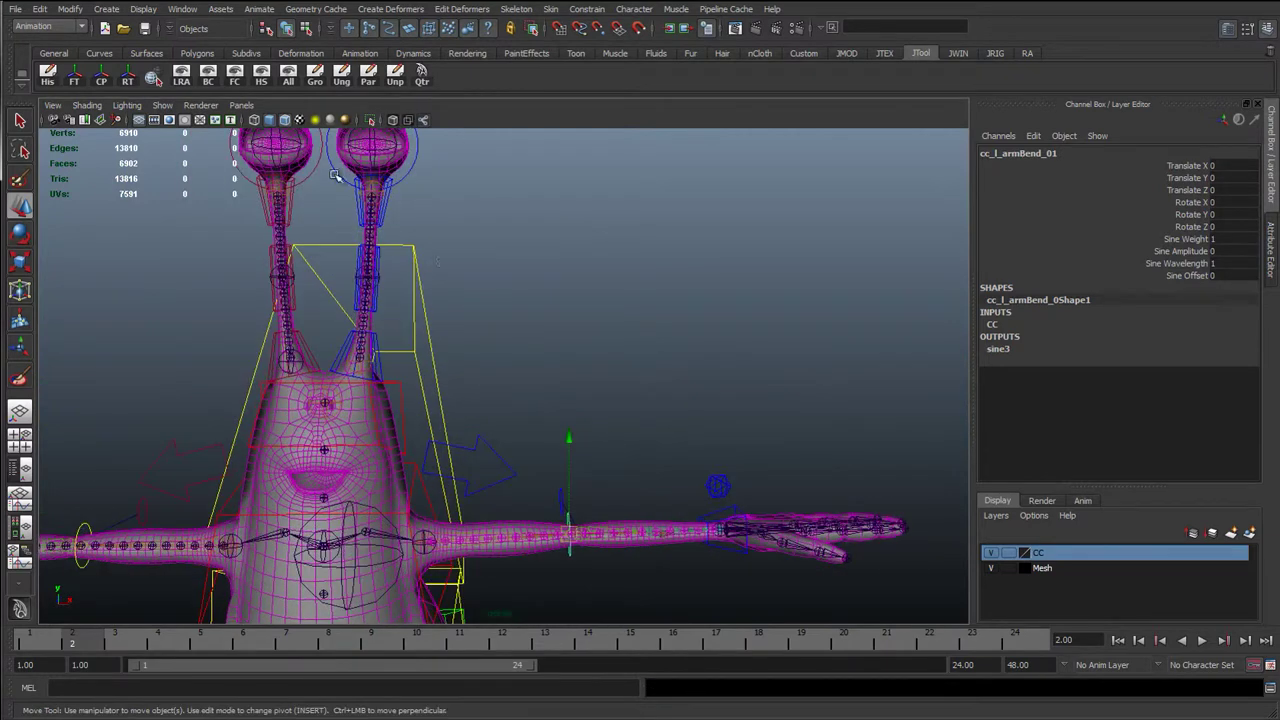
{"action": "left_click_drag", "start_coordinate": [570, 442], "coordinate": [570, 322]}
{"action": "left_click_drag", "start_coordinate": [550, 335], "coordinate": [503, 300], "text": "alt"}
{"action": "middle_click_drag", "start_coordinate": [550, 388], "coordinate": [512, 287], "text": "alt"}
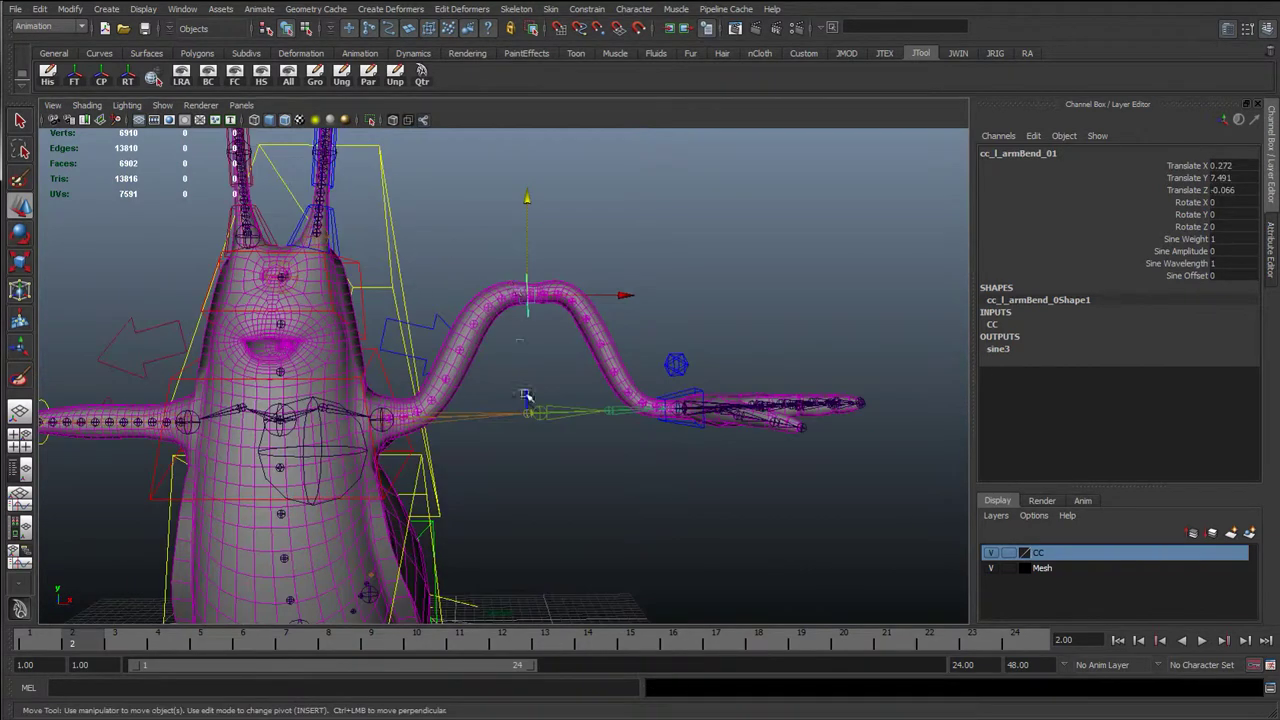
{"action": "key", "text": "ctrl+z"}
Step: Test the arm twist by rotating the left wrist control to 1238.888 in Rotate X, and reset it to 0
{"action": "left_click", "coordinate": [685, 405]}
{"action": "scroll", "coordinate": [700, 390], "scroll_direction": "up", "scroll_amount": 3}
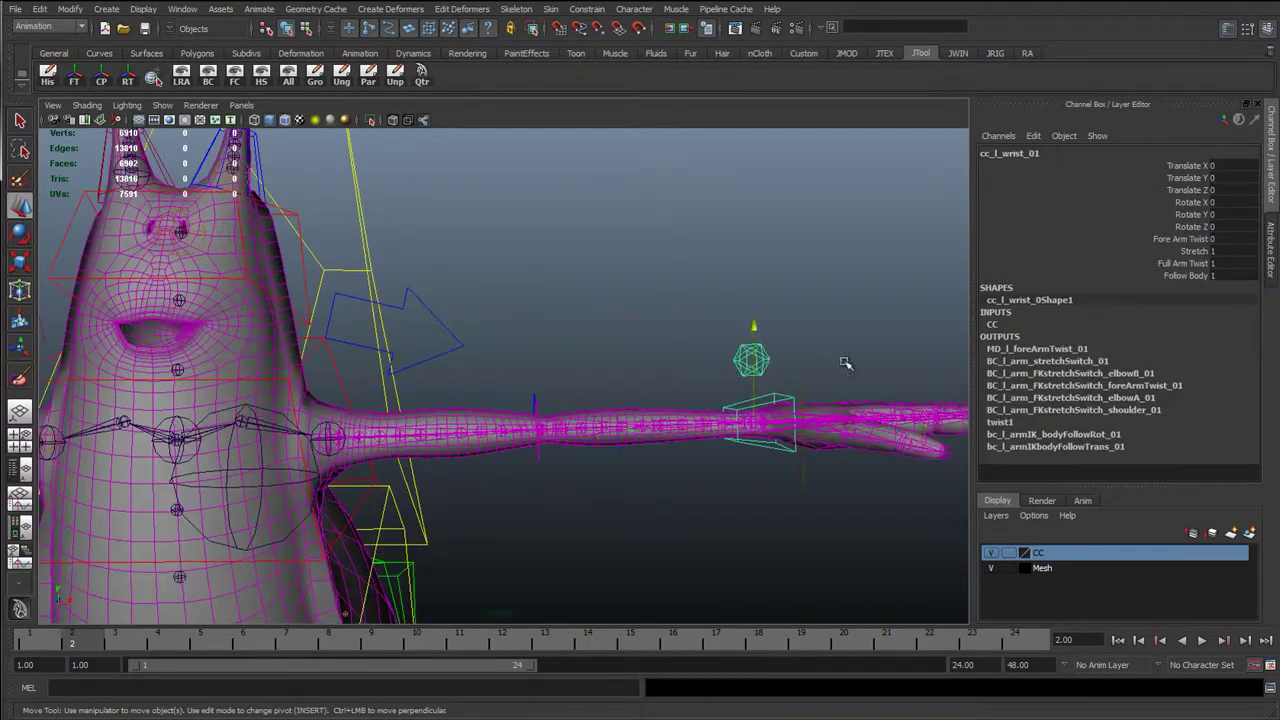
{"action": "key", "text": "e"}
{"action": "left_click_drag", "start_coordinate": [780, 321], "coordinate": [727, 264]}
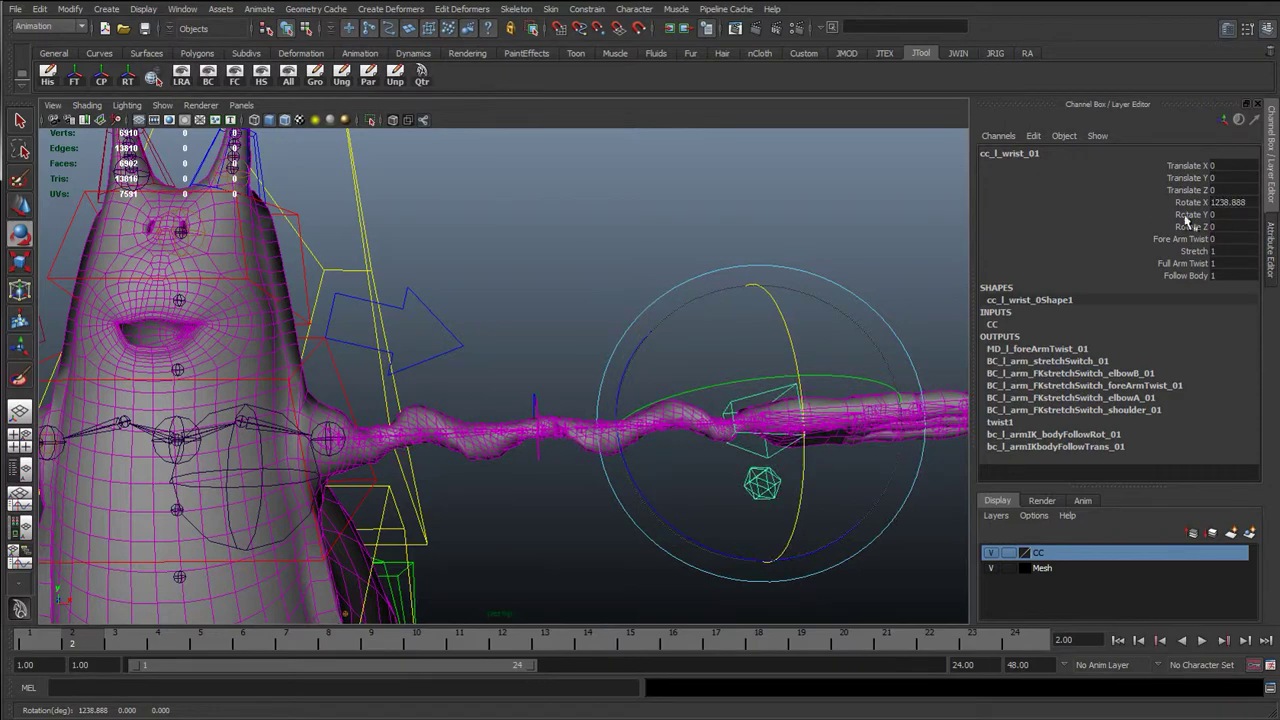
{"action": "key", "text": "Return"}
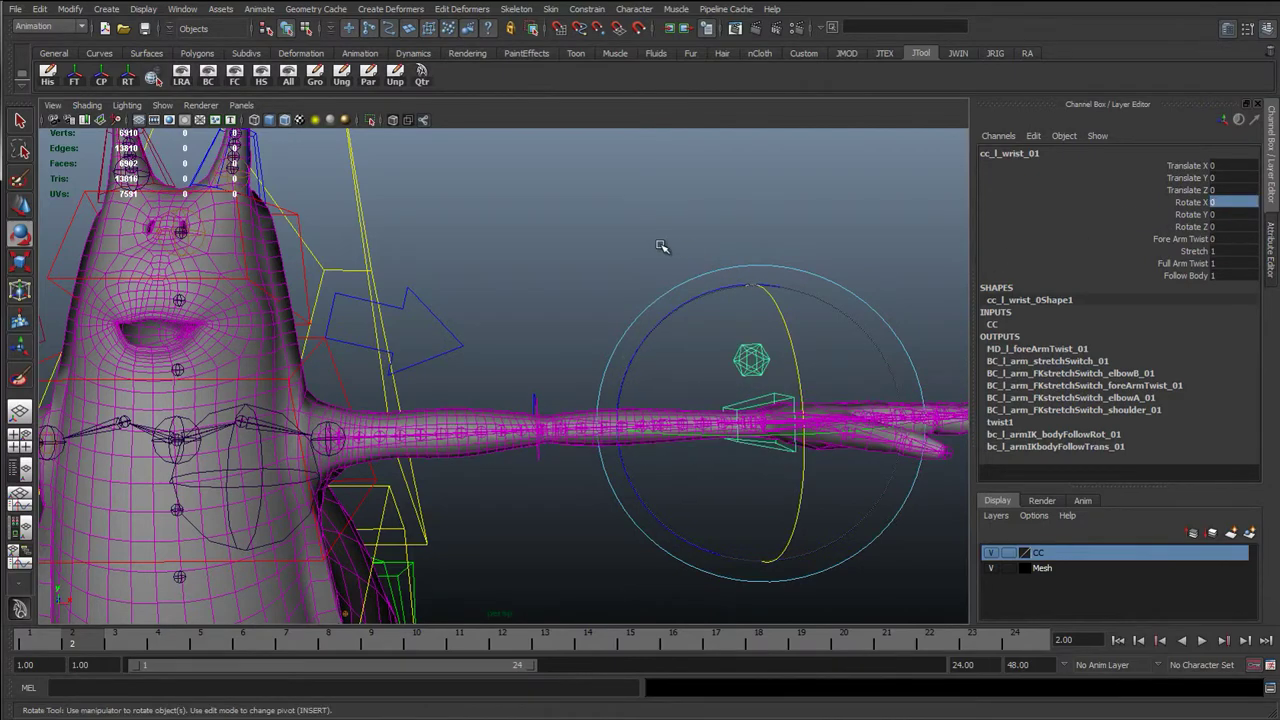
Step: Clear the selection, return to the Select tool, and inspect the ribbon joints along the left arm
{"action": "left_click", "coordinate": [592, 276]}
{"action": "key", "text": "q"}
{"action": "left_click_drag", "start_coordinate": [606, 410], "coordinate": [549, 420], "text": "alt"}
{"action": "right_click_drag", "start_coordinate": [549, 440], "coordinate": [630, 465], "text": "alt"}
{"action": "left_click_drag", "start_coordinate": [630, 465], "coordinate": [200, 358], "text": "alt"}
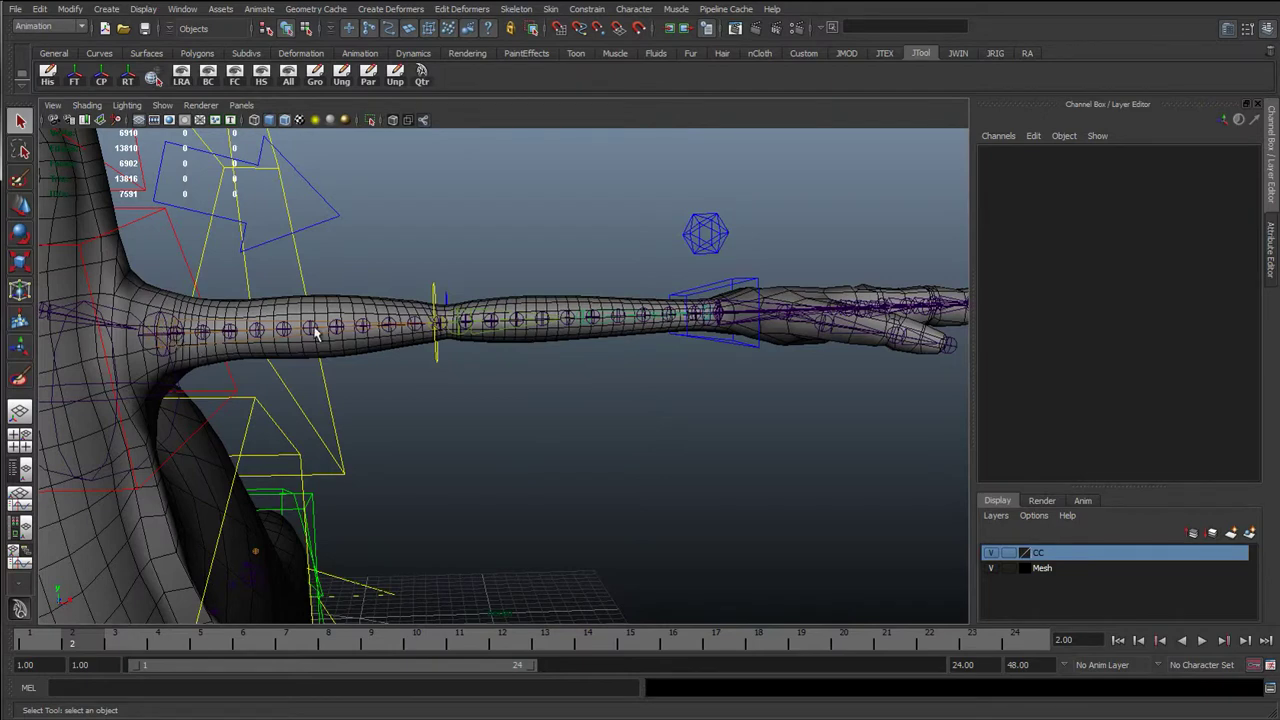